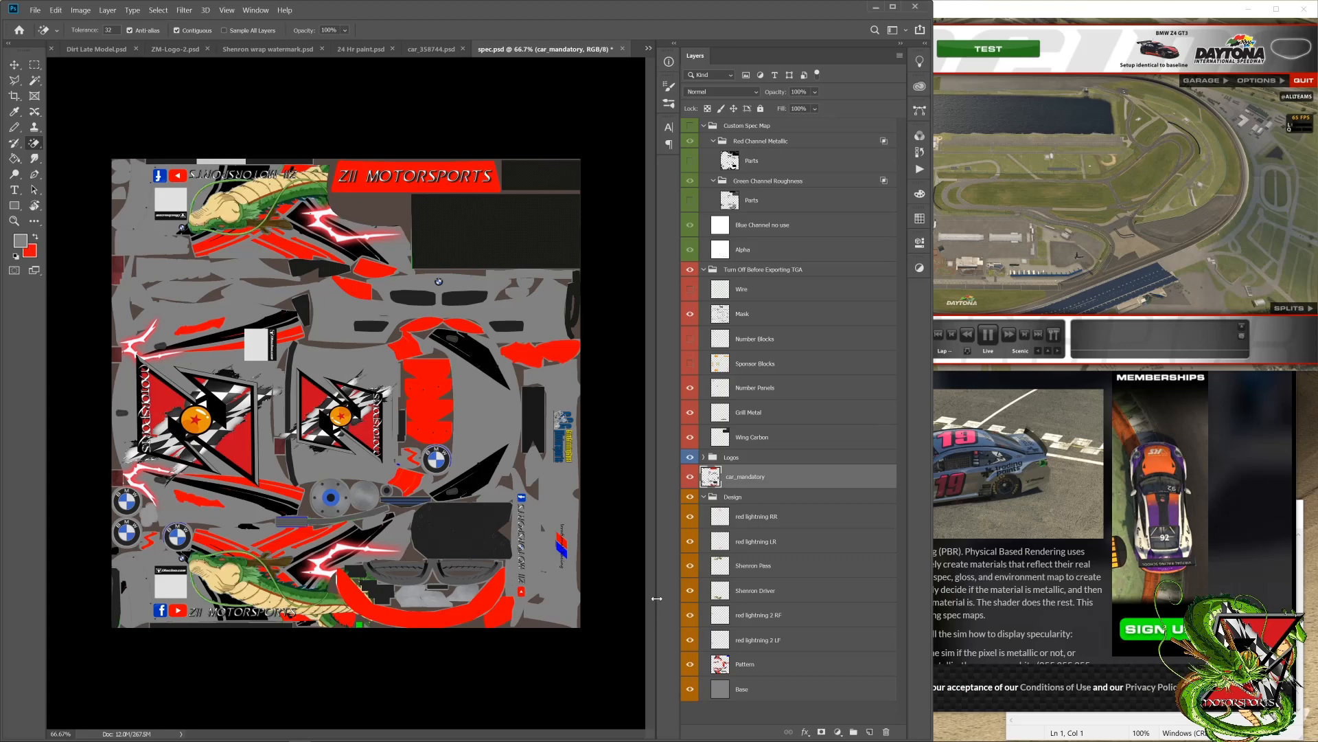
# Step: Expand the Logos group and look through the layers of the Custom Spec Map, Turn Off Before Exporting TGA, Logos and Design groups
pyautogui.click(703, 458)
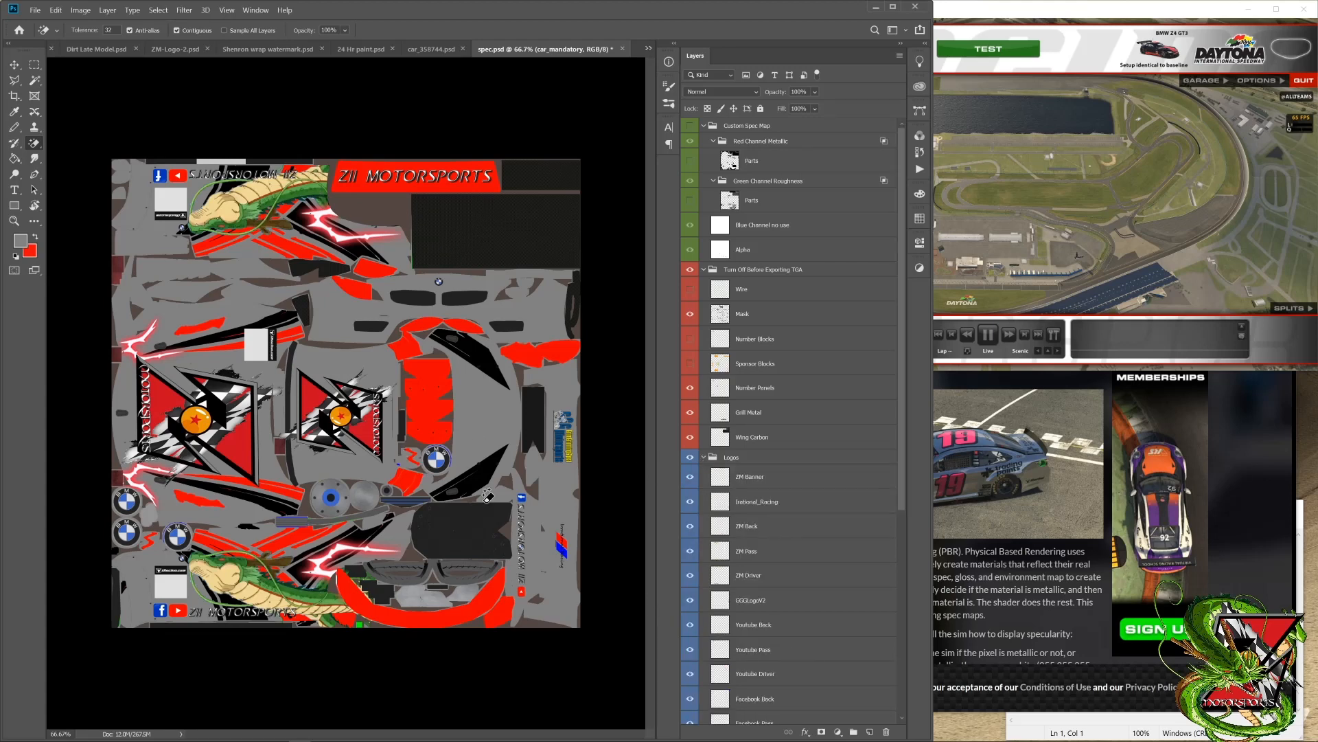
pyautogui.scroll(-1, 722, 451)
pyautogui.scroll(-3, 723, 451)
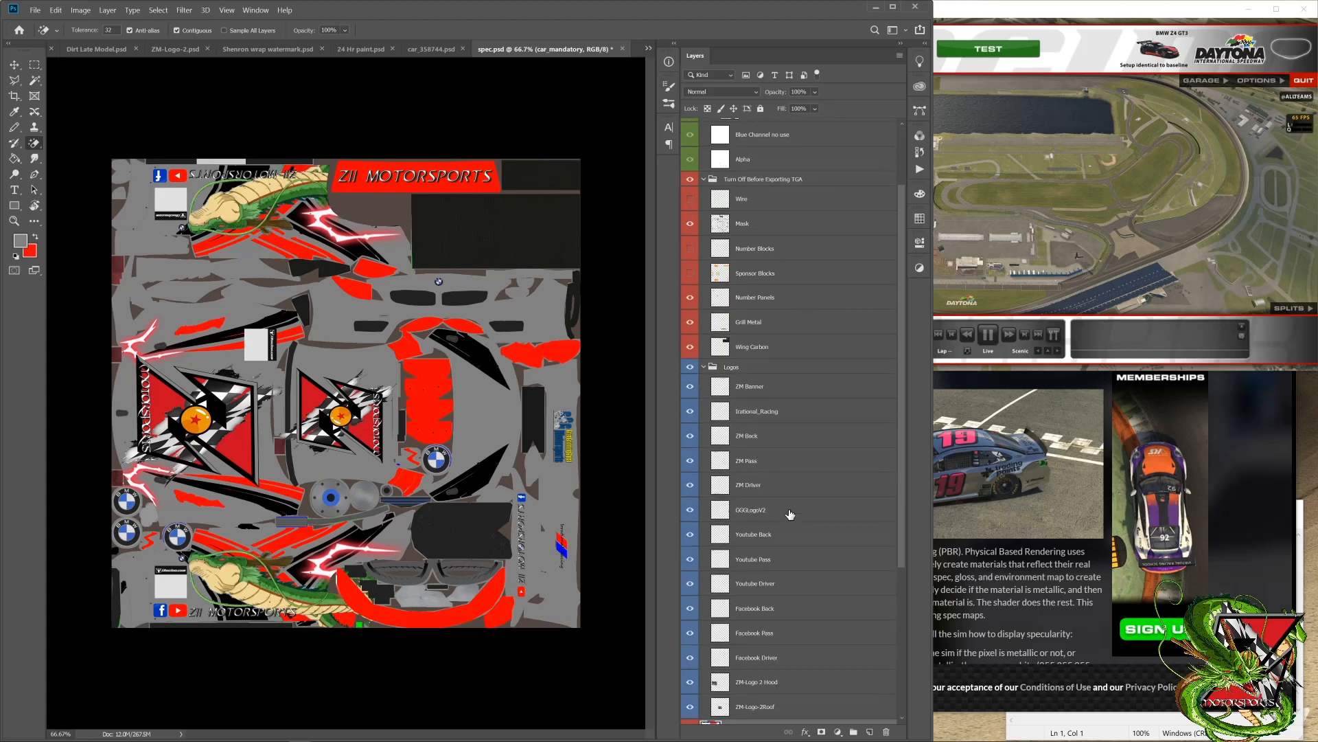
pyautogui.scroll(-3, 778, 502)
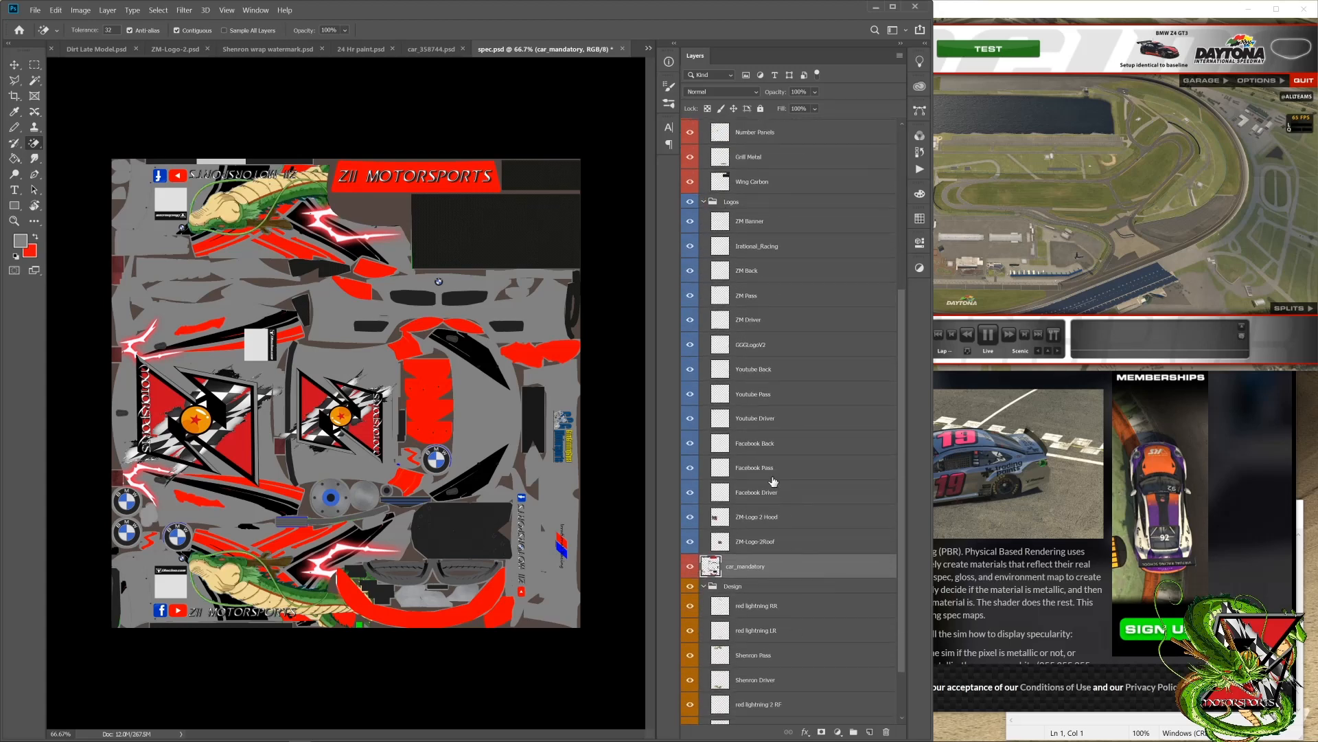
pyautogui.scroll(7, 730, 421)
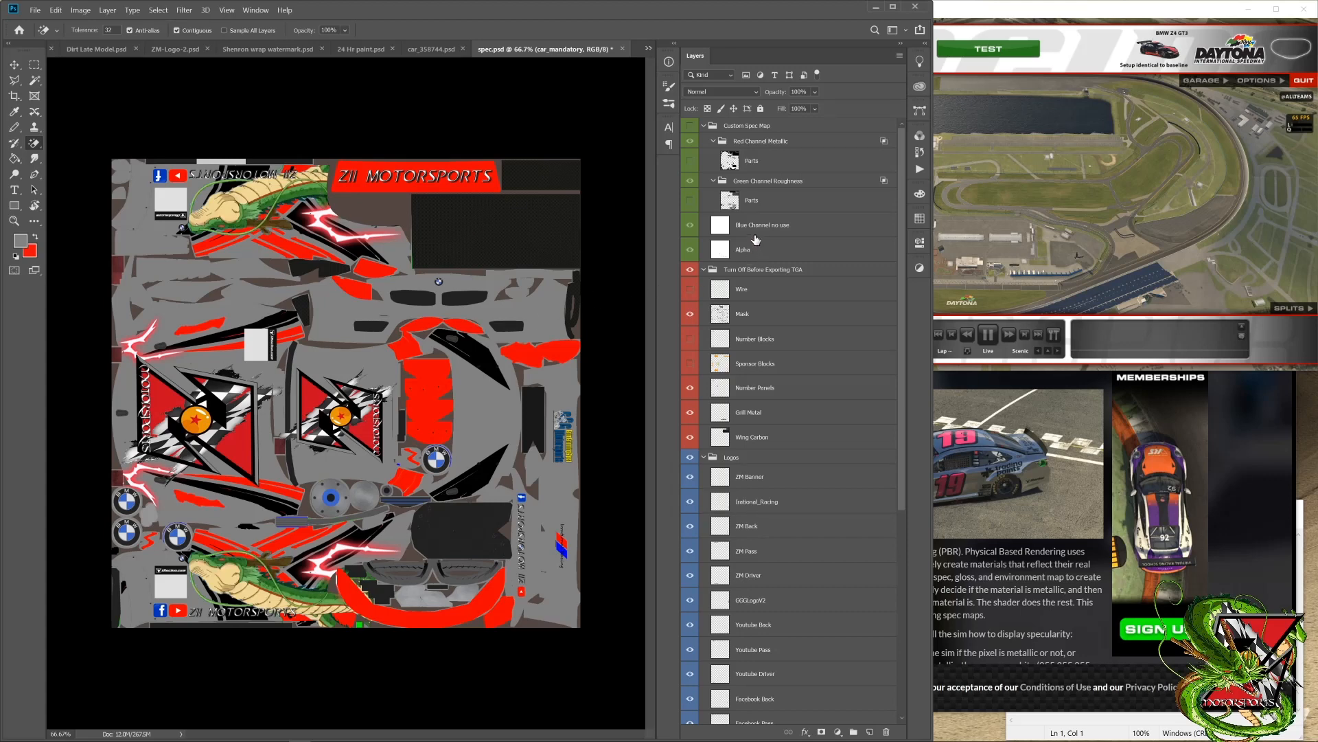
pyautogui.click(703, 126)
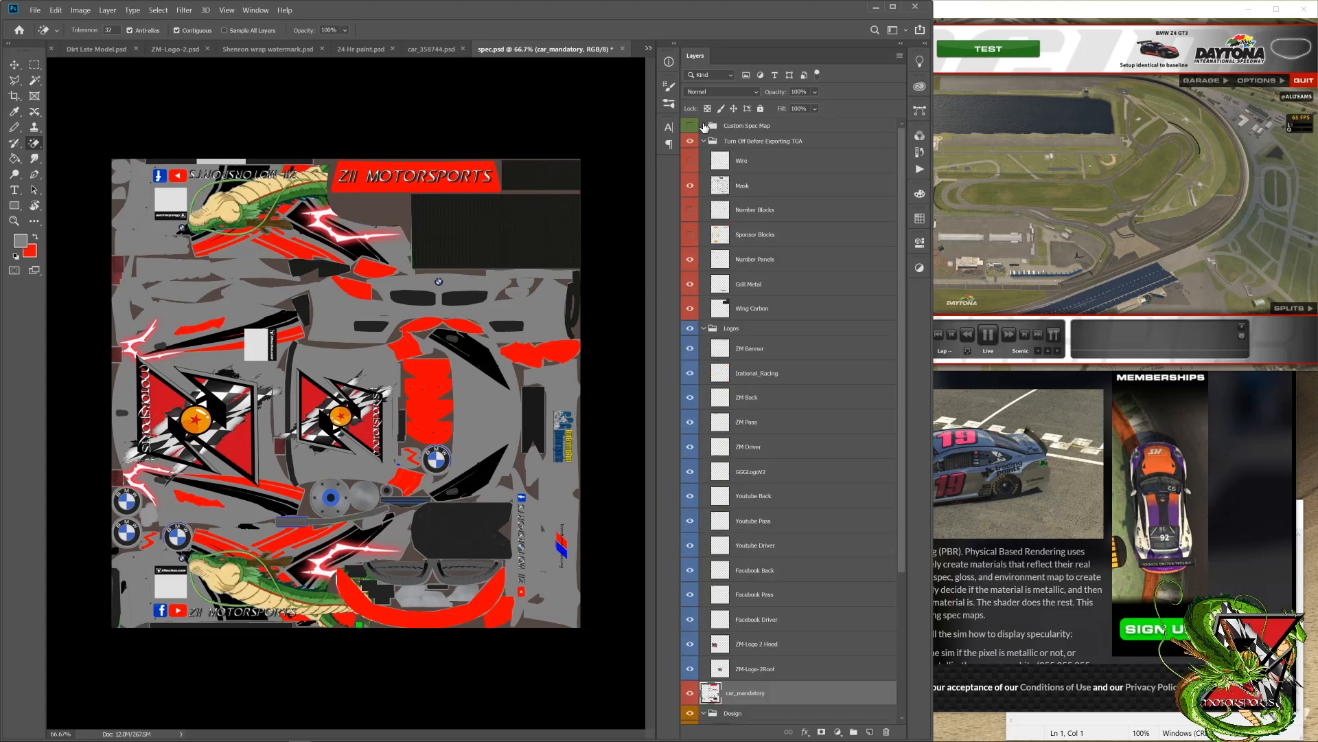
pyautogui.click(703, 126)
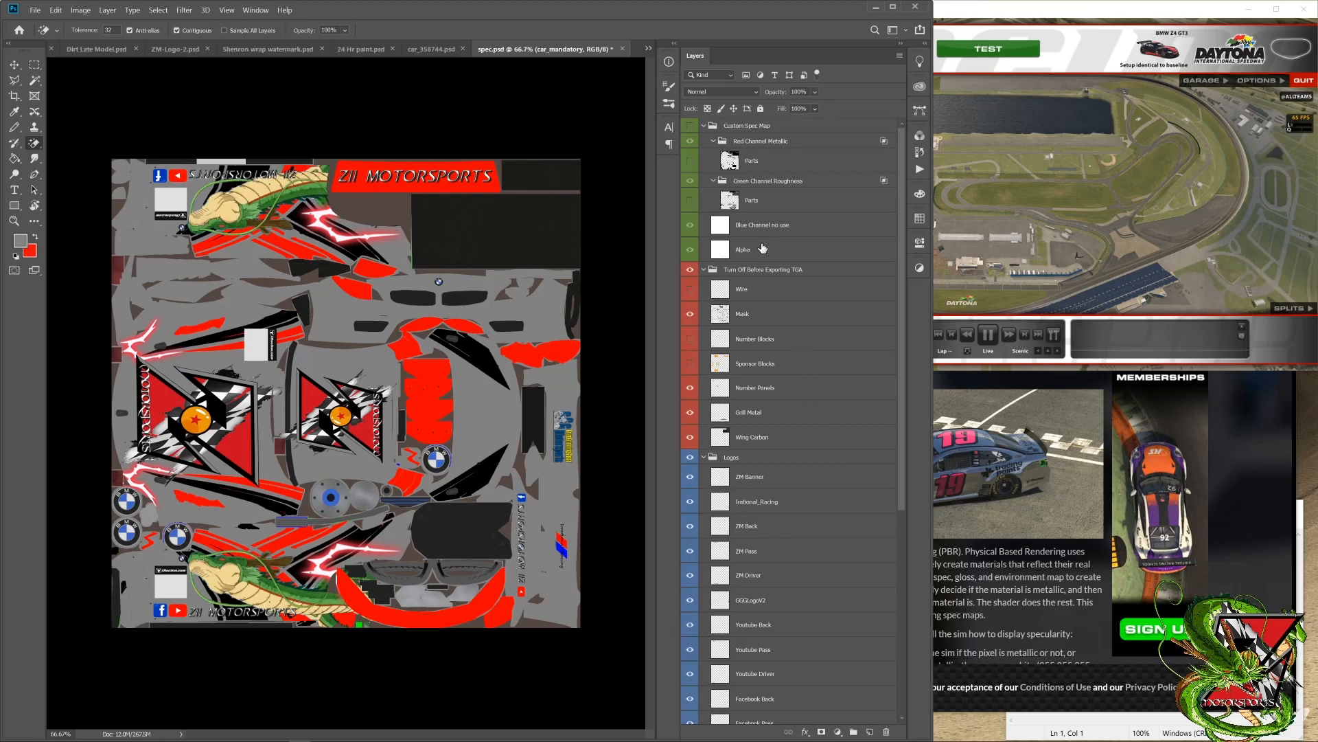
# Step: Highlight the paint layers from ZM Banner down to Base for review, then leave only ZM Banner selected
pyautogui.click(763, 487)
pyautogui.scroll(-5, 763, 487)
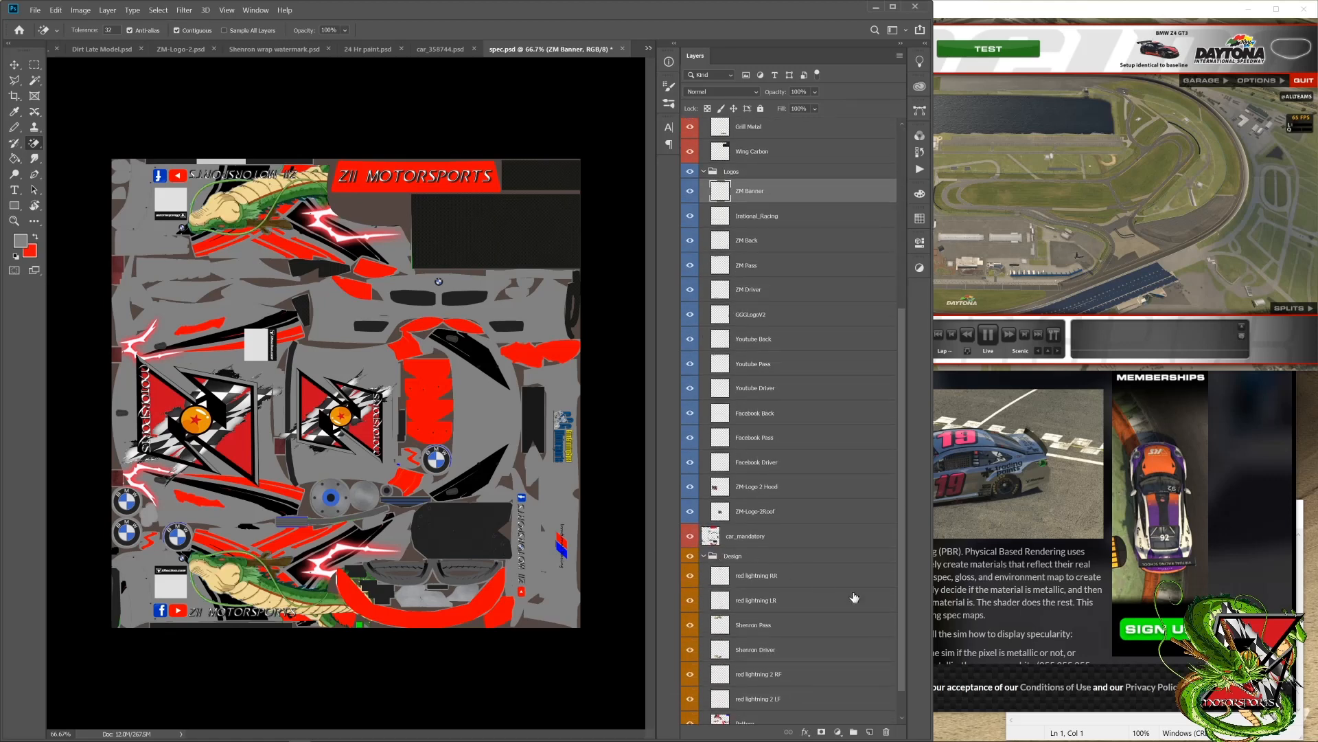
pyautogui.keyDown('shift'); pyautogui.click(749, 538); pyautogui.keyUp('shift')
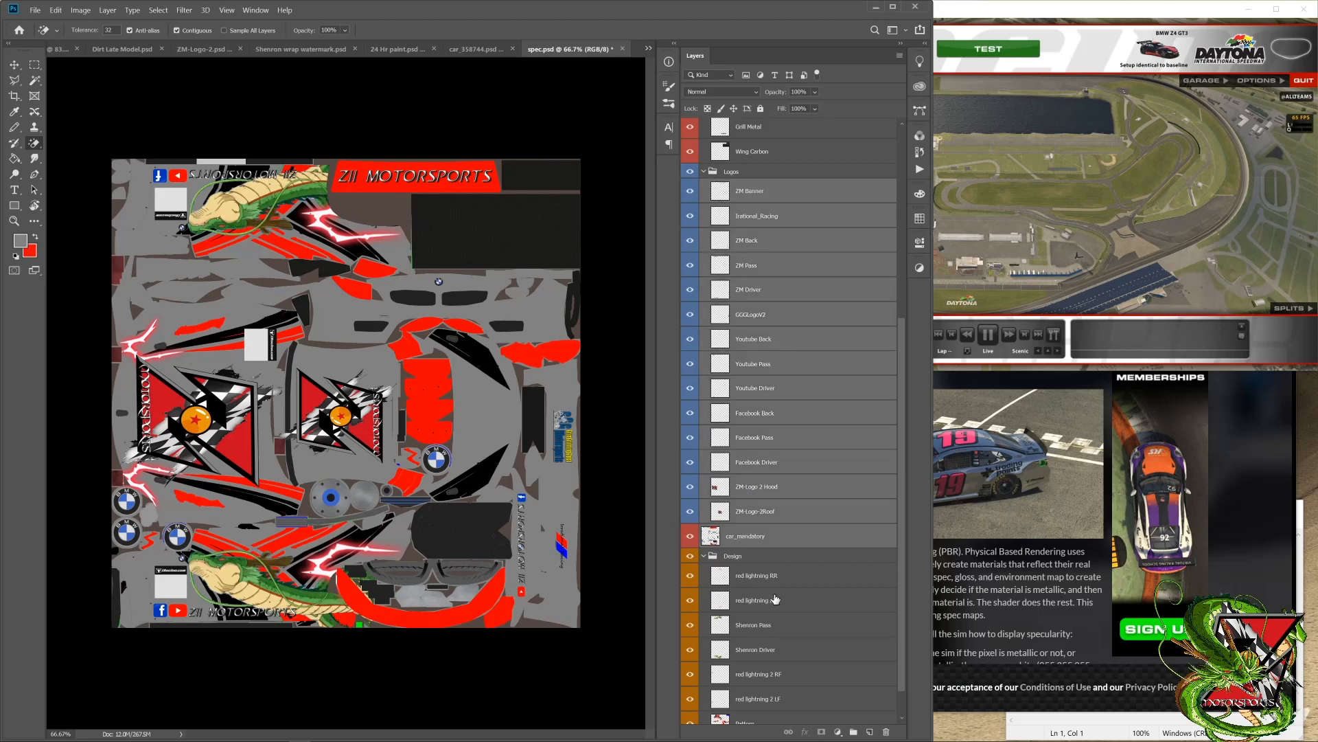
pyautogui.scroll(-1, 774, 600)
pyautogui.click(754, 685)
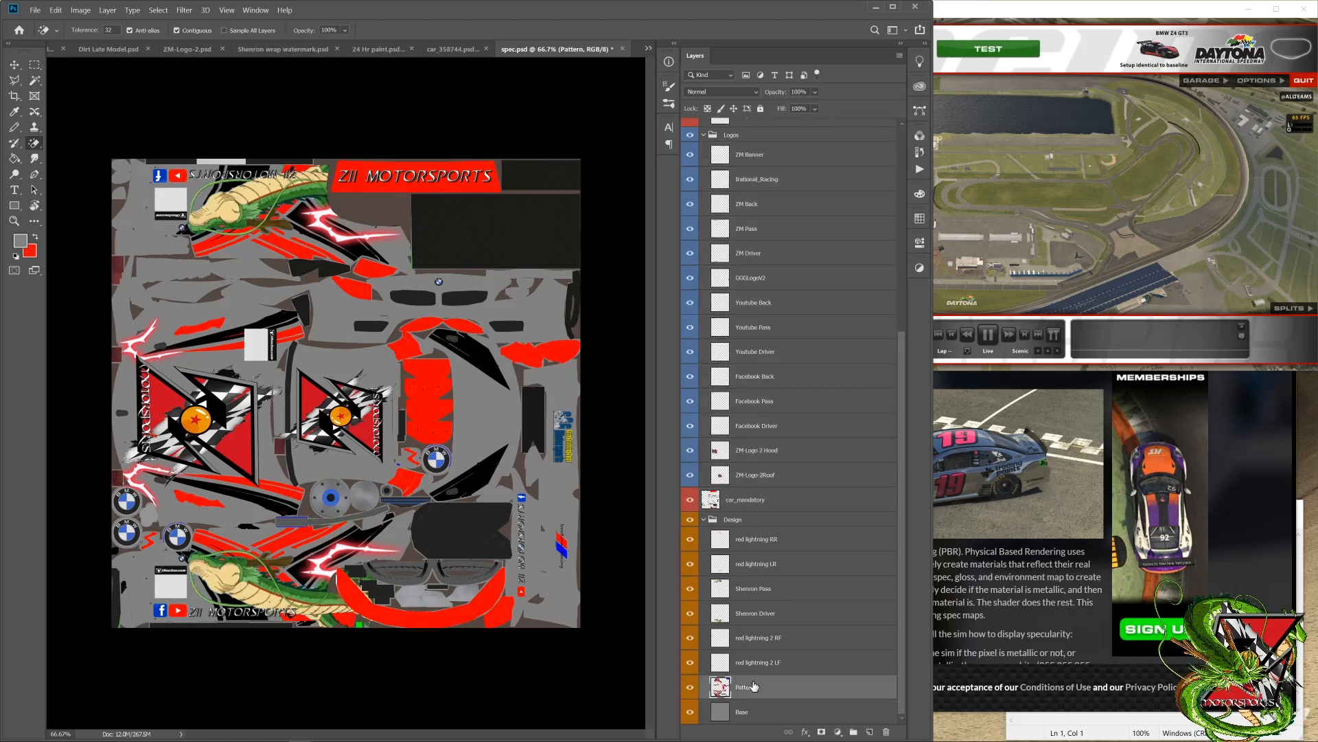
pyautogui.click(755, 712)
pyautogui.scroll(5, 759, 330)
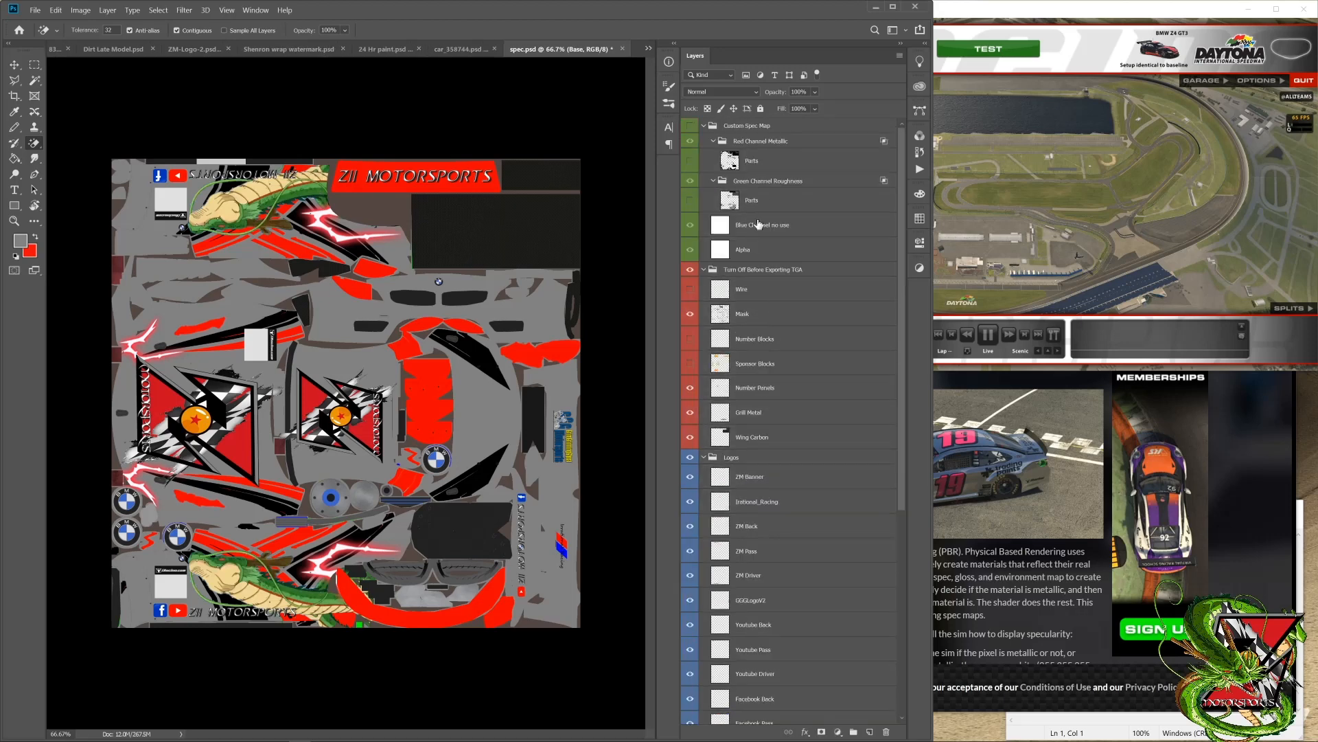
pyautogui.keyDown('shift'); pyautogui.click(759, 479); pyautogui.keyUp('shift')
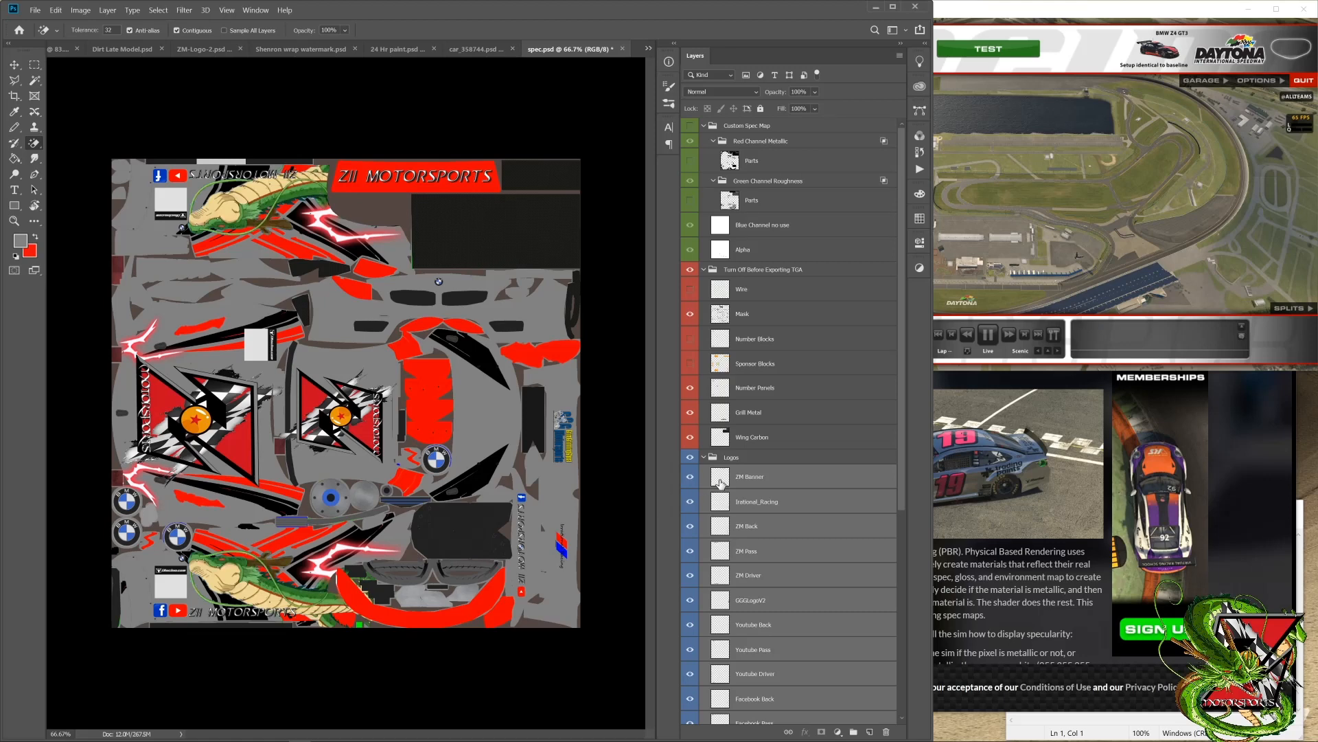
pyautogui.click(774, 477)
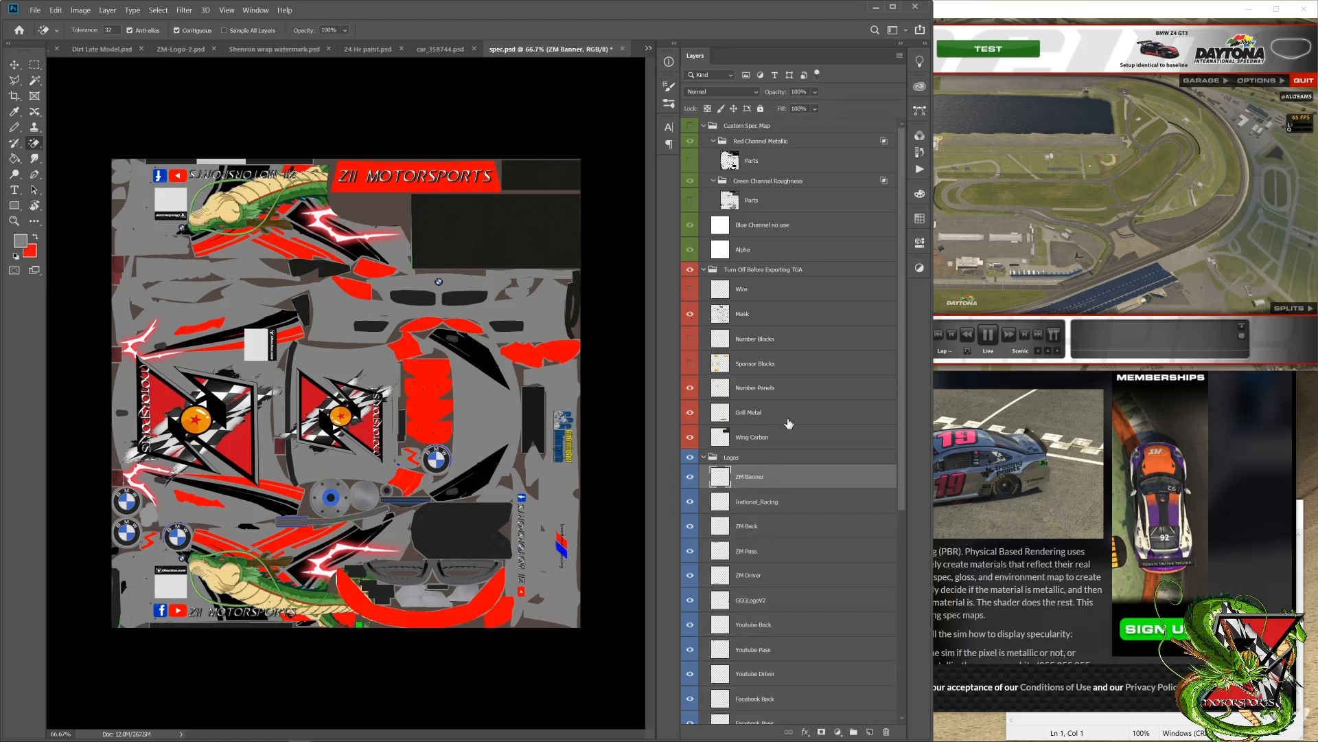
pyautogui.scroll(-5, 758, 479)
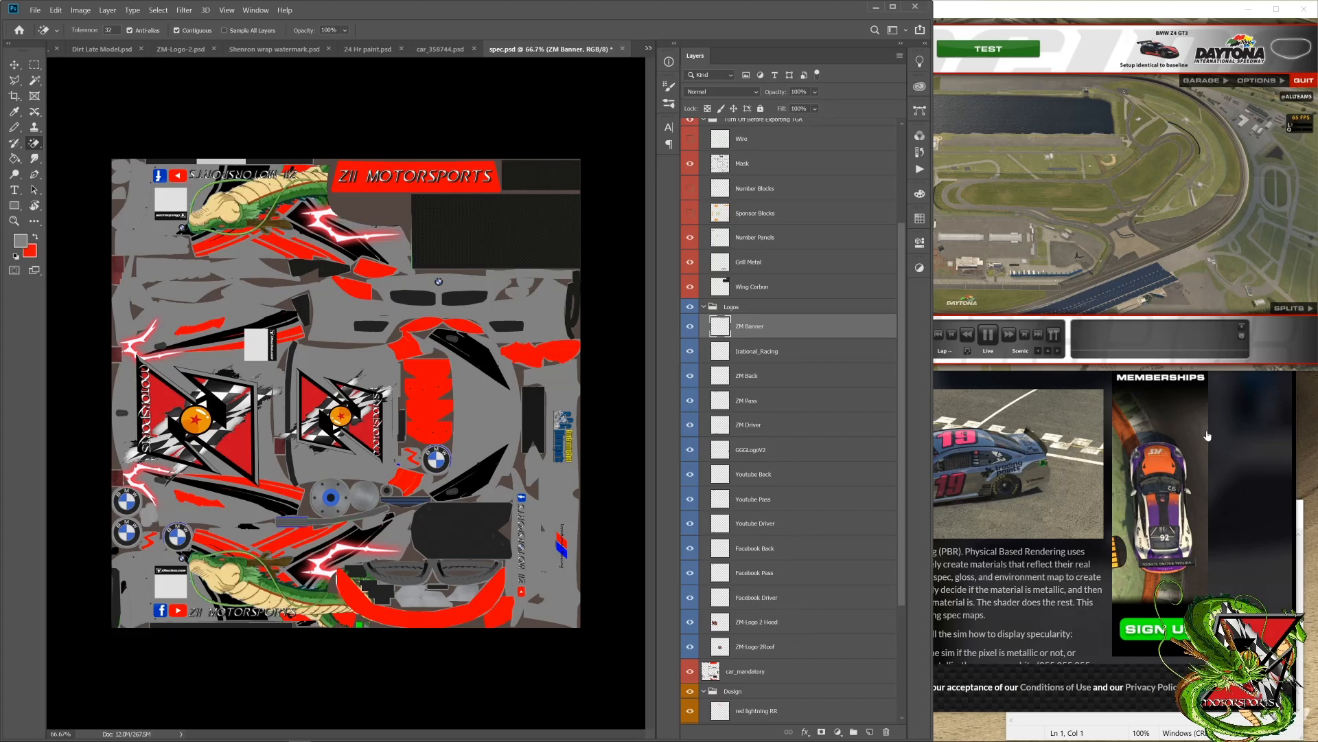
# Step: Switch to the browser and preview the chart image in the "iracing spec map chart" results, closing the extra Paint Textures page it opens
pyautogui.click(1231, 437)
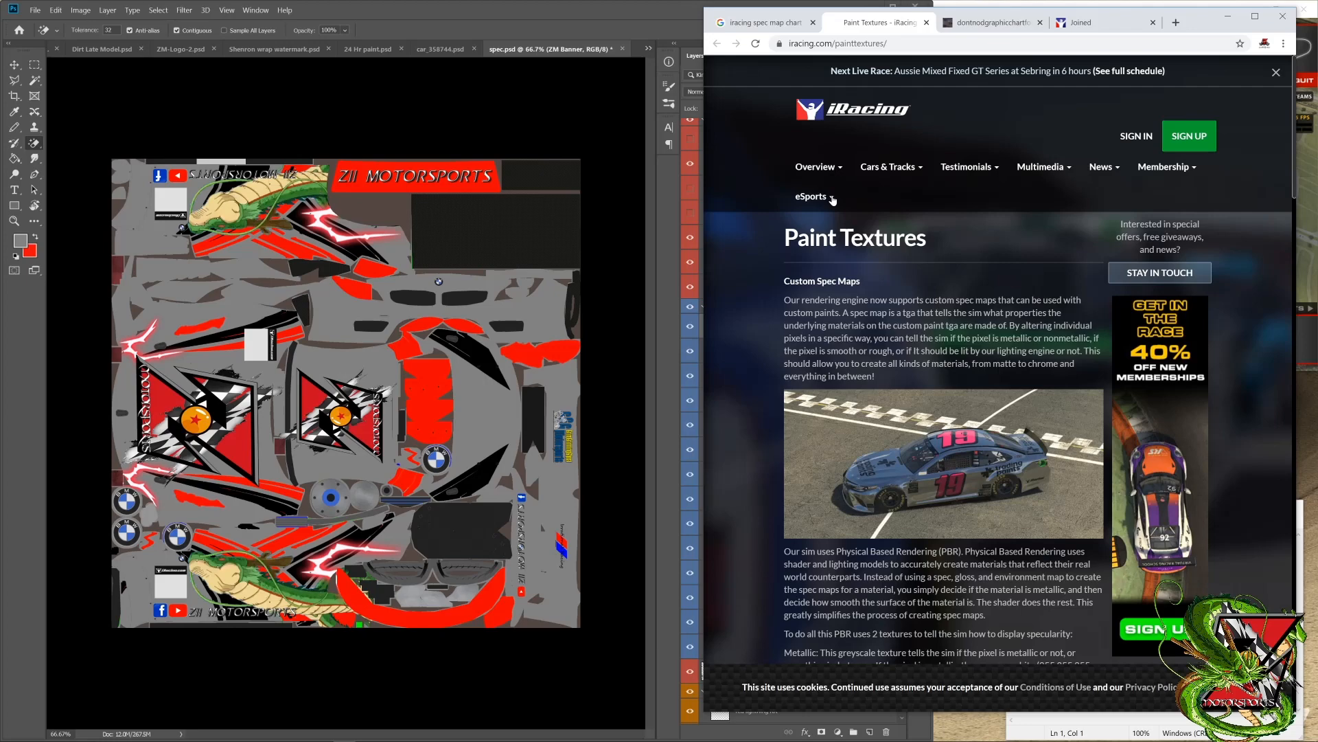
pyautogui.click(759, 22)
pyautogui.click(892, 192)
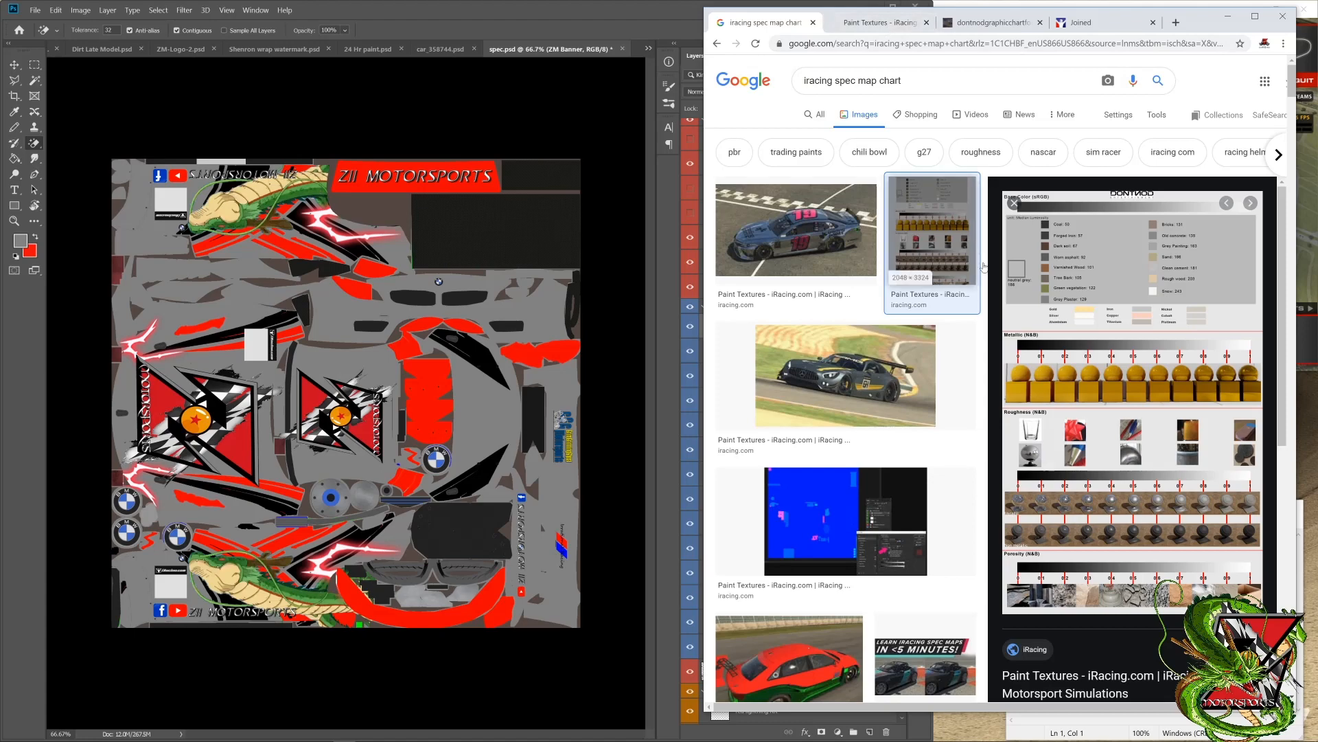
pyautogui.click(1136, 287)
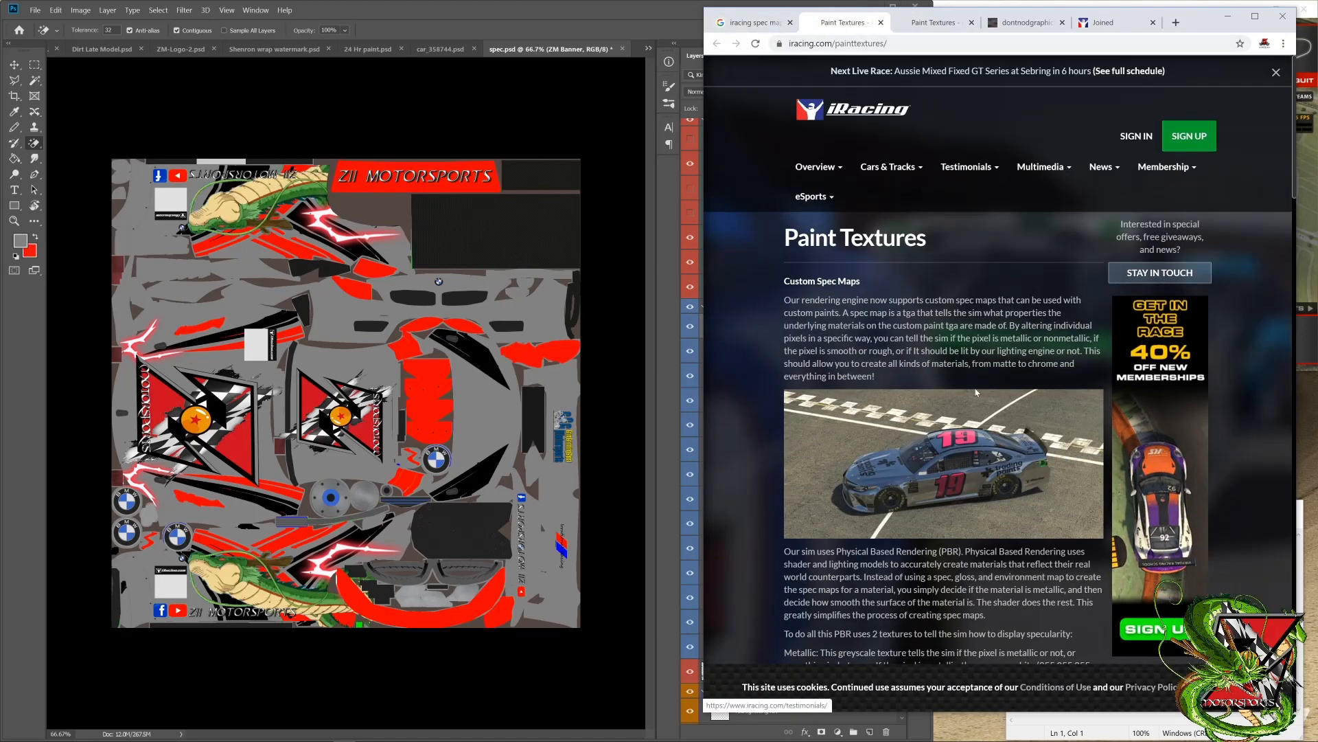
pyautogui.click(881, 23)
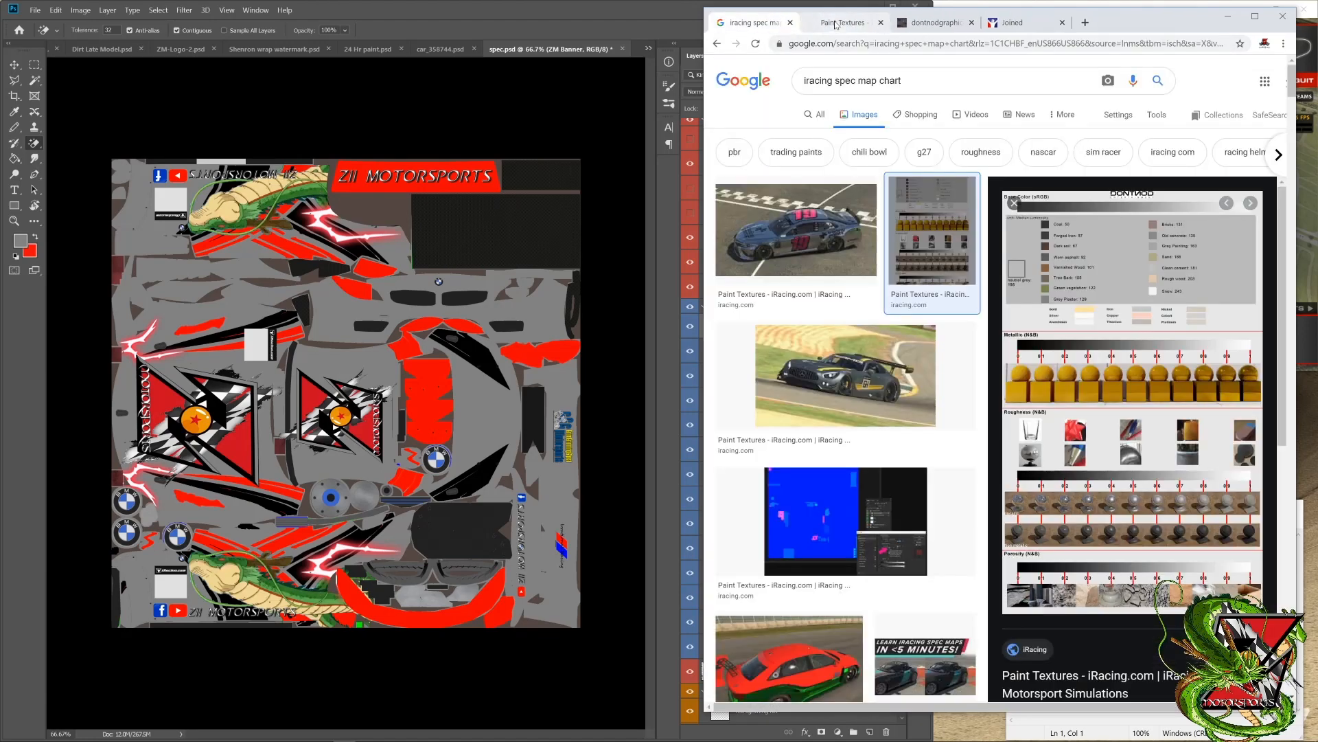
# Step: Open the dontnodgraphicchartforunrealengine4.png chart linked on the iRacing Paint Textures page and place the browser window clear of the Photoshop layer list
pyautogui.click(836, 24)
pyautogui.scroll(-7, 944, 378)
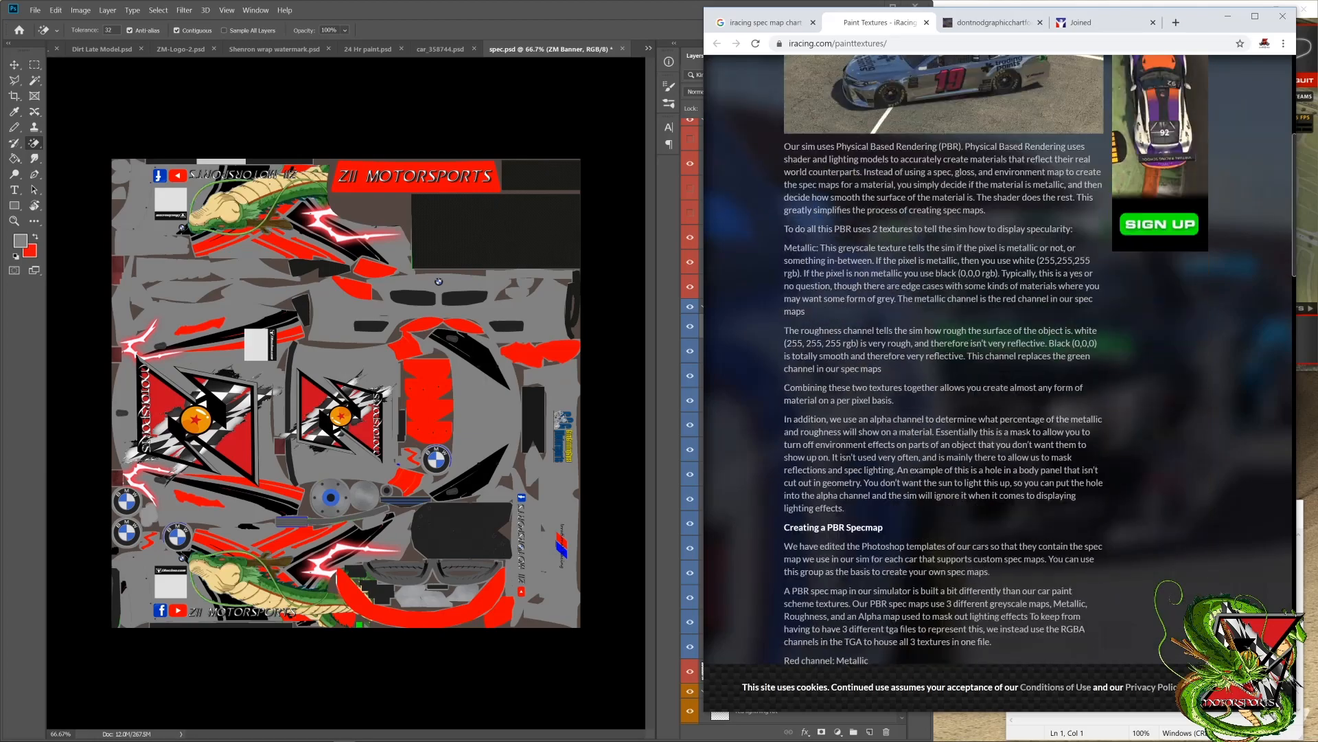
pyautogui.scroll(-12, 907, 522)
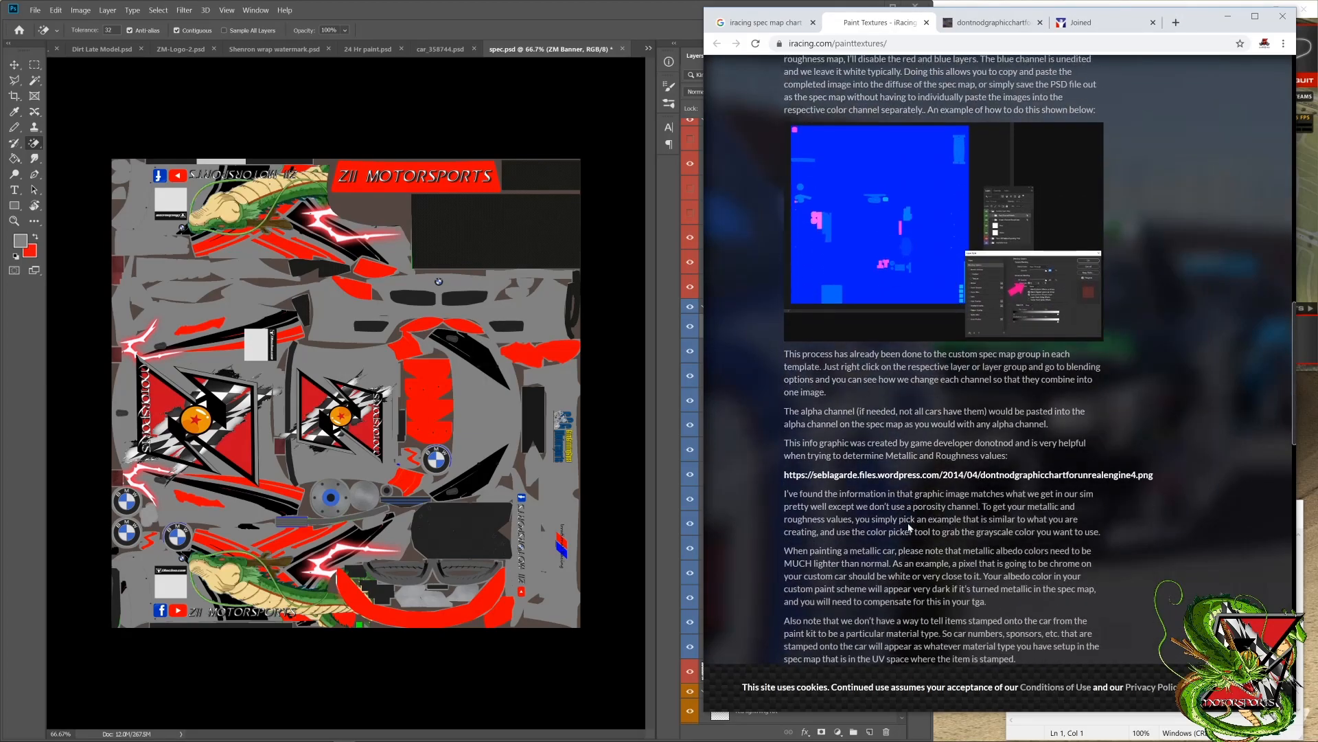
pyautogui.click(909, 474)
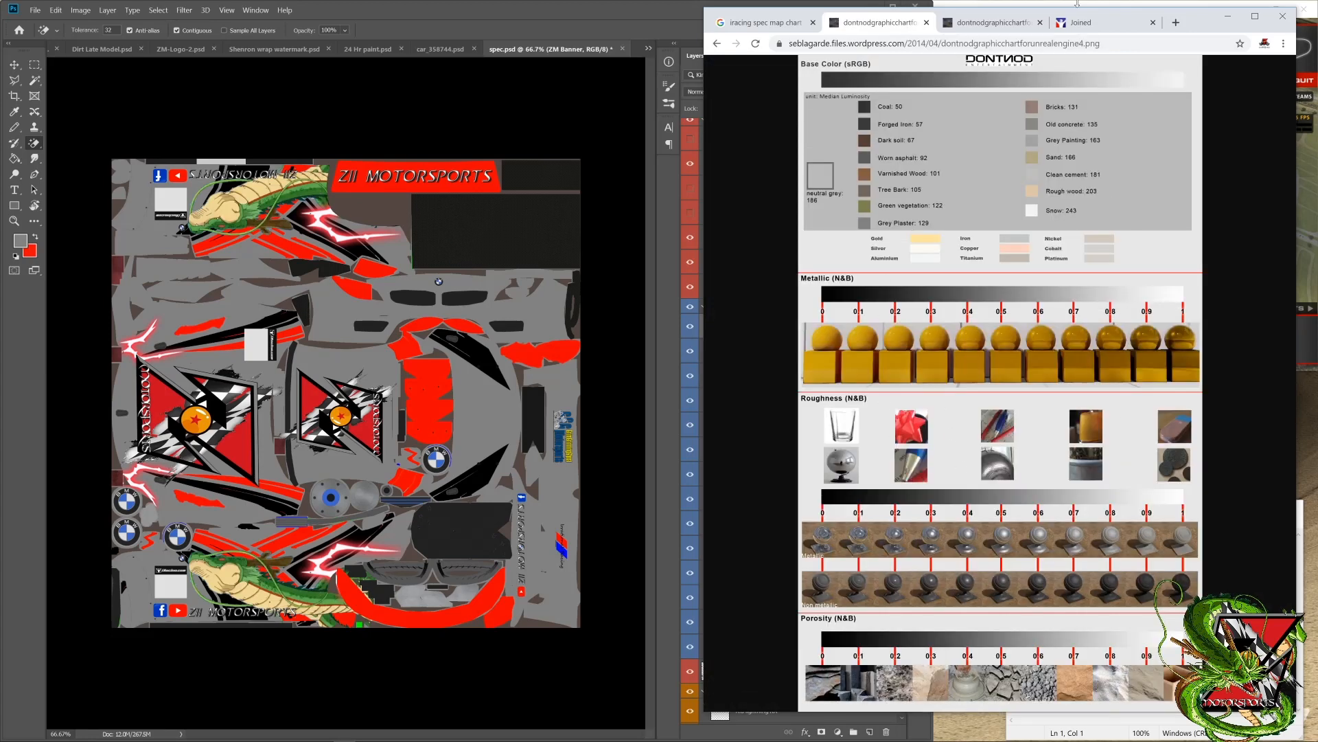
pyautogui.moveTo(1206, 20); pyautogui.dragTo(1273, 13)
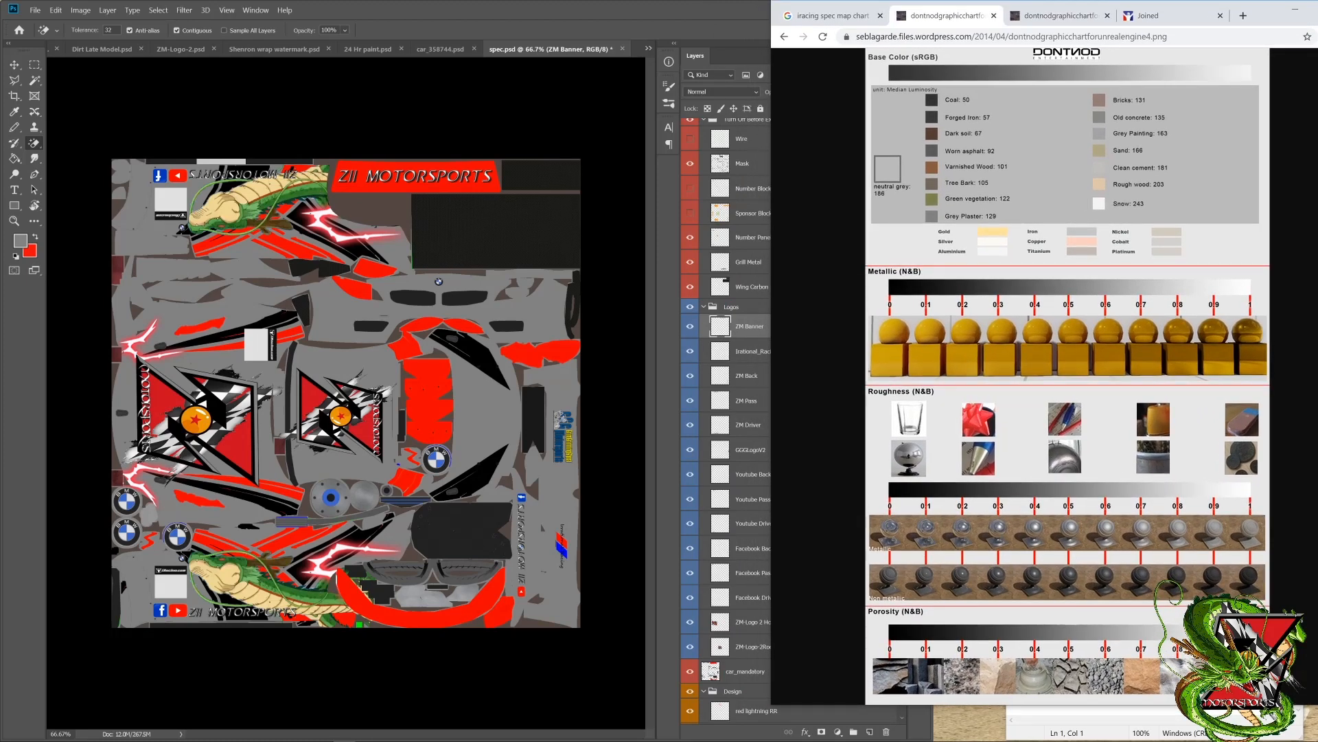
# Step: Switch to Notepad and write the heading "Spec map cheat sheet:" with a first item "Iracing spec map chart" and an empty item 2
pyautogui.click(1236, 722)
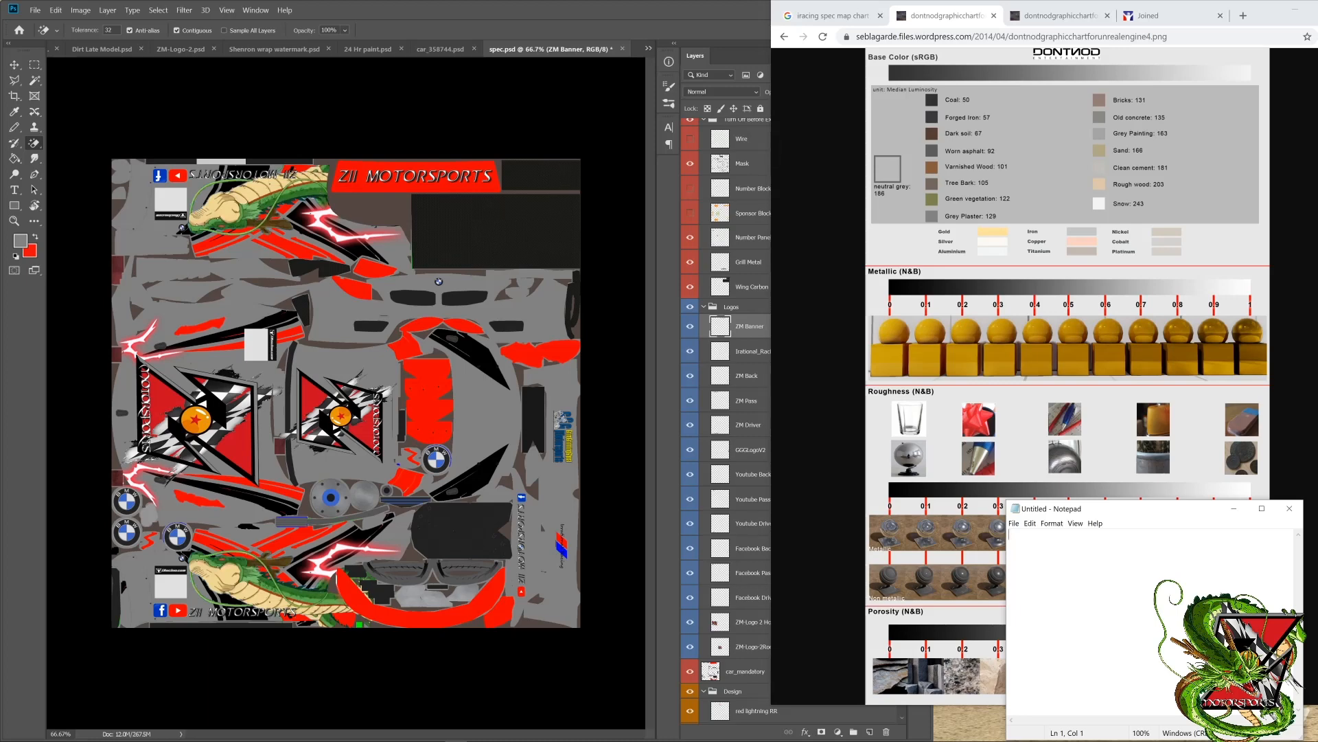
pyautogui.write('Sp')
pyautogui.write('ec mapo')
pyautogui.write(' cheat')
pyautogui.write('cing')
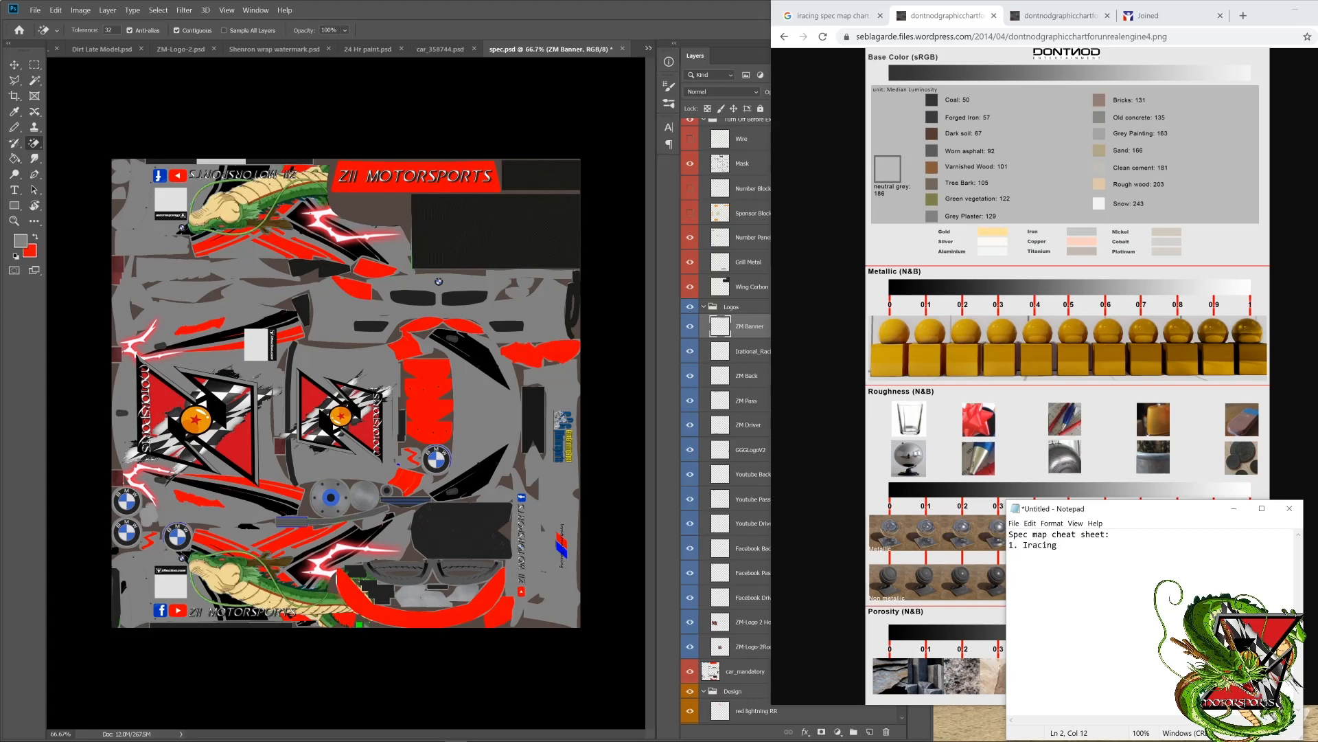
pyautogui.write(' spec map chart')
# Step: Return to Photoshop and save the paint as a compressed 32 bits/pixel Targa file over the existing car paint TGA in the bmwz4gt3 folder
pyautogui.click(620, 270)
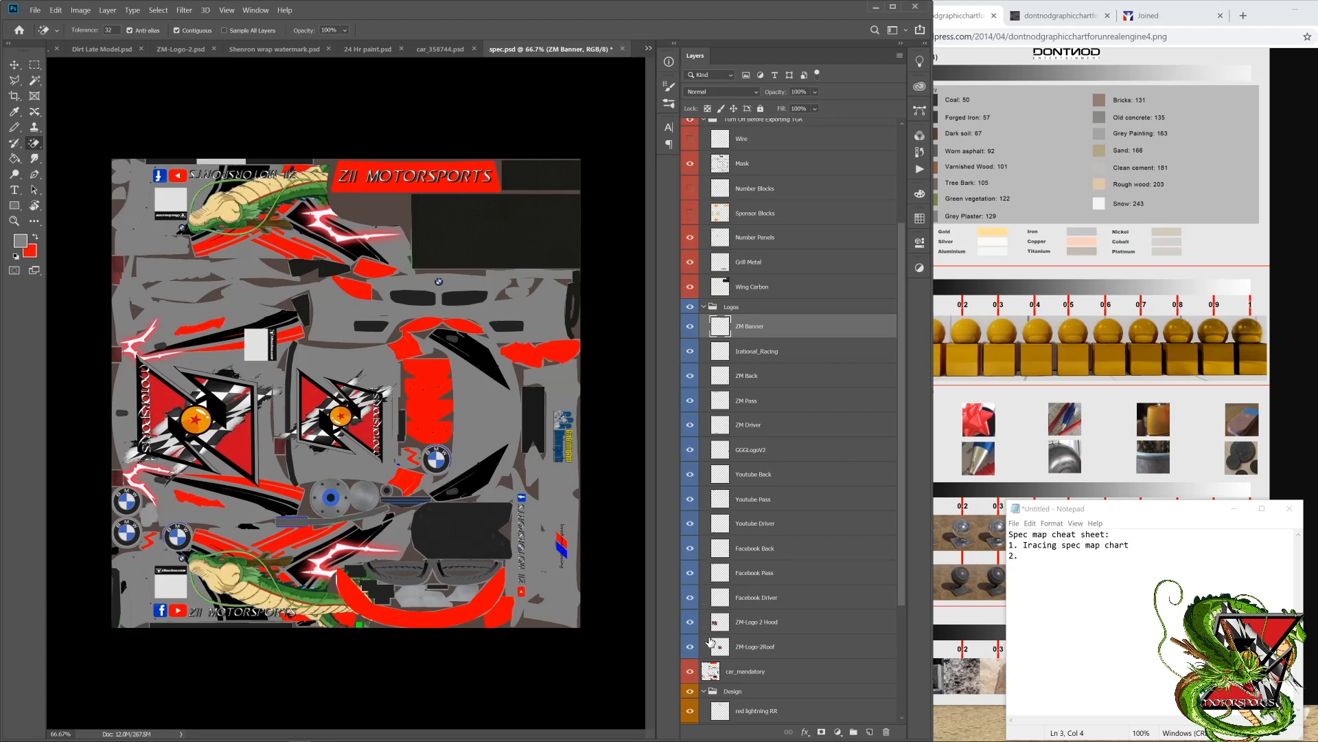
pyautogui.scroll(3, 731, 651)
pyautogui.scroll(1, 733, 651)
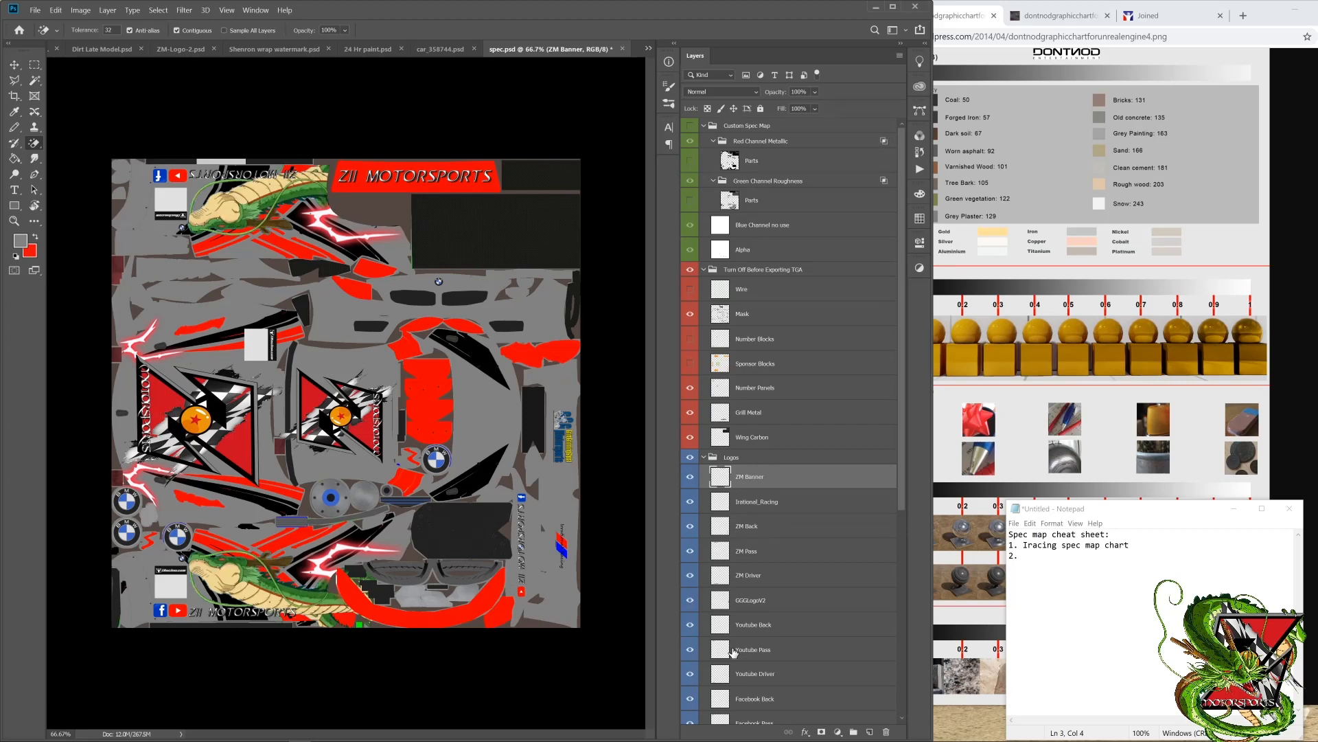
pyautogui.scroll(-2, 734, 651)
pyautogui.click(35, 12)
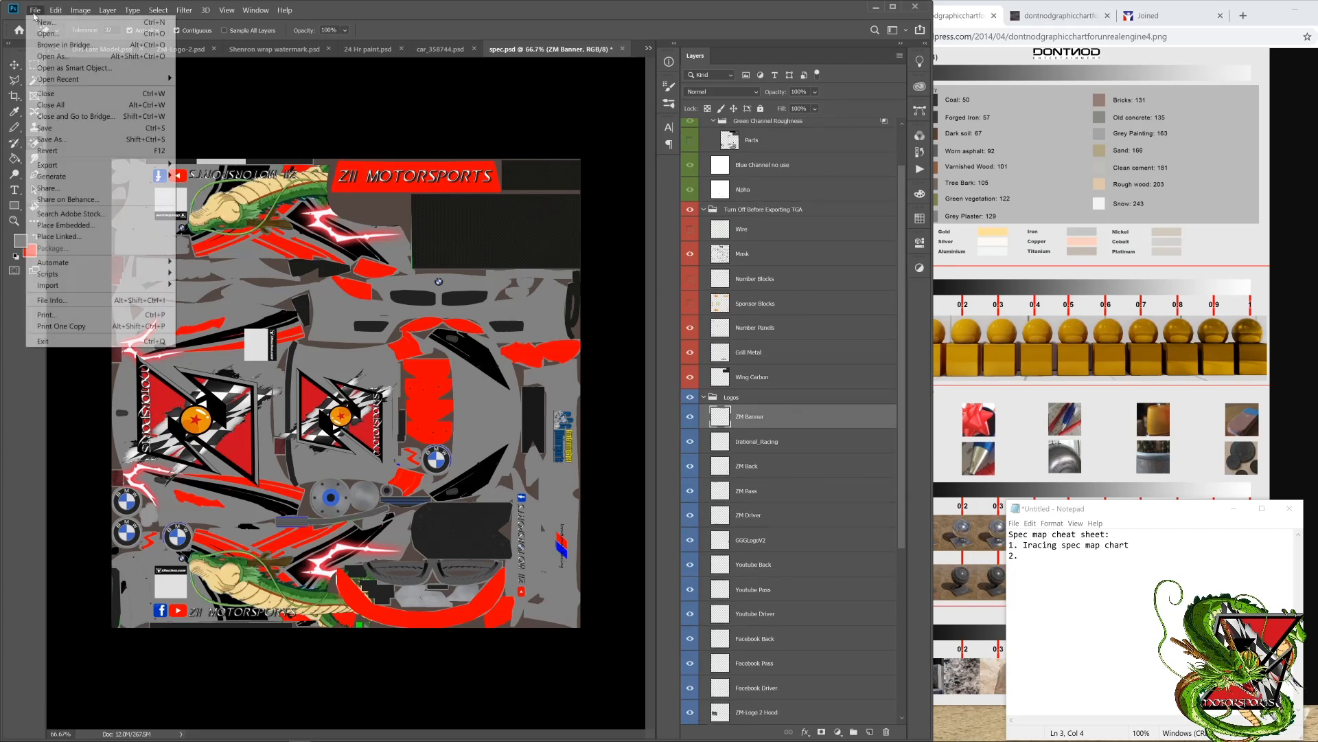
pyautogui.click(55, 139)
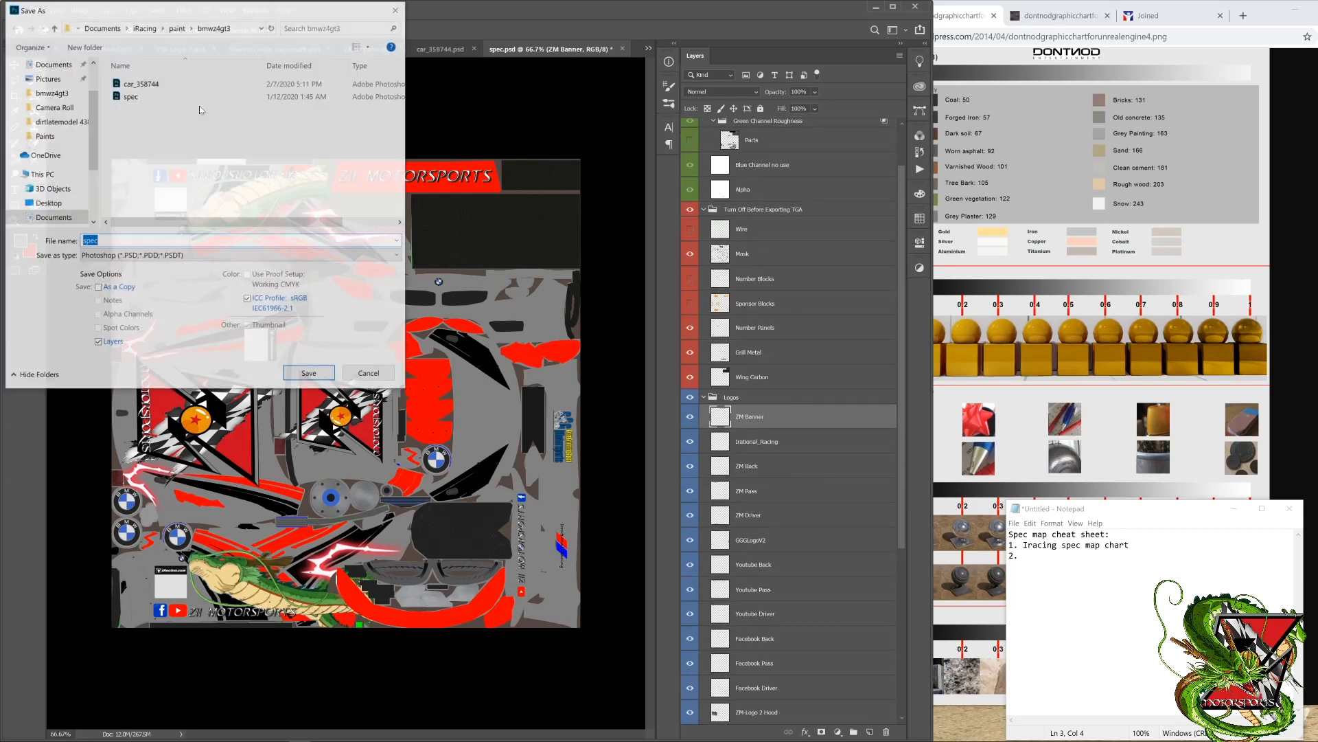
pyautogui.click(127, 257)
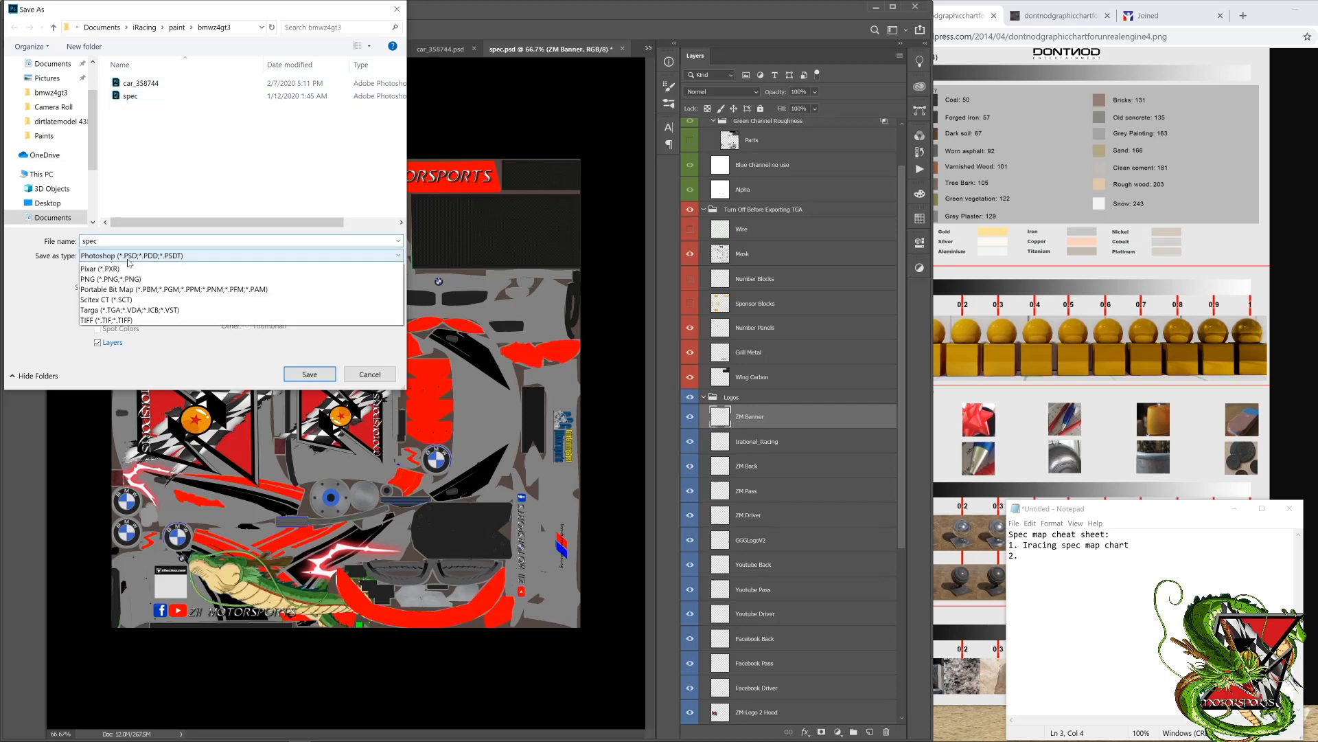
pyautogui.click(146, 474)
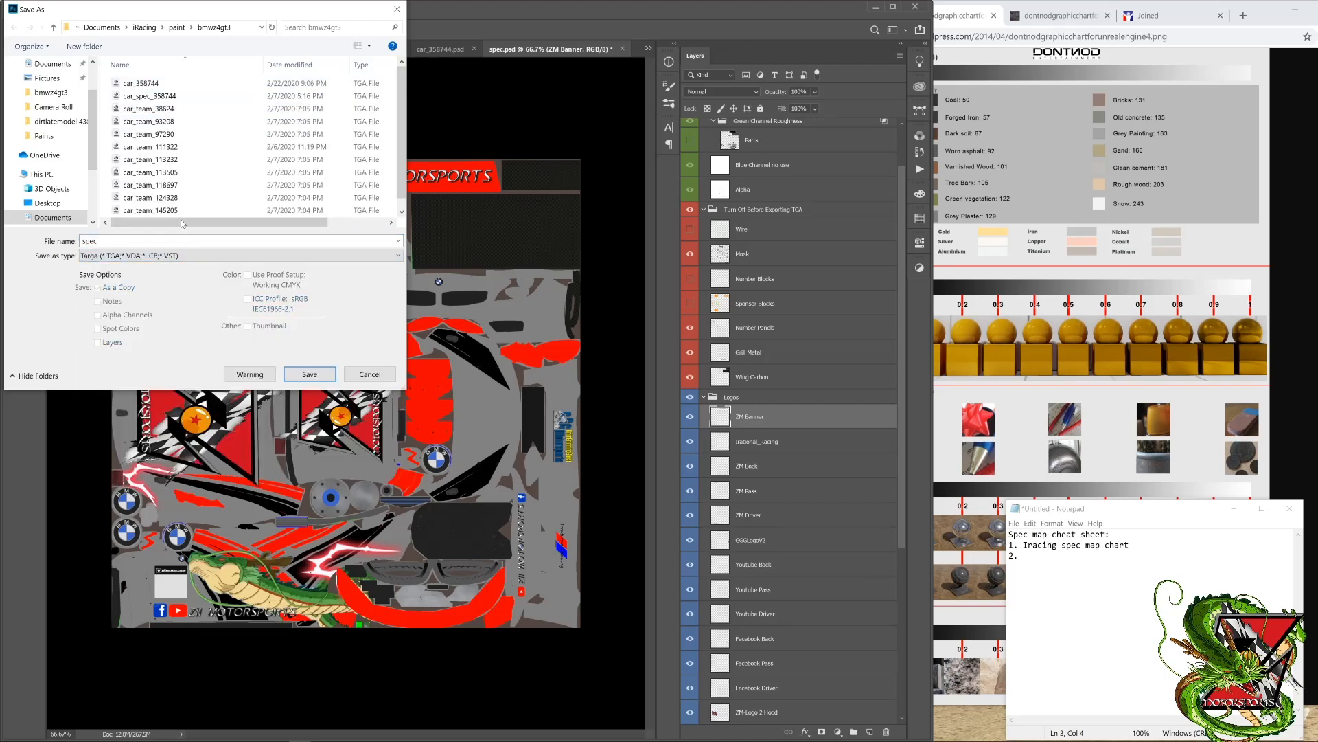
pyautogui.doubleClick(149, 84)
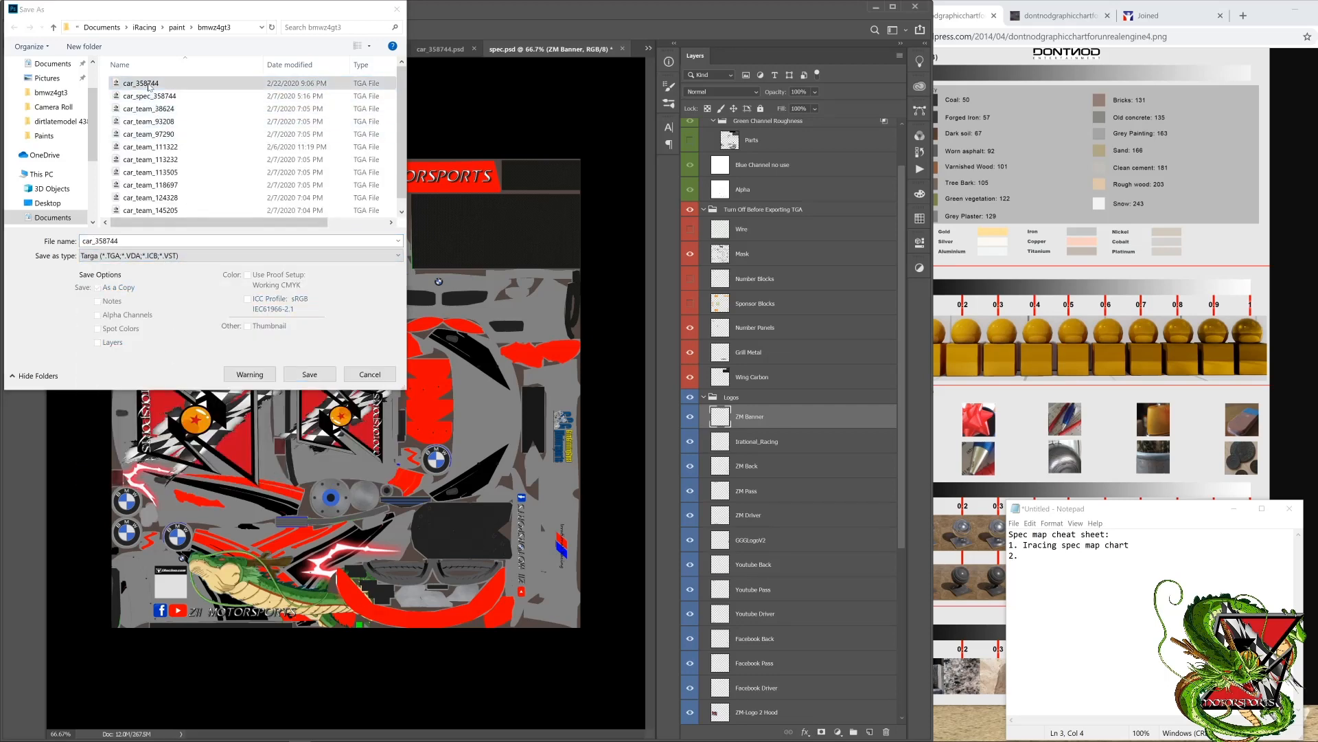
pyautogui.click(688, 378)
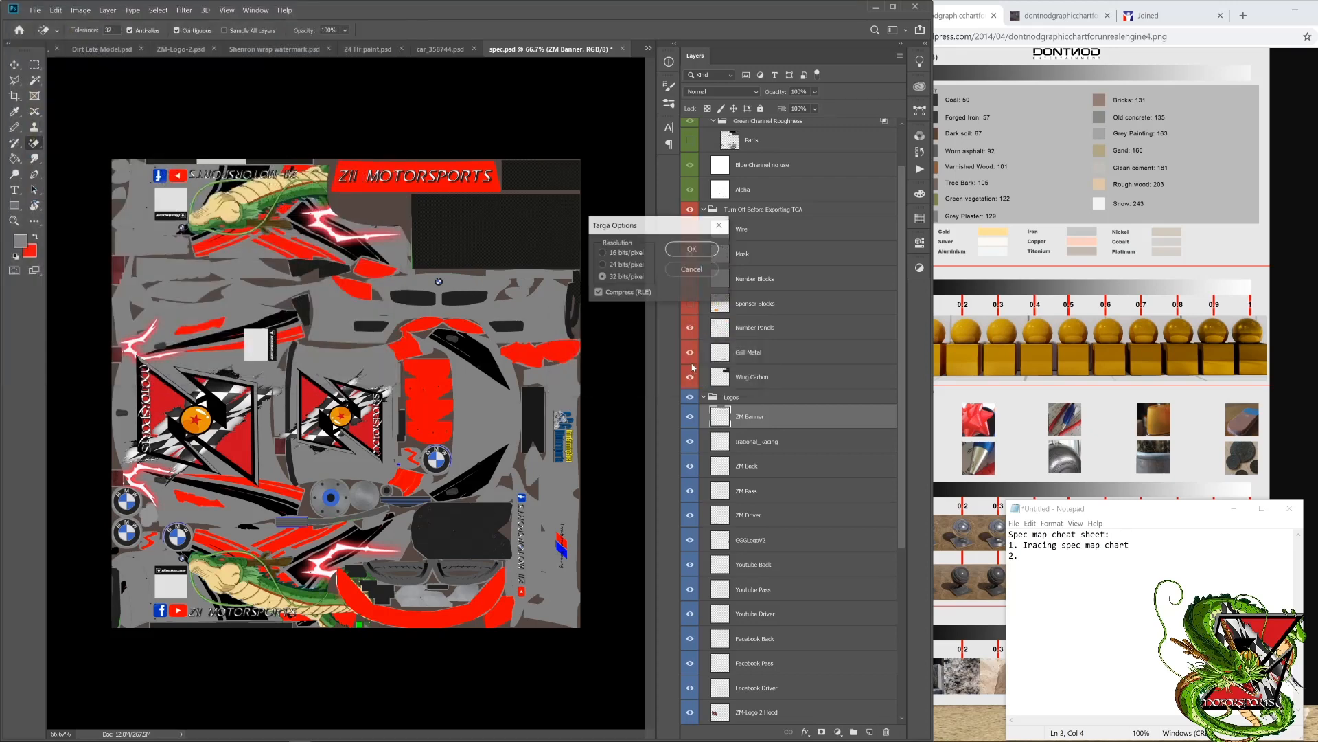
pyautogui.click(688, 252)
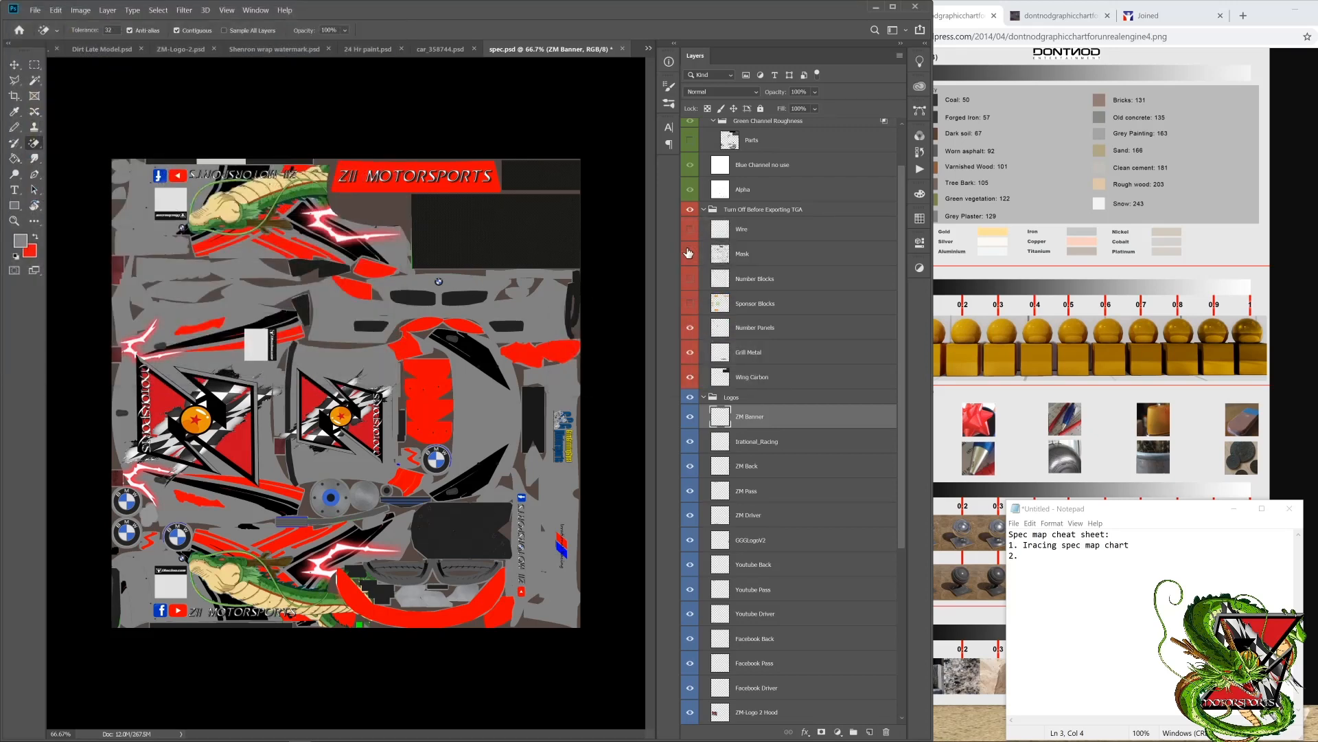
pyautogui.click(689, 253)
# Step: Close the browser, switch to the iRacing simulator, and enter the car in the Daytona test session and exit it again
pyautogui.click(1294, 7)
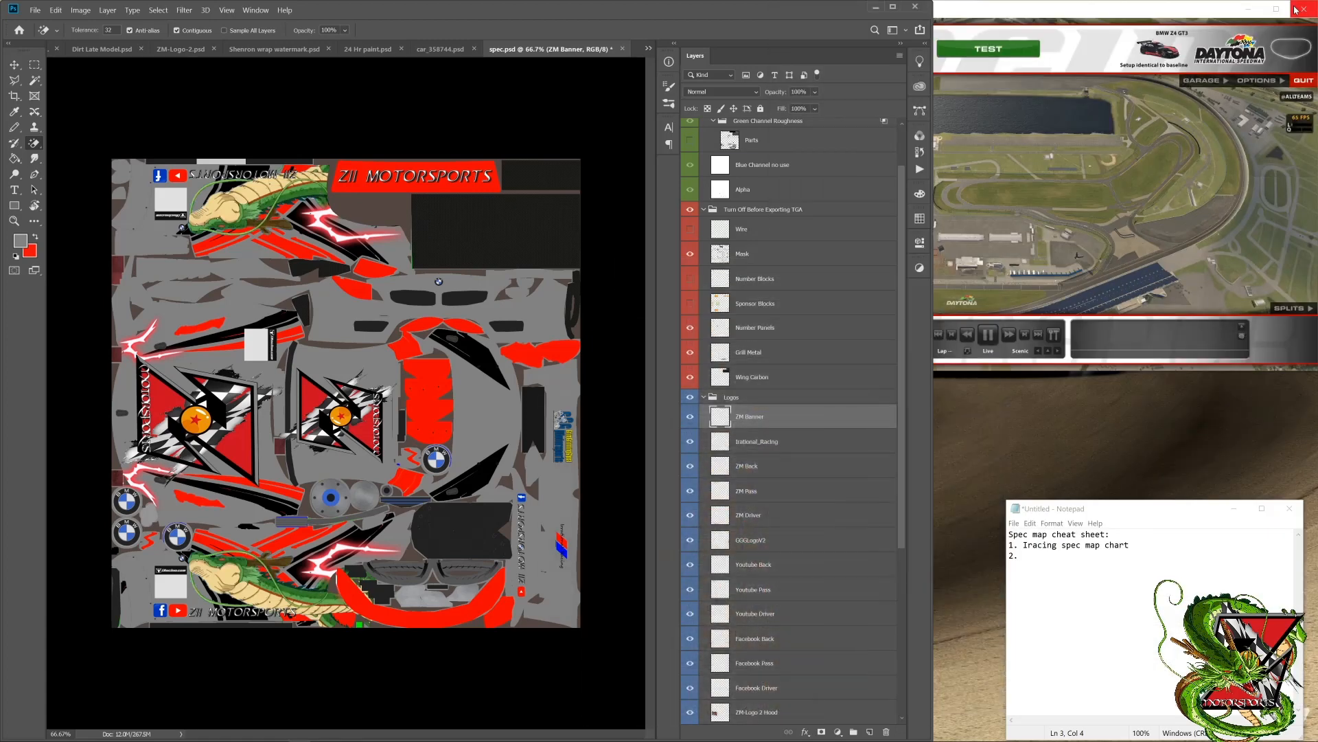
pyautogui.click(1157, 116)
pyautogui.click(1027, 48)
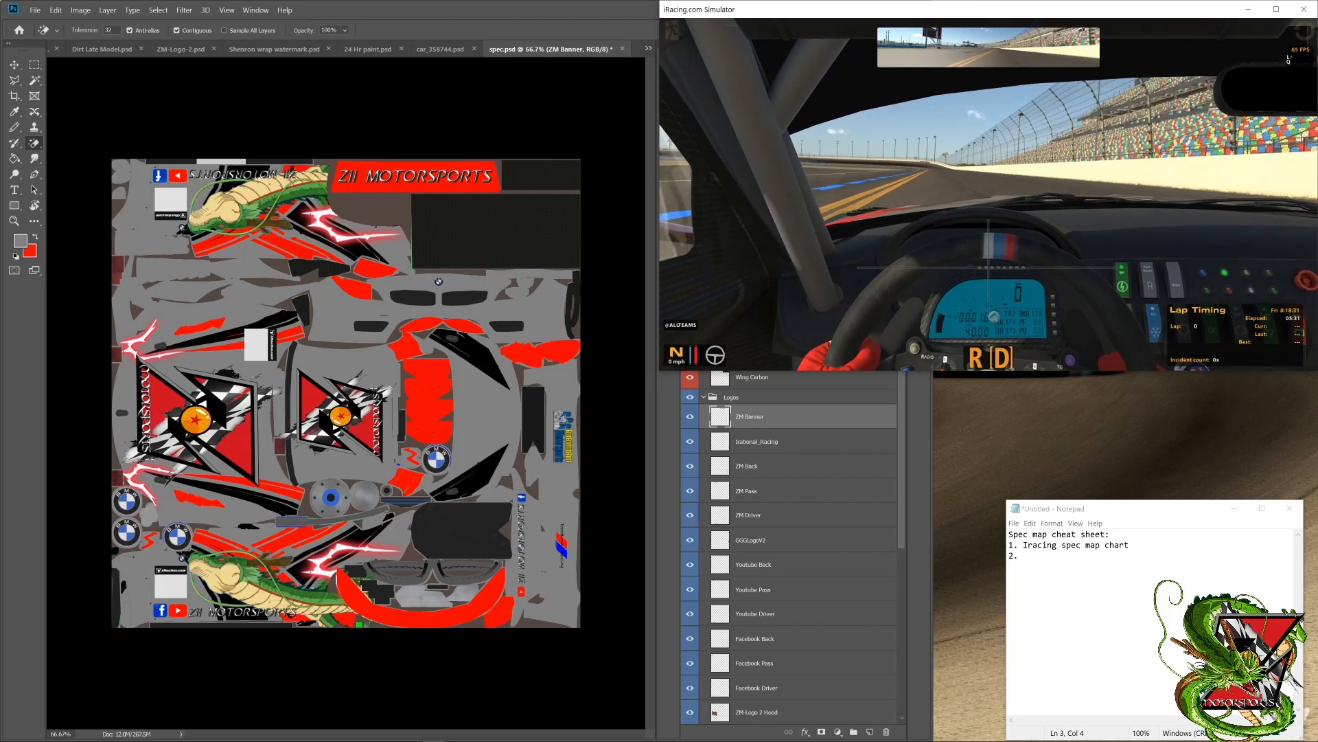
pyautogui.click(673, 31)
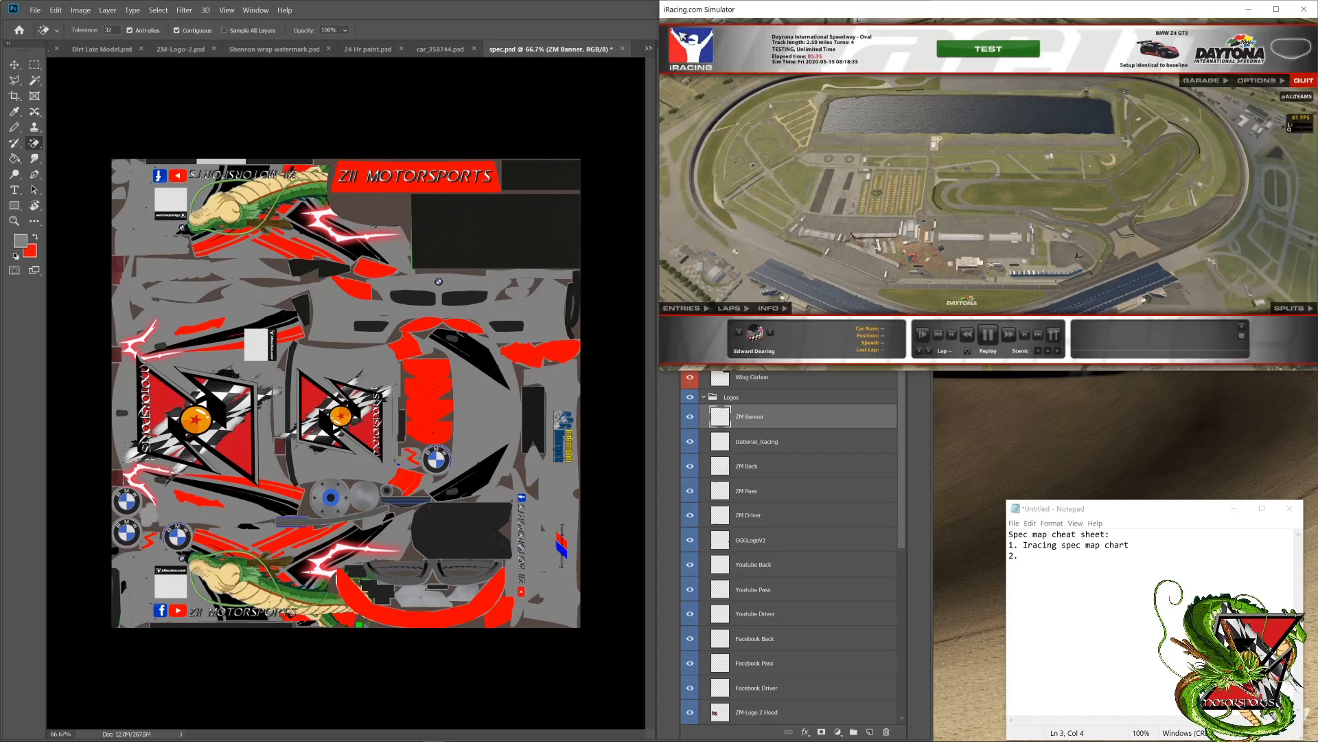
# Step: Wind the Daytona session replay to a moment with the BMW Z4 GT3 driving on the track and pause it there
pyautogui.click(1009, 341)
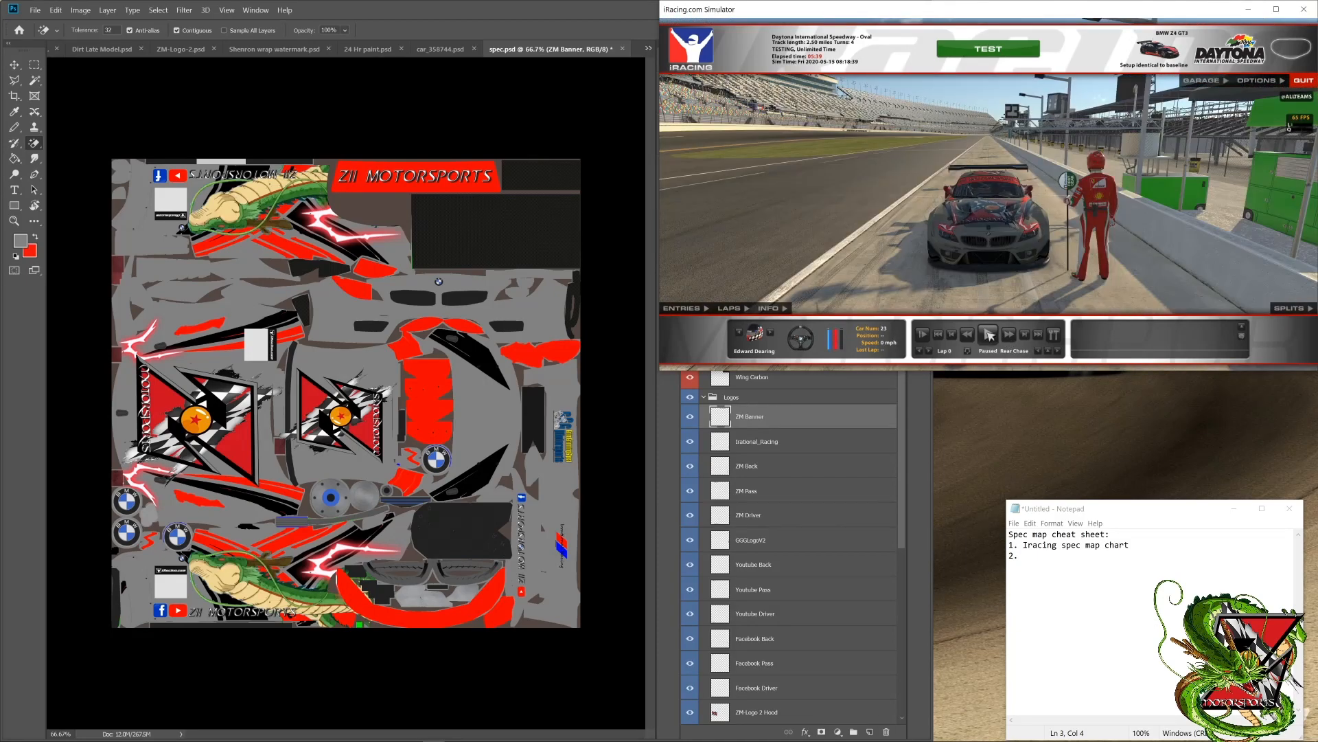
pyautogui.click(965, 333)
pyautogui.click(989, 333)
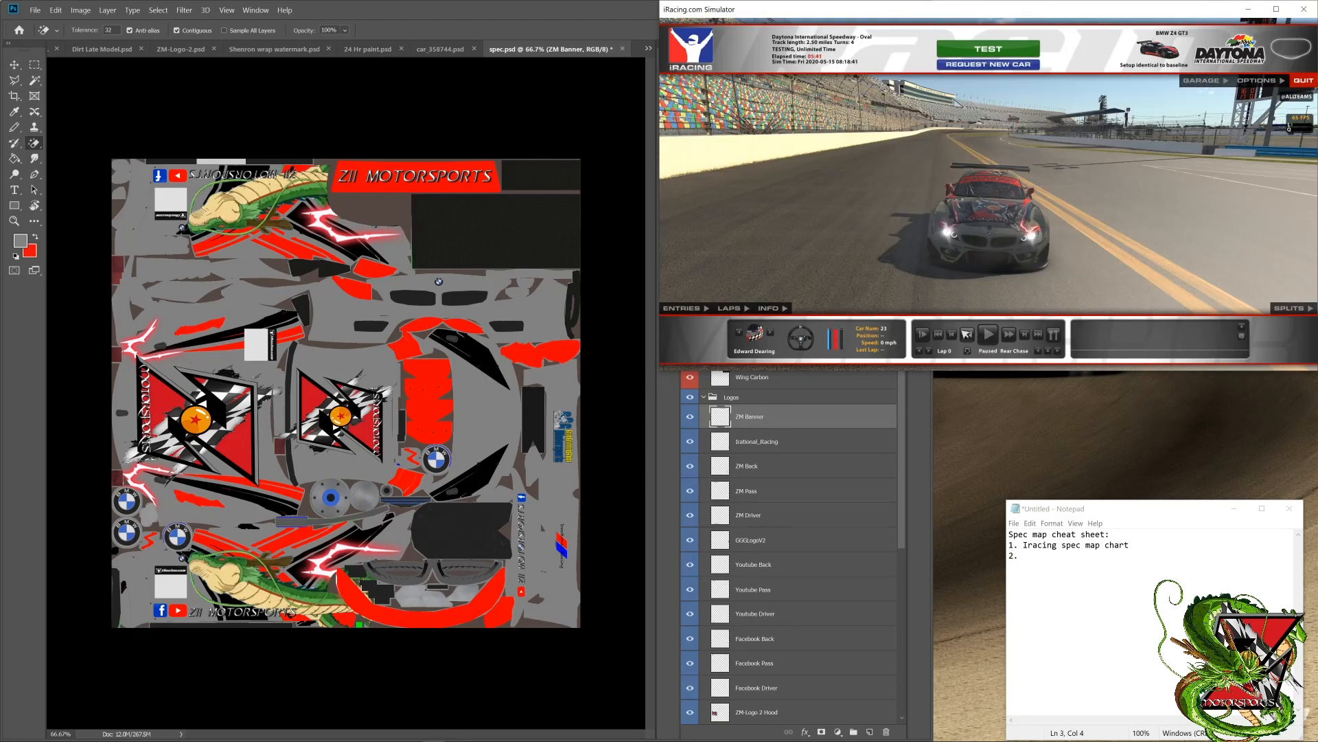
pyautogui.click(966, 335)
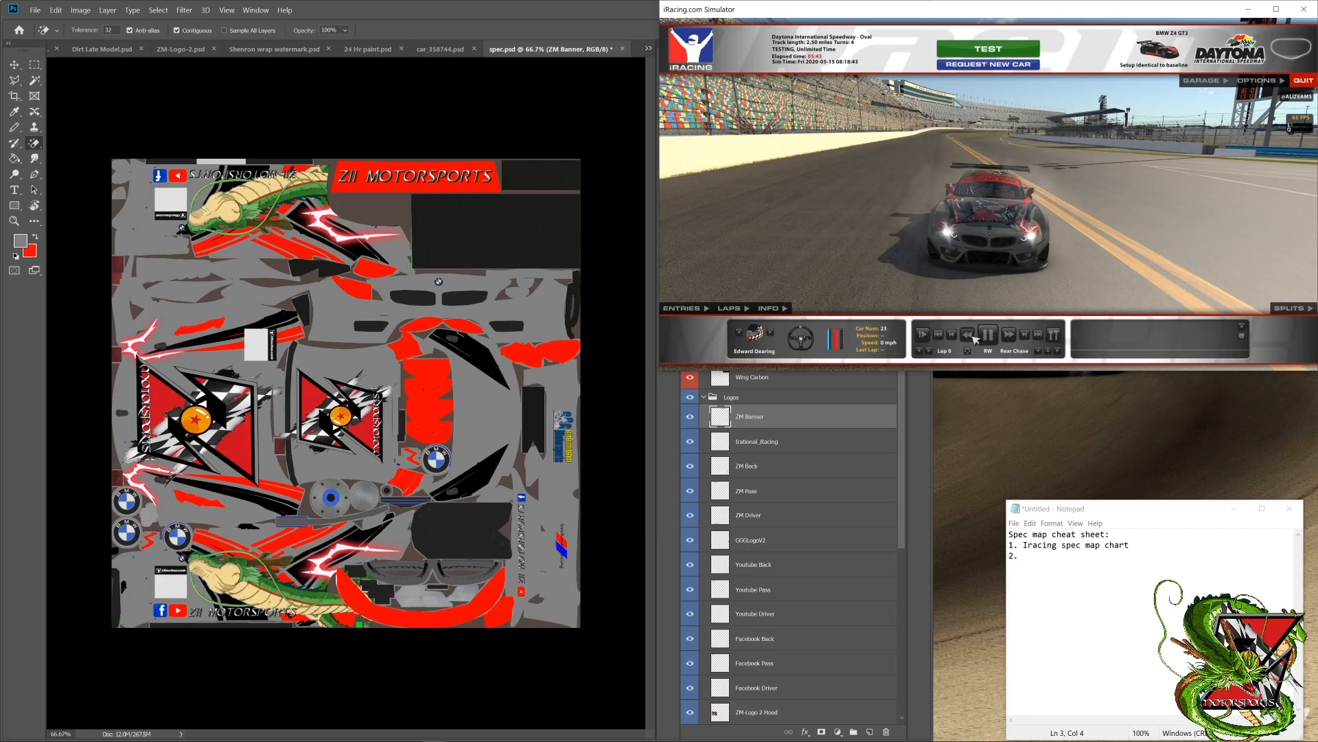
pyautogui.click(990, 335)
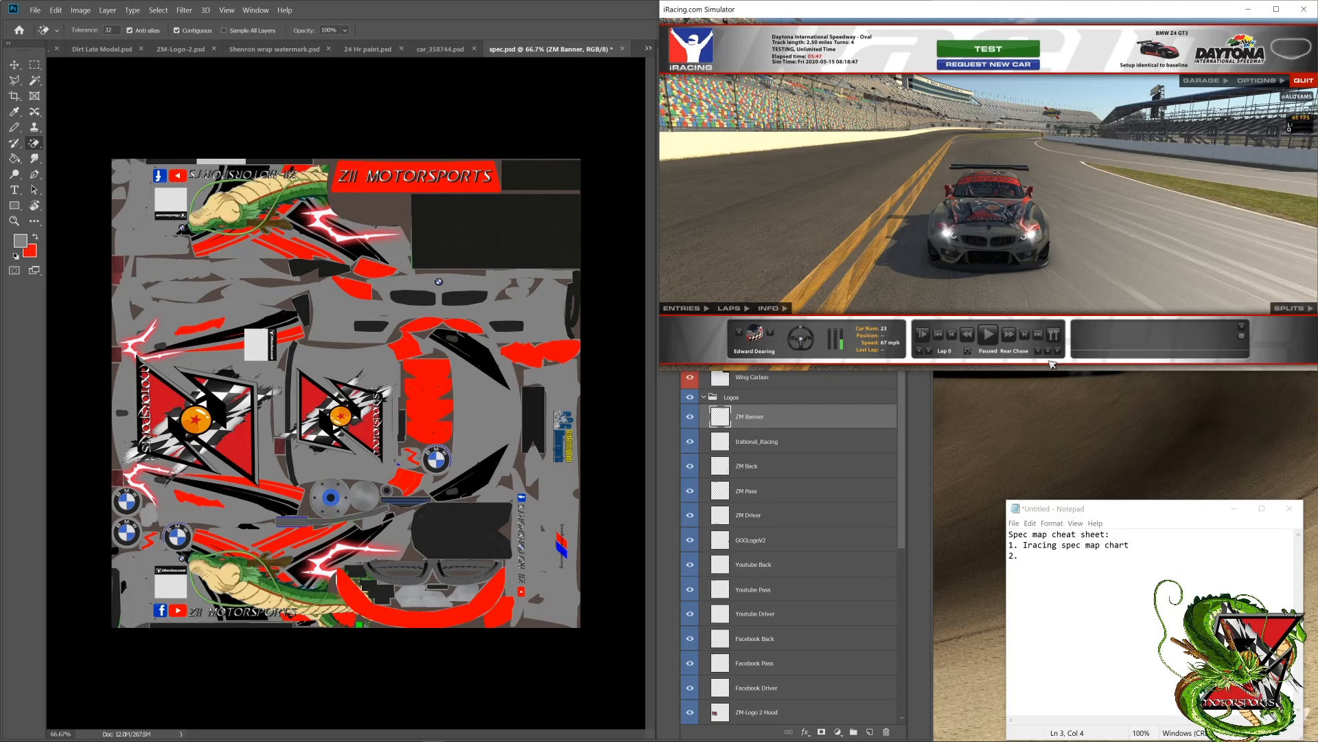
# Step: Open the simulator's camera editor and adjust the Rear Chase camera's X and Y offsets for a closer three-quarter side view of the car
pyautogui.hotkey('ctrl', 'F12')
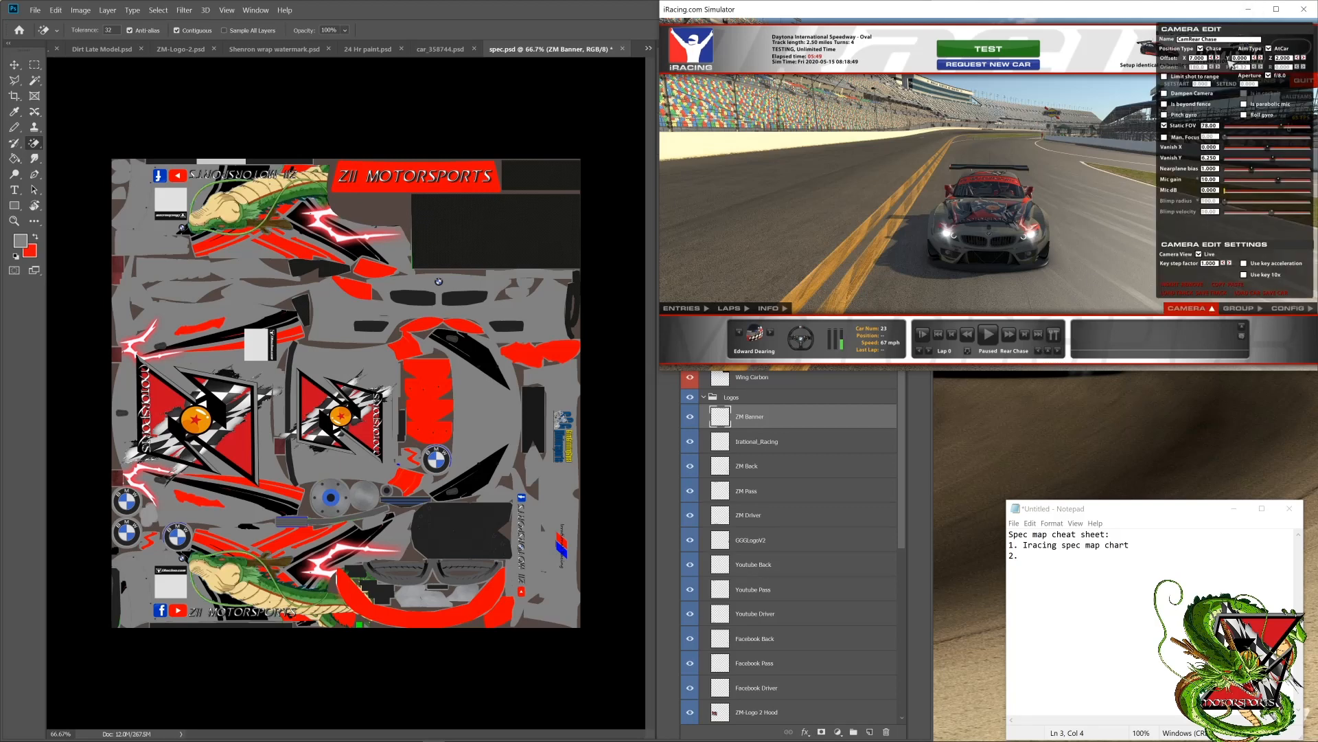
pyautogui.click(1218, 58)
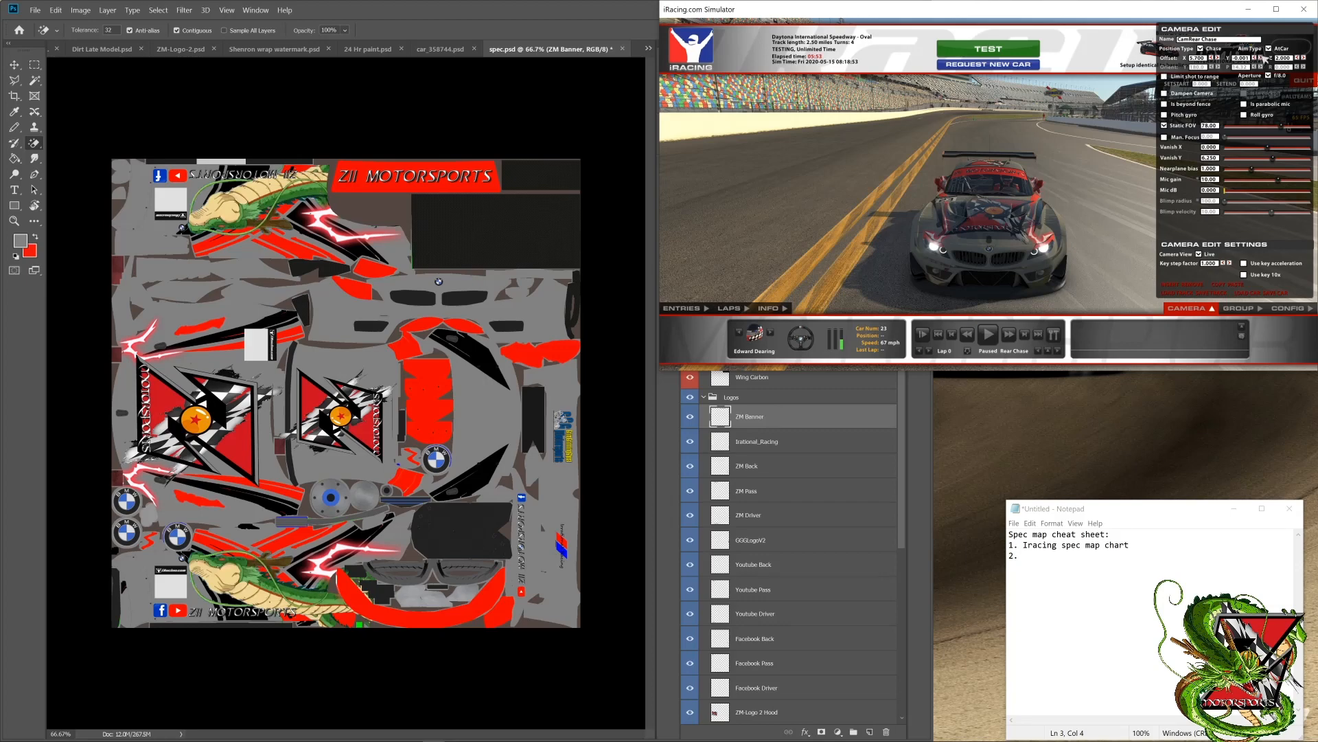
pyautogui.click(1262, 57)
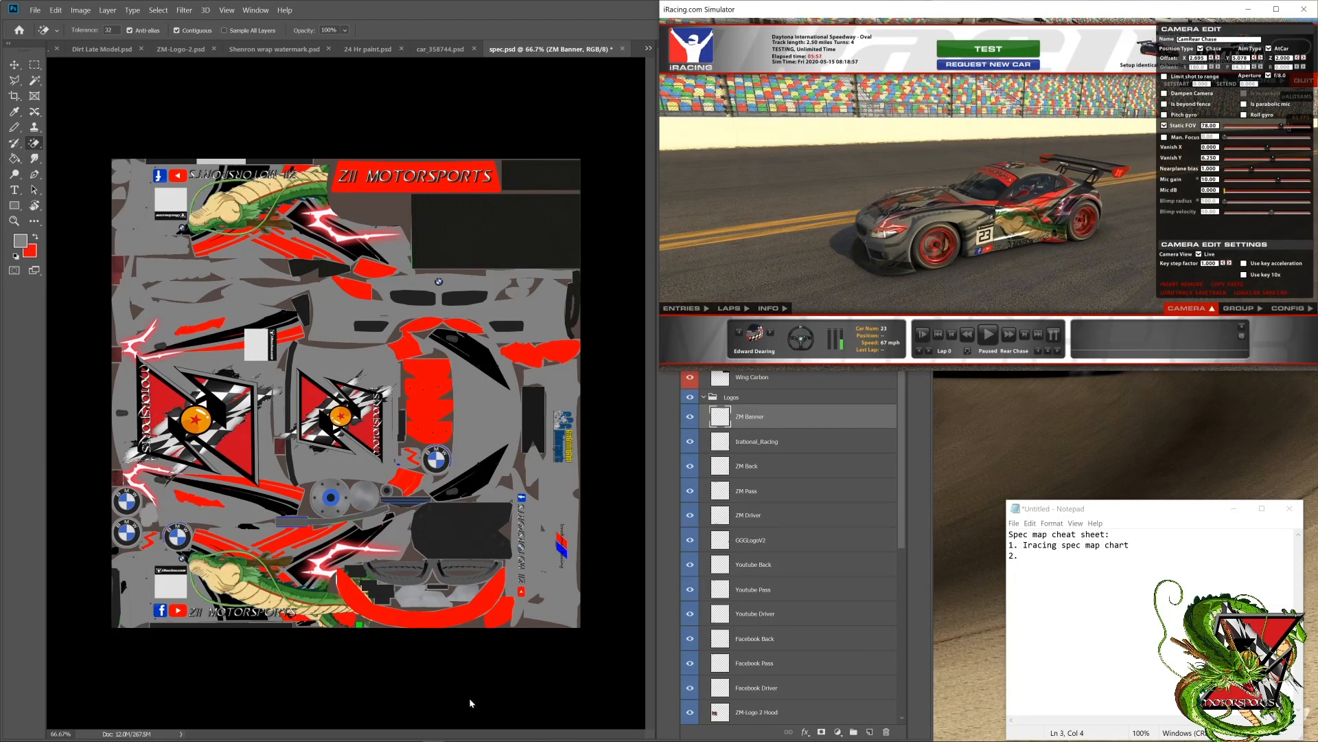
# Step: Open File Explorer and go to the bmwz4gt3 folder under Documents > iRacing > paint
pyautogui.moveTo(310, 739)
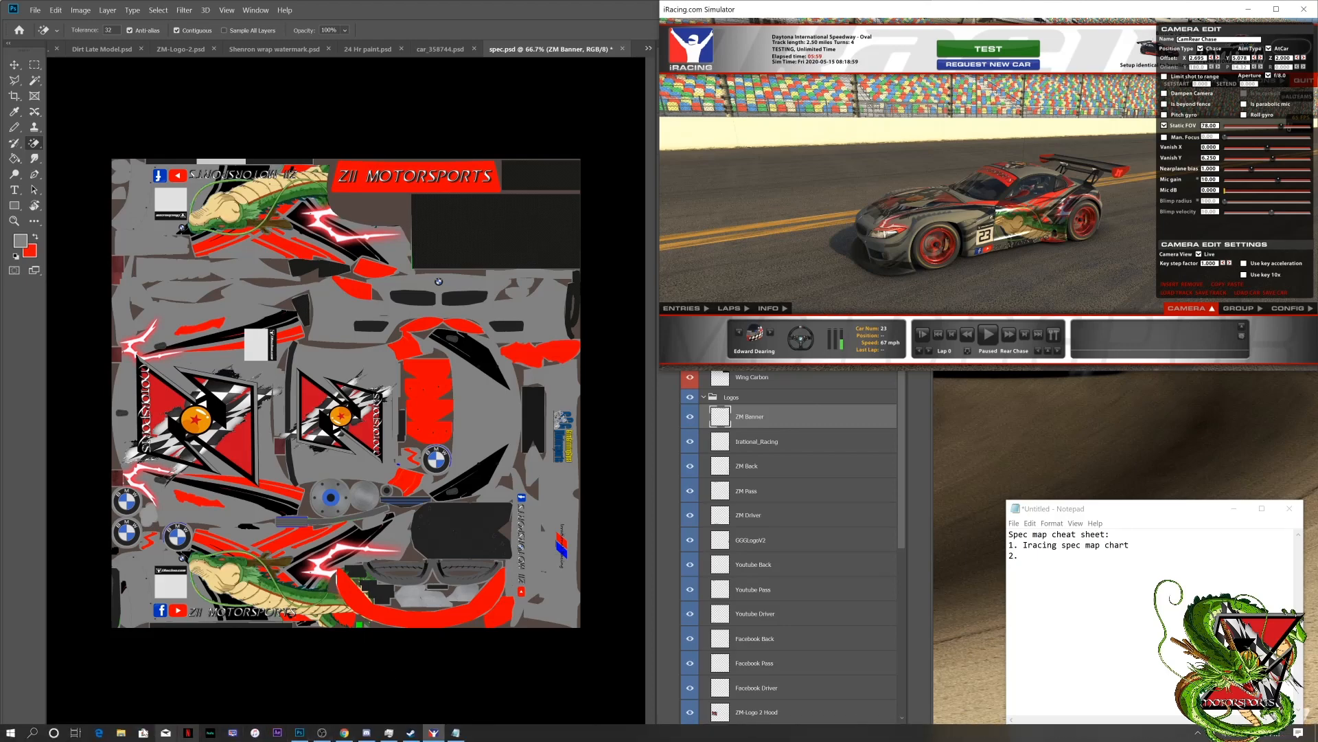
pyautogui.click(123, 734)
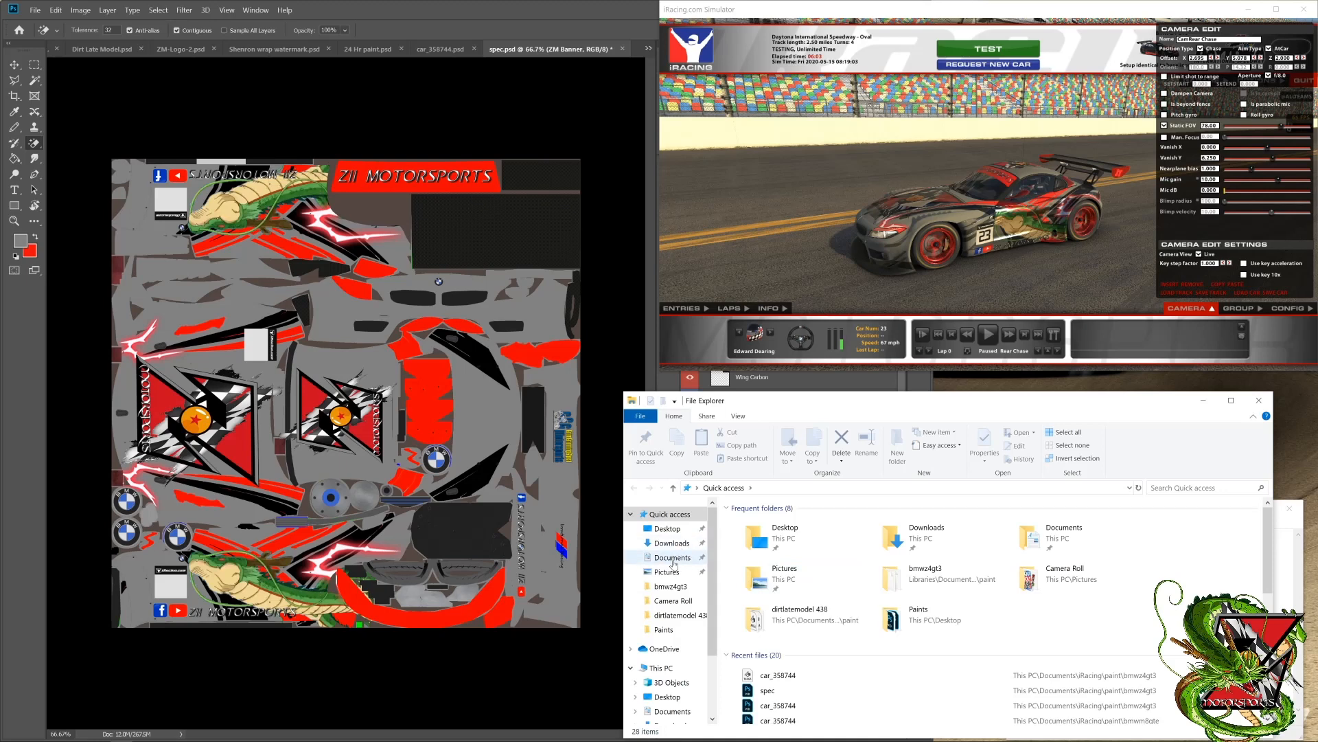
pyautogui.click(671, 556)
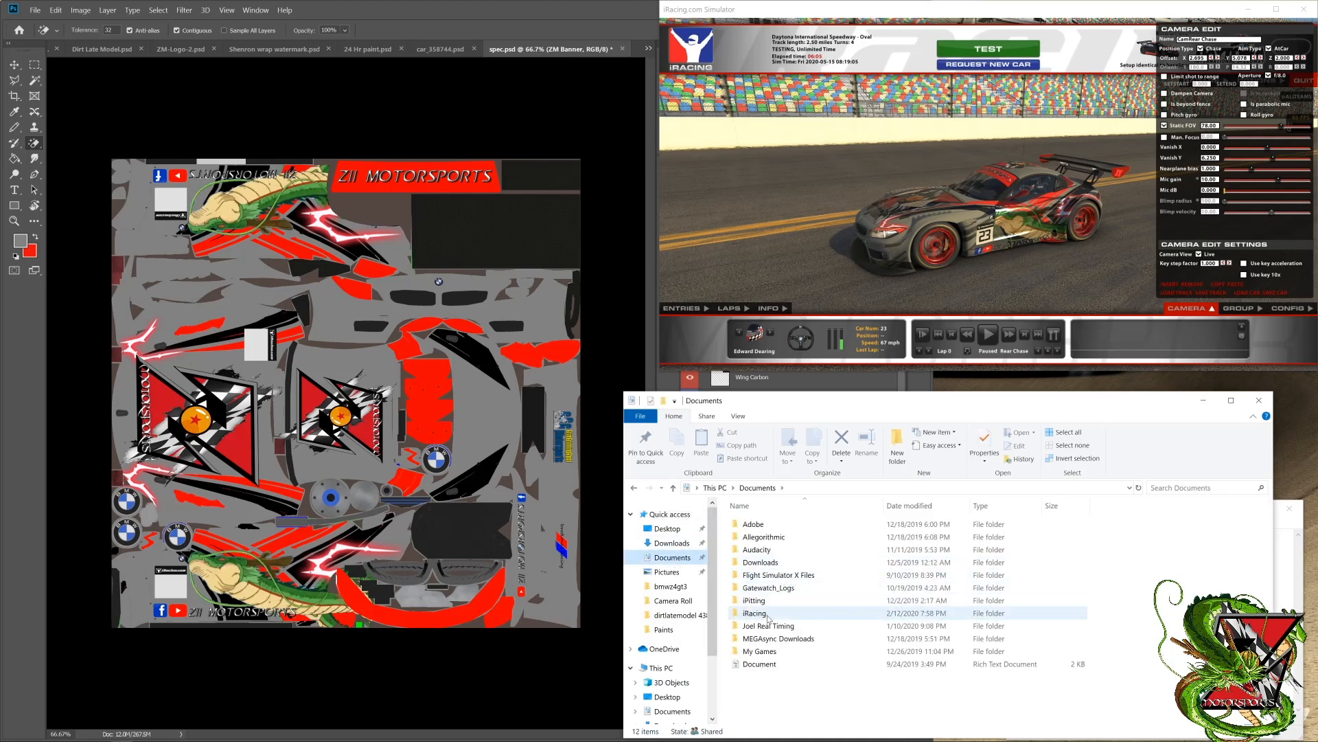
pyautogui.click(767, 614)
pyautogui.doubleClick(767, 614)
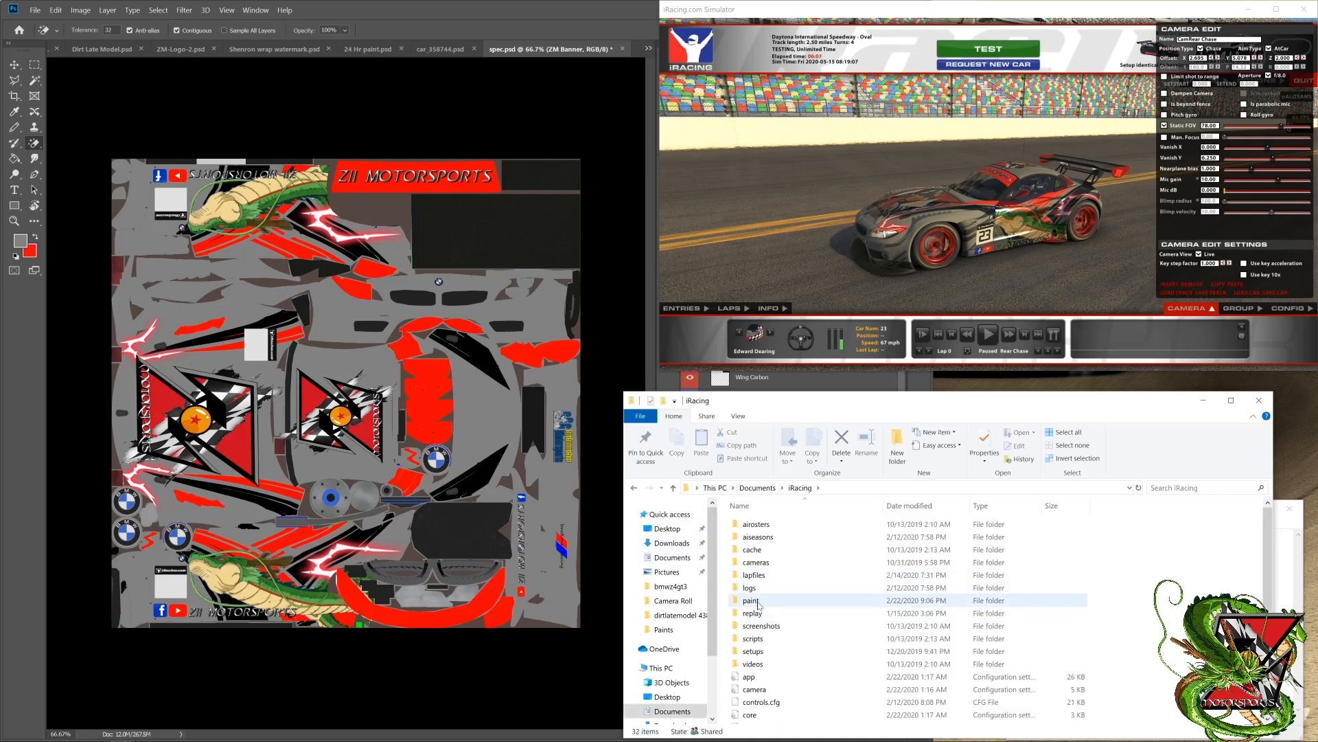
pyautogui.doubleClick(762, 597)
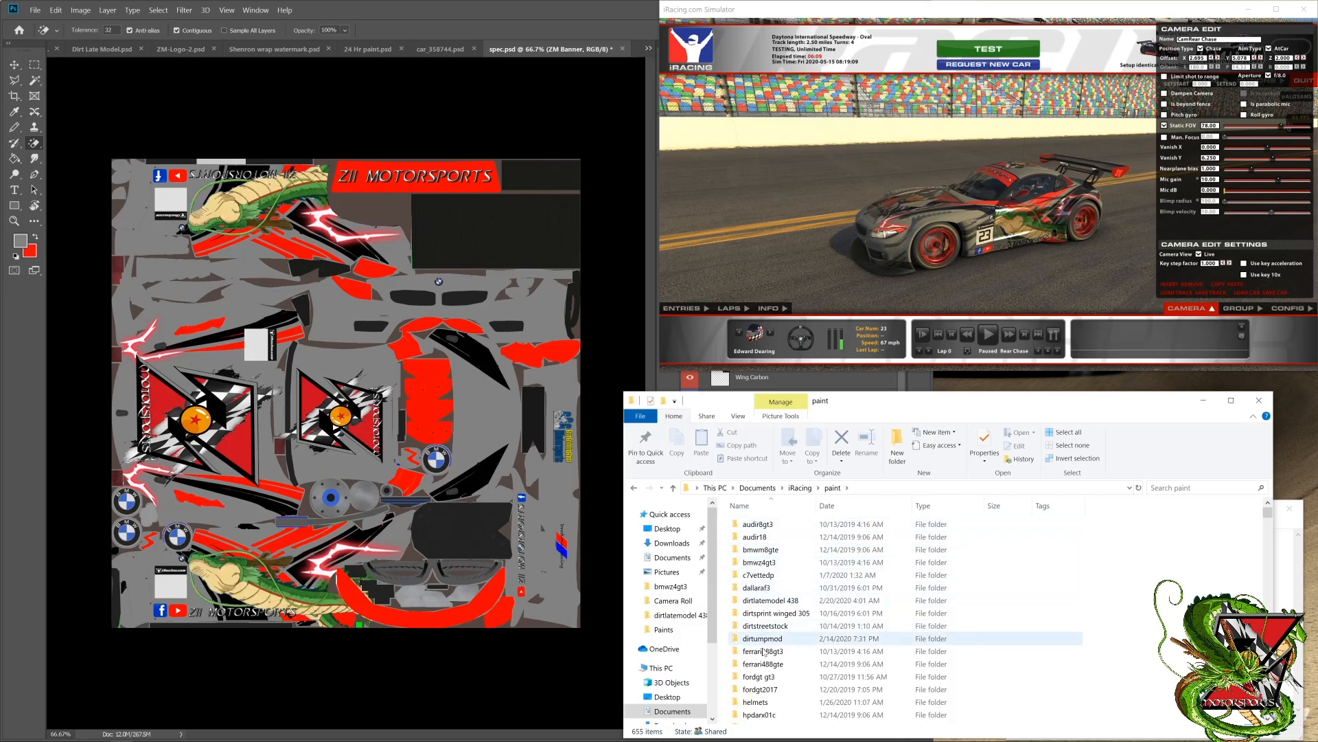
pyautogui.doubleClick(776, 562)
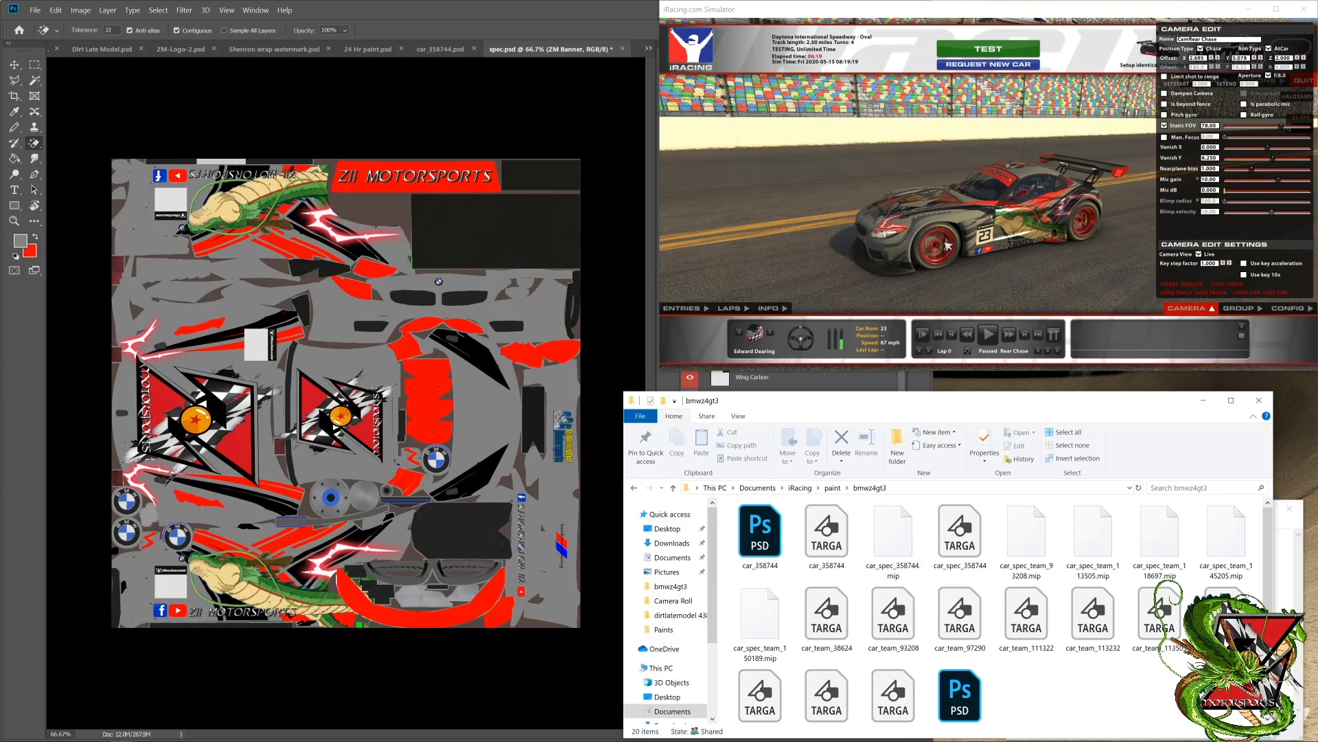
# Step: Delete the driver's own car_spec MIP and Targa files from bmwz4gt3 and reload the car textures in the simulator
pyautogui.click(916, 547)
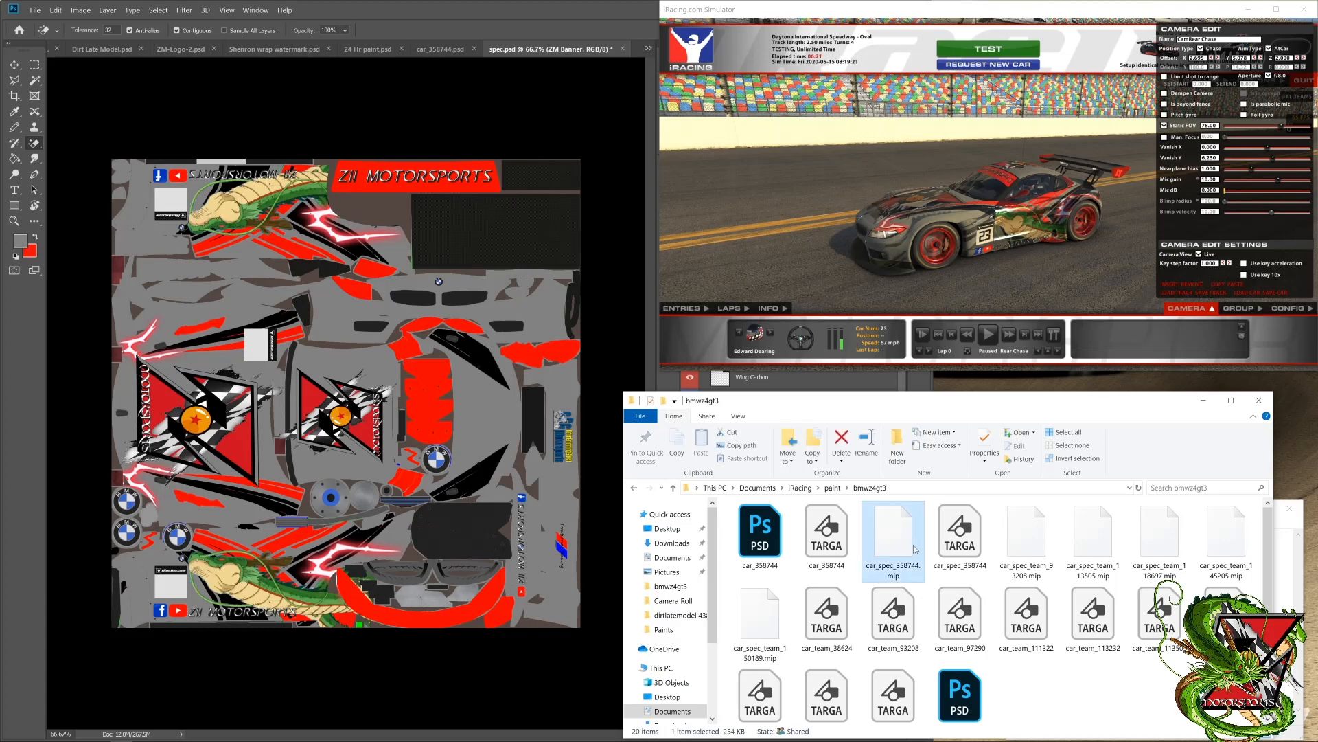
pyautogui.press('Delete')
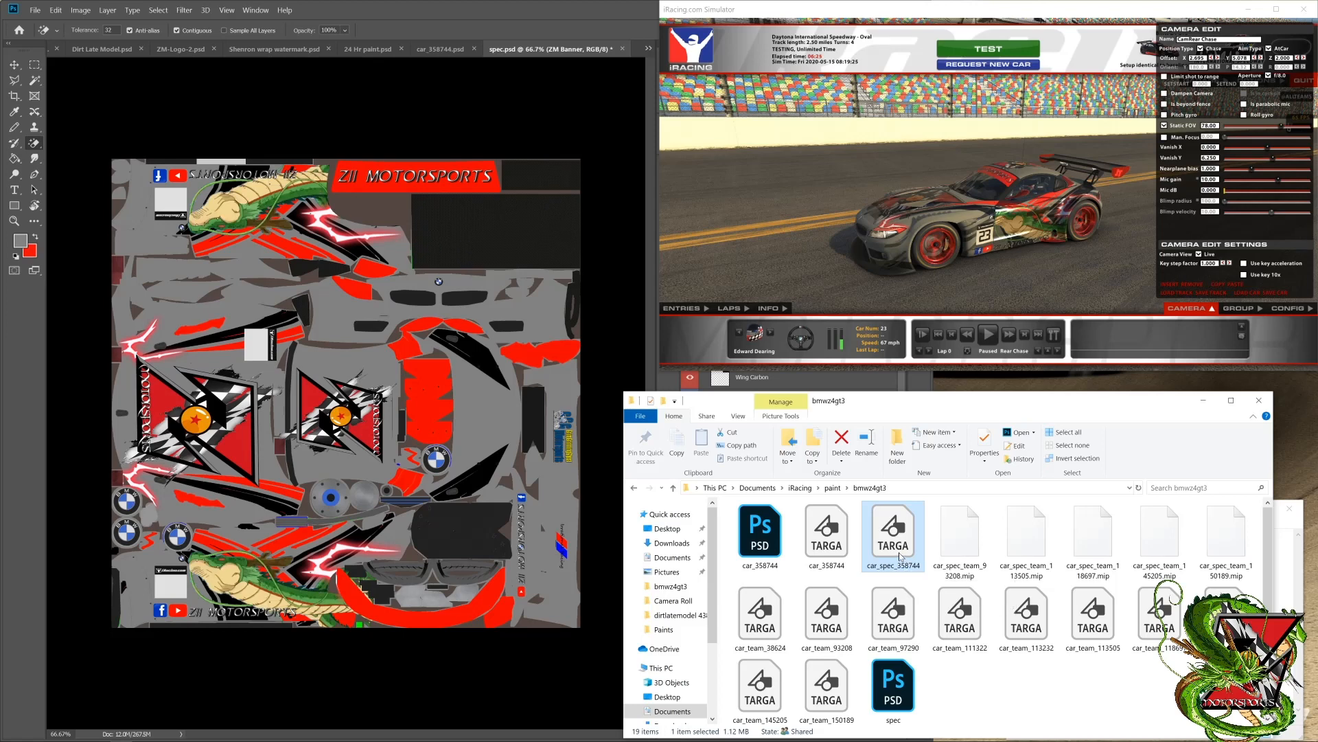
pyautogui.press('Delete')
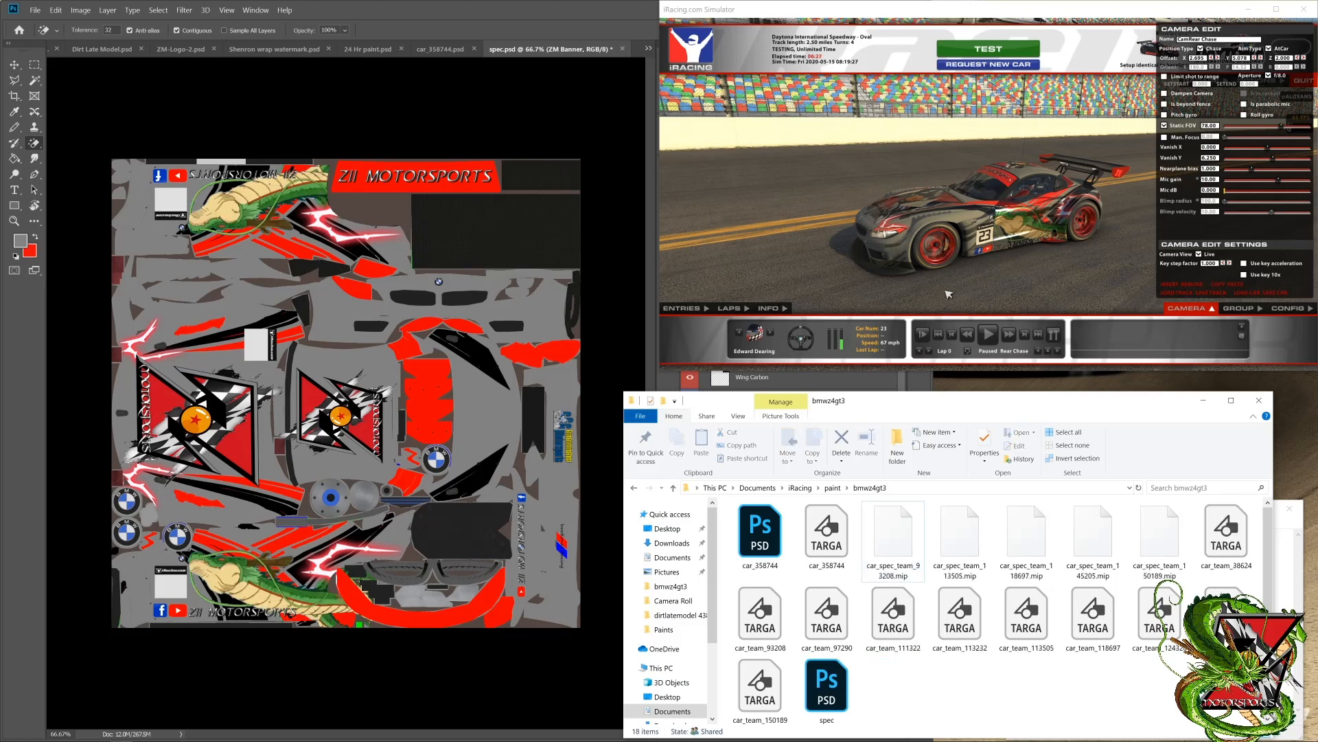
pyautogui.click(947, 290)
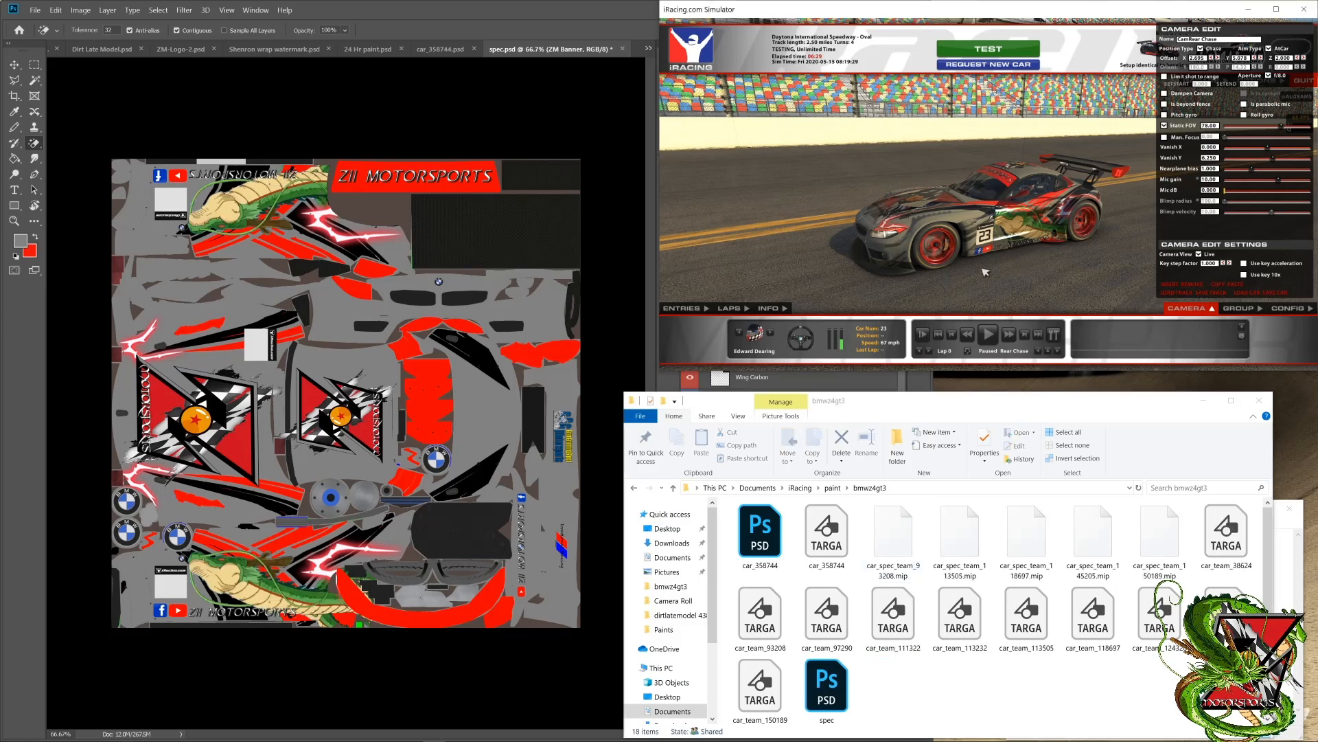
pyautogui.hotkey('ctrl', 'r')
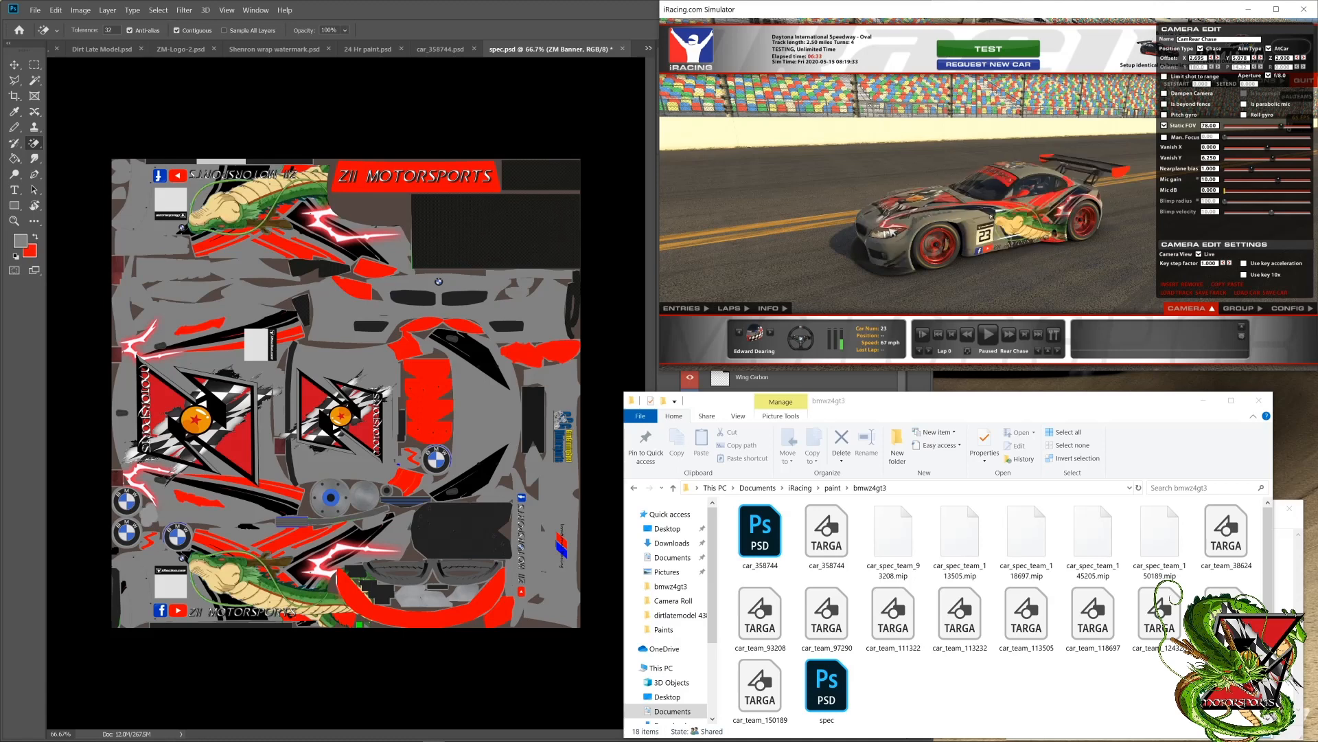
# Step: Delete all car_spec_team MIP and car_team Targa files, keeping the driver's car PSD and Targa and spec.psd, and minimize File Explorer
pyautogui.click(774, 678)
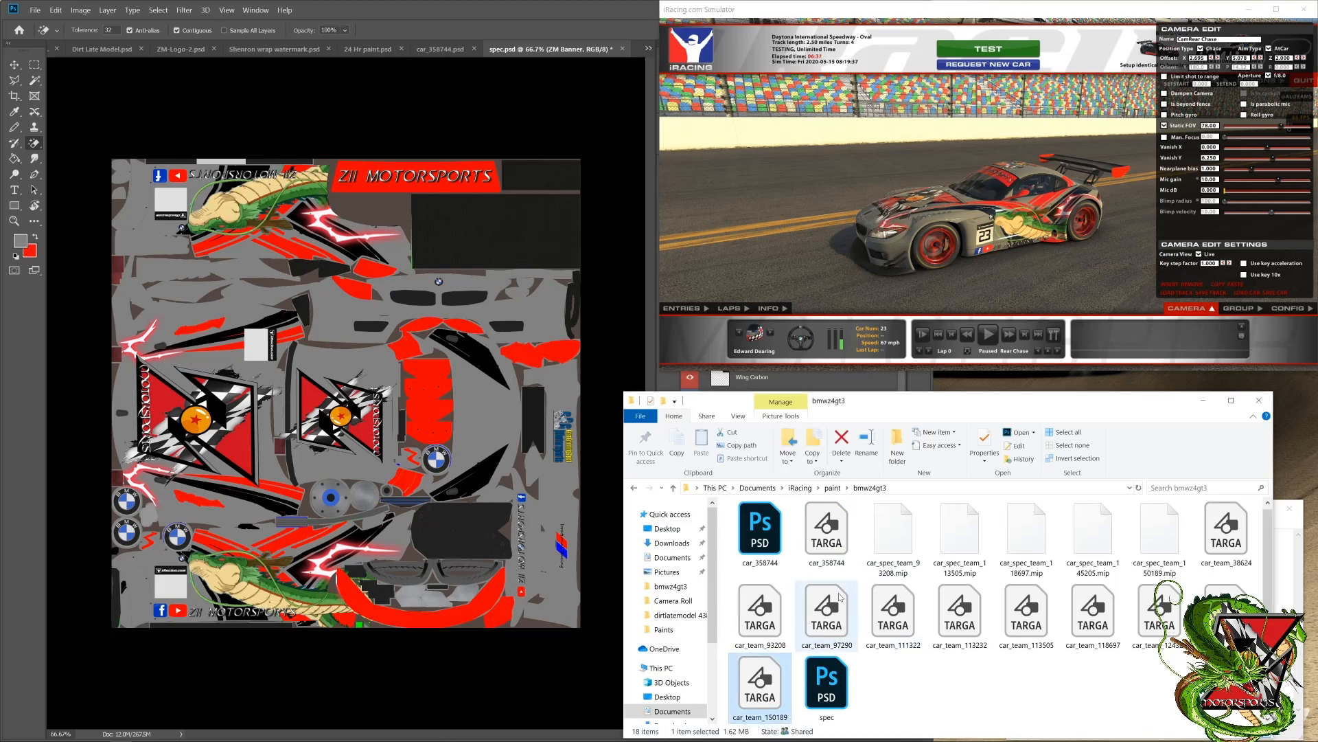
pyautogui.keyDown('shift'); pyautogui.click(870, 537); pyautogui.keyUp('shift')
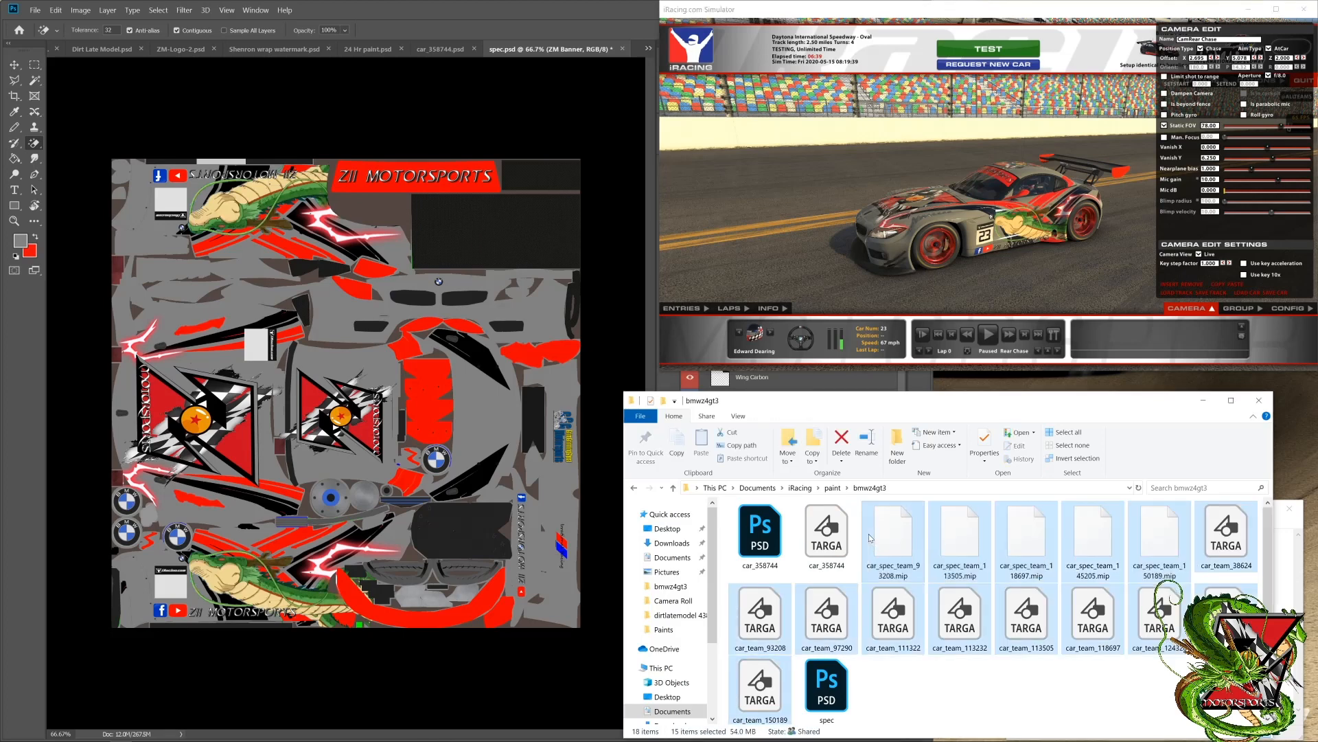
pyautogui.press('Delete')
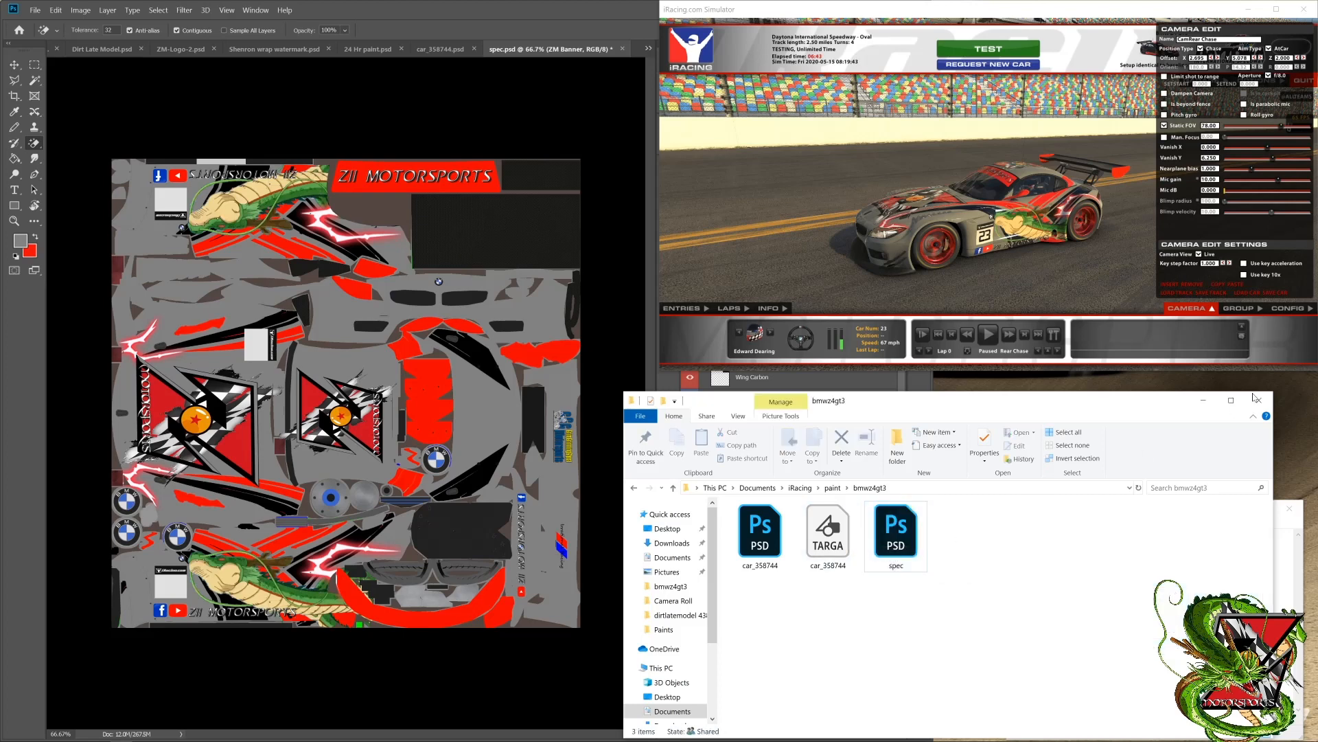
pyautogui.click(1203, 408)
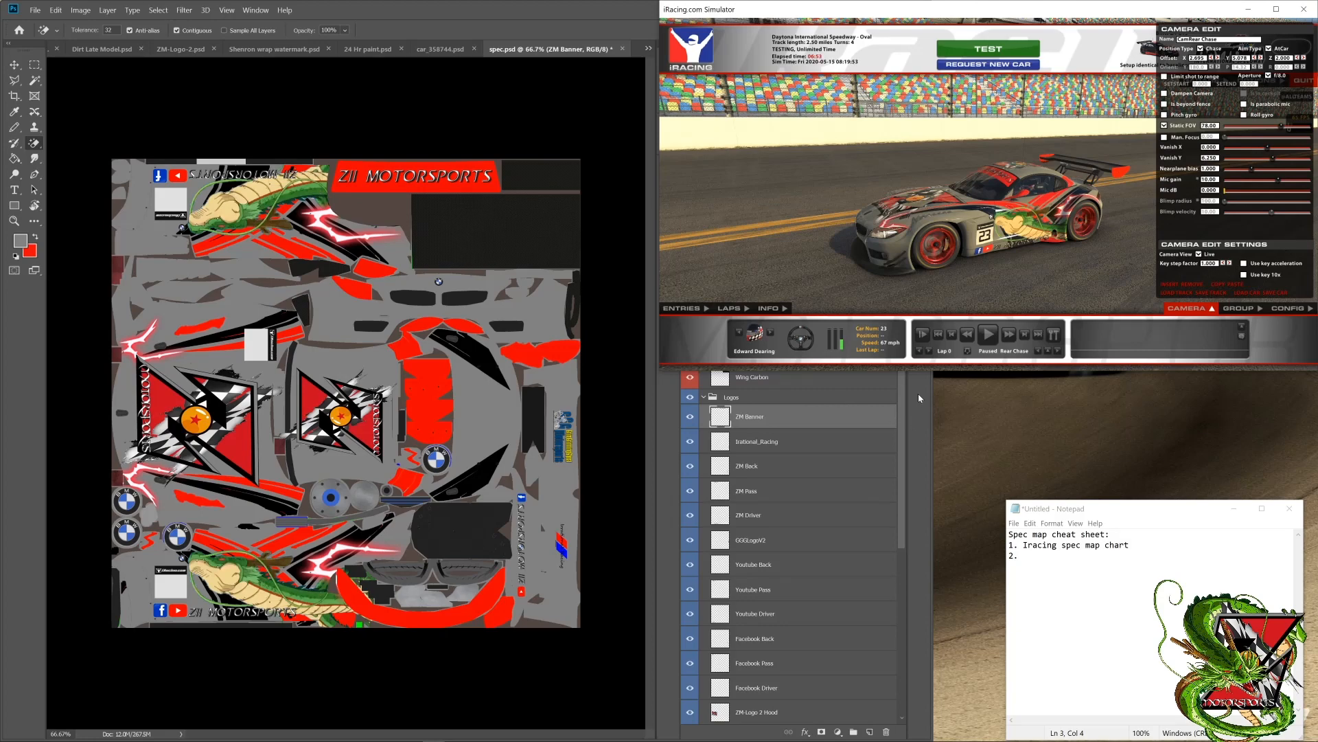
# Step: Examine the car's finish without a spec map from the front, both sides and the rear in the simulator
pyautogui.moveTo(968, 223); pyautogui.dragTo(1089, 302)
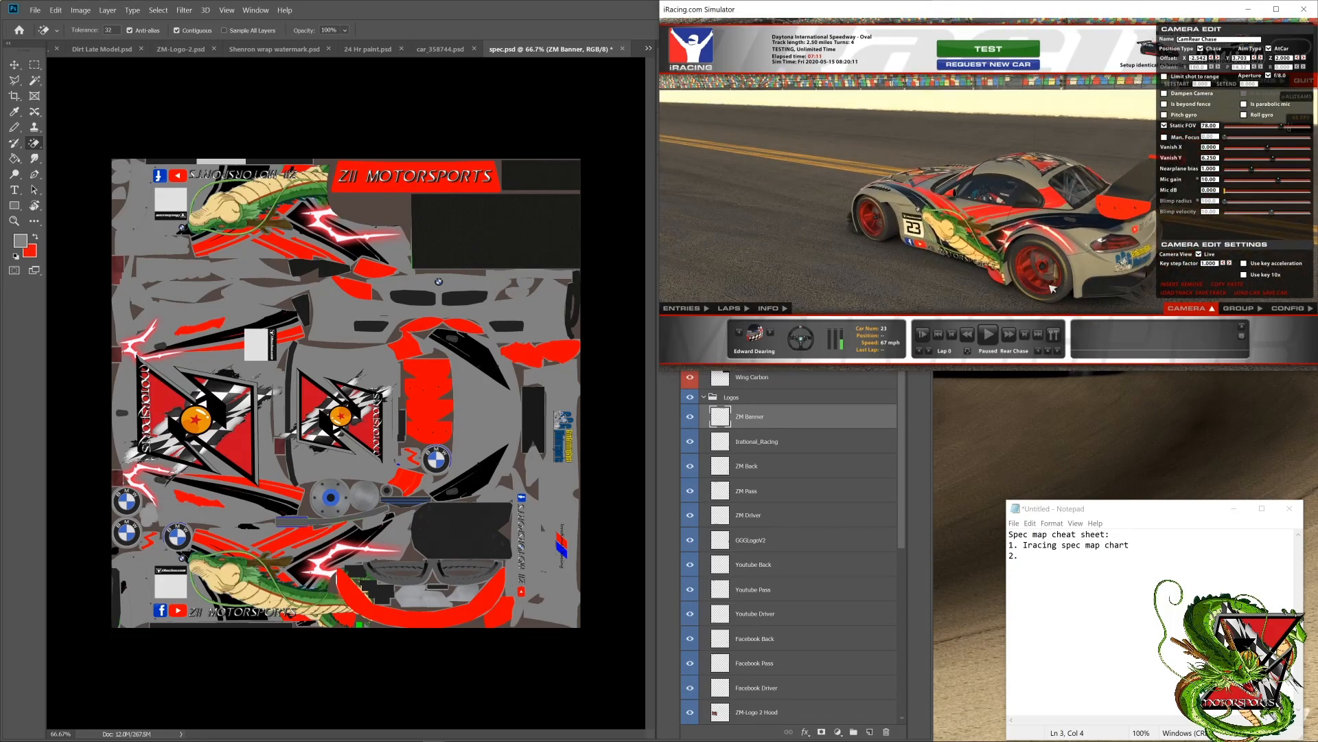
pyautogui.moveTo(1051, 257); pyautogui.dragTo(1029, 171)
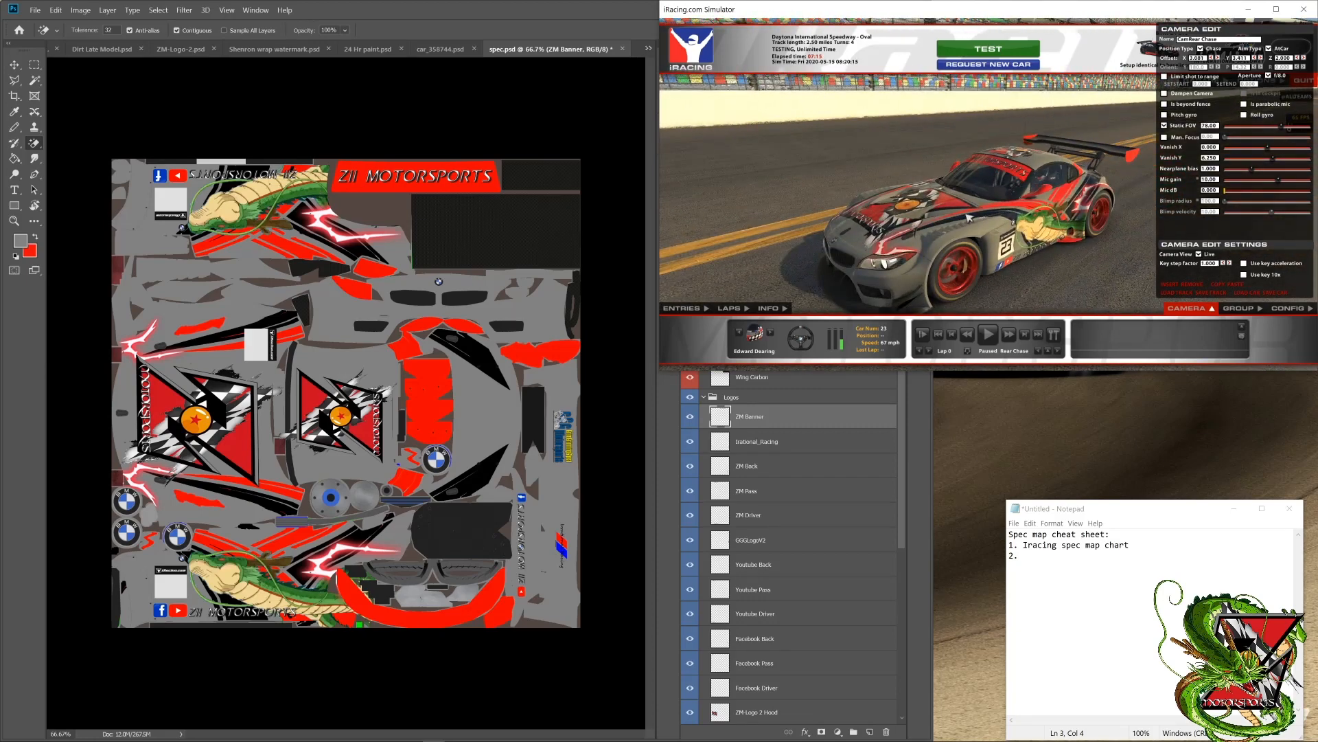
pyautogui.moveTo(905, 258); pyautogui.dragTo(1105, 182)
pyautogui.press('d')
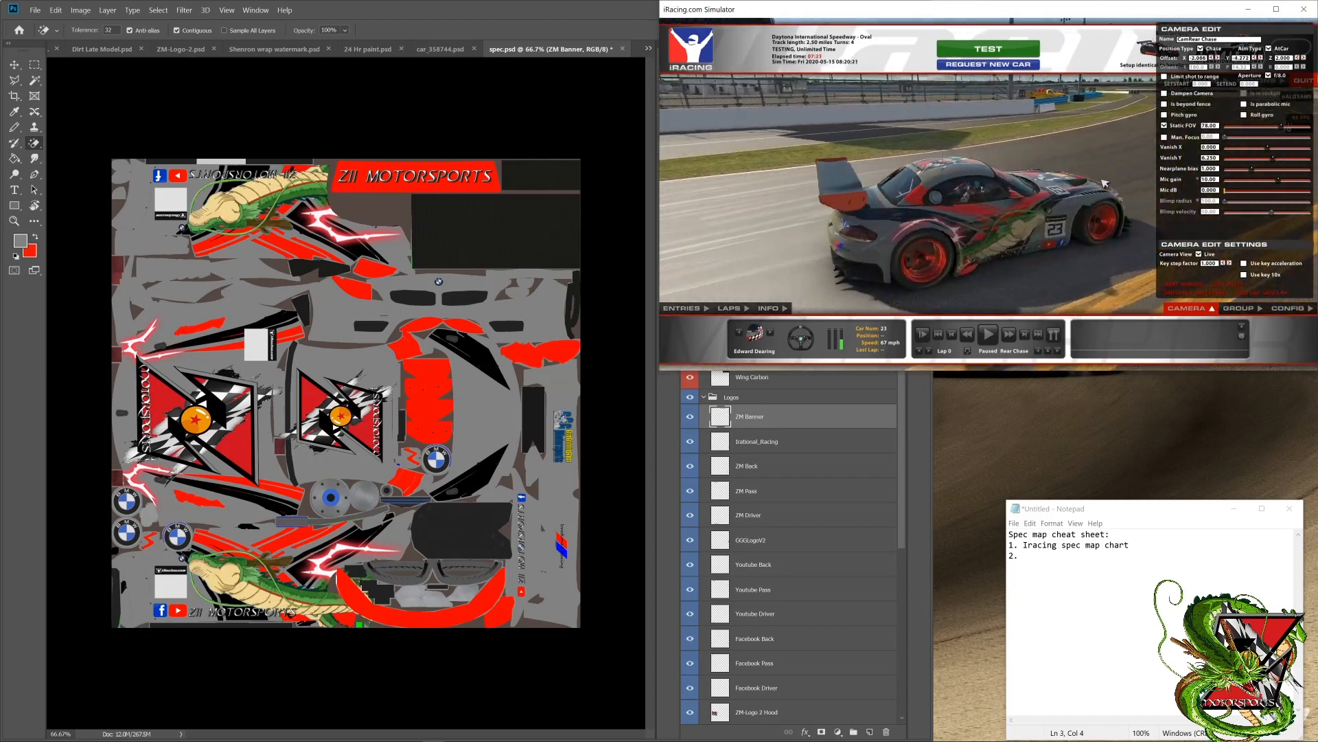
pyautogui.press('d')
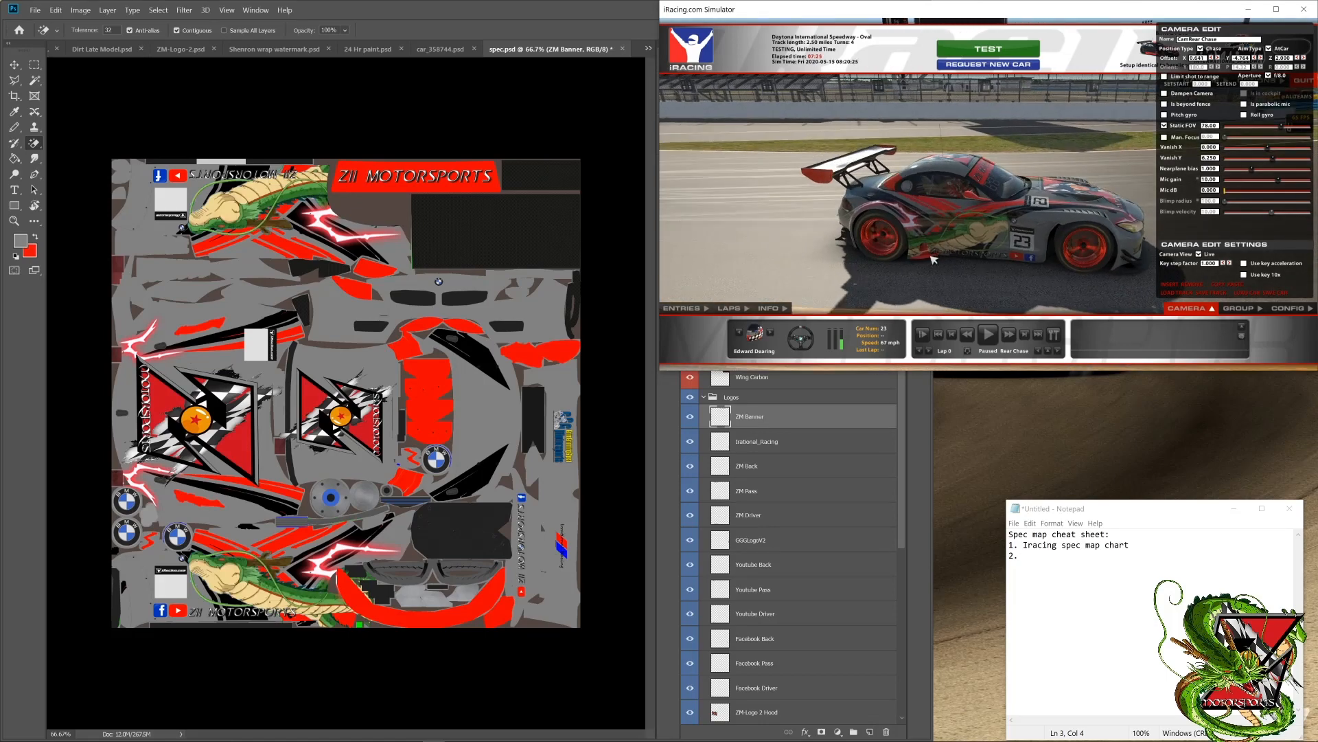
pyautogui.press('d')
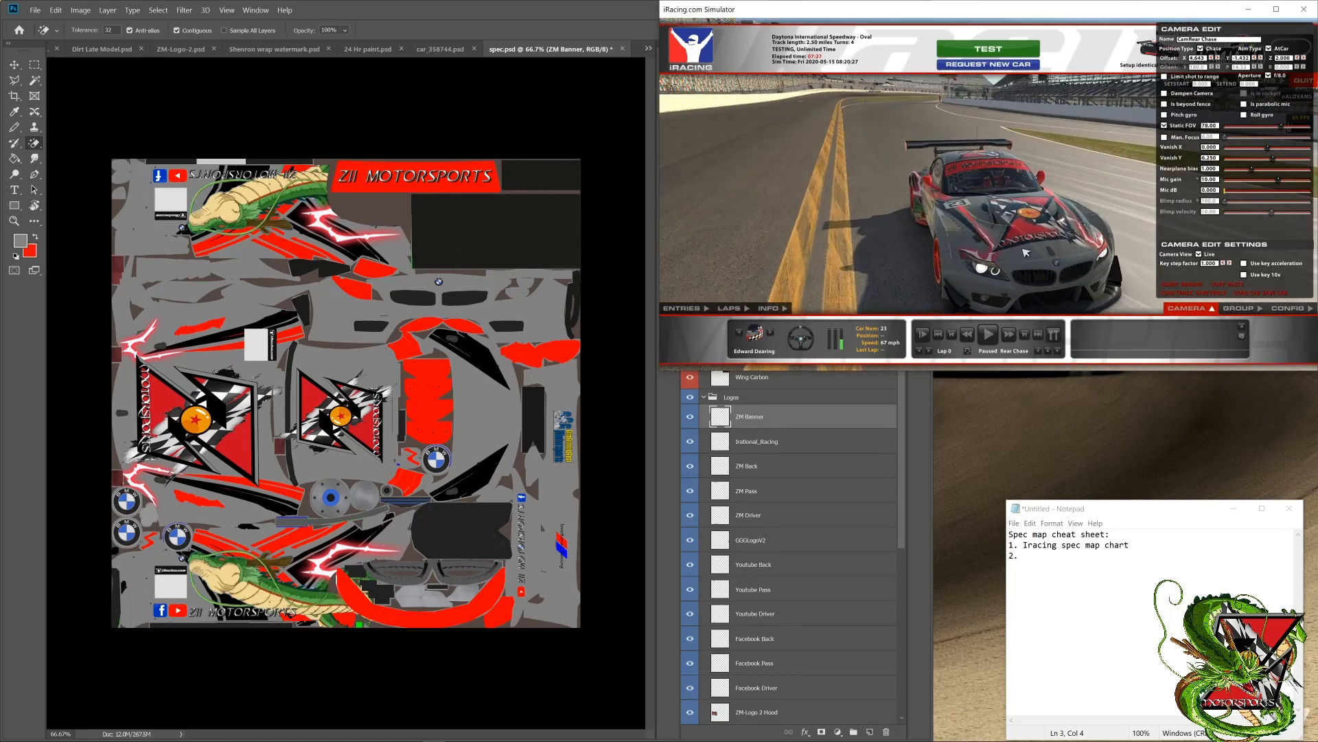
pyautogui.press('space')
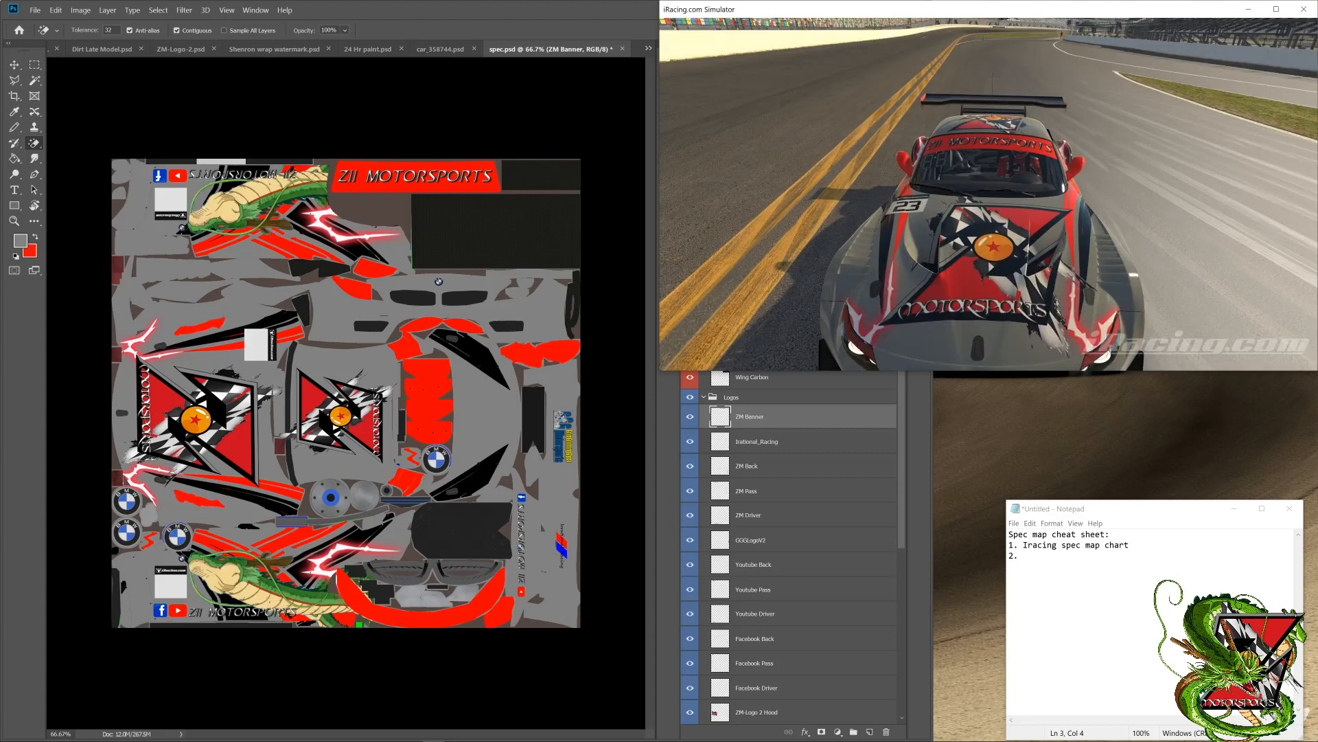
pyautogui.press('space')
pyautogui.press('d')
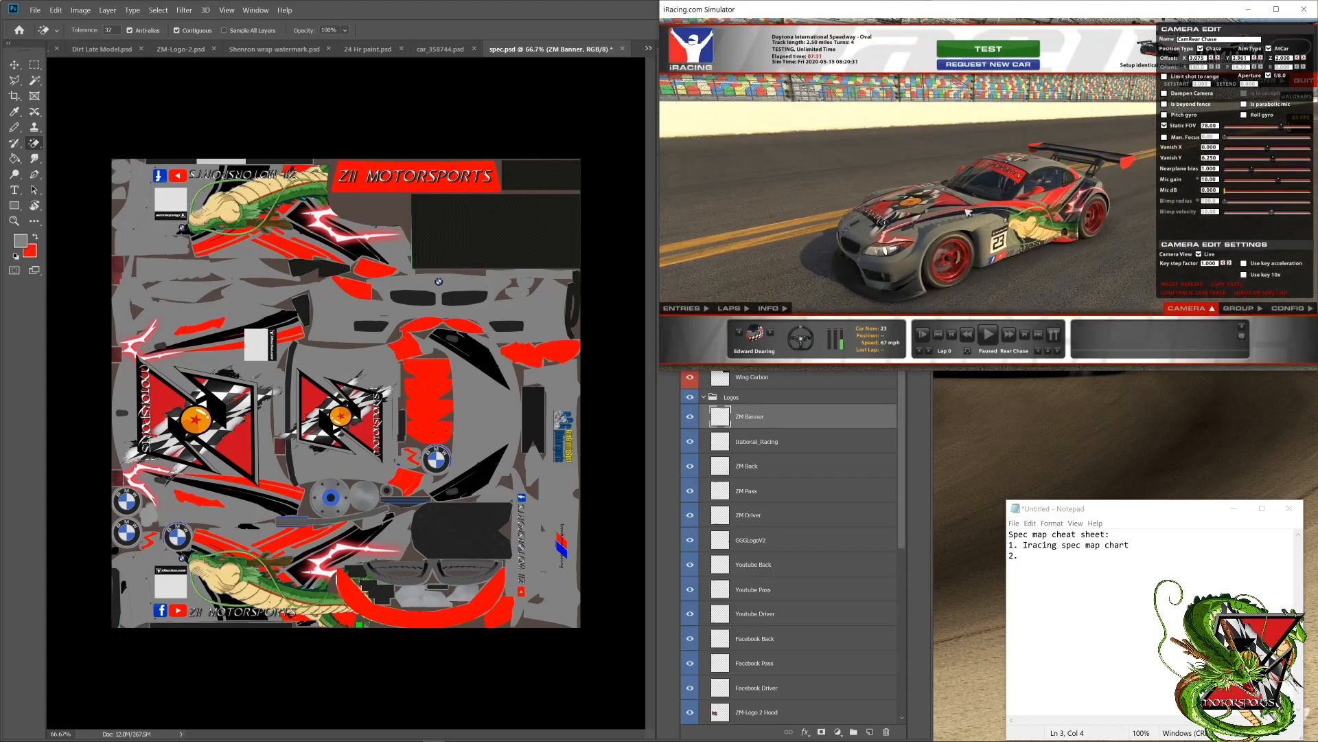
pyautogui.press('d')
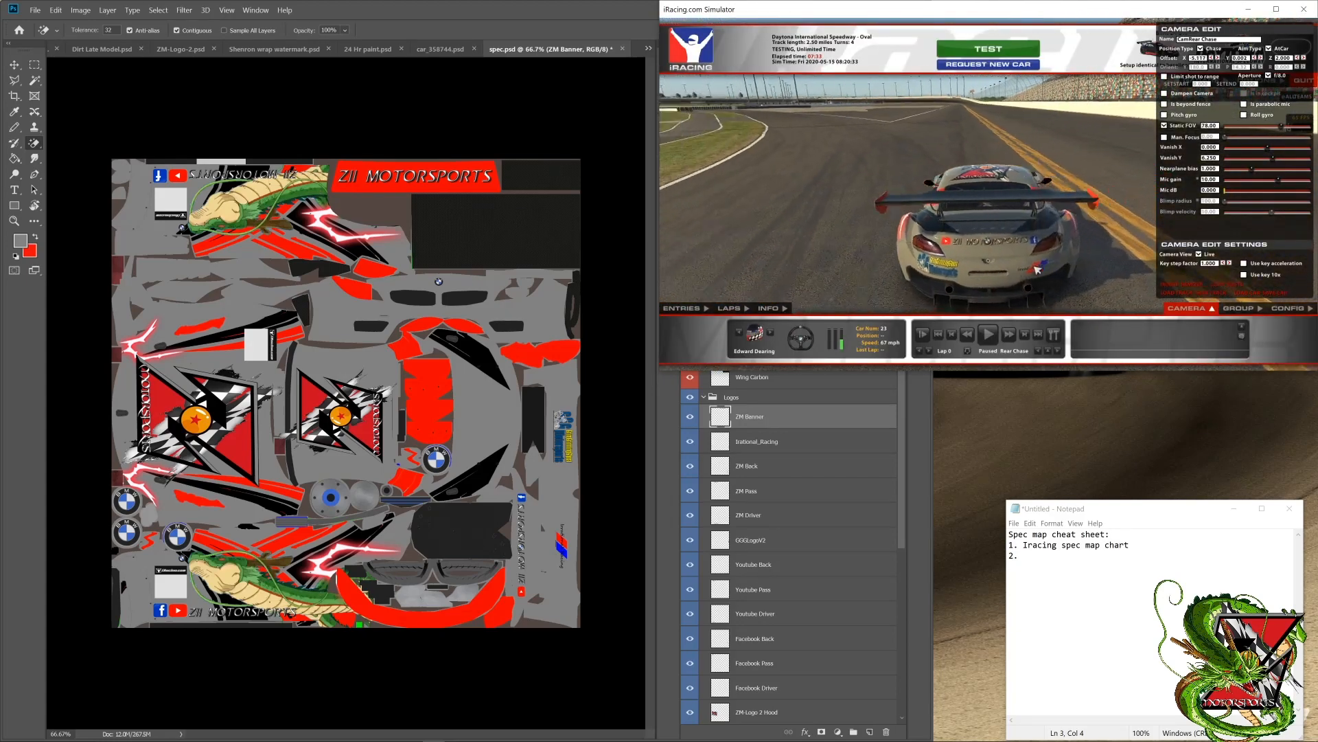
pyautogui.press('d')
pyautogui.press('d')
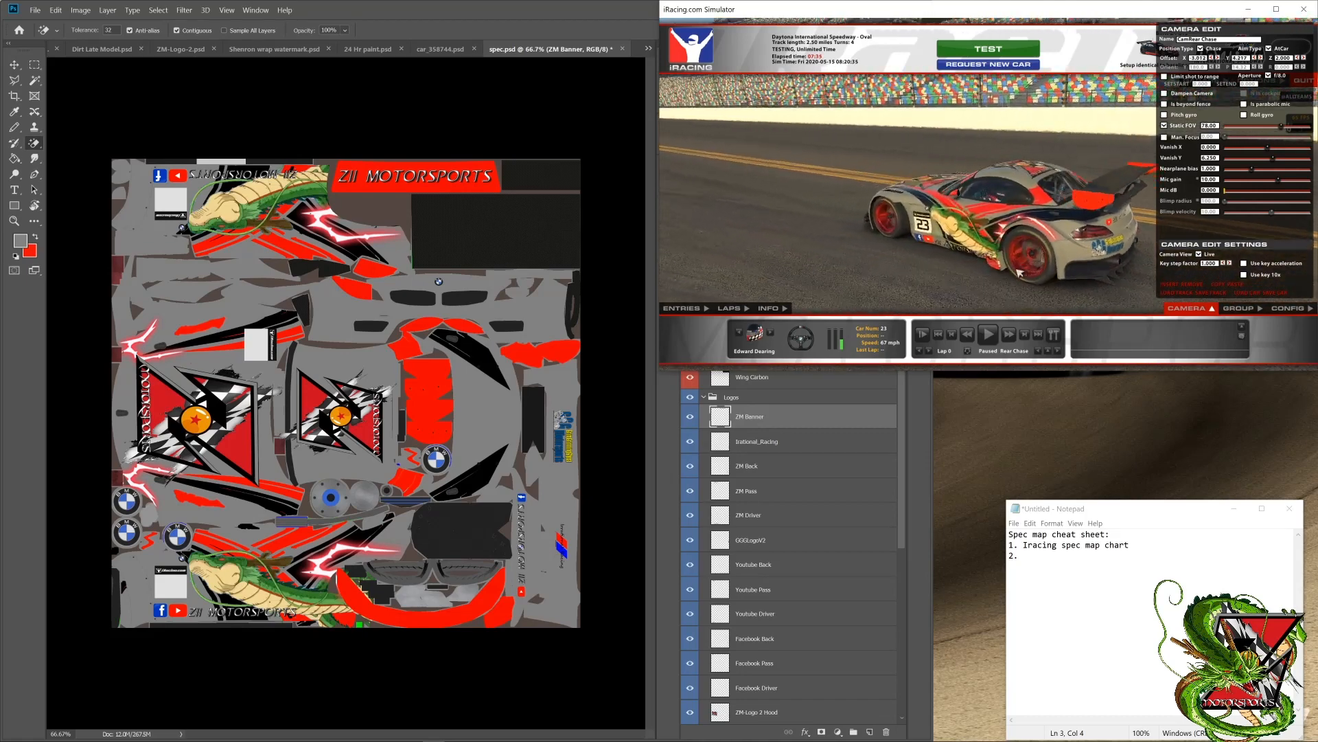
pyautogui.press('d')
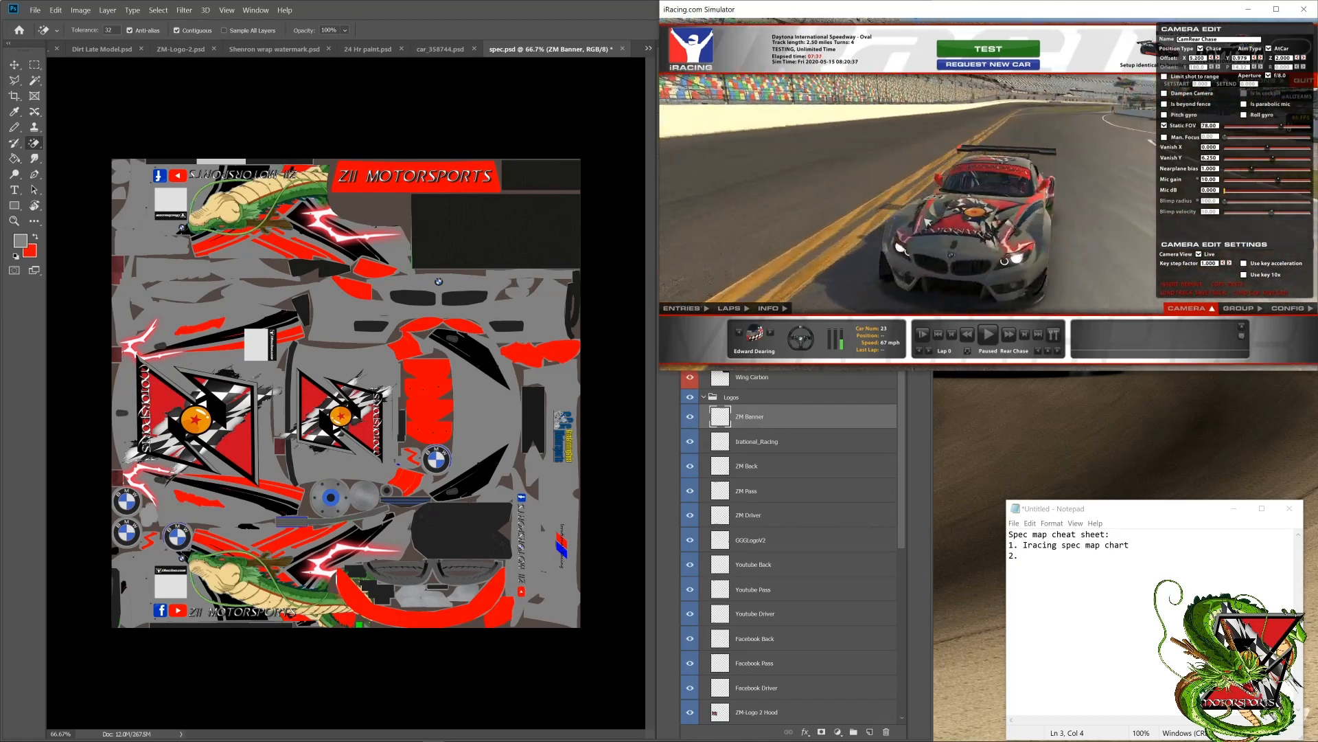
pyautogui.press('d')
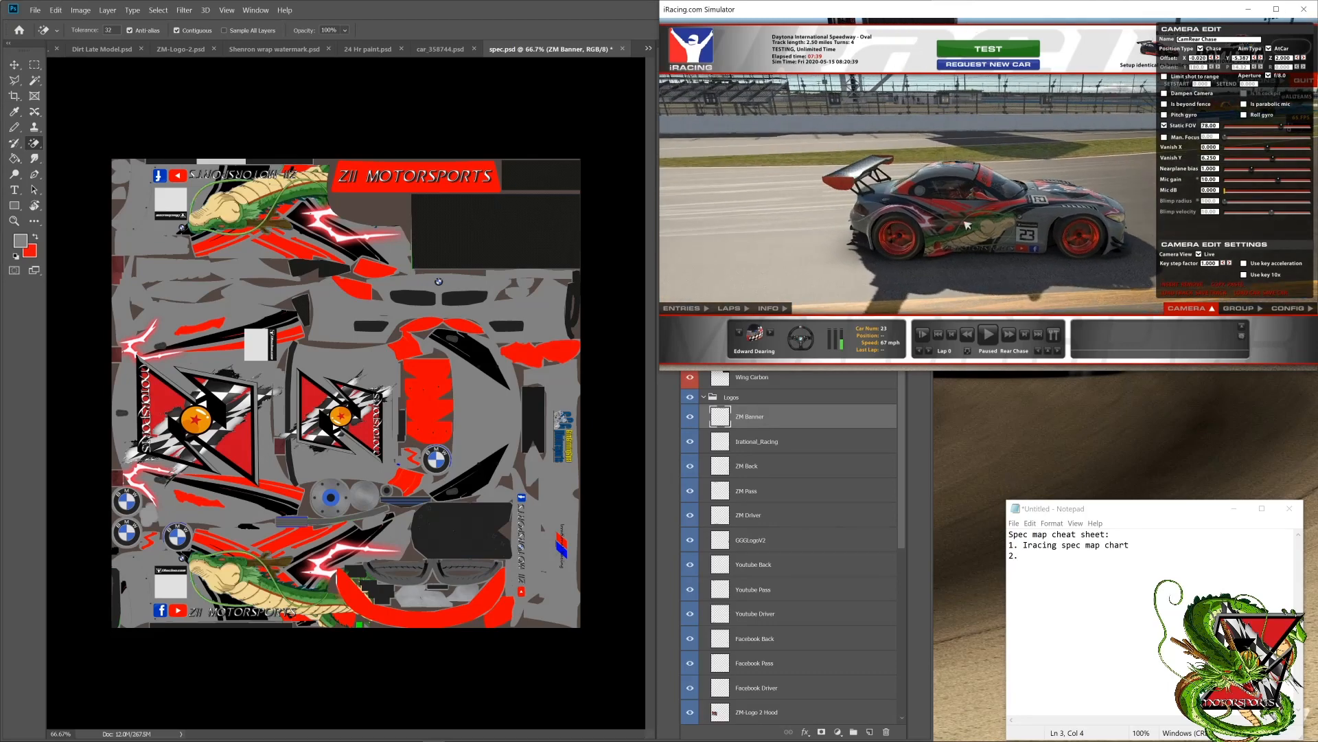
pyautogui.press('d')
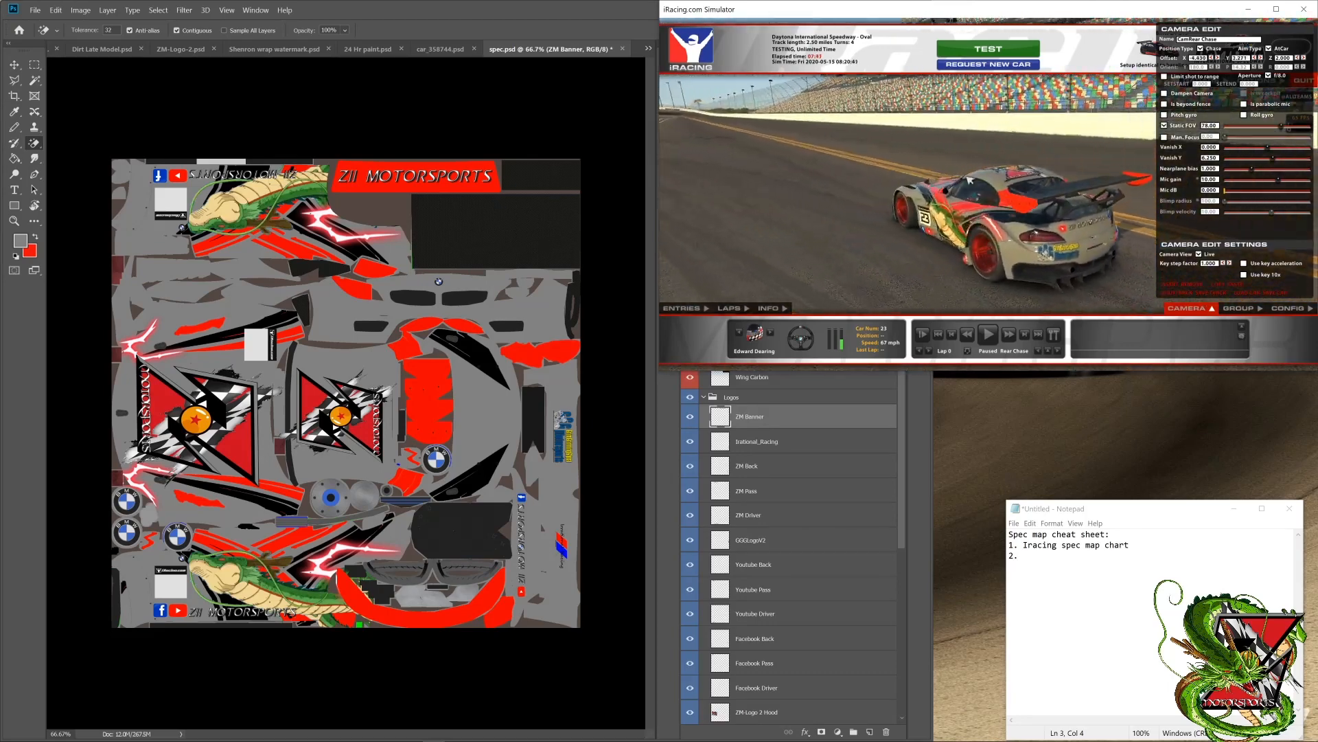
# Step: Check the car's side in the simulator, then switch to Photoshop and review the spec.psd layers from Custom Spec Map down to Base
pyautogui.press('d')
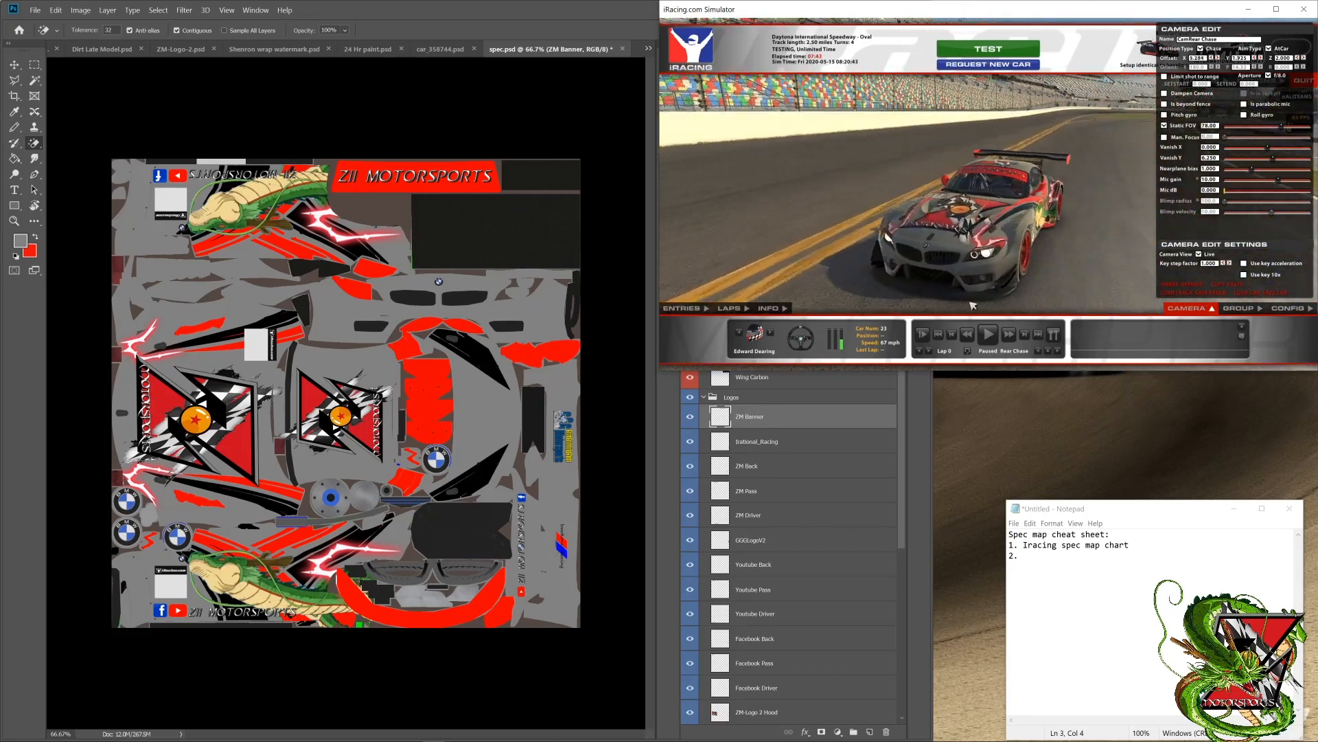
pyautogui.press('d')
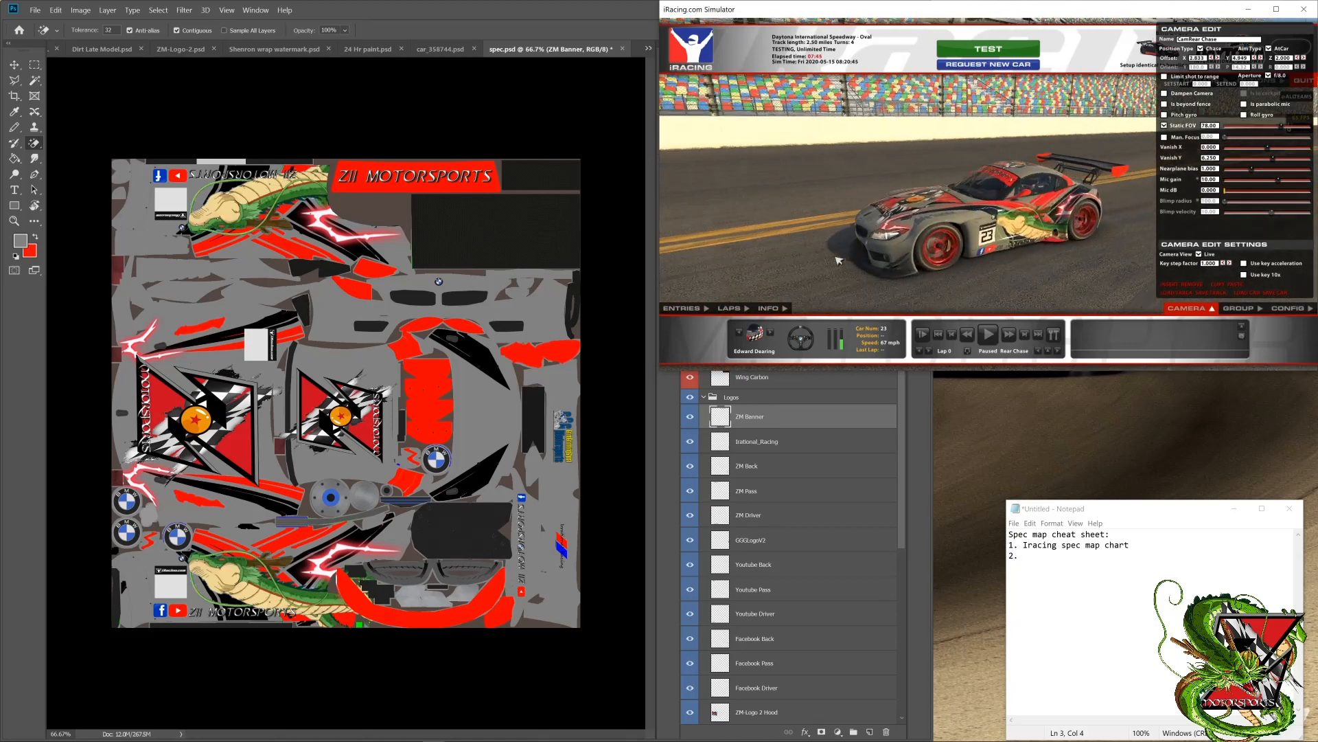
pyautogui.click(919, 414)
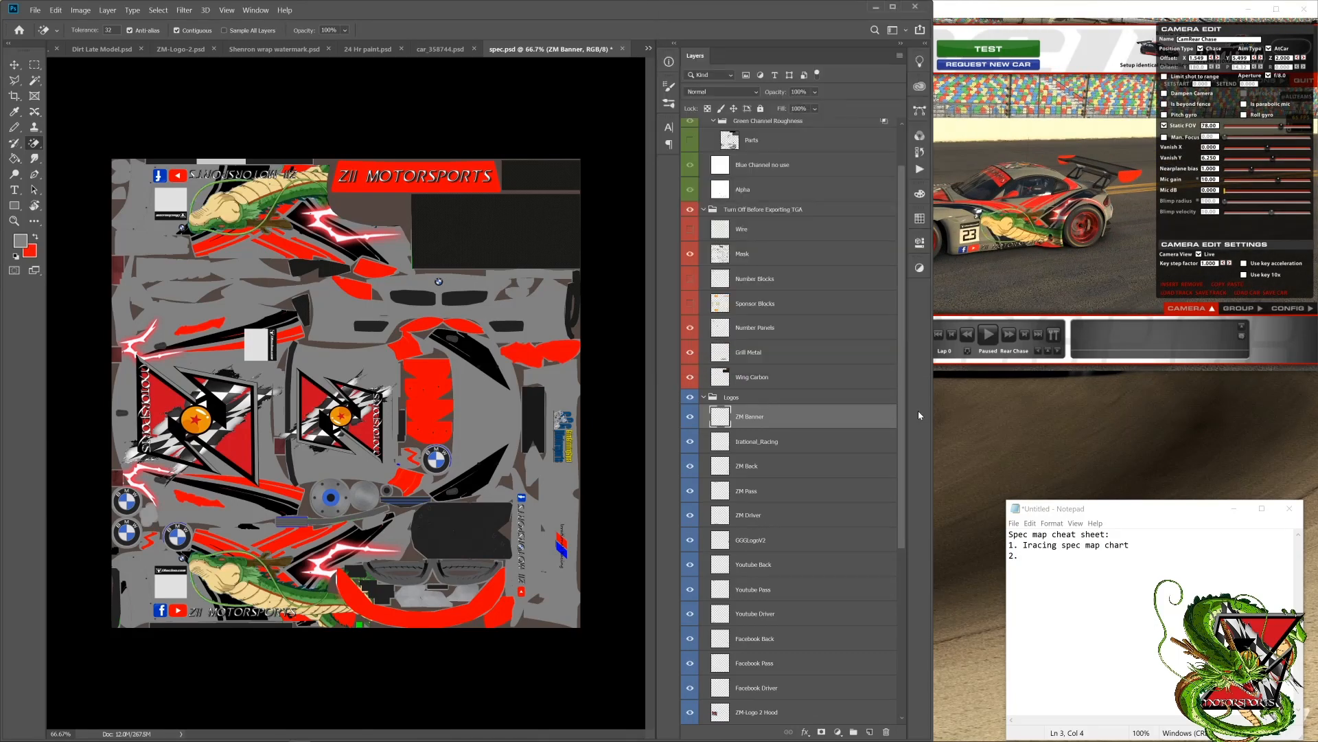
pyautogui.scroll(2, 807, 373)
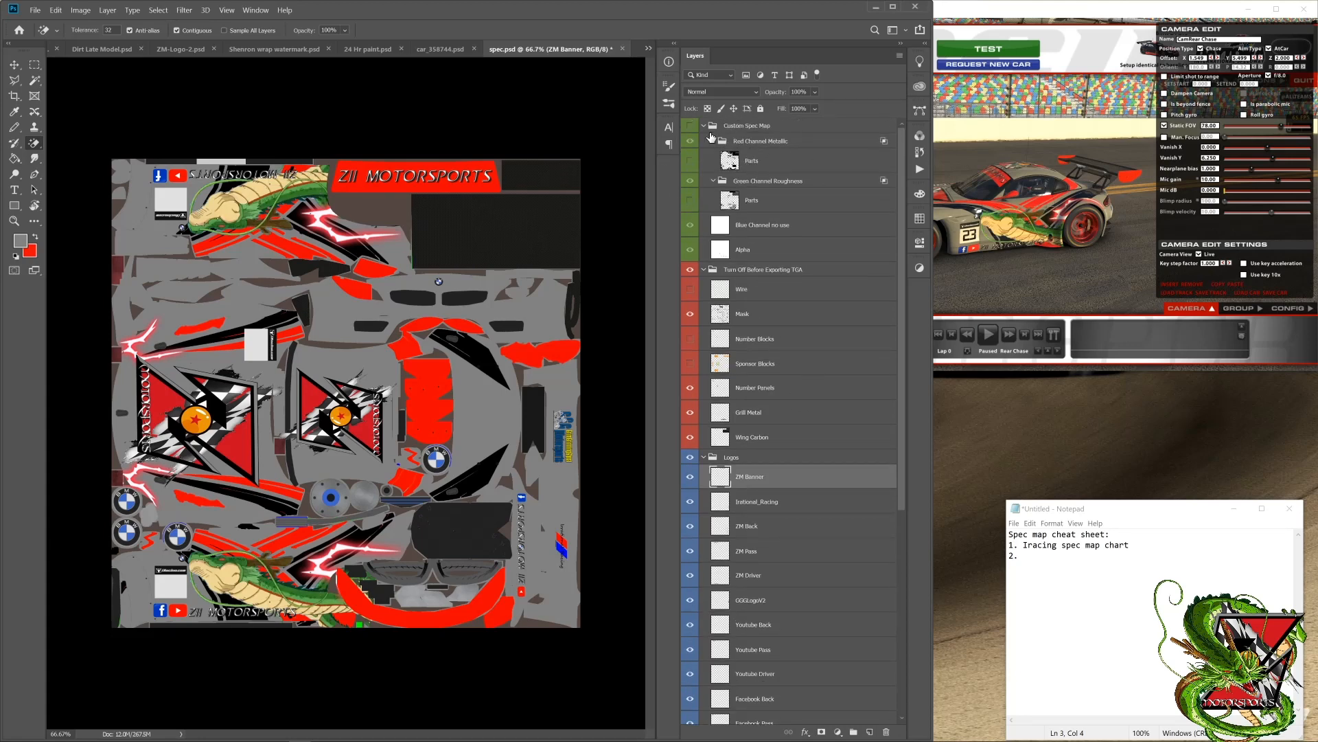
pyautogui.click(764, 160)
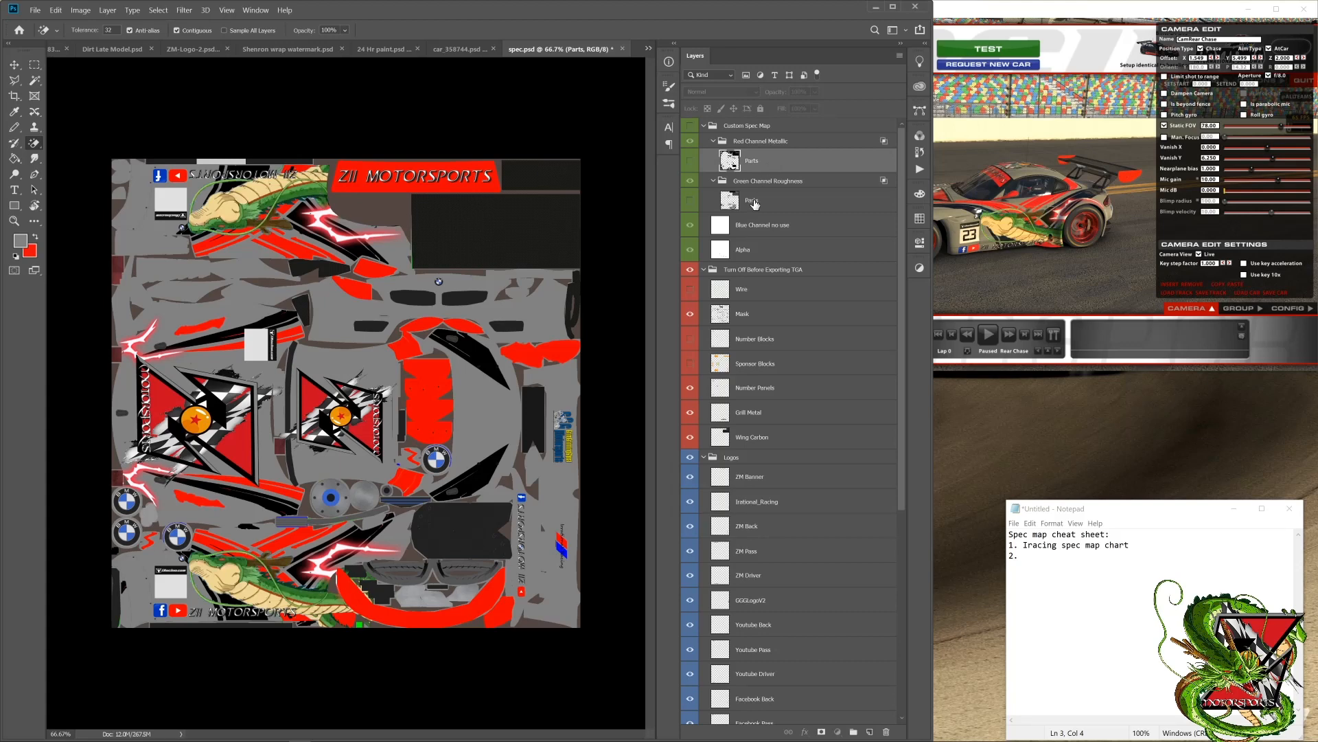
pyautogui.click(752, 205)
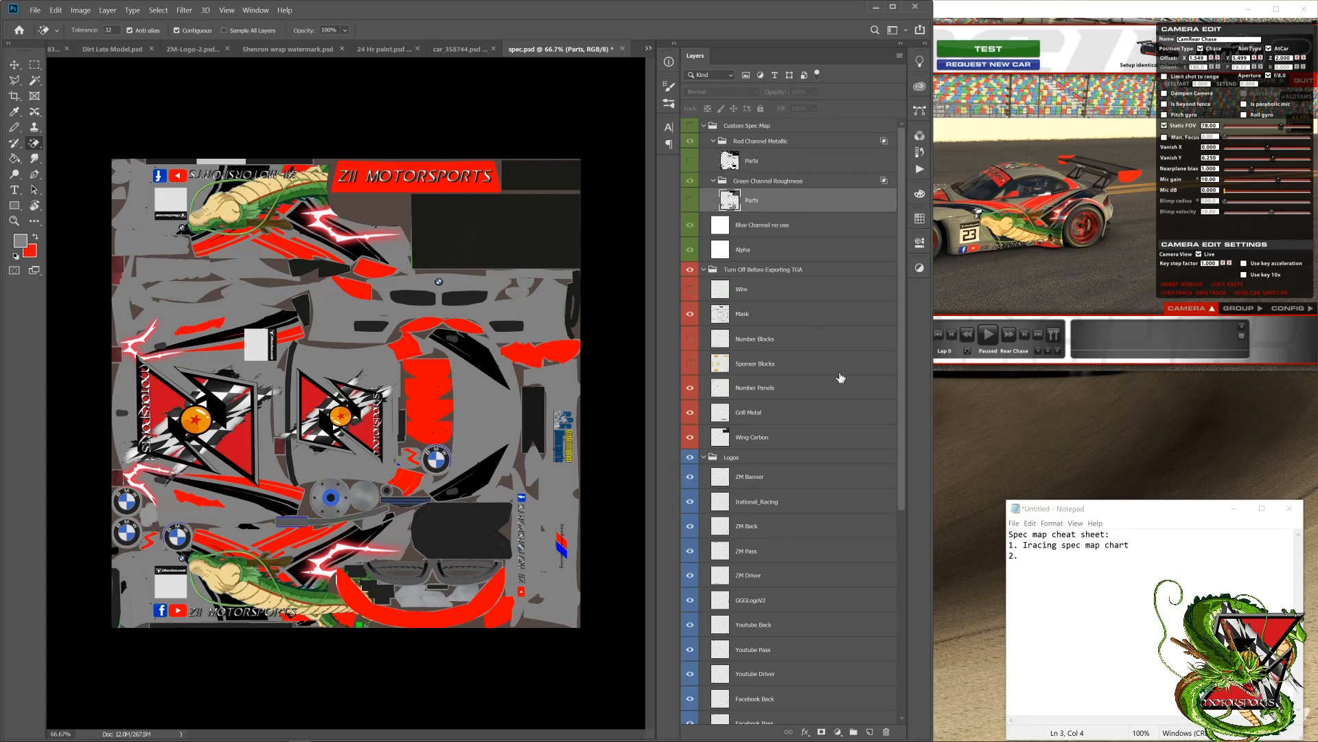
pyautogui.scroll(-3, 843, 388)
pyautogui.scroll(-6, 844, 388)
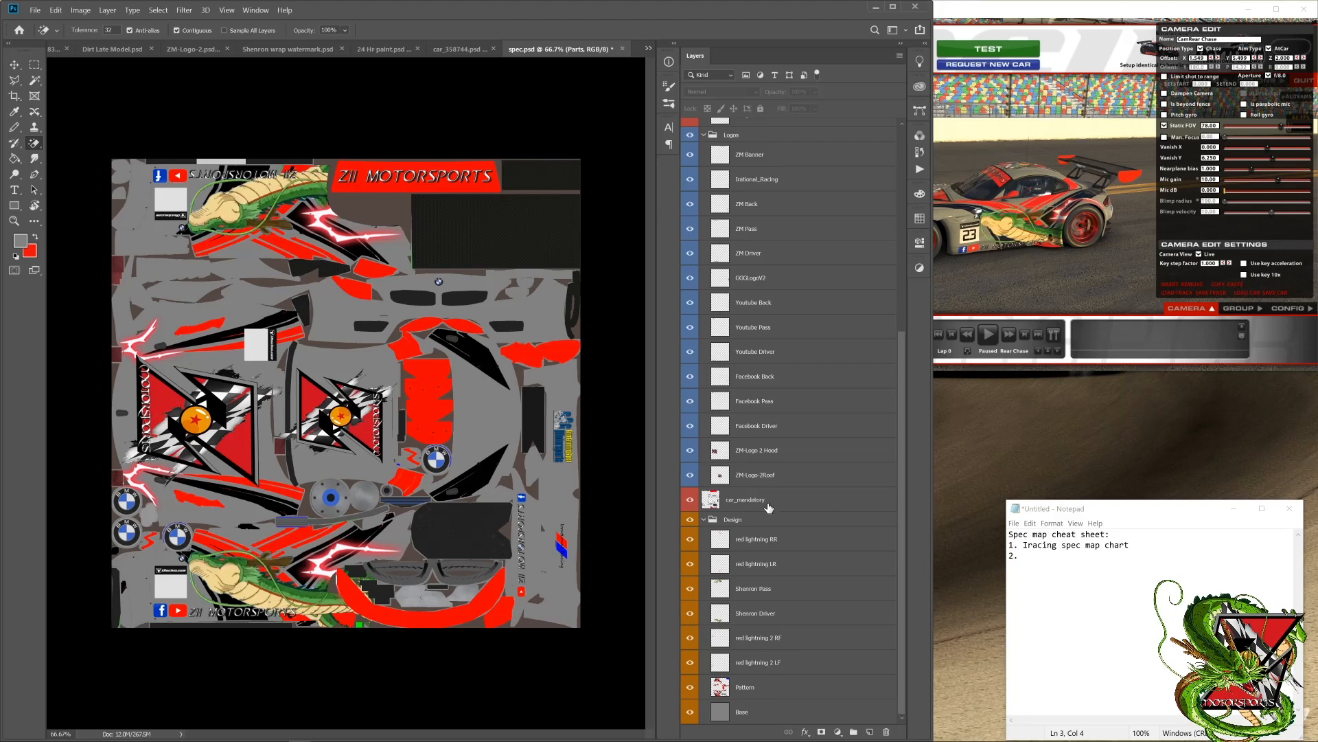
pyautogui.scroll(4, 769, 501)
pyautogui.scroll(5, 772, 485)
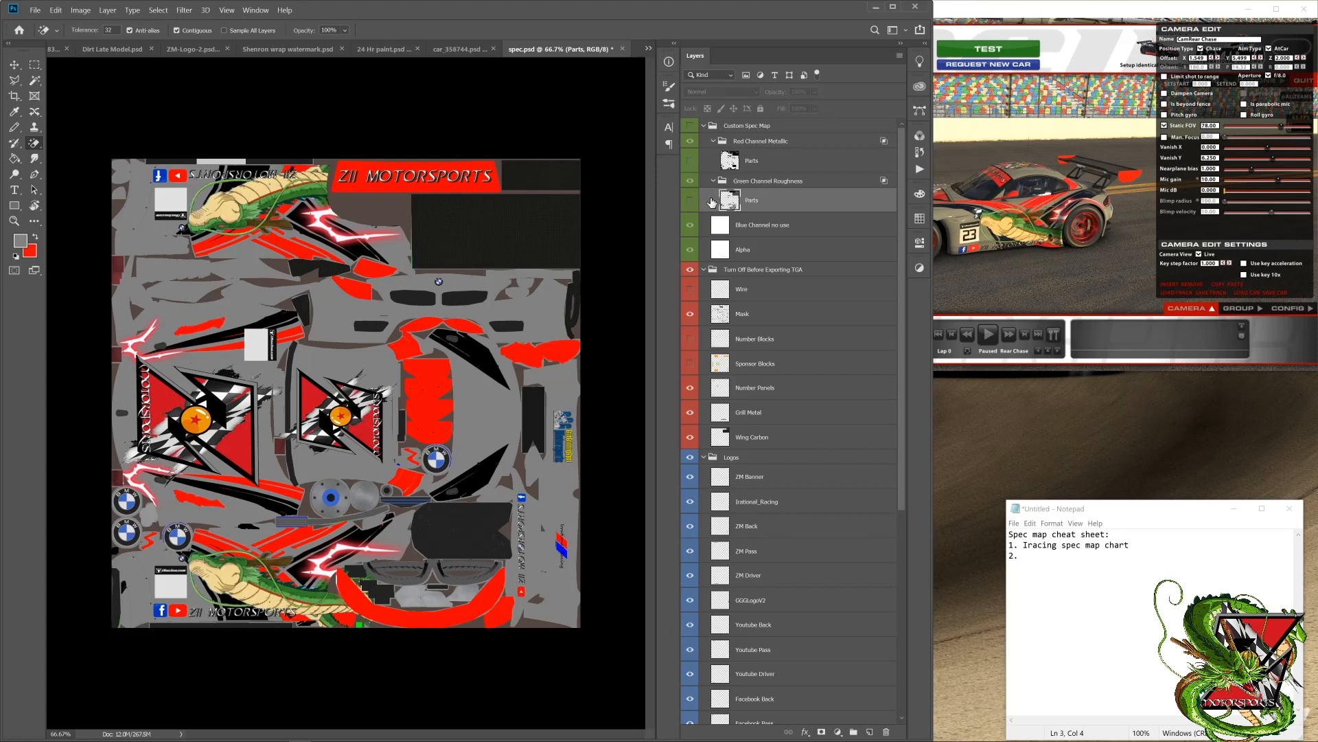
# Step: Show the Custom Spec Map group with both channel Parts layers, and hide the Turn Off Before Exporting TGA, Logos and Design groups
pyautogui.click(689, 161)
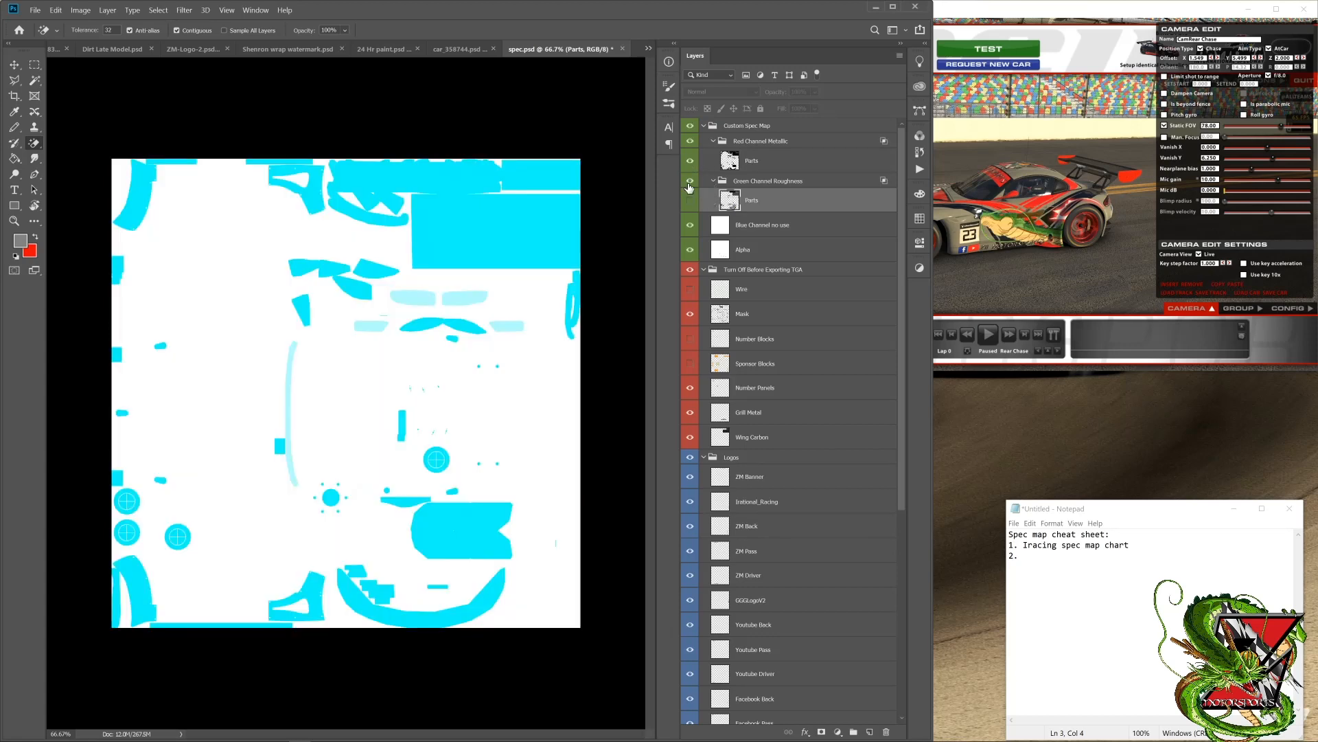
pyautogui.click(690, 199)
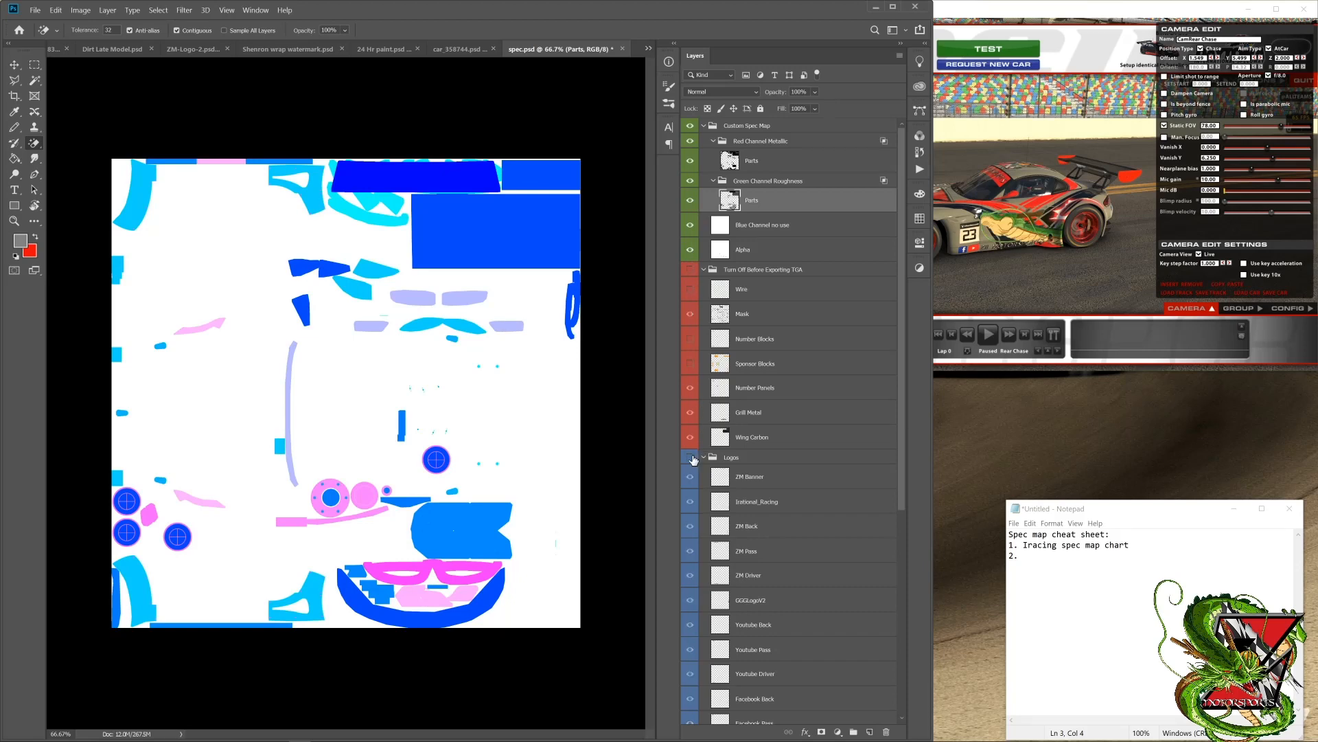
pyautogui.scroll(-5, 693, 460)
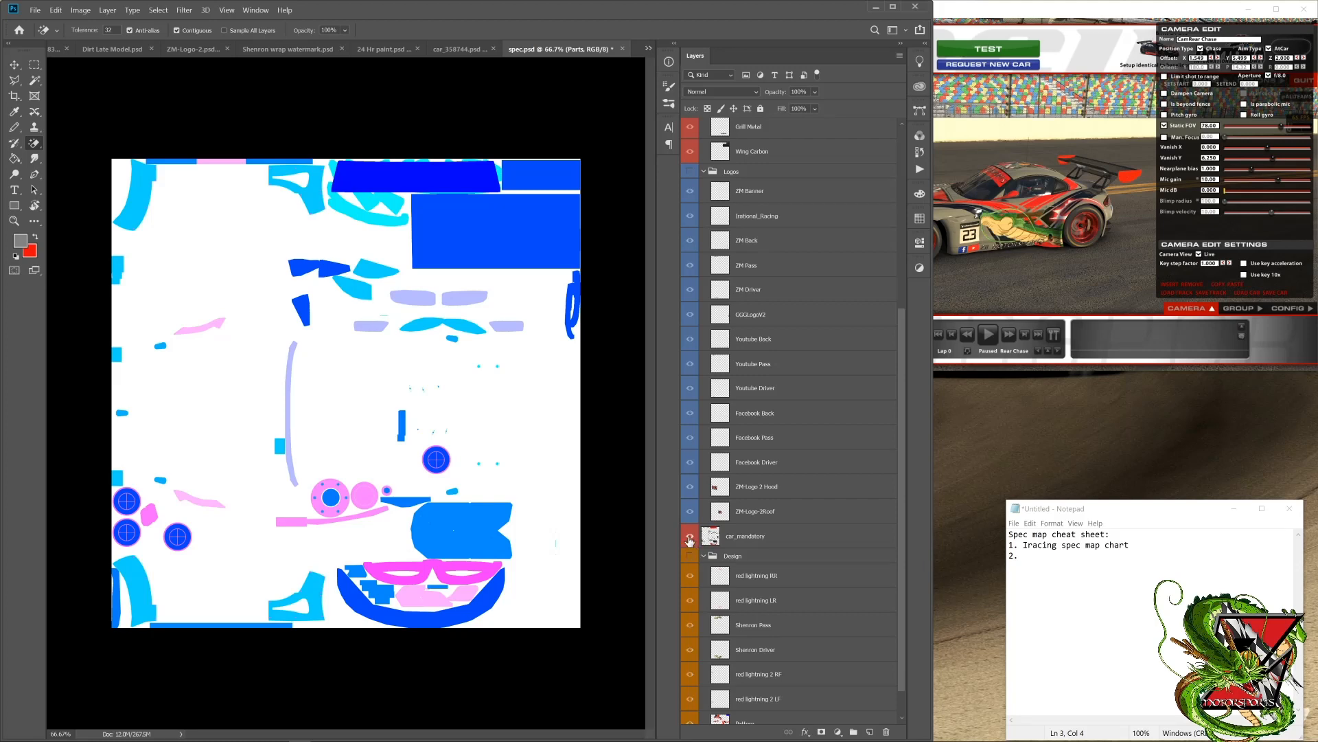
pyautogui.scroll(4, 706, 374)
pyautogui.scroll(1, 706, 374)
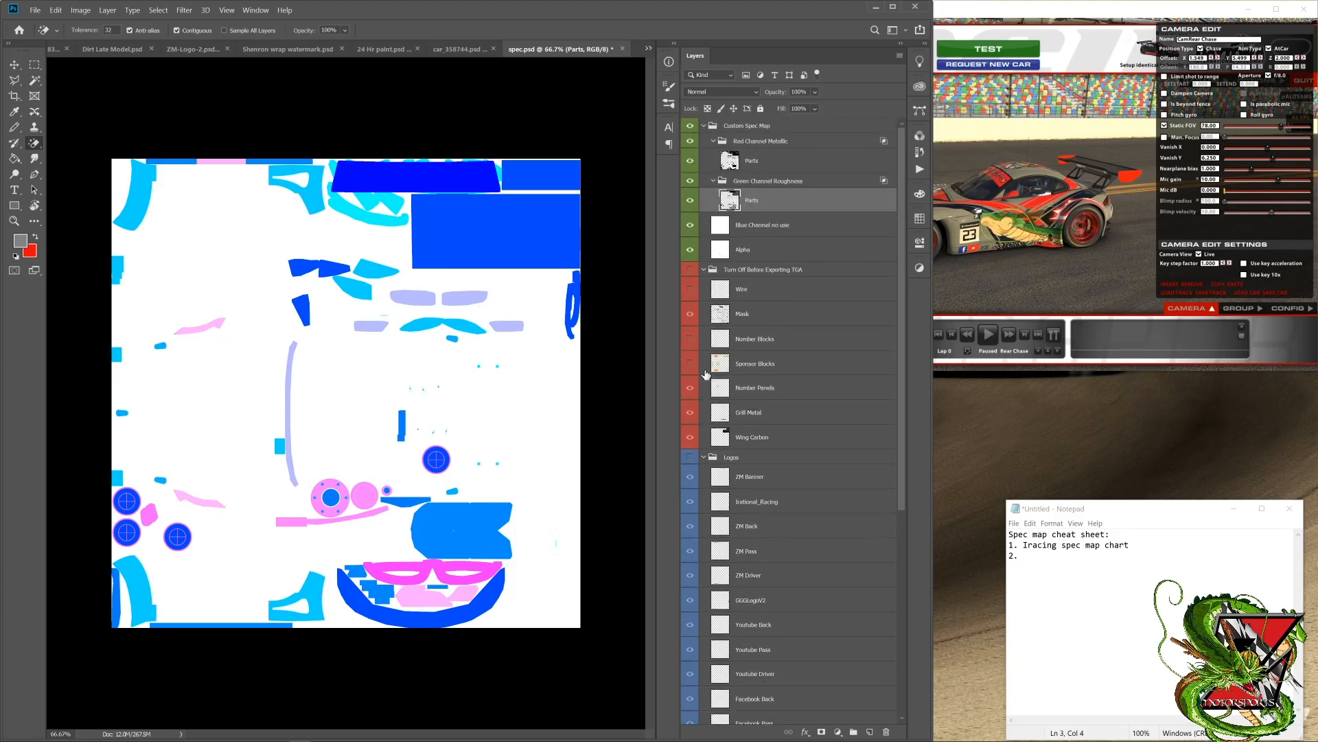
# Step: Collapse the Turn Off Before Exporting TGA, Logos and Design groups and hide the car_mandatory layer
pyautogui.click(703, 270)
pyautogui.click(703, 285)
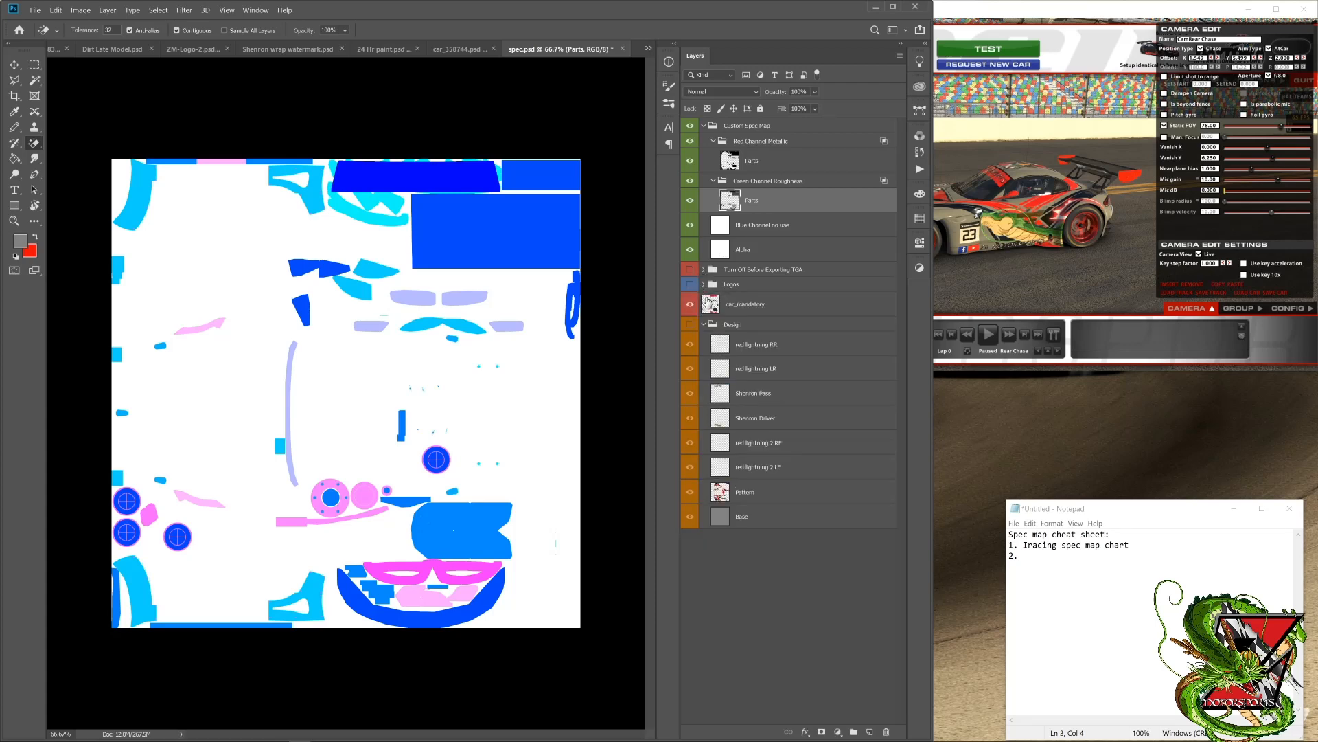
pyautogui.click(703, 324)
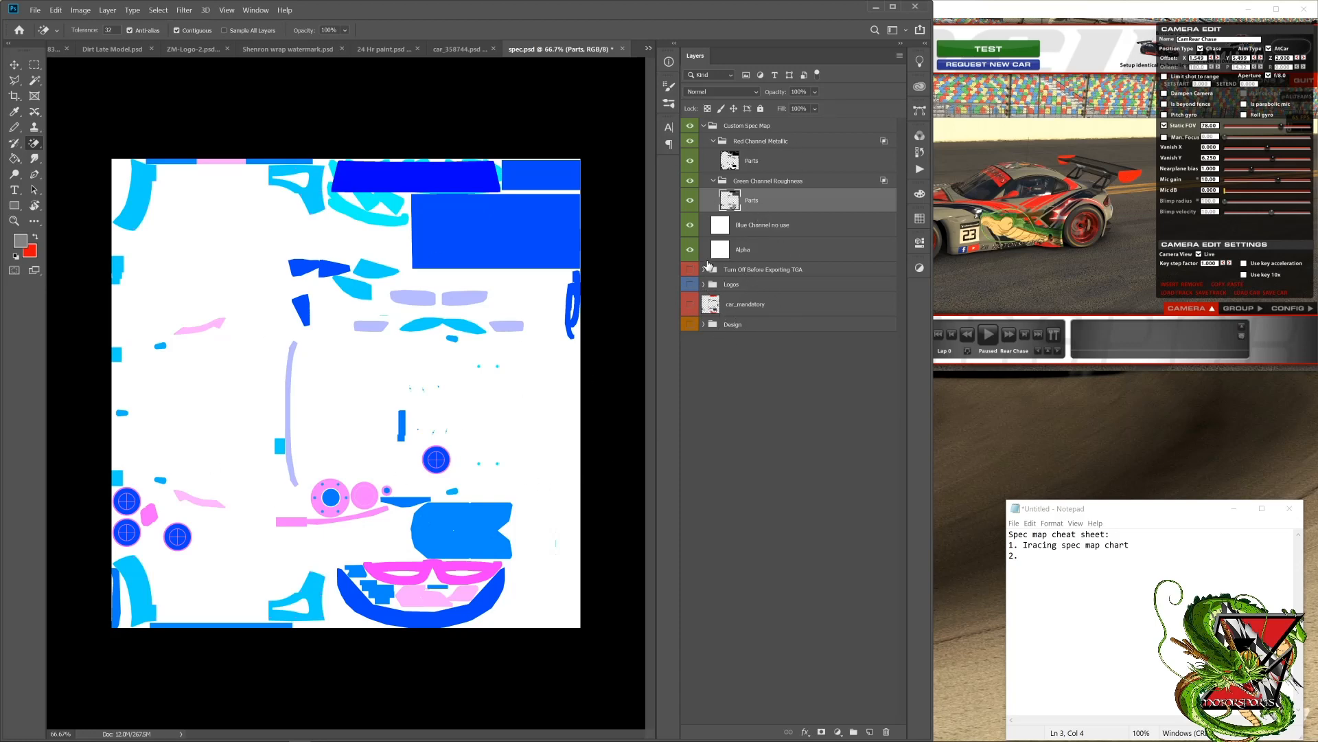
pyautogui.click(691, 161)
pyautogui.click(691, 161)
# Step: Switch to the simulator and examine the car's finish up close from the side and the front quarter
pyautogui.click(995, 176)
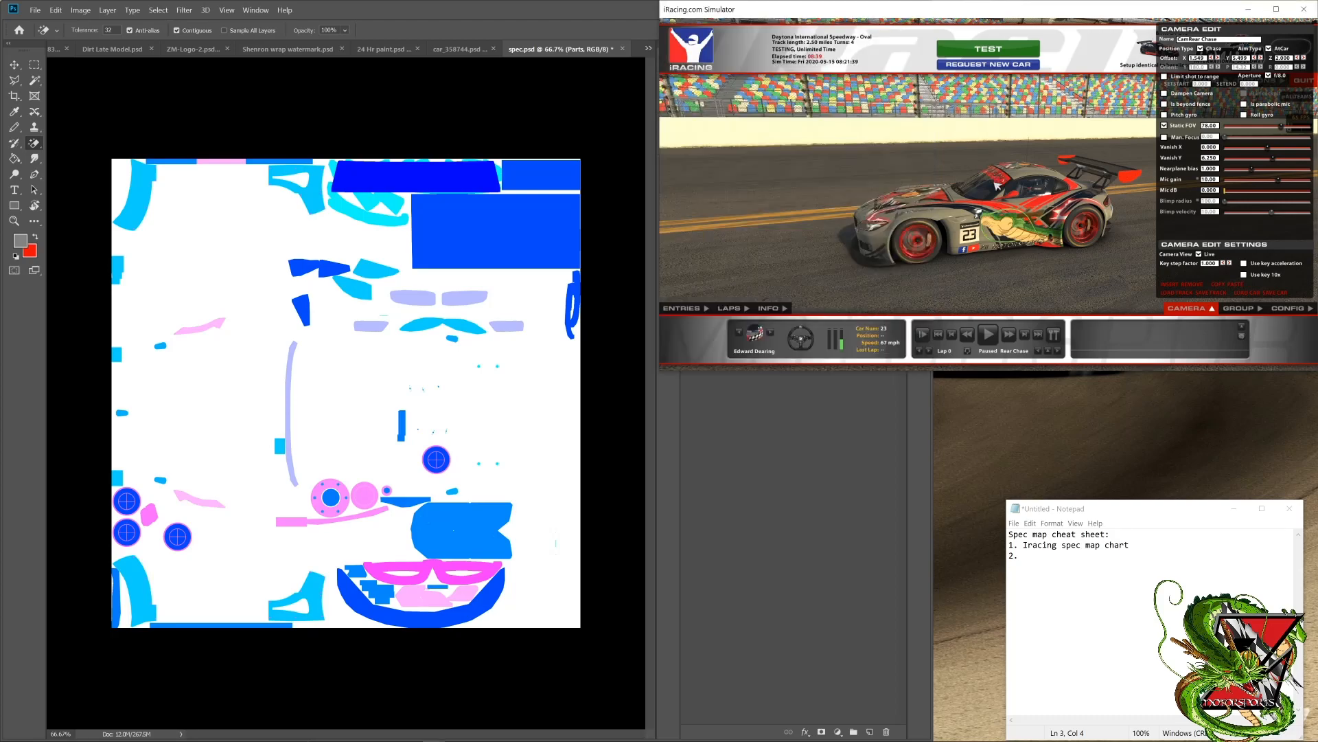
pyautogui.moveTo(994, 181); pyautogui.dragTo(384, 175)
pyautogui.moveTo(764, 267); pyautogui.dragTo(1000, 169)
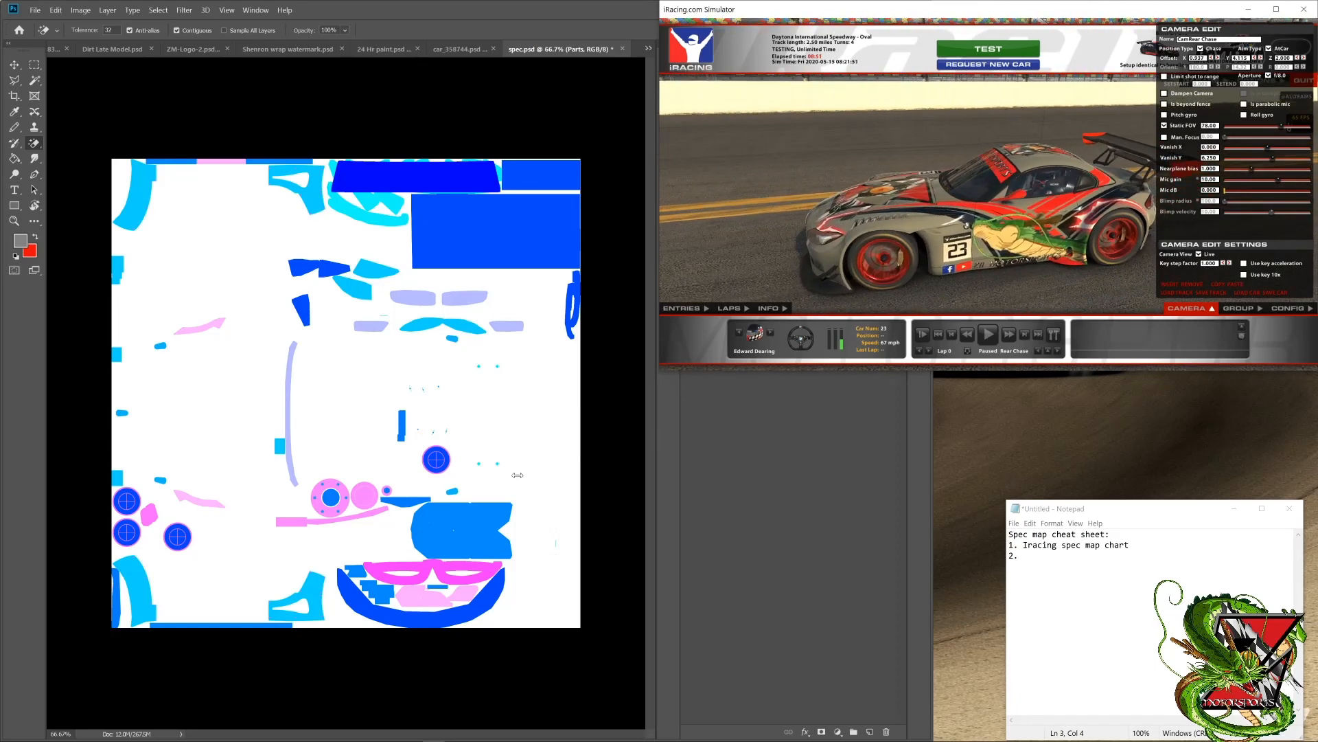
pyautogui.moveTo(189, 334); pyautogui.dragTo(899, 268)
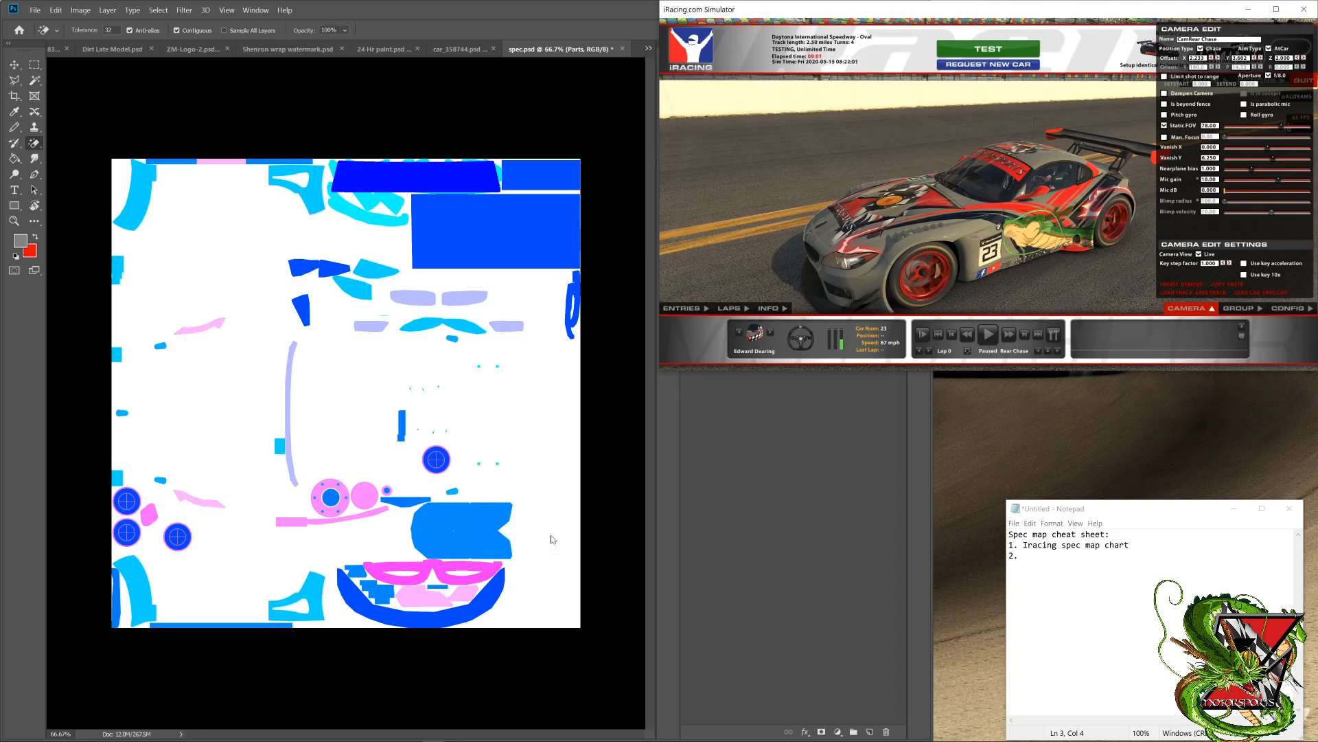
# Step: Switch back to Photoshop and expand the Logos and Design groups to list their layers down to Base
pyautogui.click(869, 482)
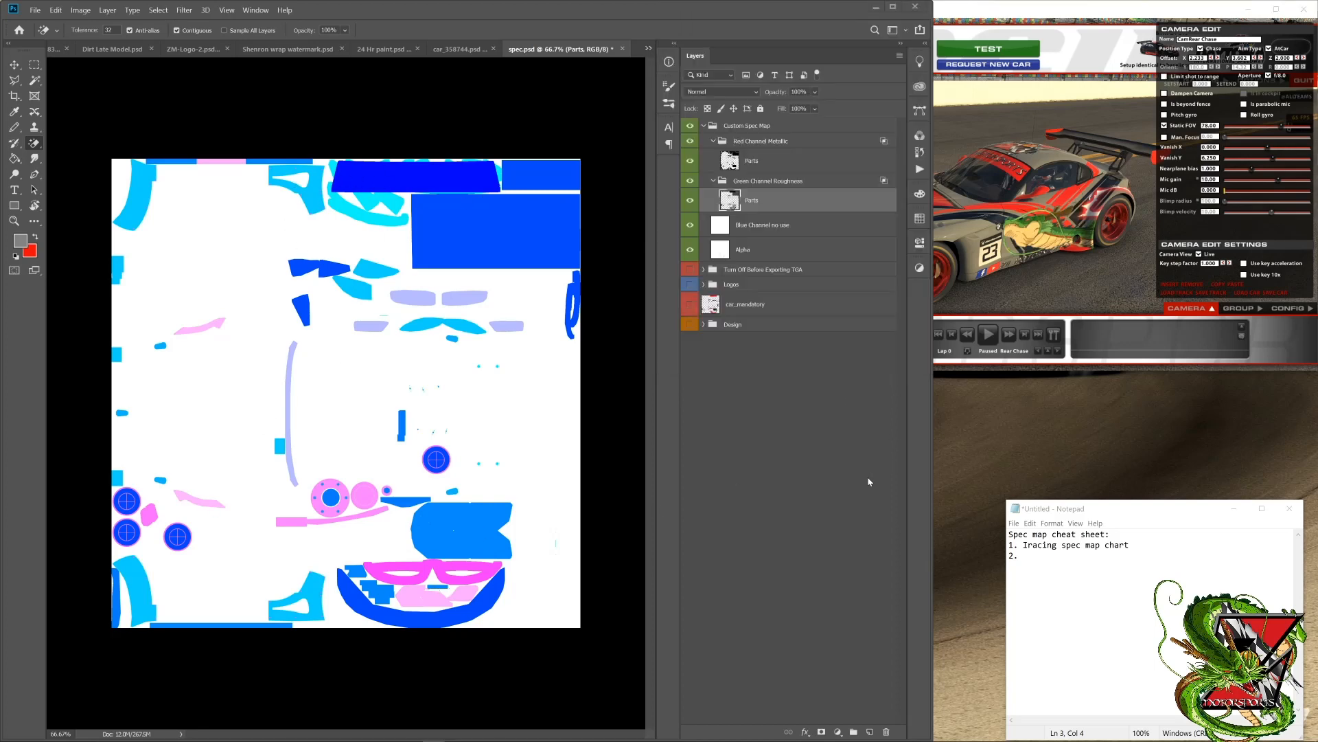
pyautogui.click(703, 284)
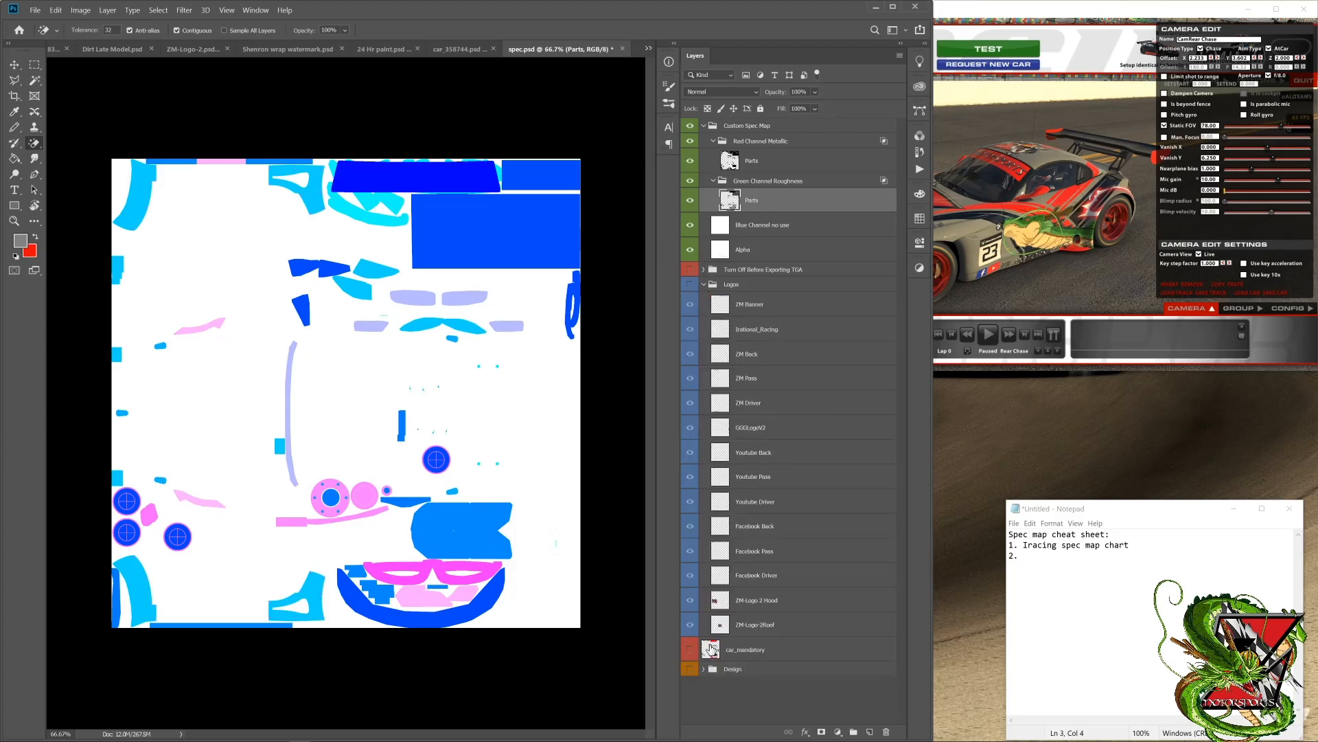
pyautogui.click(703, 669)
pyautogui.scroll(-5, 762, 549)
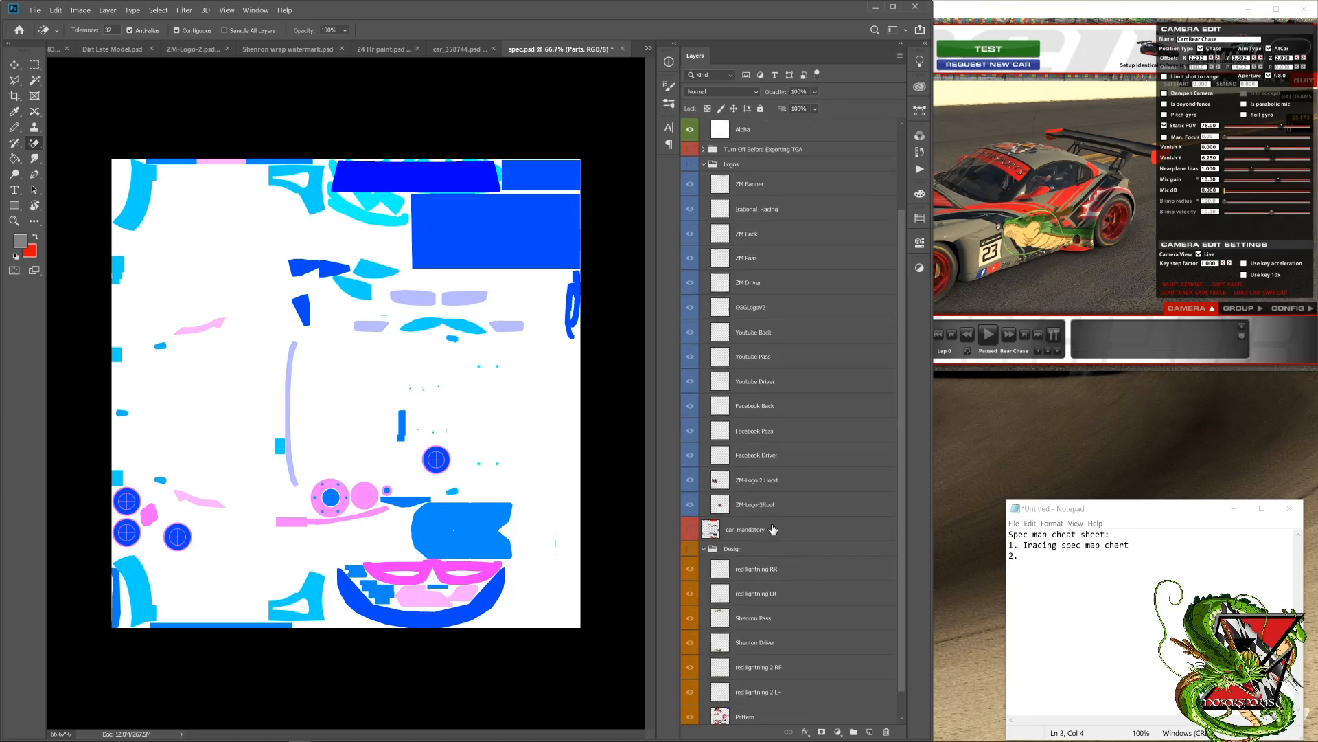
pyautogui.scroll(2, 769, 508)
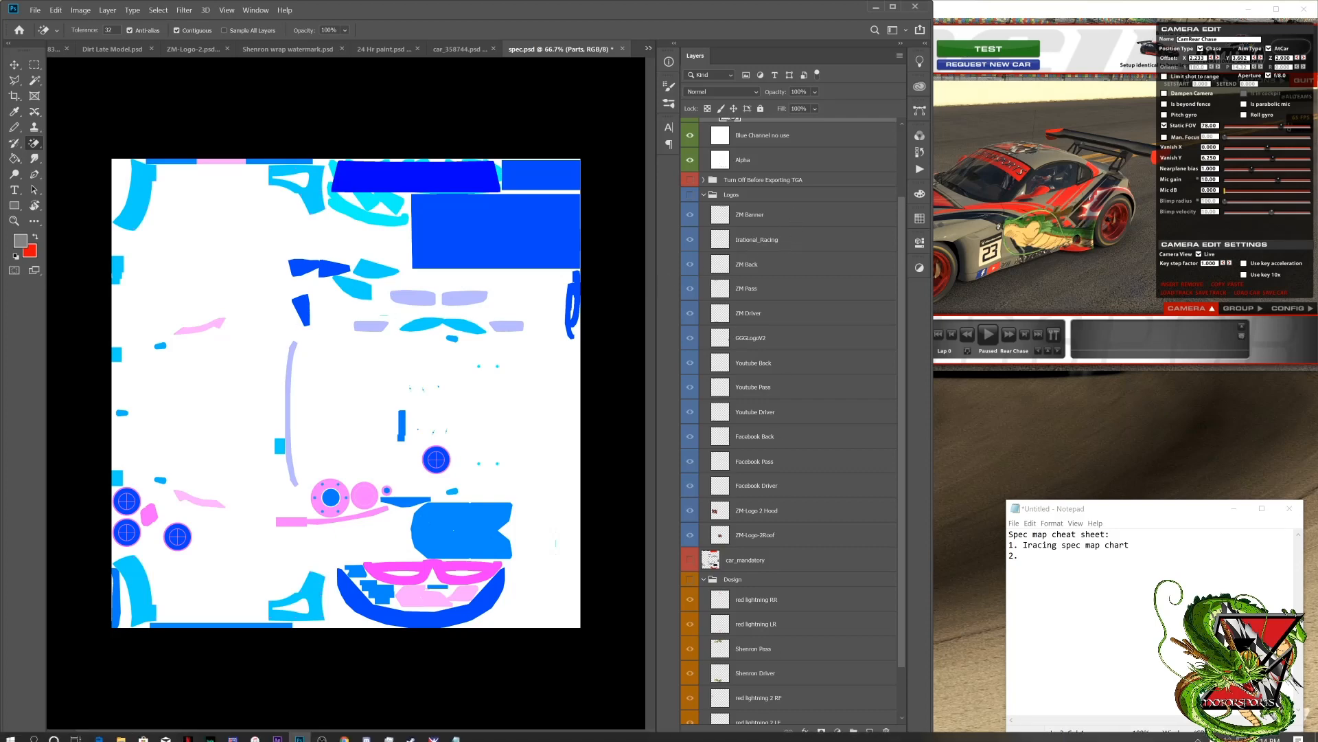
pyautogui.scroll(-1, 766, 518)
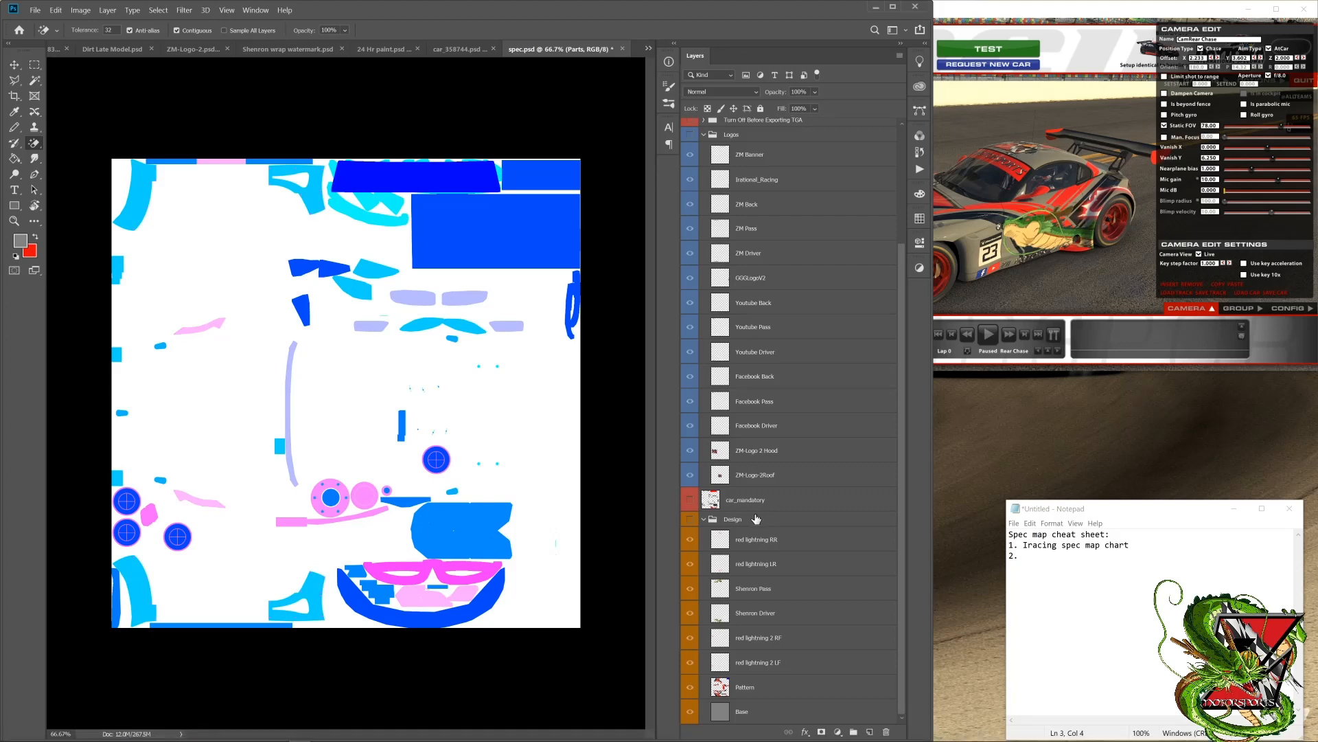
pyautogui.scroll(-1, 755, 532)
# Step: Duplicate all layers from Base in the Design group up to ZM Banner in the Logos group within spec.psd
pyautogui.click(761, 709)
pyautogui.scroll(5, 764, 589)
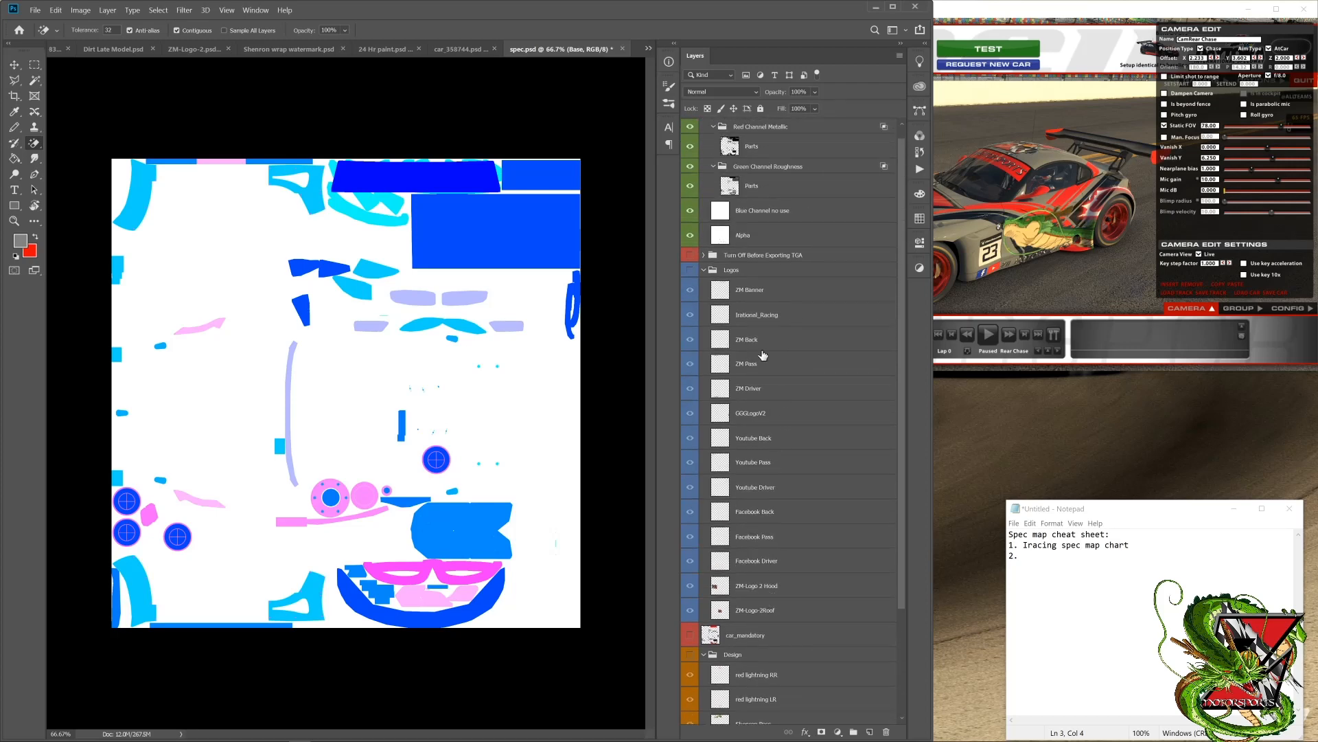
pyautogui.keyDown('shift'); pyautogui.click(749, 288); pyautogui.keyUp('shift')
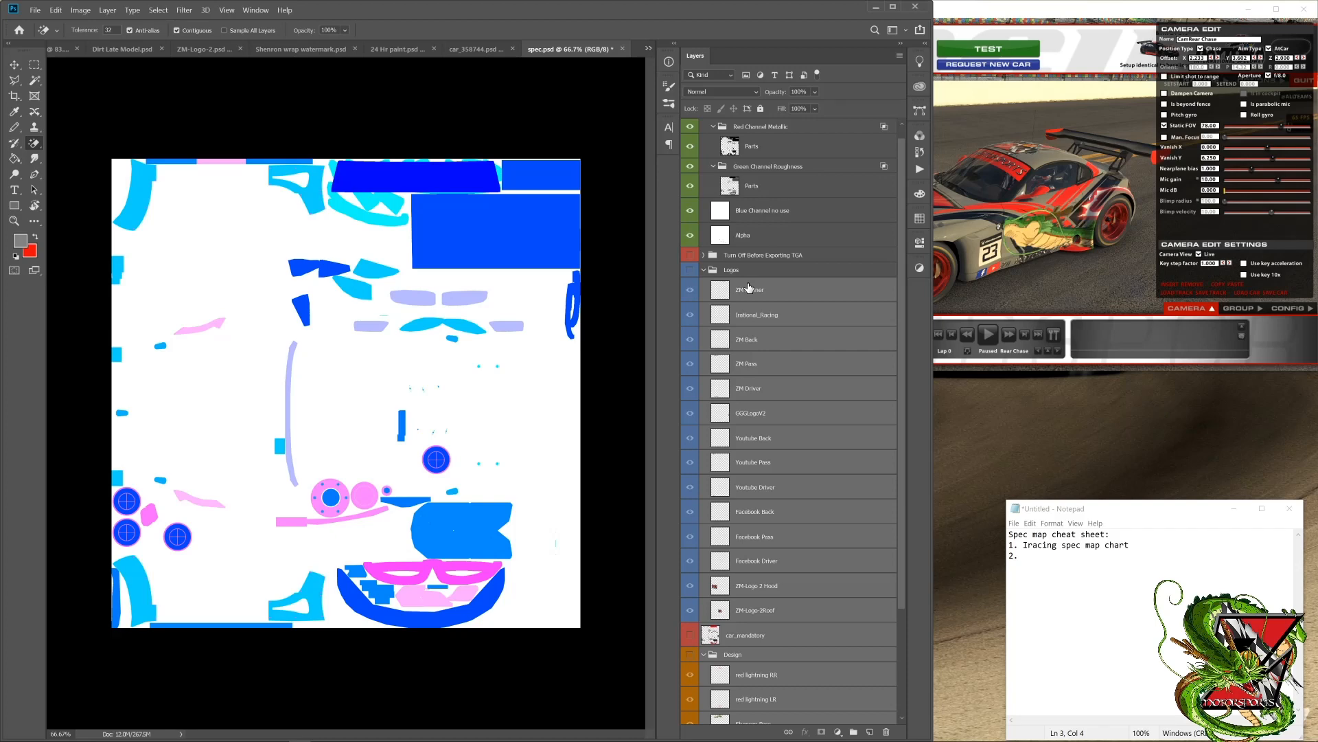
pyautogui.rightClick(750, 291)
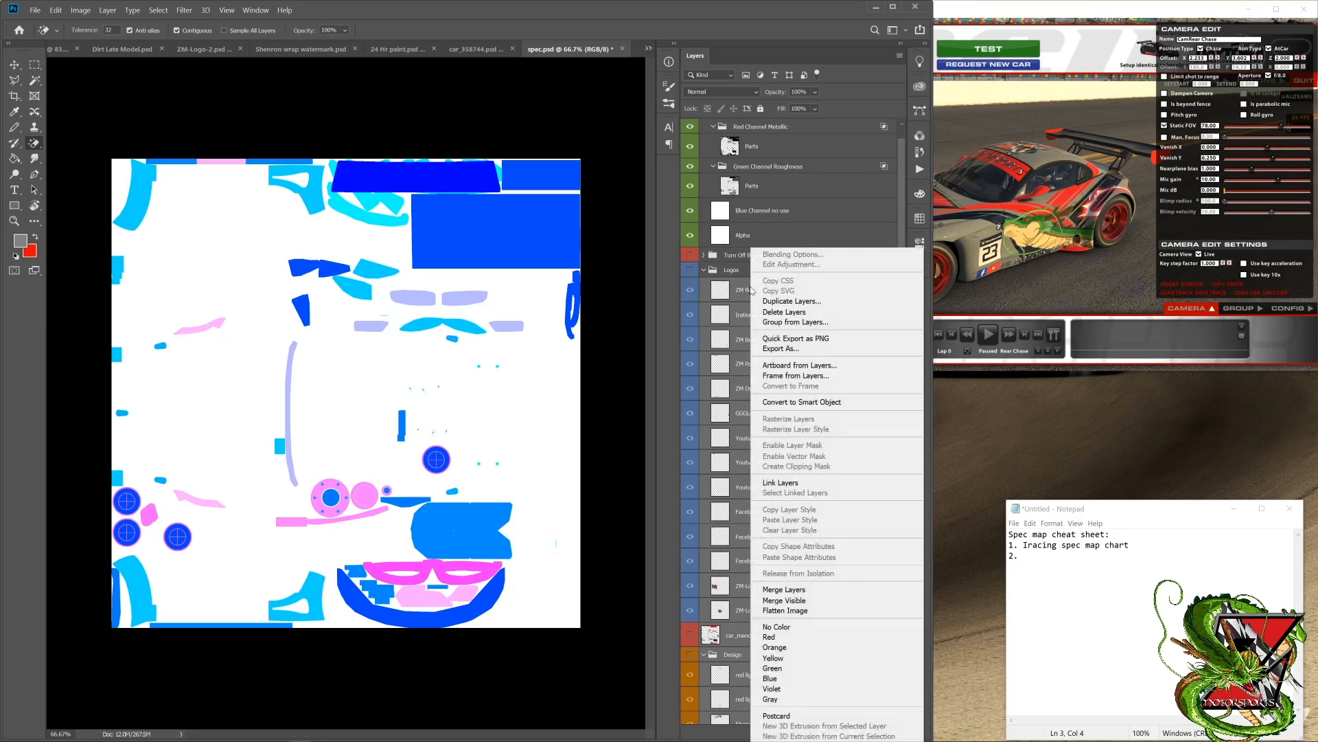
pyautogui.click(791, 302)
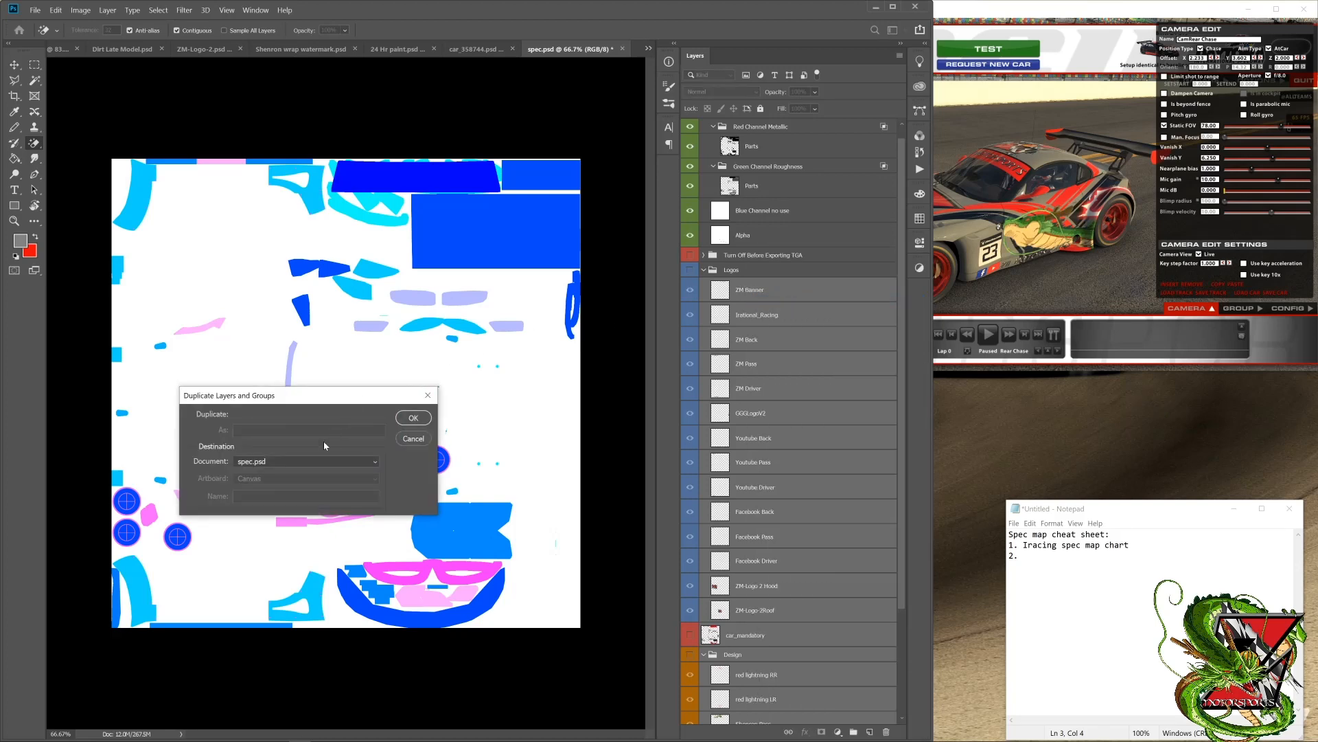
pyautogui.click(415, 419)
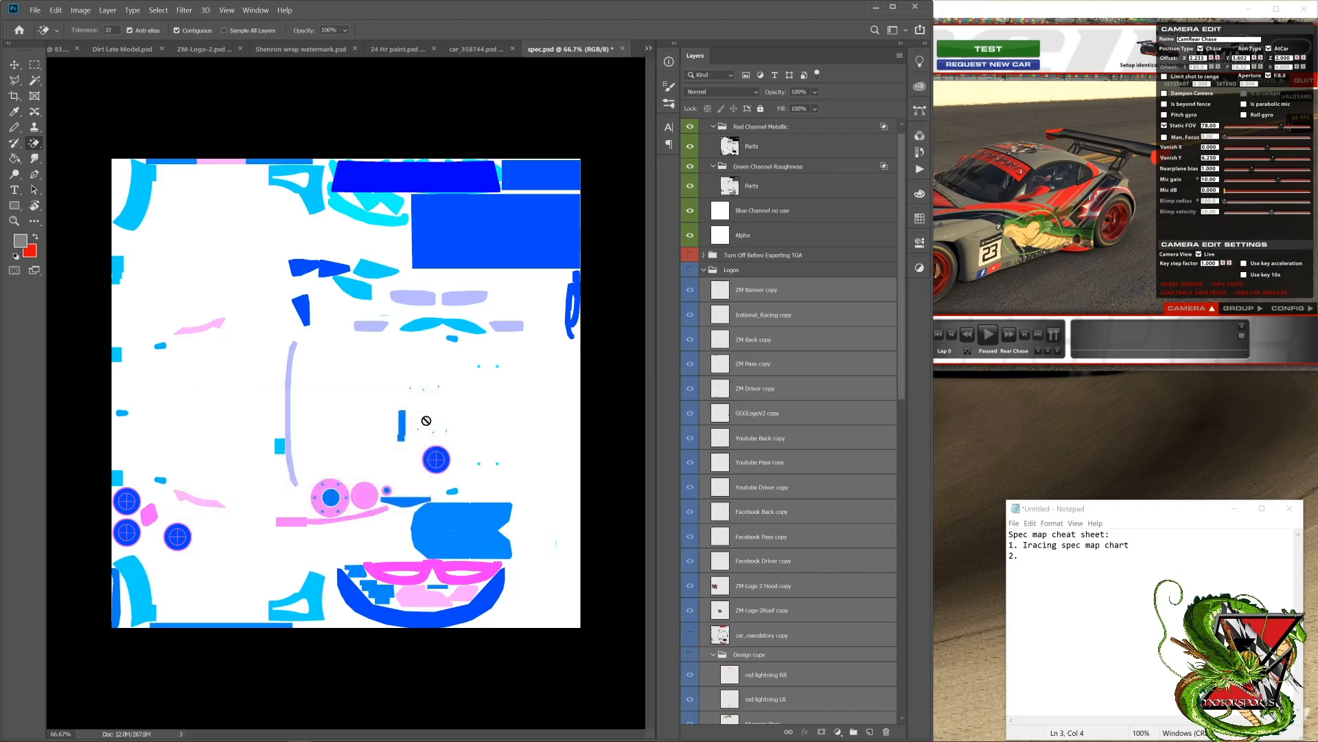
# Step: Examine the order of the duplicated logo, car_mandatory and design layers relative to the originals in the layer stack
pyautogui.scroll(-10, 778, 392)
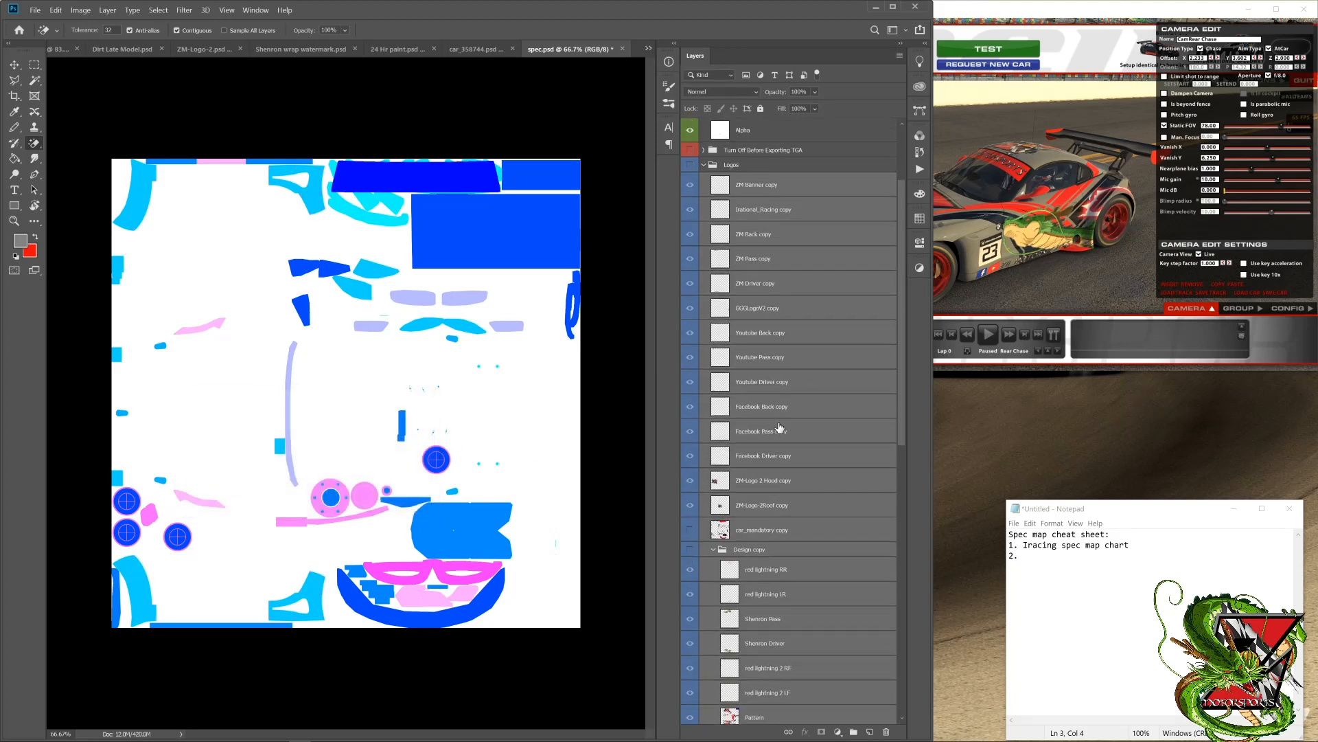
pyautogui.scroll(-12, 779, 427)
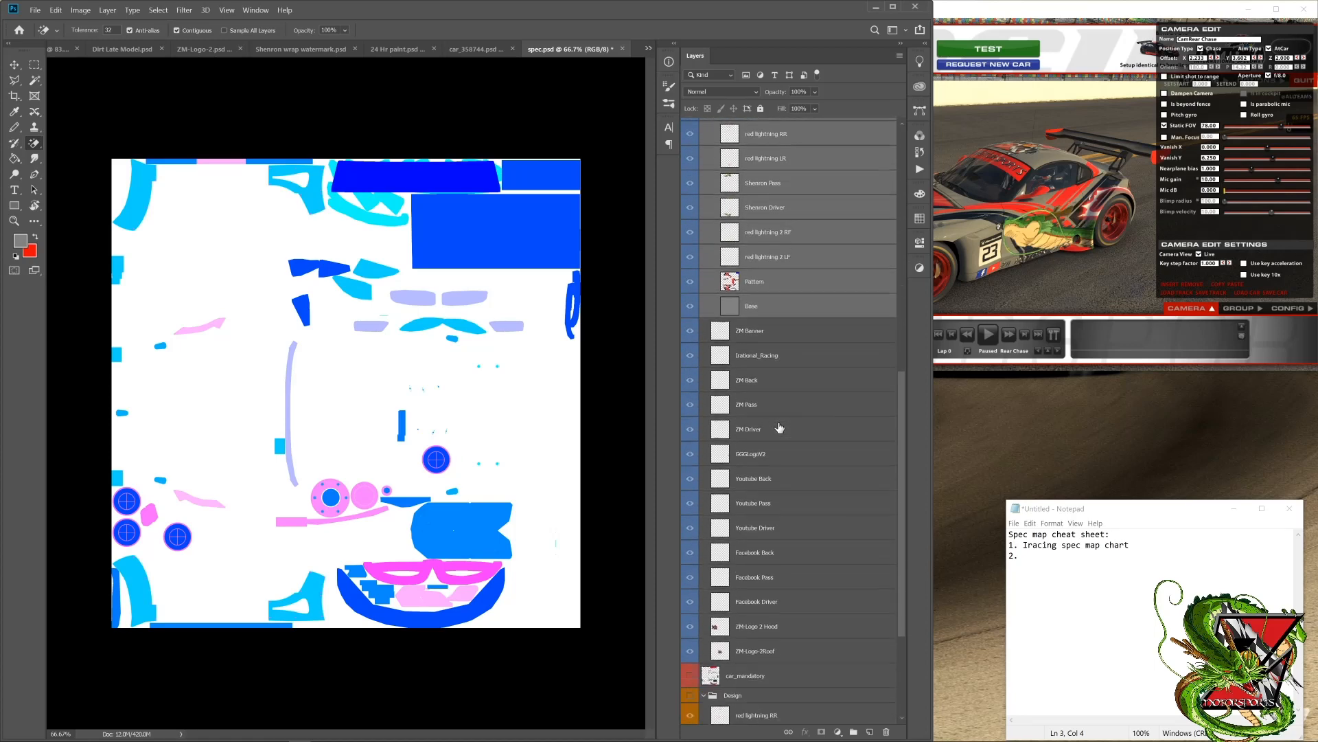
pyautogui.scroll(12, 776, 430)
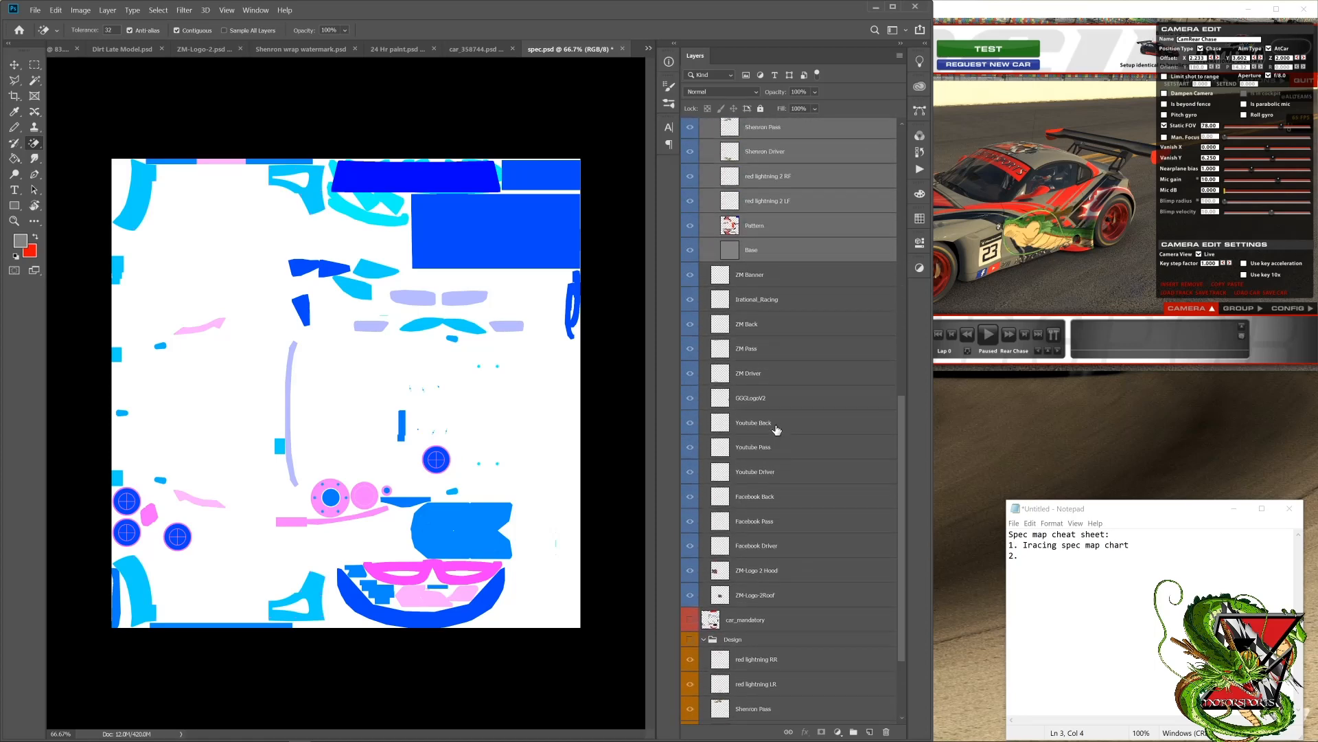
pyautogui.scroll(10, 777, 429)
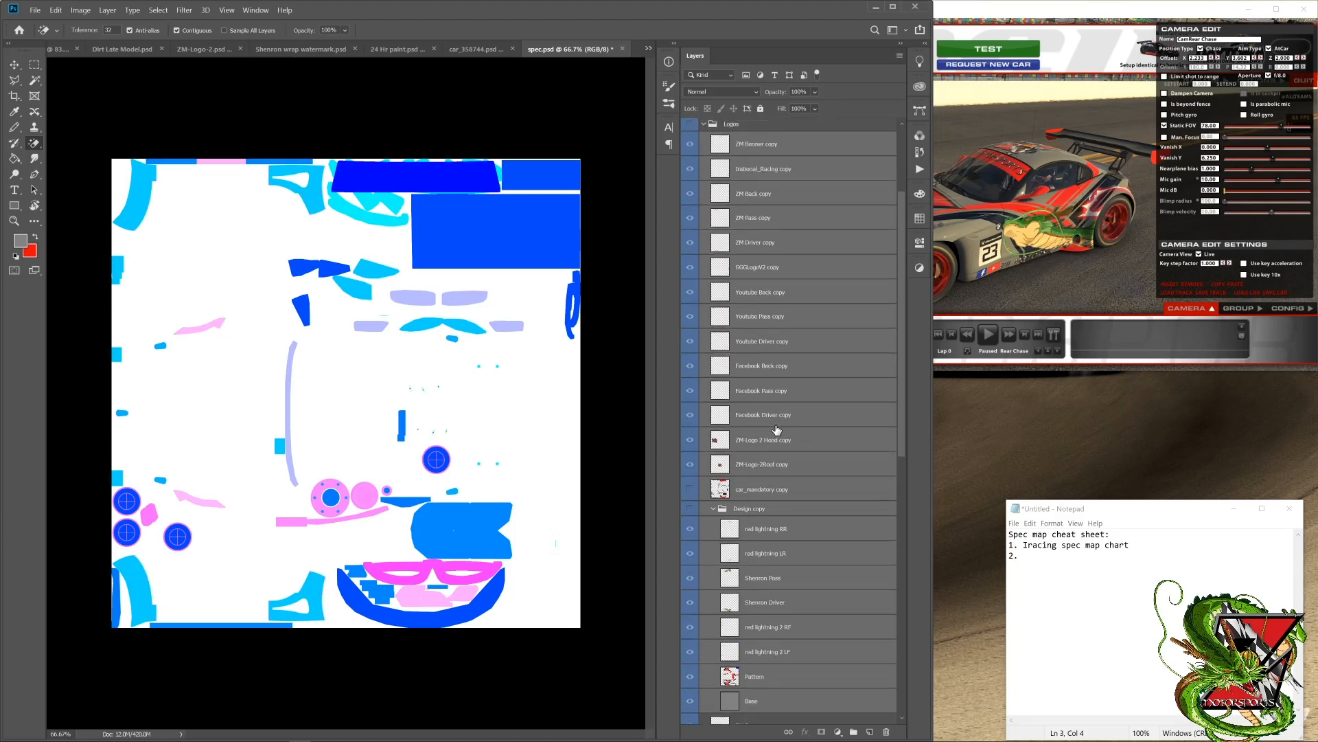
pyautogui.scroll(-12, 777, 430)
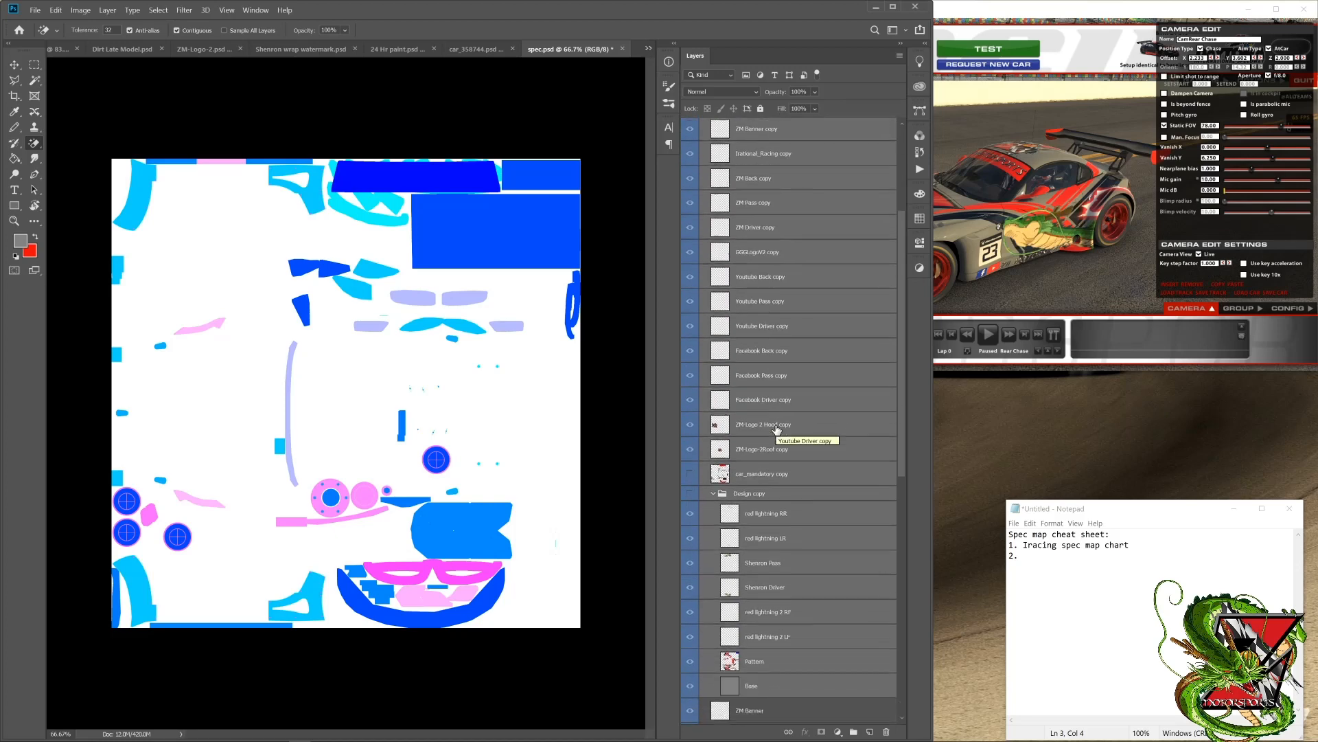
pyautogui.scroll(3, 777, 436)
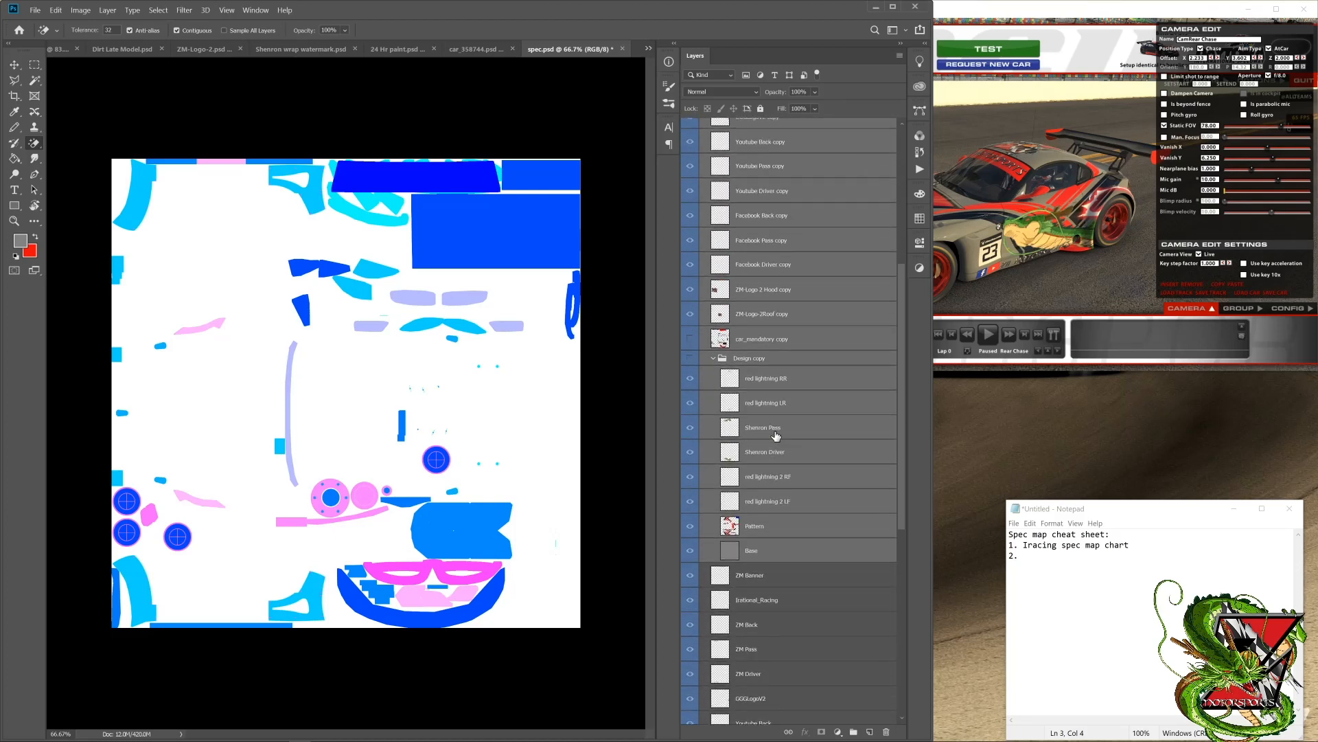
pyautogui.scroll(6, 759, 364)
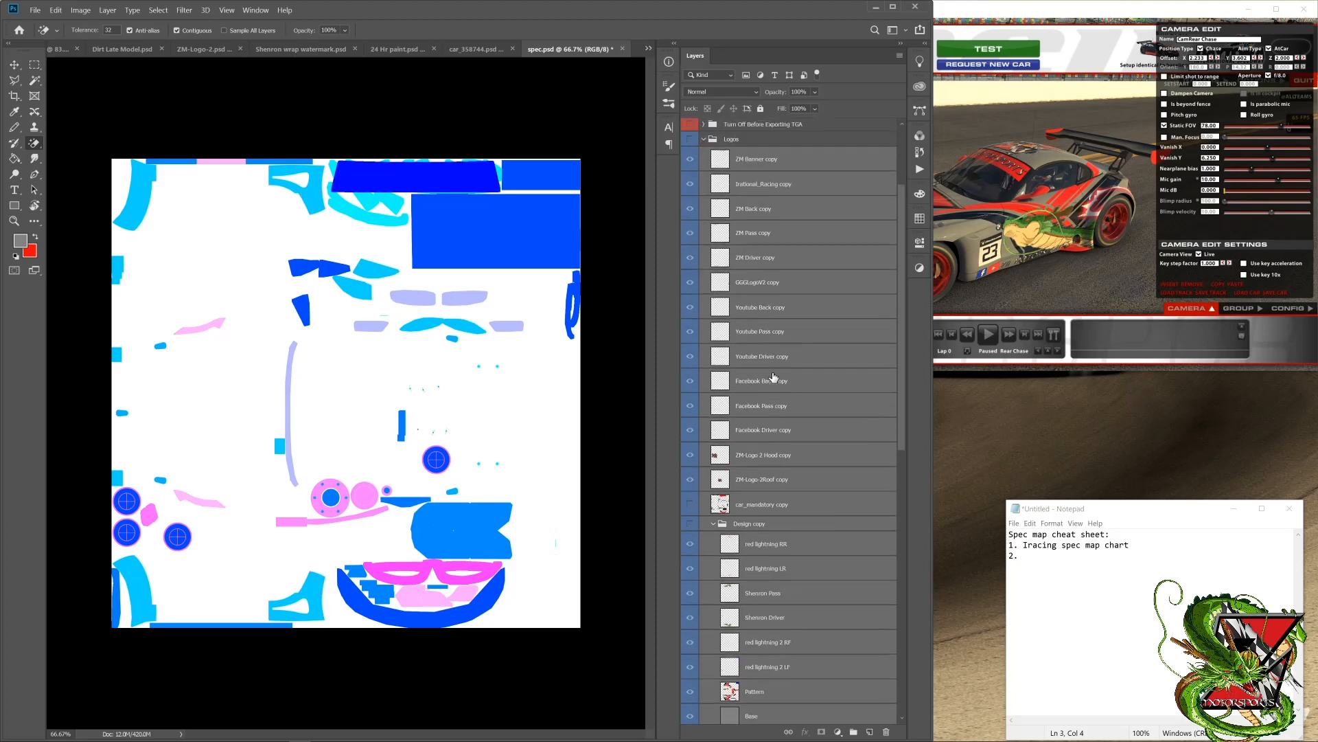
pyautogui.scroll(-13, 782, 491)
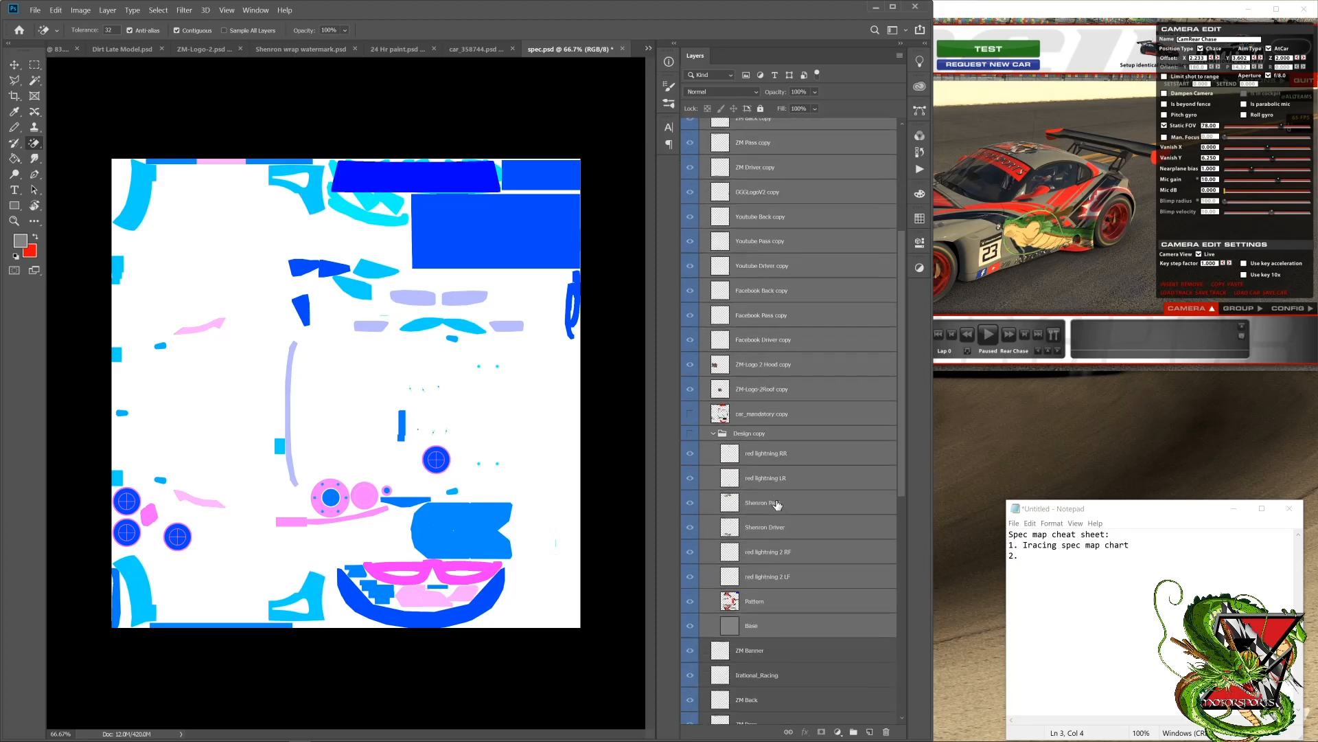
pyautogui.scroll(9, 776, 502)
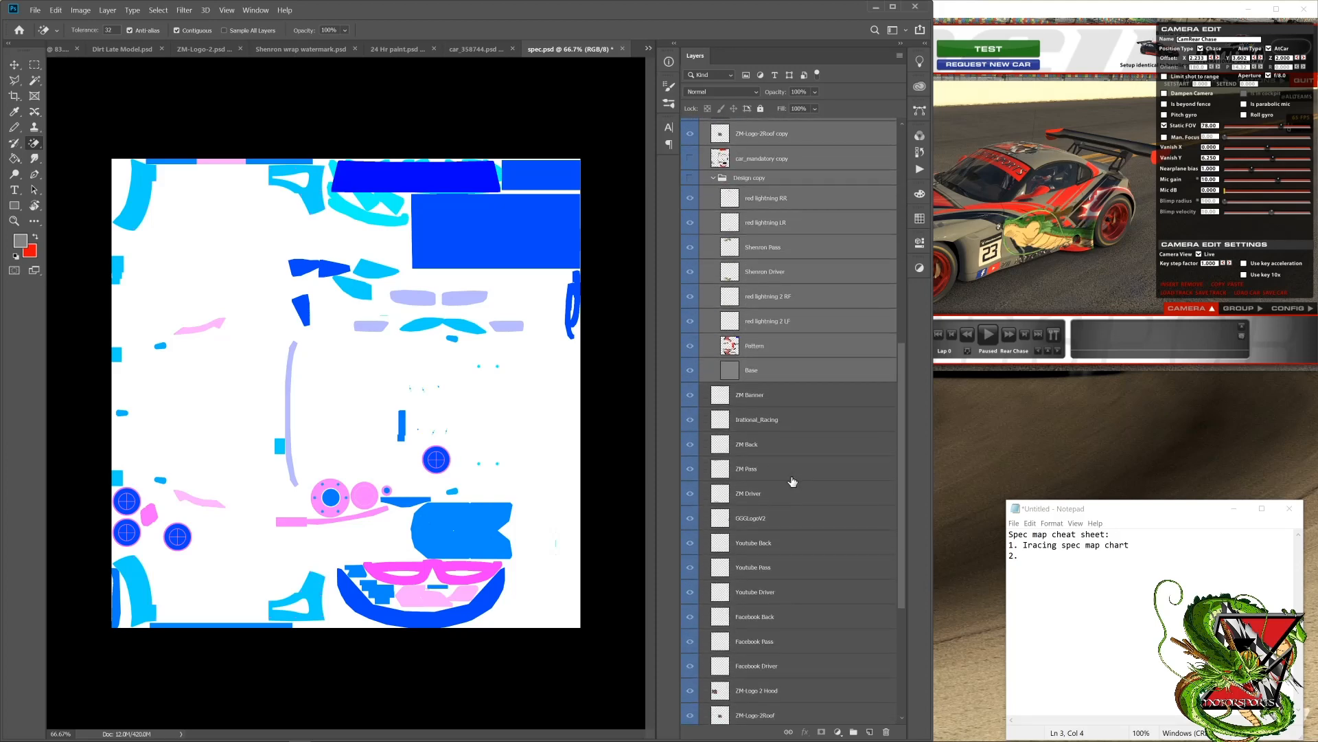
# Step: Colour-label the duplicated logo, car_mandatory and design layers violet to tell them apart from the originals
pyautogui.scroll(7, 752, 329)
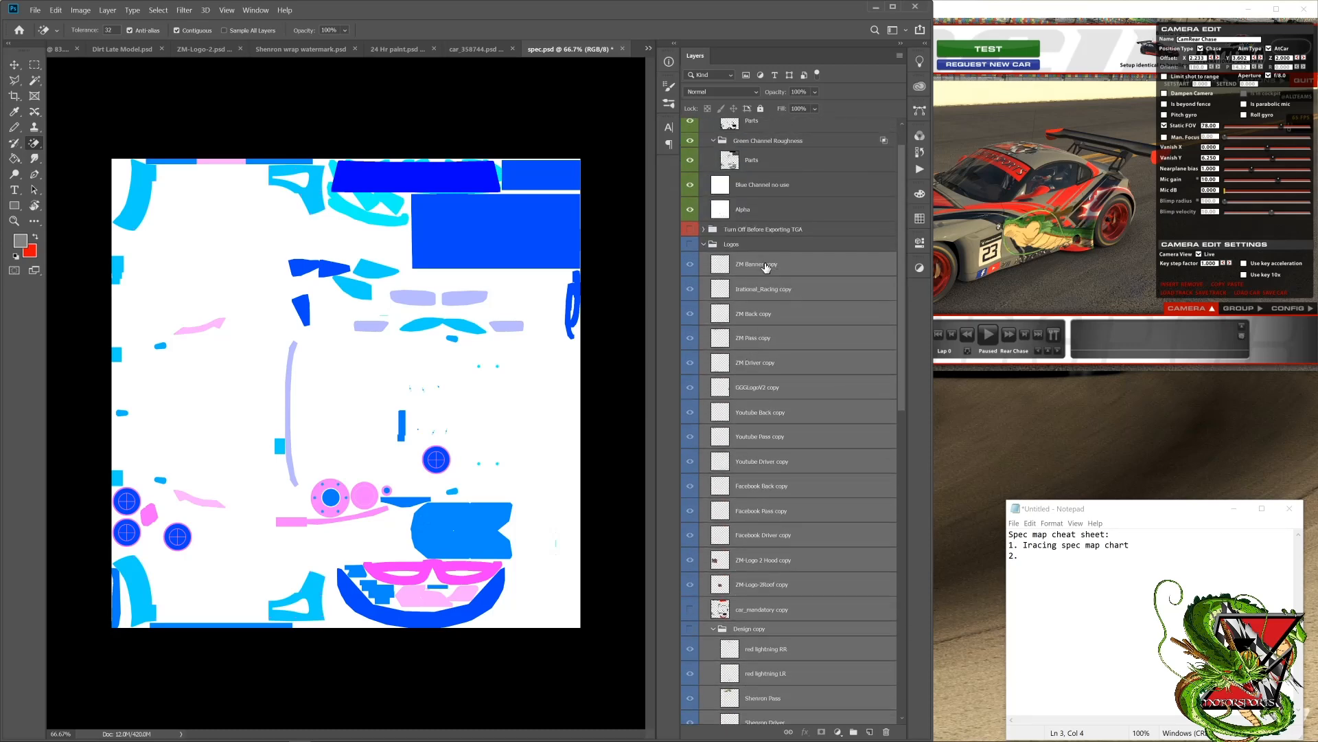
pyautogui.rightClick(740, 266)
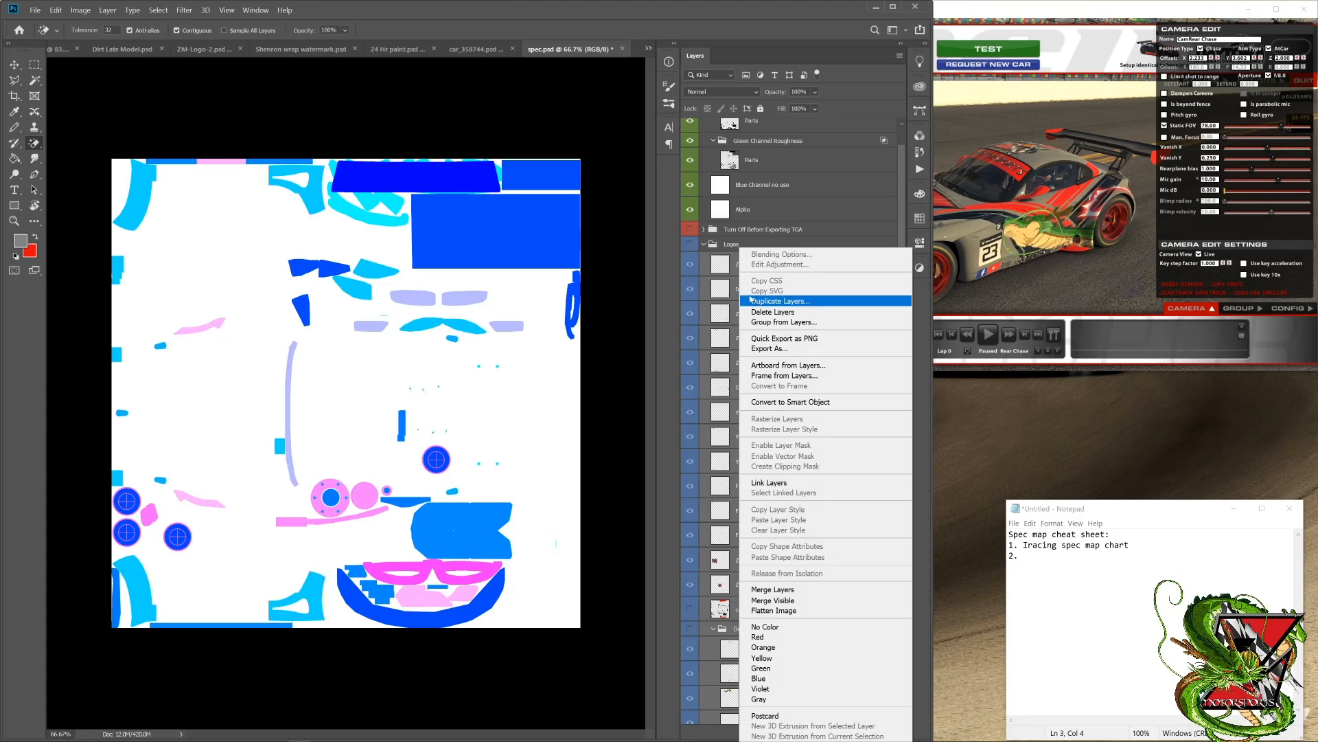
pyautogui.rightClick(685, 259)
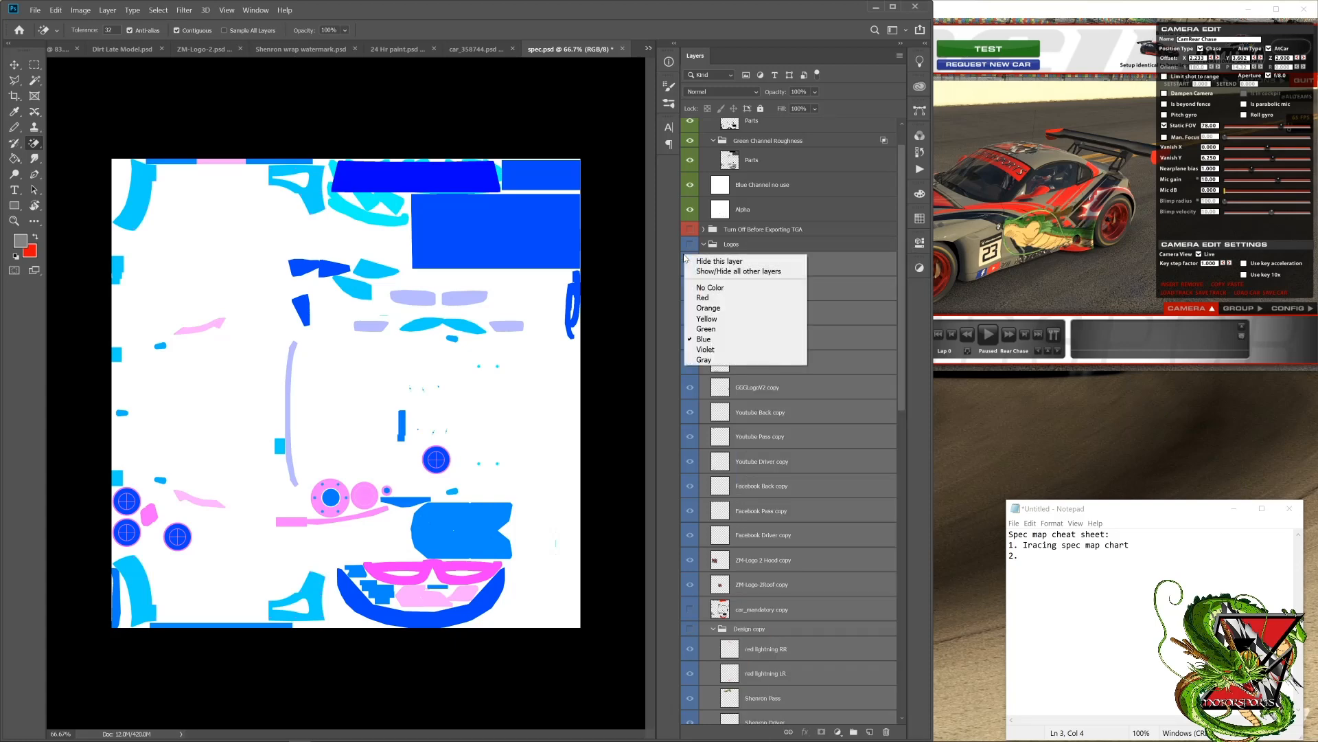
pyautogui.click(707, 348)
pyautogui.scroll(-5, 763, 326)
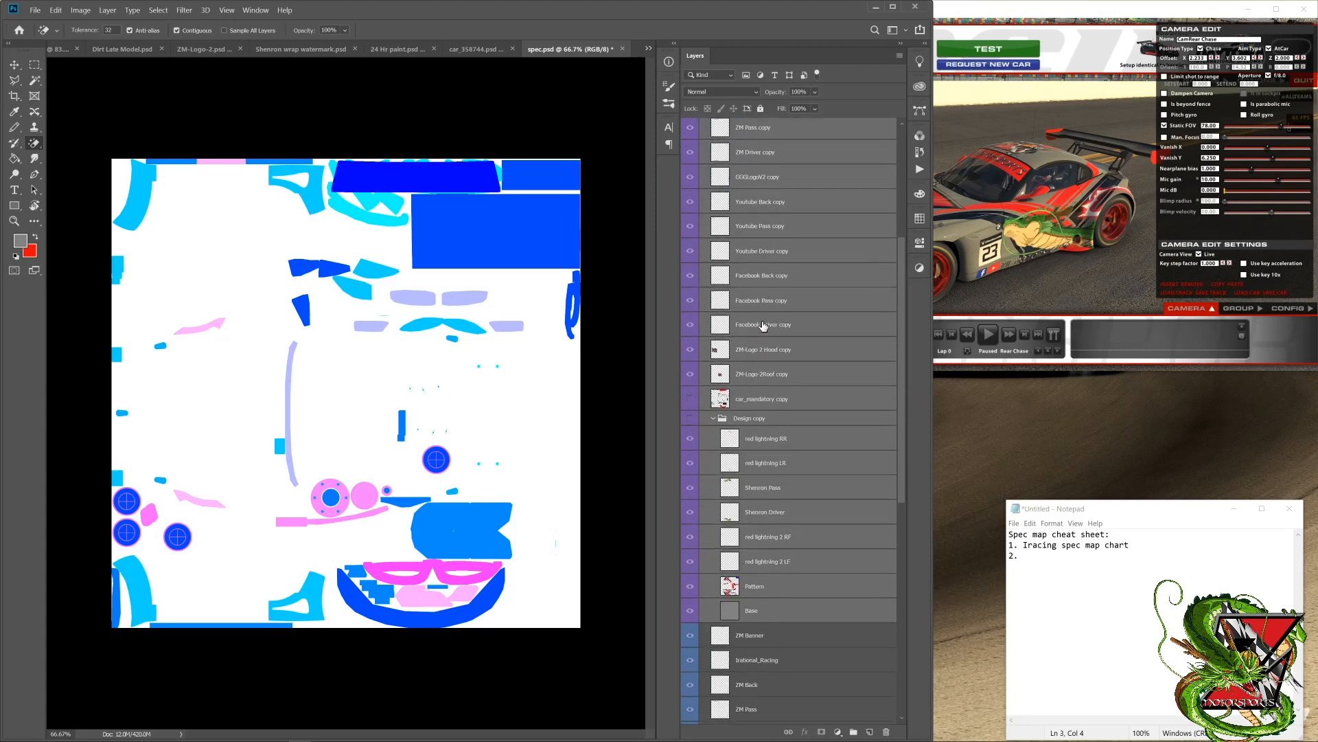
pyautogui.scroll(5, 762, 325)
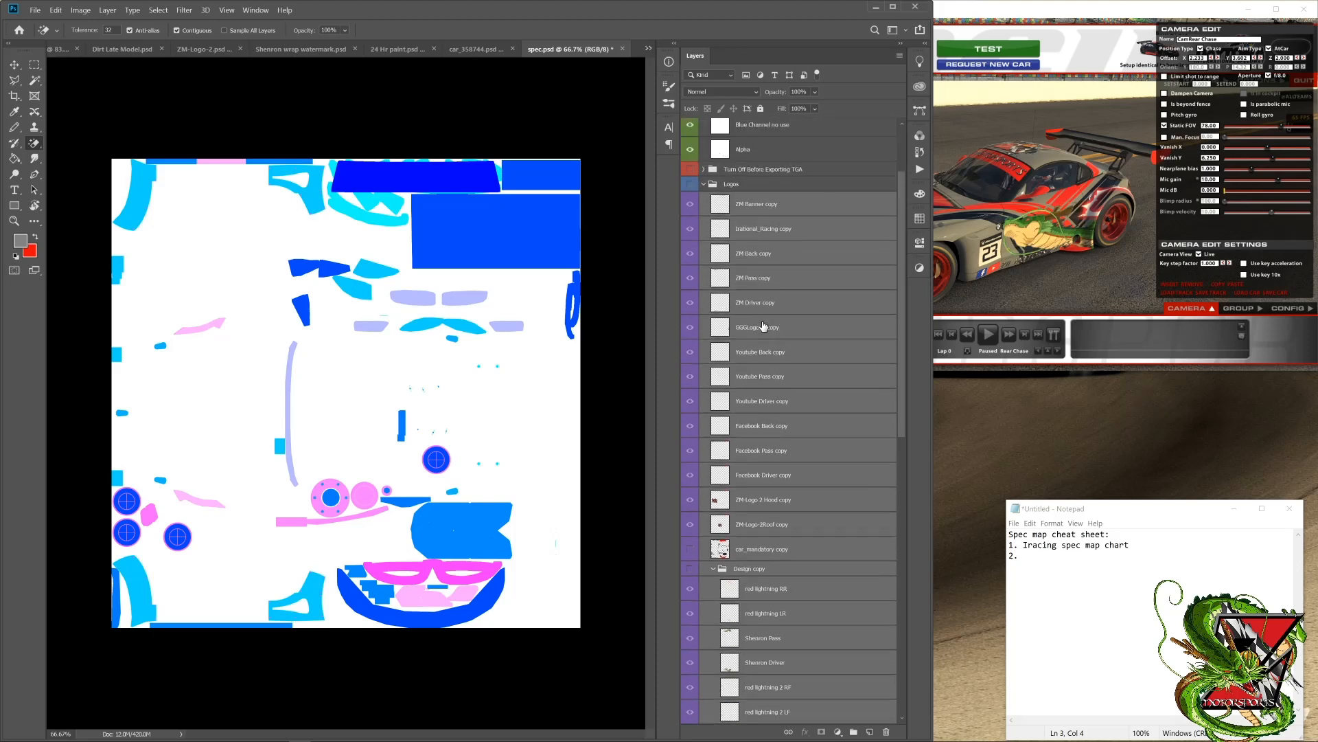
pyautogui.scroll(1, 760, 266)
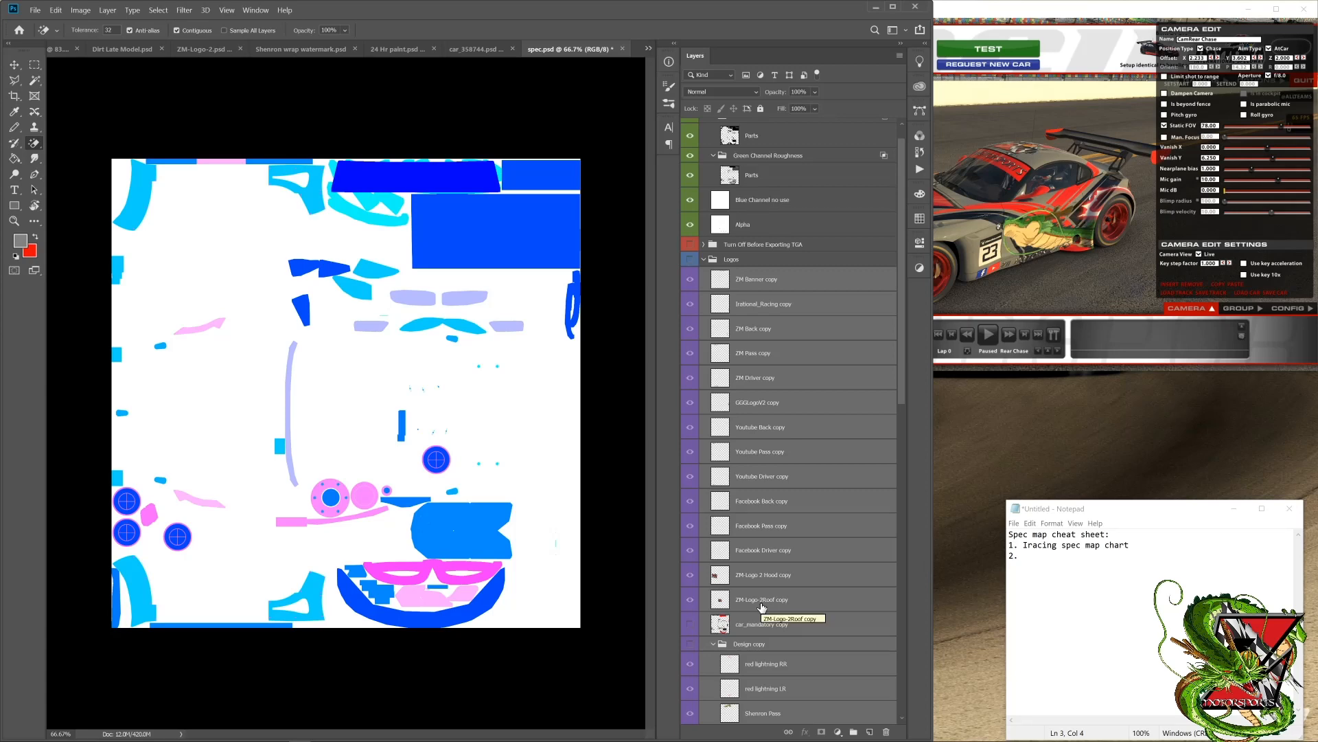
# Step: Bring up the metallic and roughness chart in Chrome, fit its window beside Photoshop, and select the Parts layer in Red Channel Metallic
pyautogui.moveTo(856, 740)
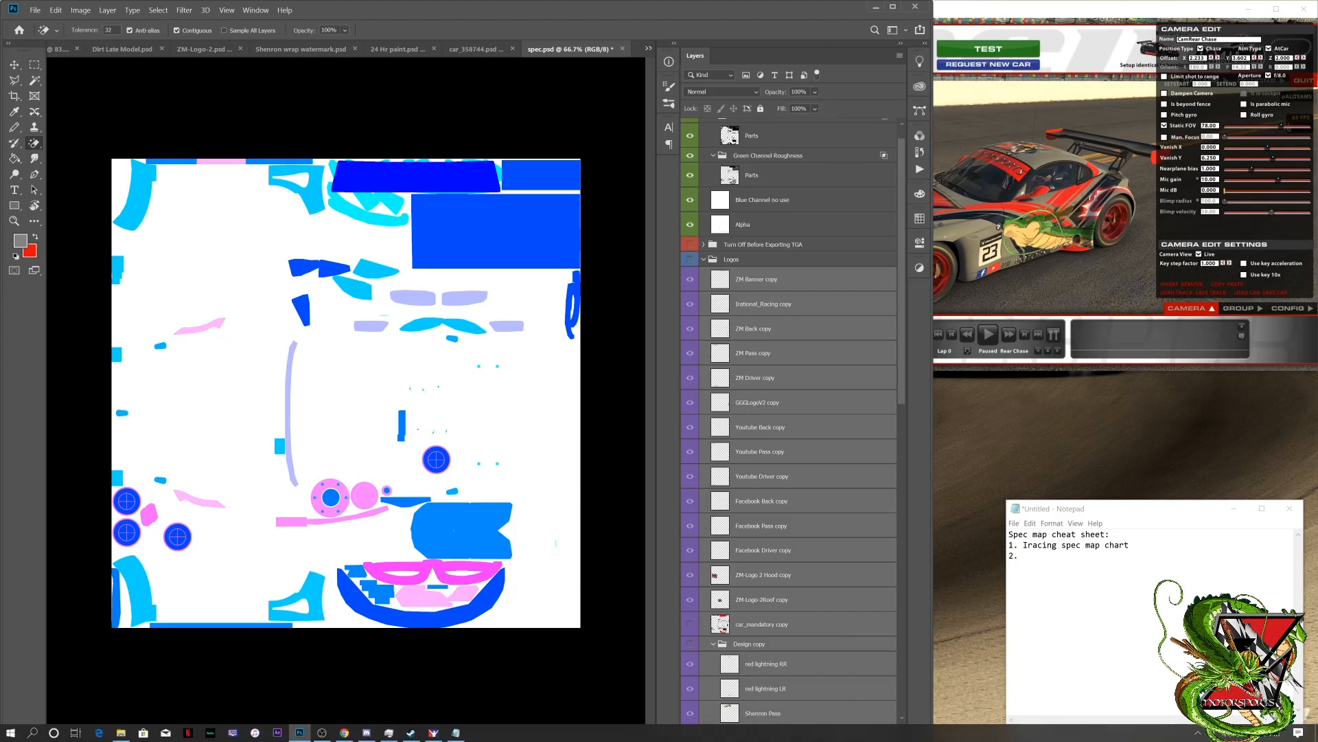
pyautogui.click(345, 733)
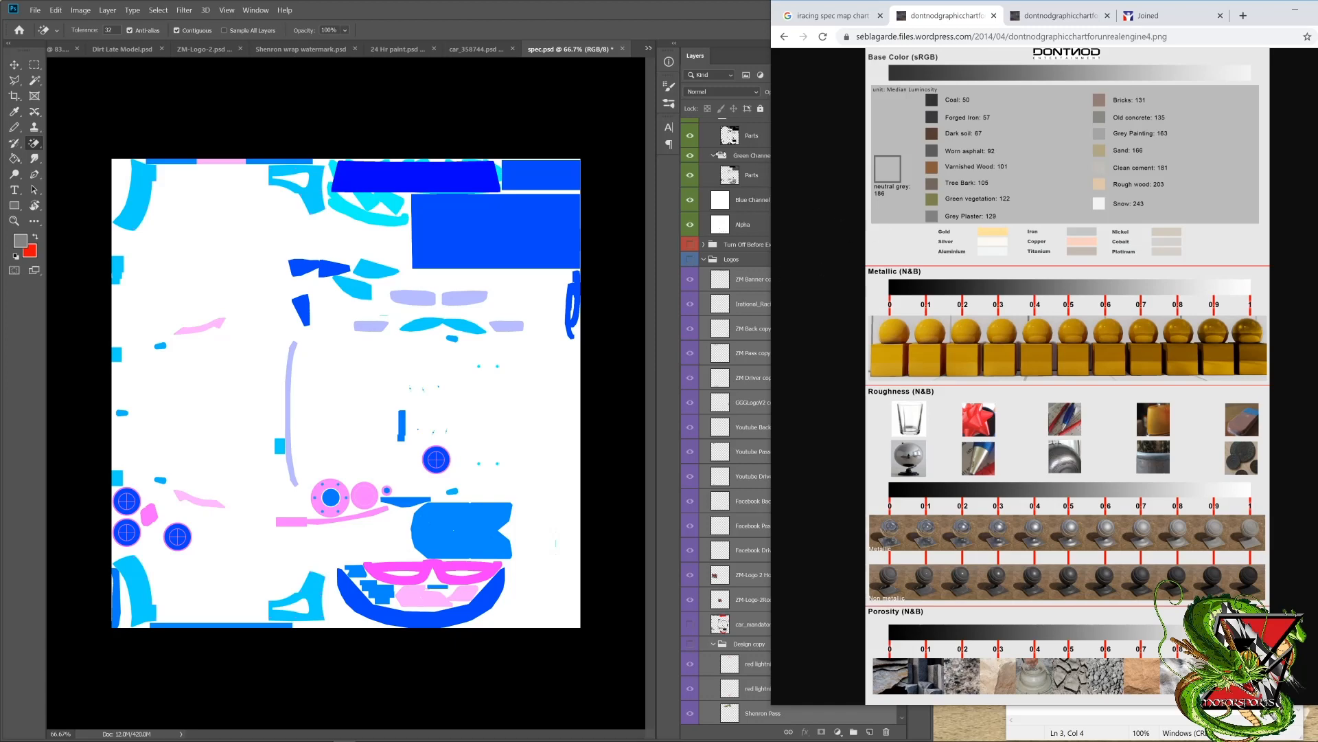
pyautogui.click(660, 208)
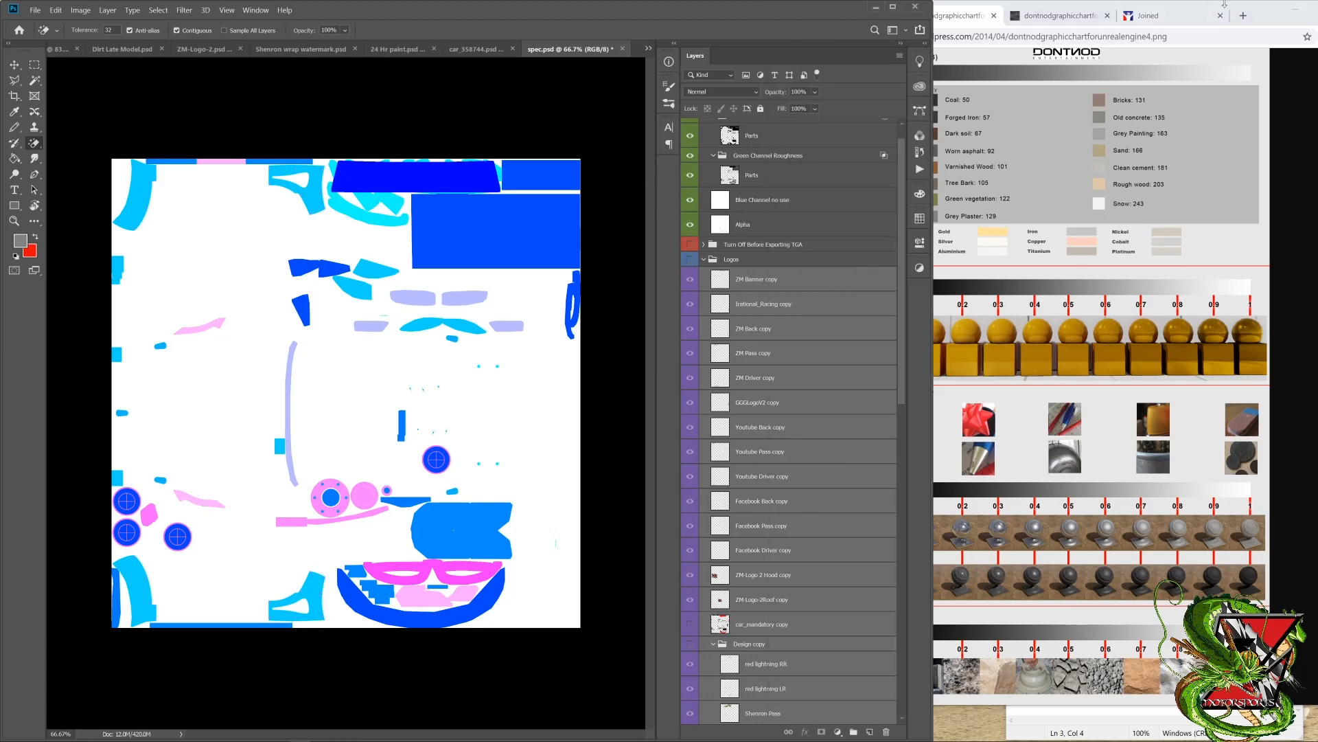
pyautogui.moveTo(1265, 14); pyautogui.dragTo(1317, 10)
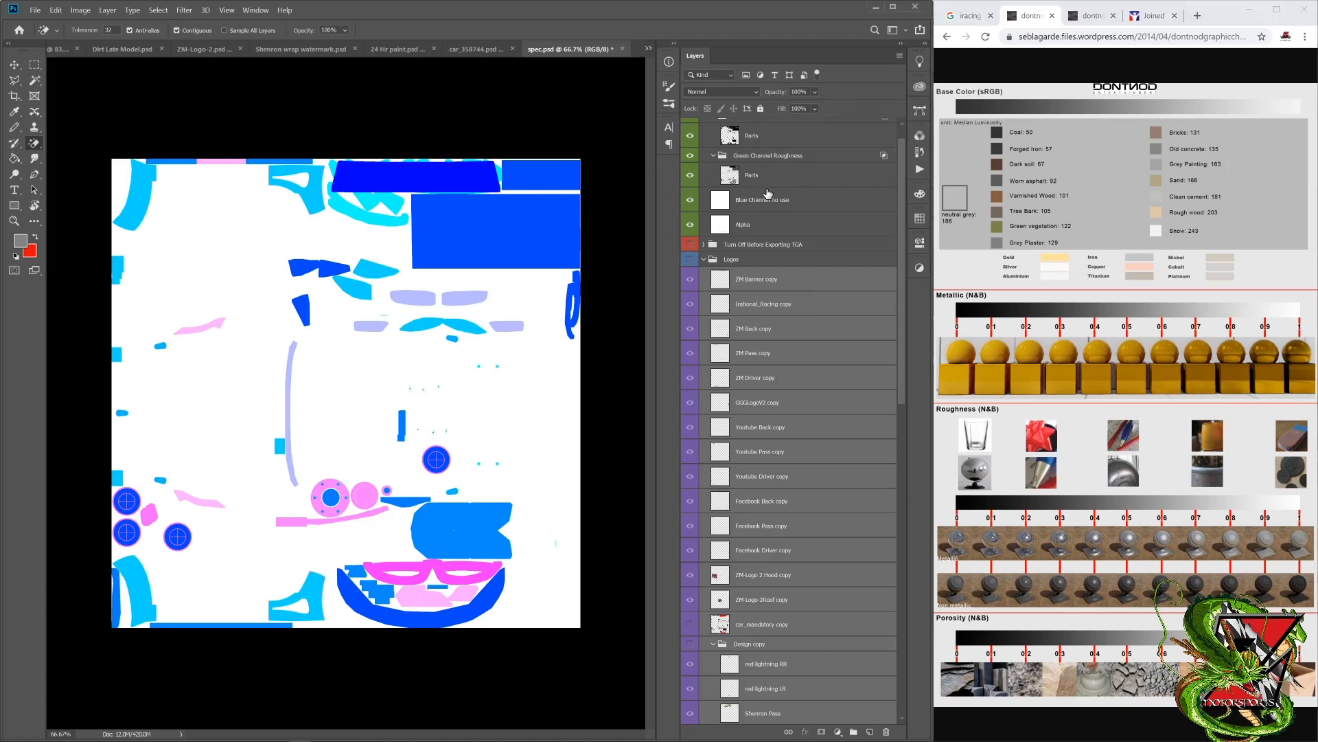
pyautogui.scroll(1, 768, 193)
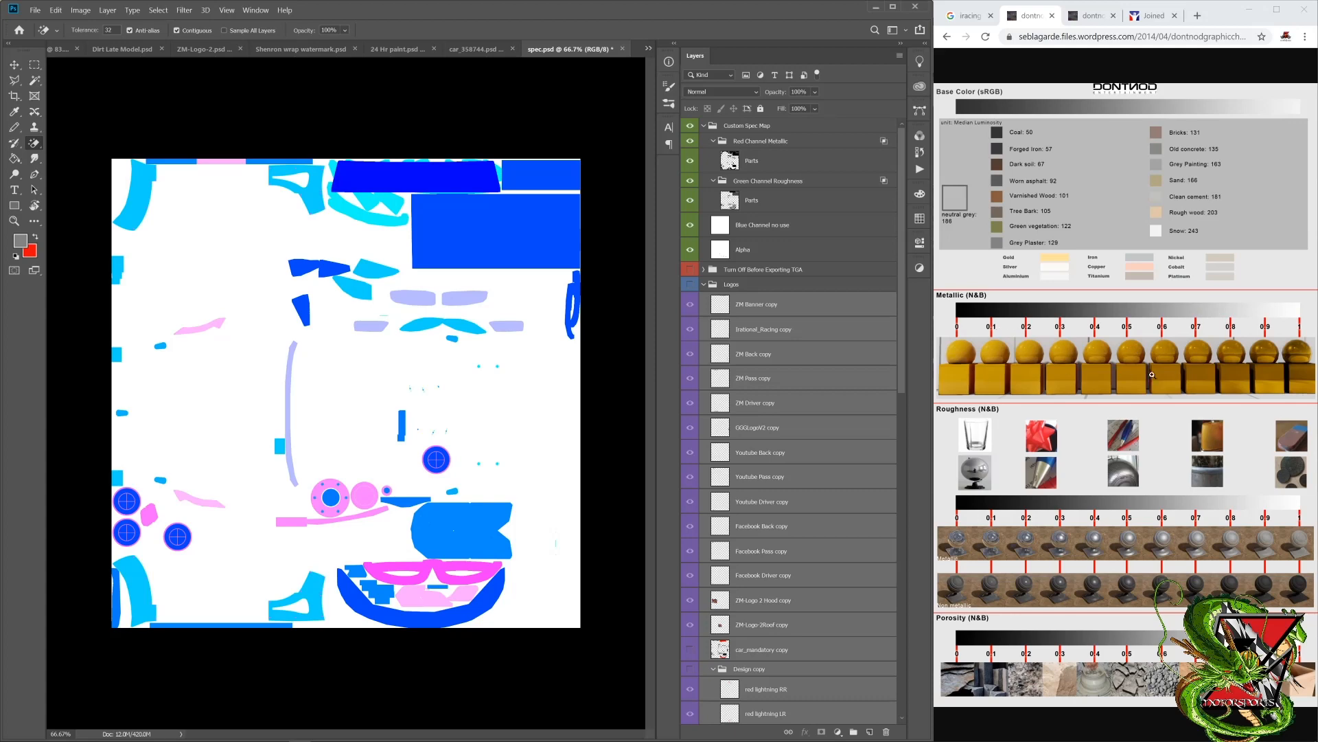
pyautogui.click(736, 159)
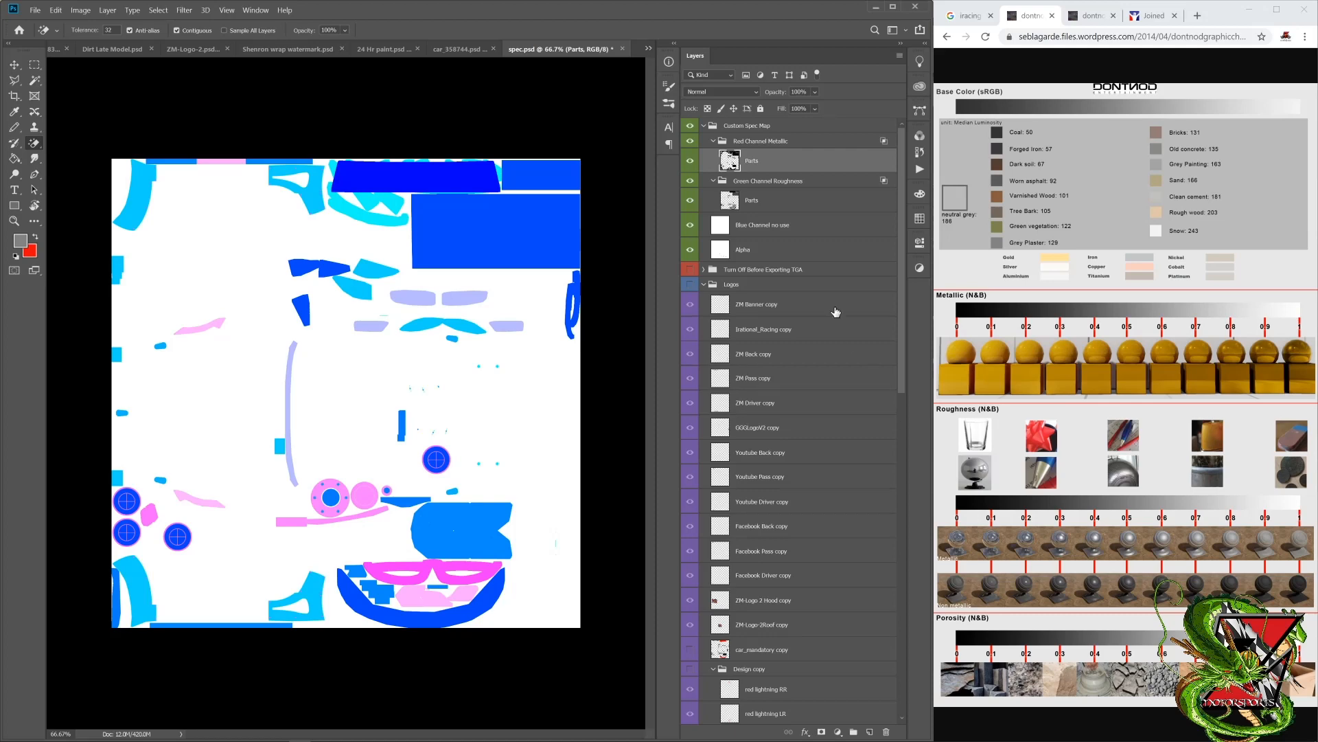
# Step: Merge the copied logo layers from ZM Banner copy to ZM-Logo-2Roof copy and rename the merged layer Logos
pyautogui.click(757, 302)
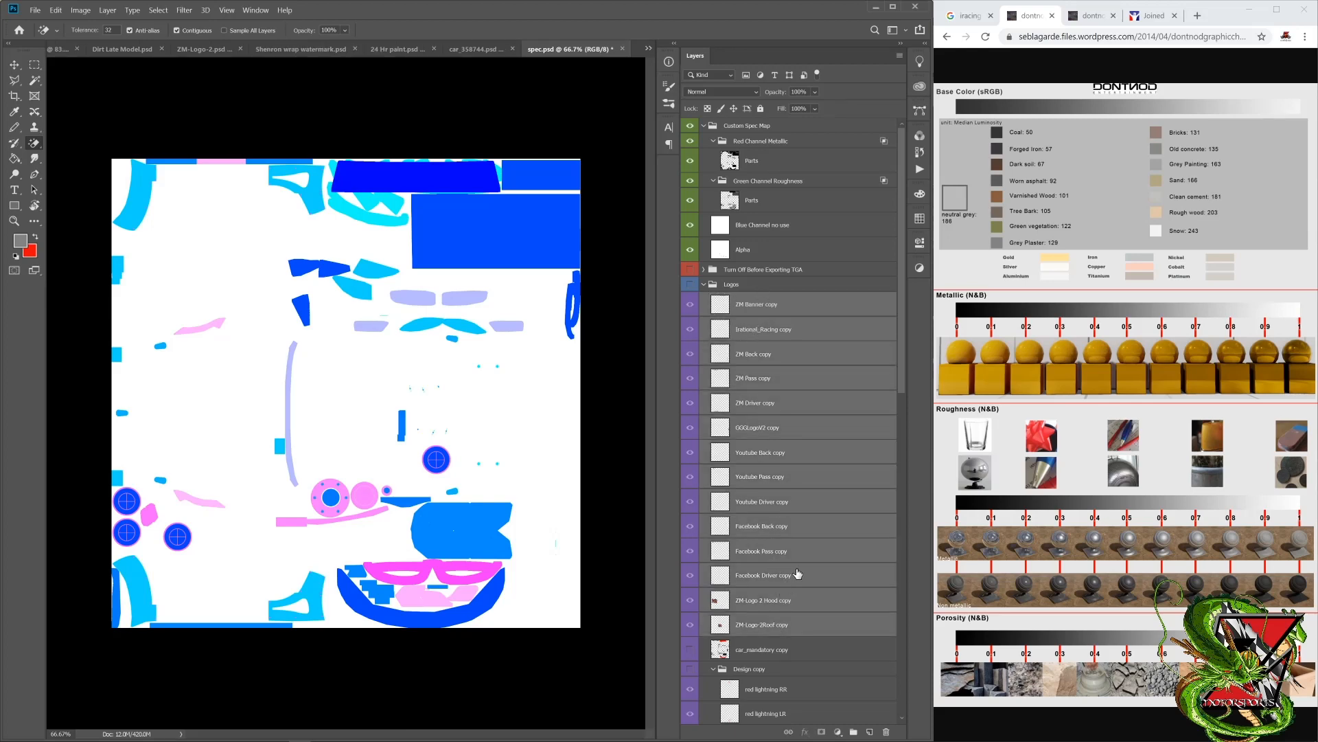
pyautogui.rightClick(799, 546)
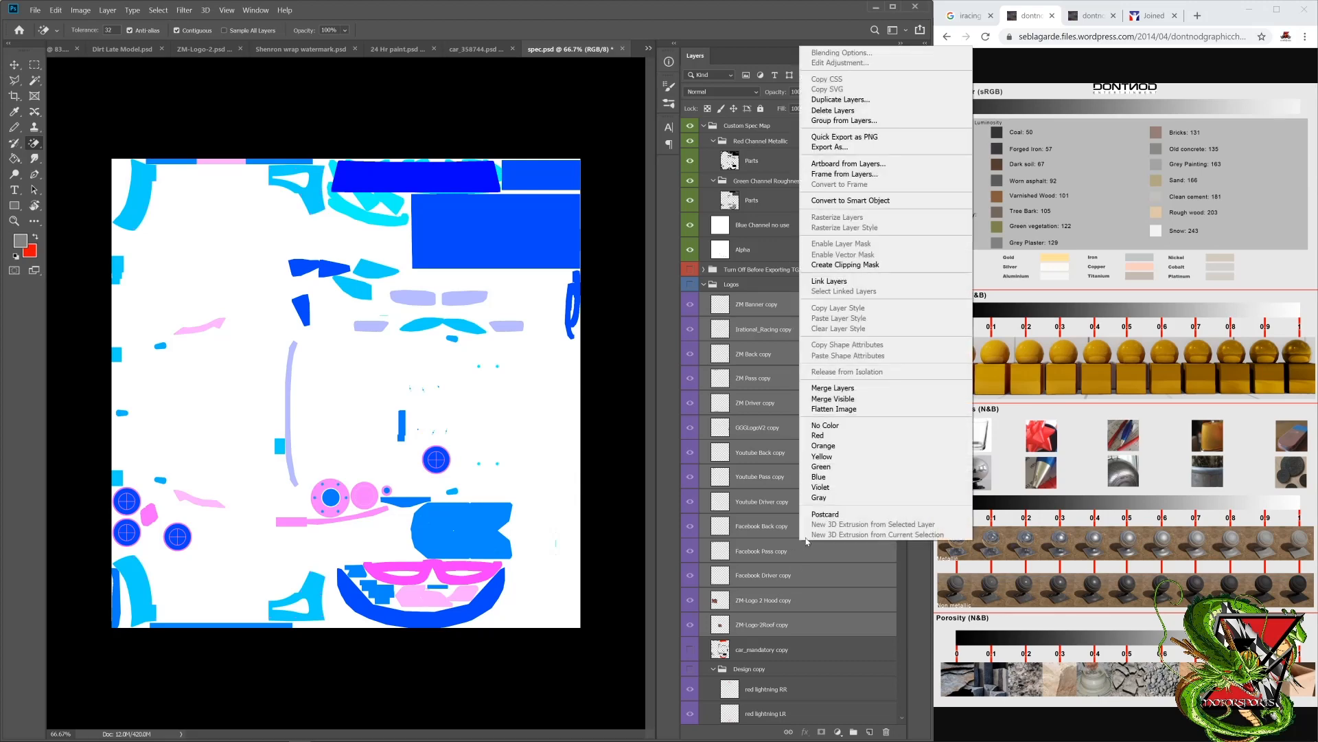
pyautogui.click(851, 389)
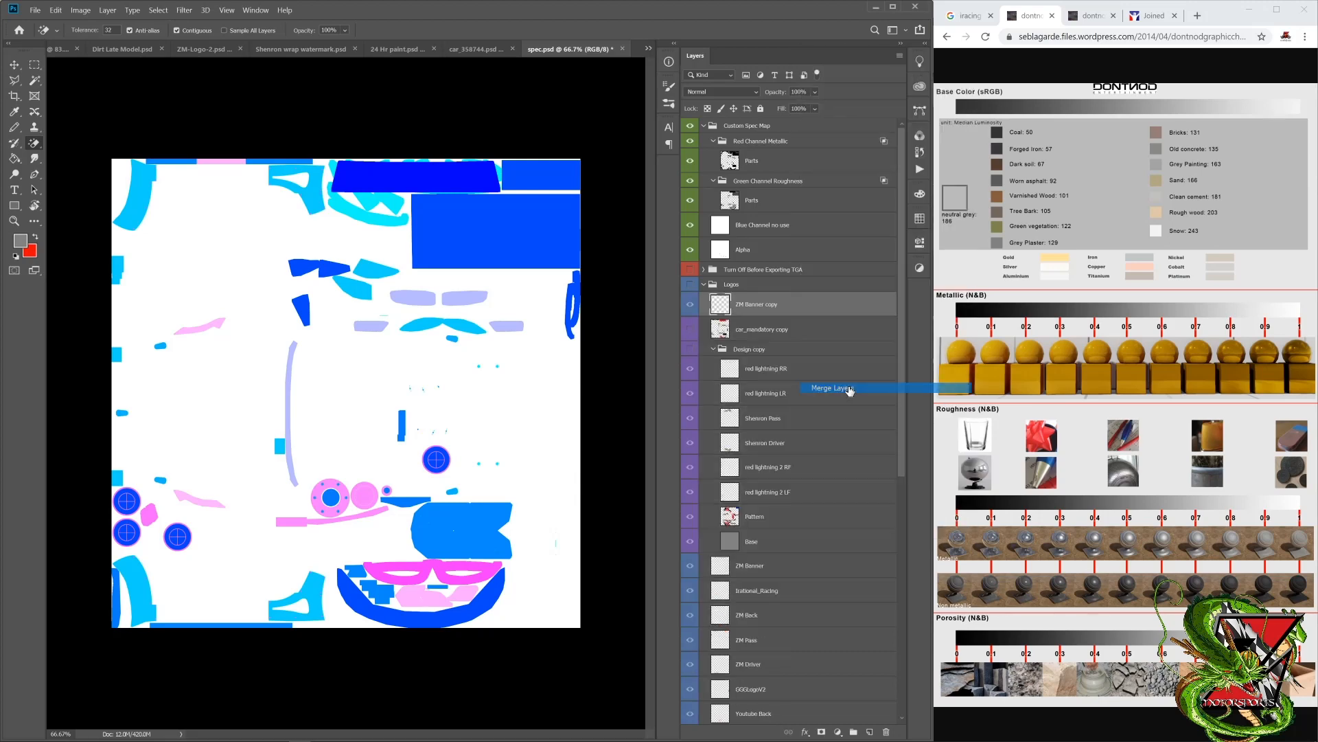
pyautogui.doubleClick(755, 304)
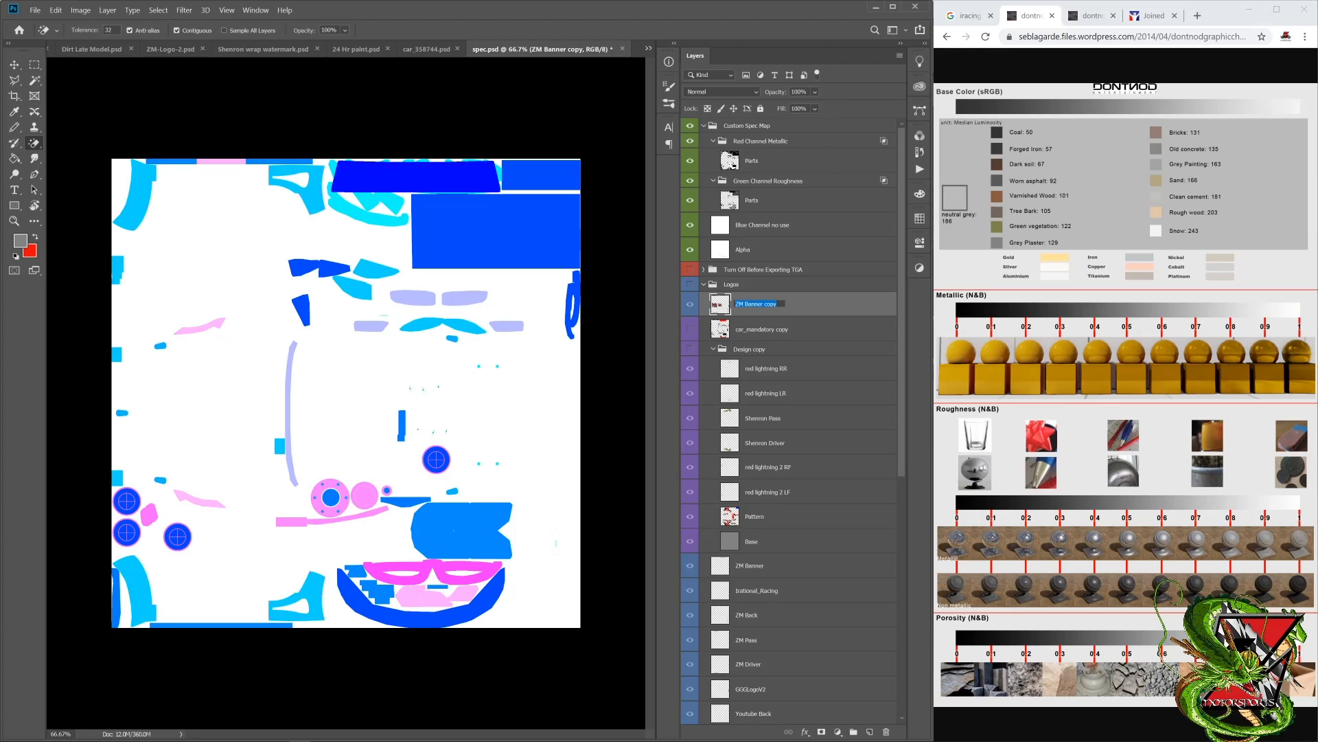
pyautogui.write('Logos')
# Step: Switch to Notepad, add "Merge like layers for spec map" as cheat sheet item 2, and return to the full chart in Chrome
pyautogui.moveTo(1030, 740)
pyautogui.click(456, 733)
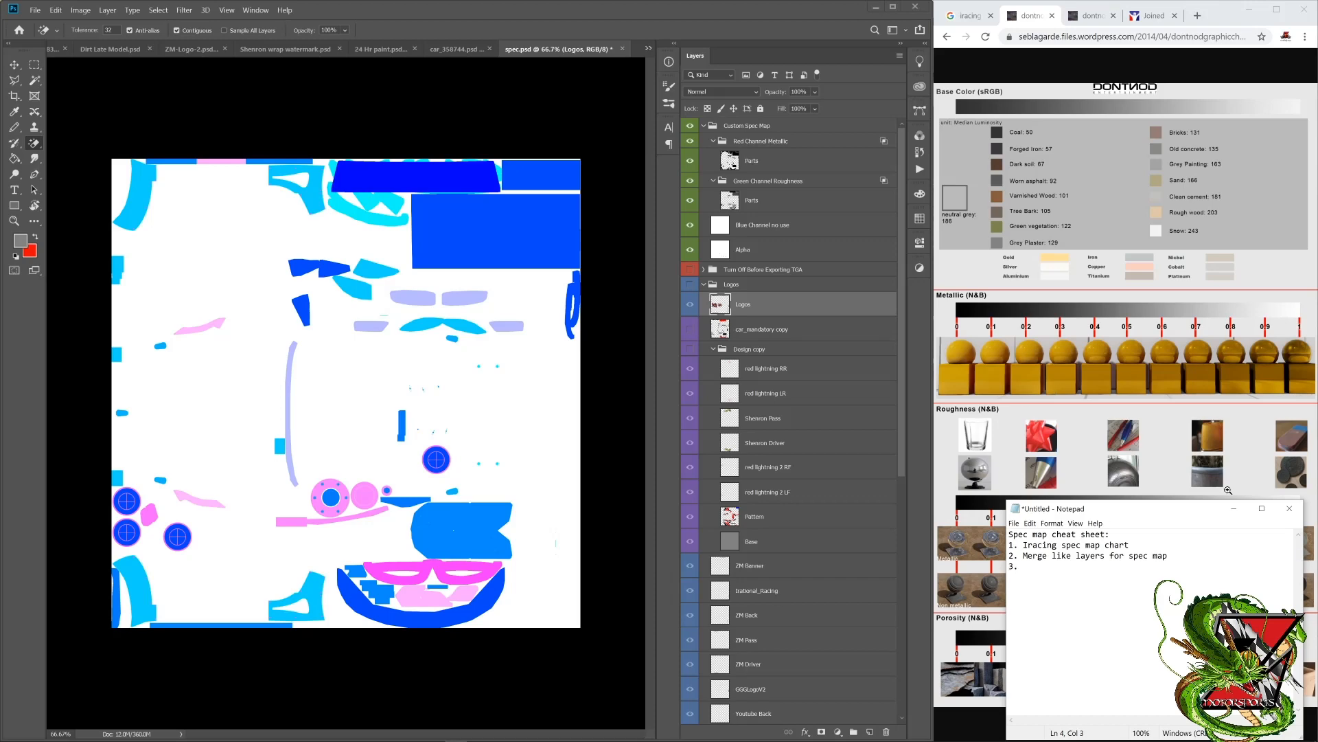
pyautogui.click(962, 270)
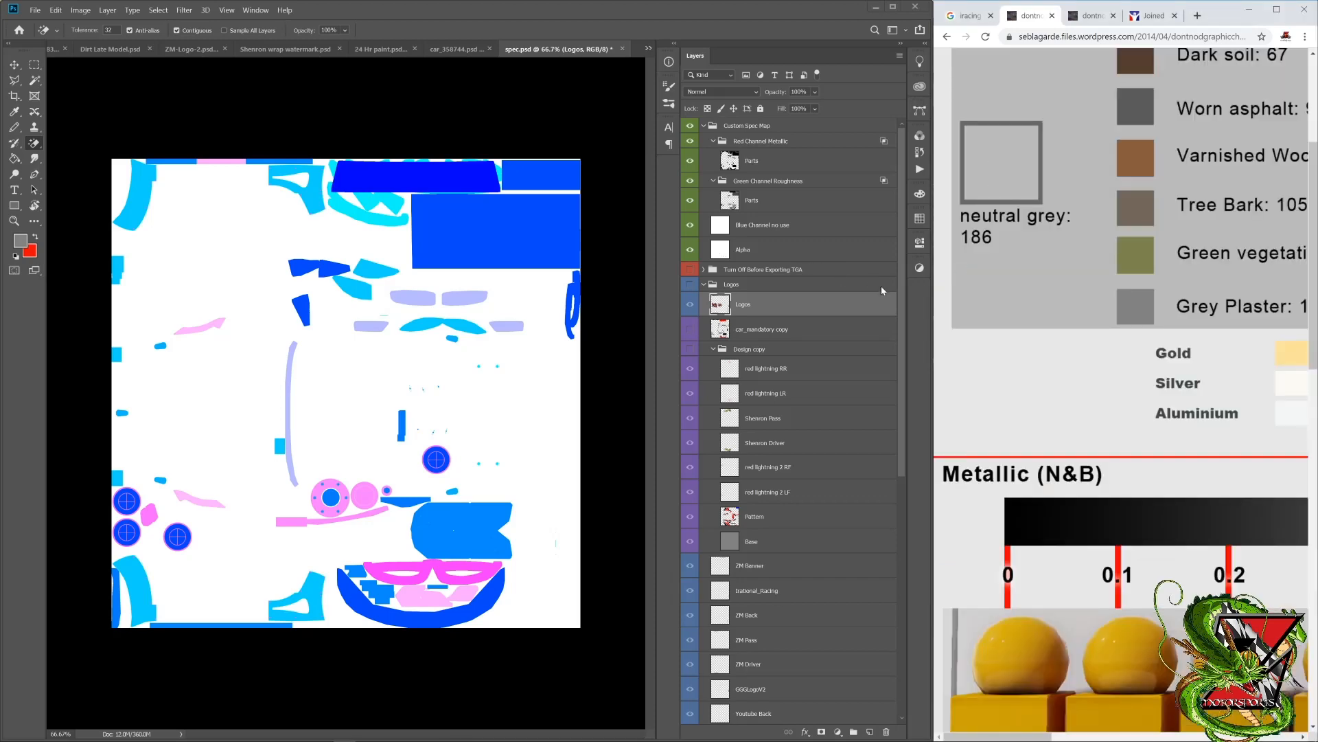
pyautogui.rightClick(1005, 311)
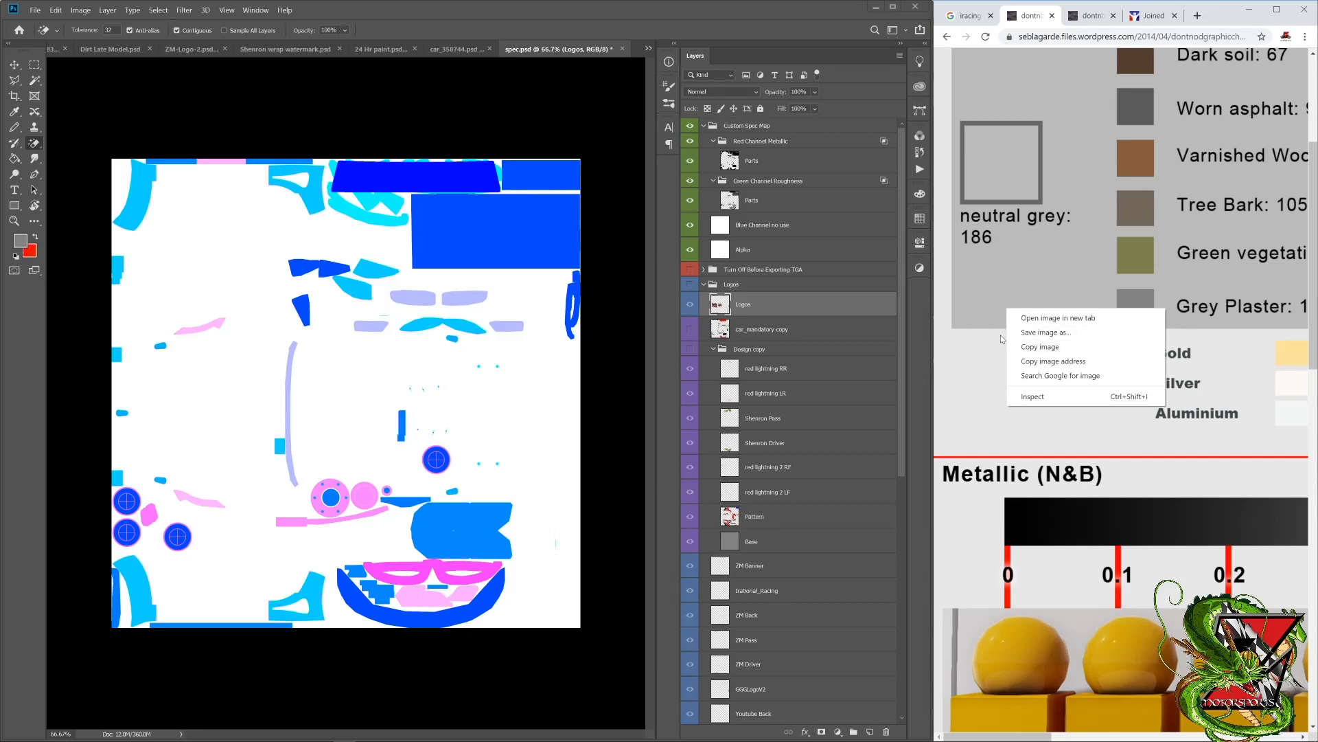
pyautogui.click(997, 334)
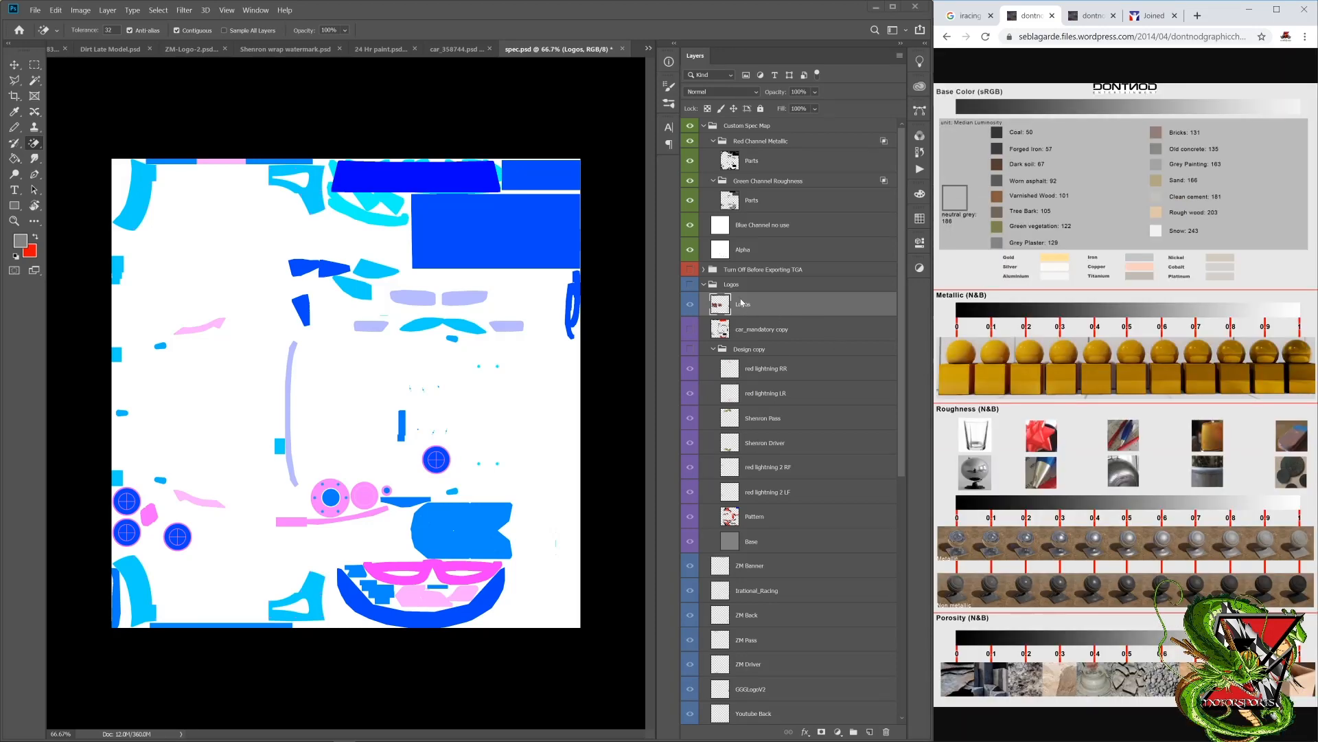
# Step: Move the merged Logos layer below Alpha in the Custom Spec Map group and delete the car_mandatory copy layer
pyautogui.moveTo(732, 292); pyautogui.dragTo(768, 266)
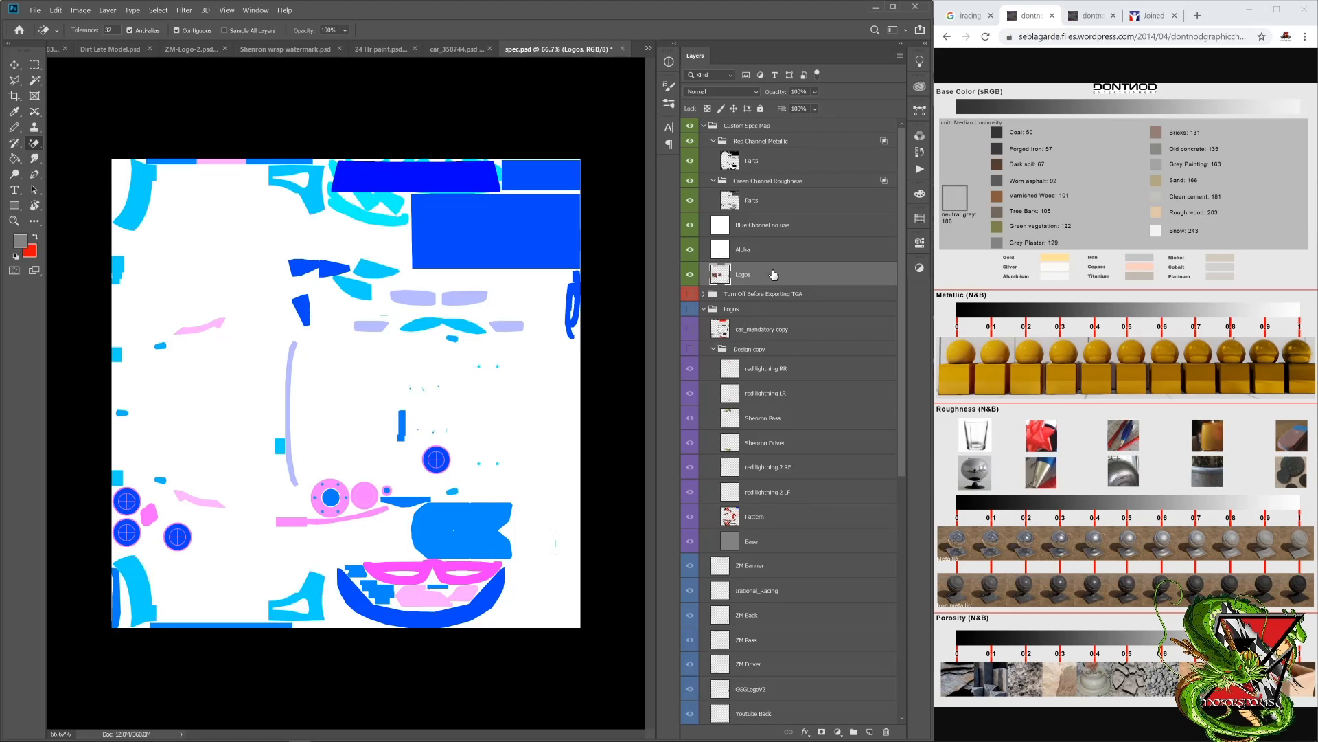
pyautogui.click(759, 331)
pyautogui.scroll(-5, 801, 501)
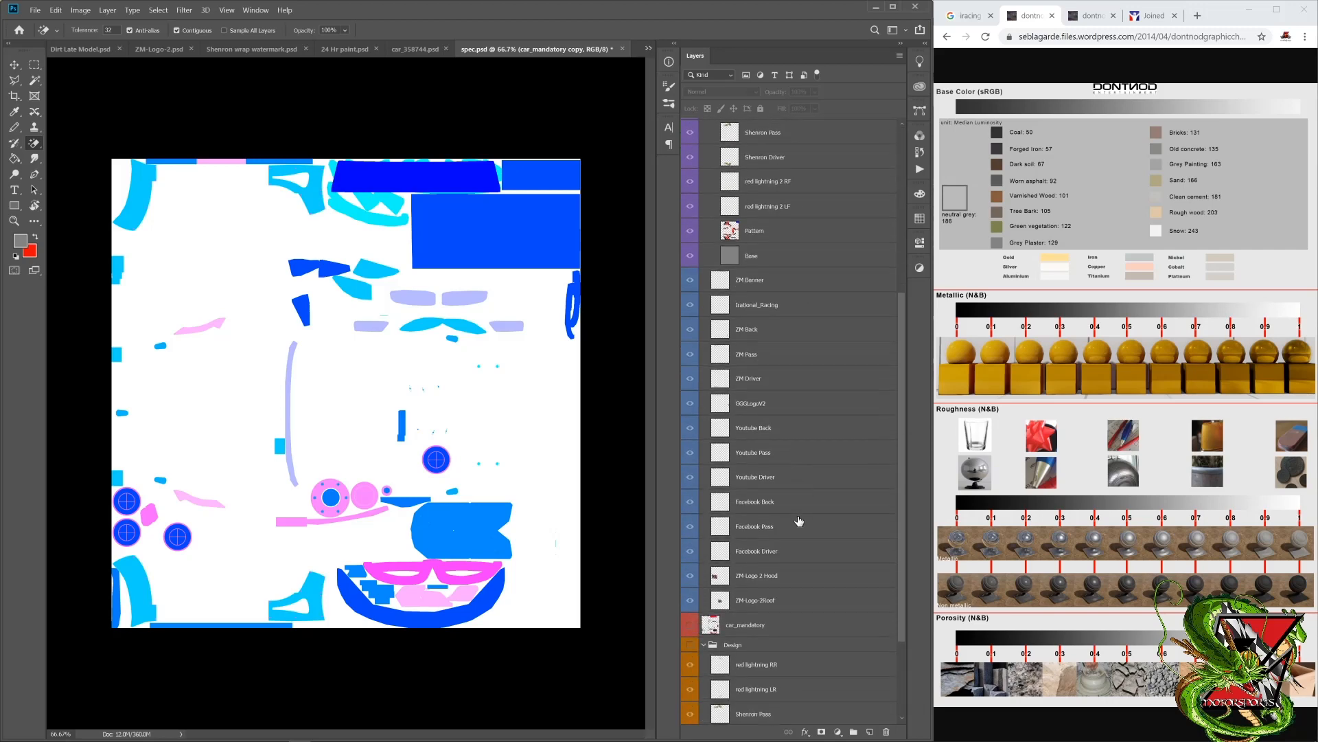
pyautogui.scroll(4, 779, 261)
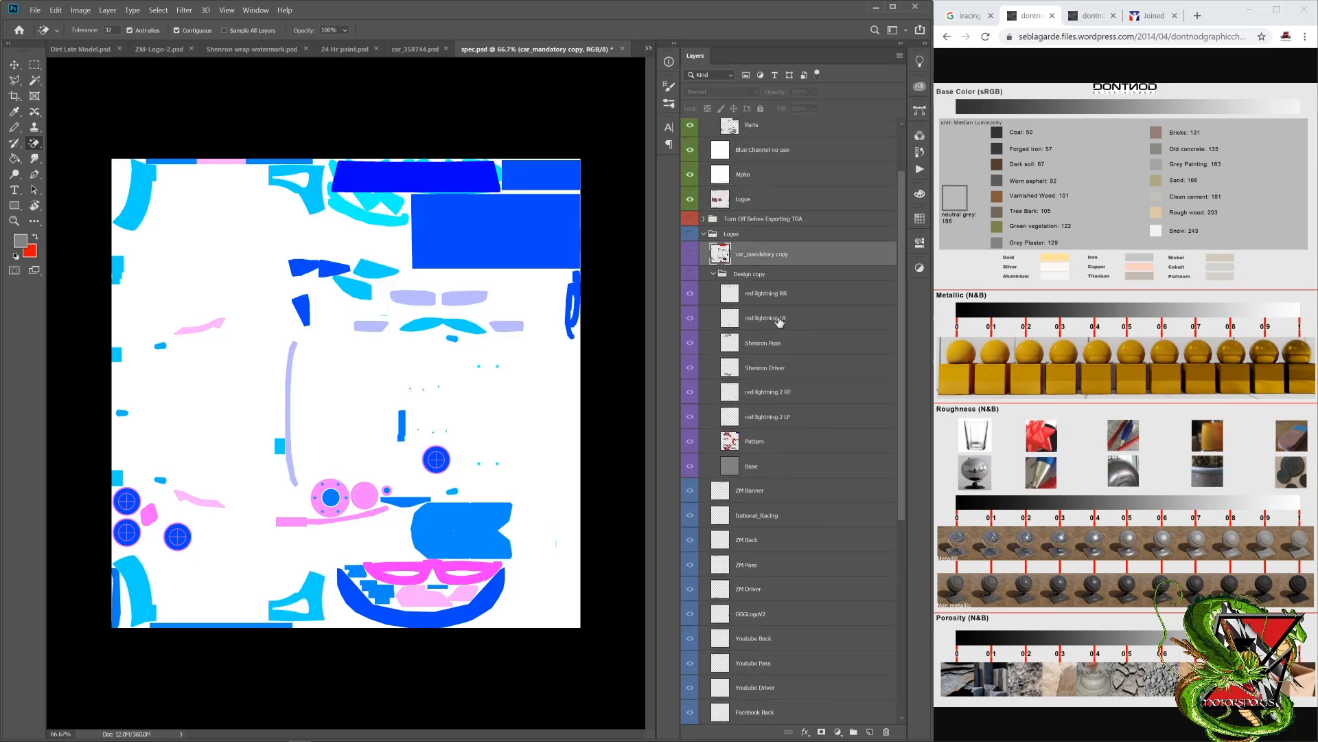
pyautogui.rightClick(780, 258)
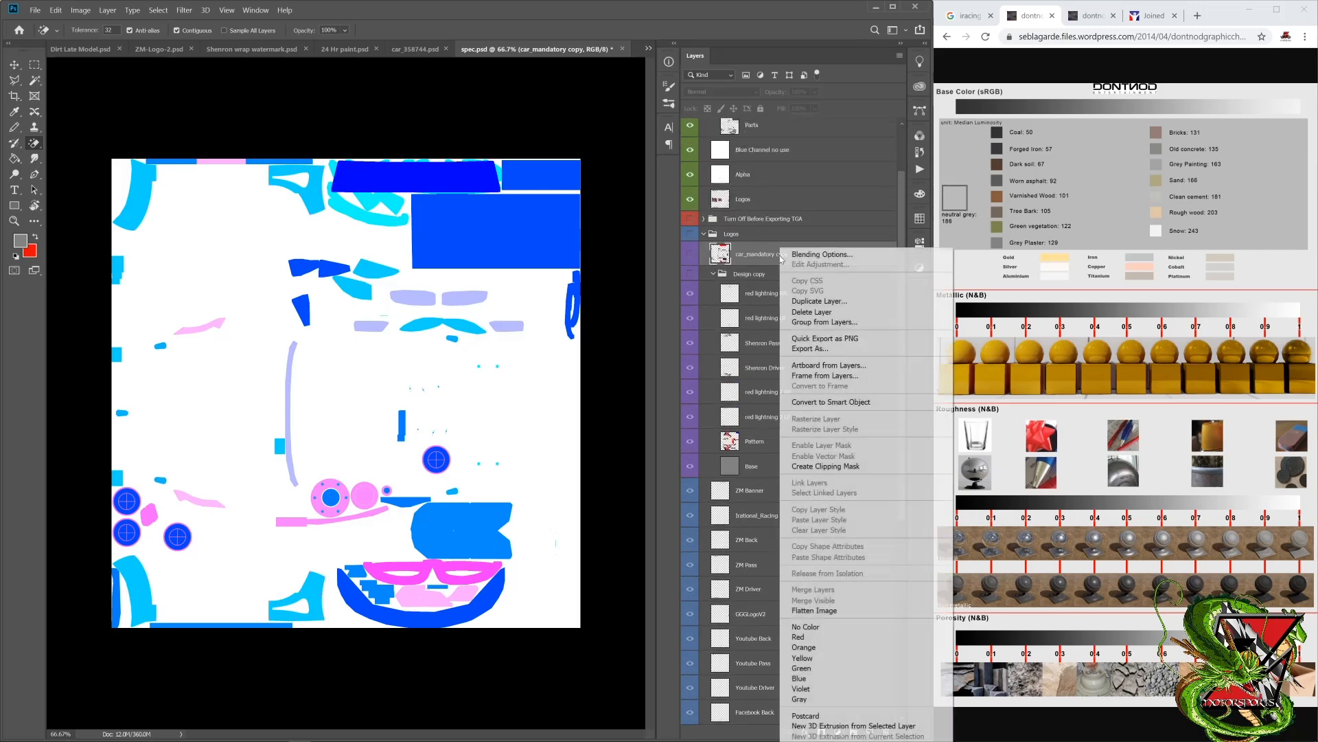
pyautogui.click(803, 313)
pyautogui.click(500, 257)
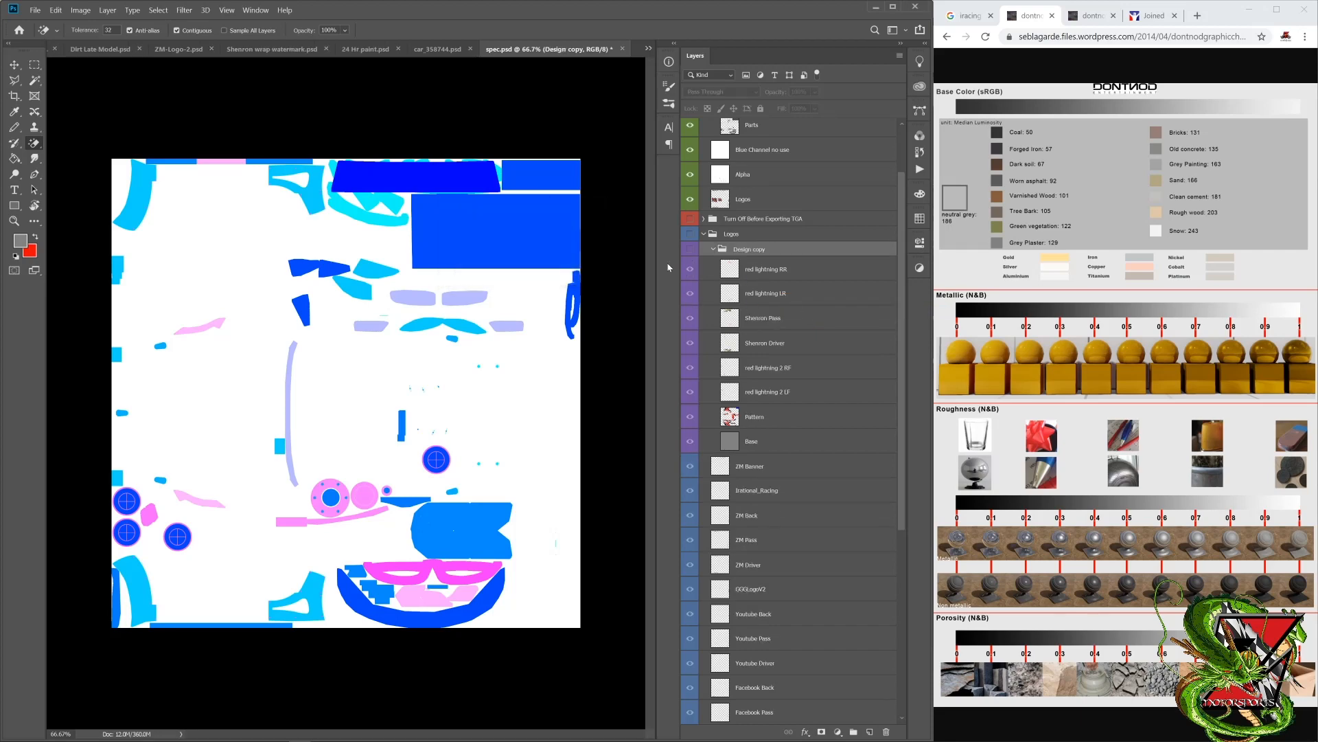
# Step: Merge the red lightning RR, red lightning LR, red lightning 2 RF and red lightning 2 LF layers in the Design copy group
pyautogui.rightClick(736, 253)
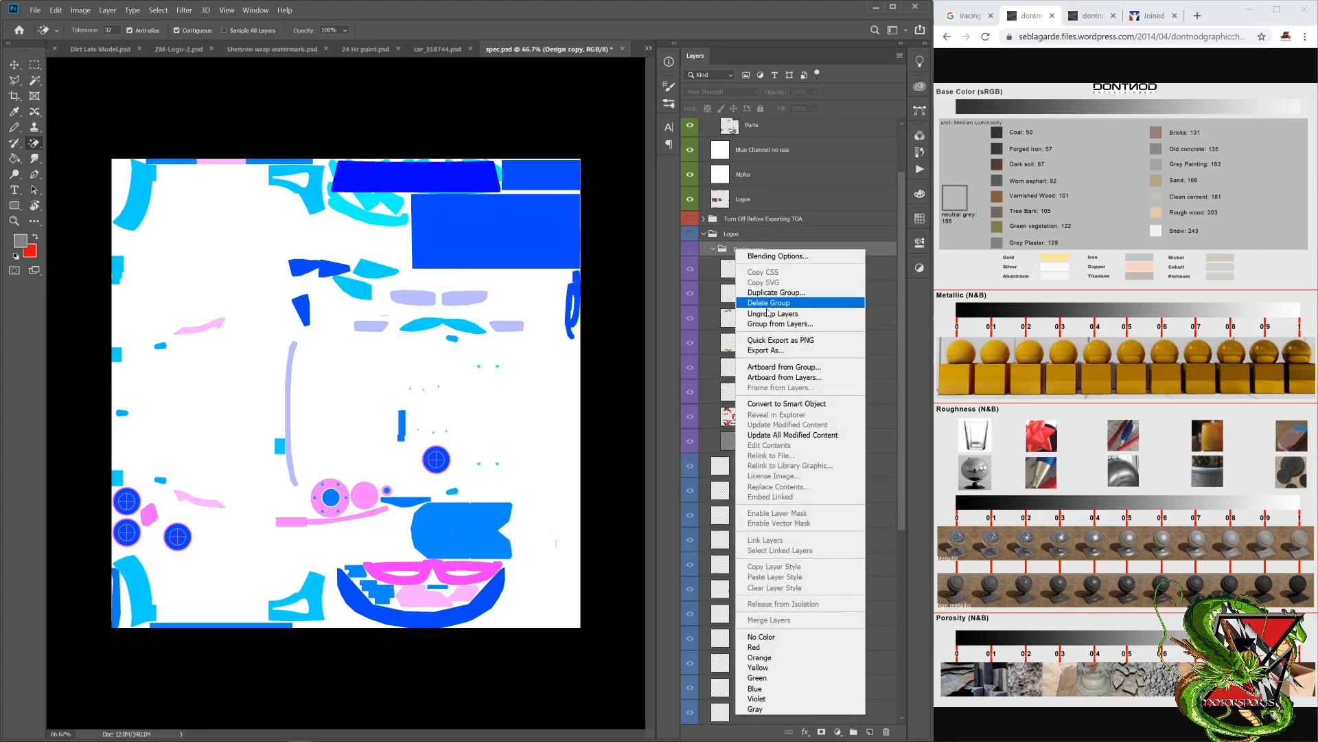
pyautogui.click(708, 250)
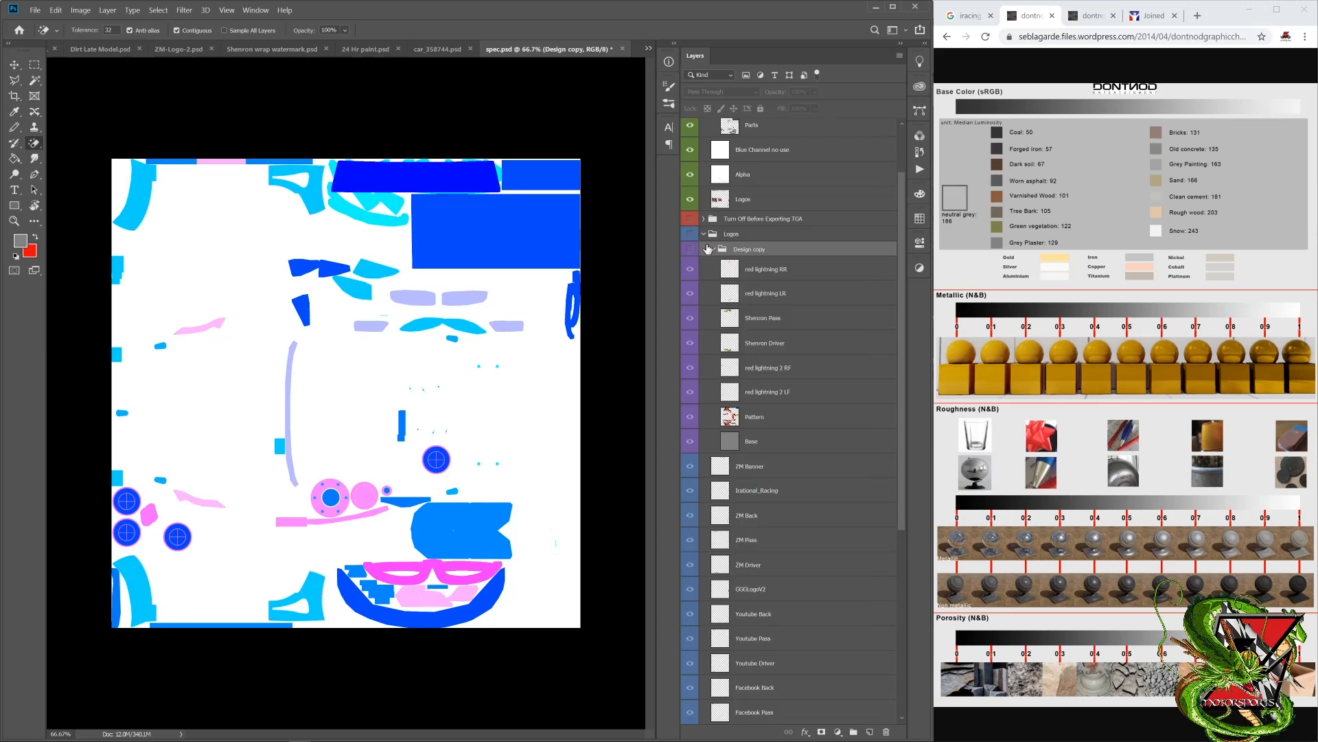
pyautogui.click(766, 271)
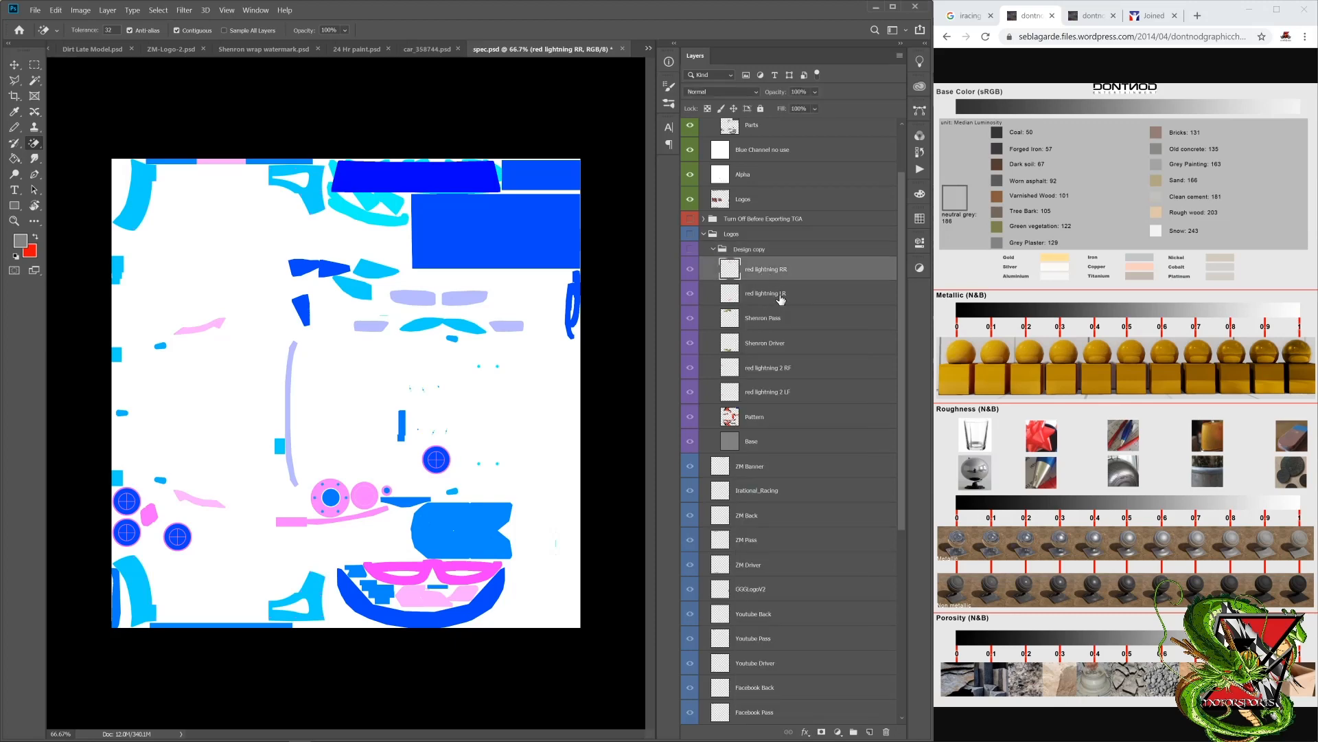
pyautogui.click(780, 297)
pyautogui.click(783, 272)
pyautogui.keyDown('shift'); pyautogui.click(788, 295); pyautogui.keyUp('shift')
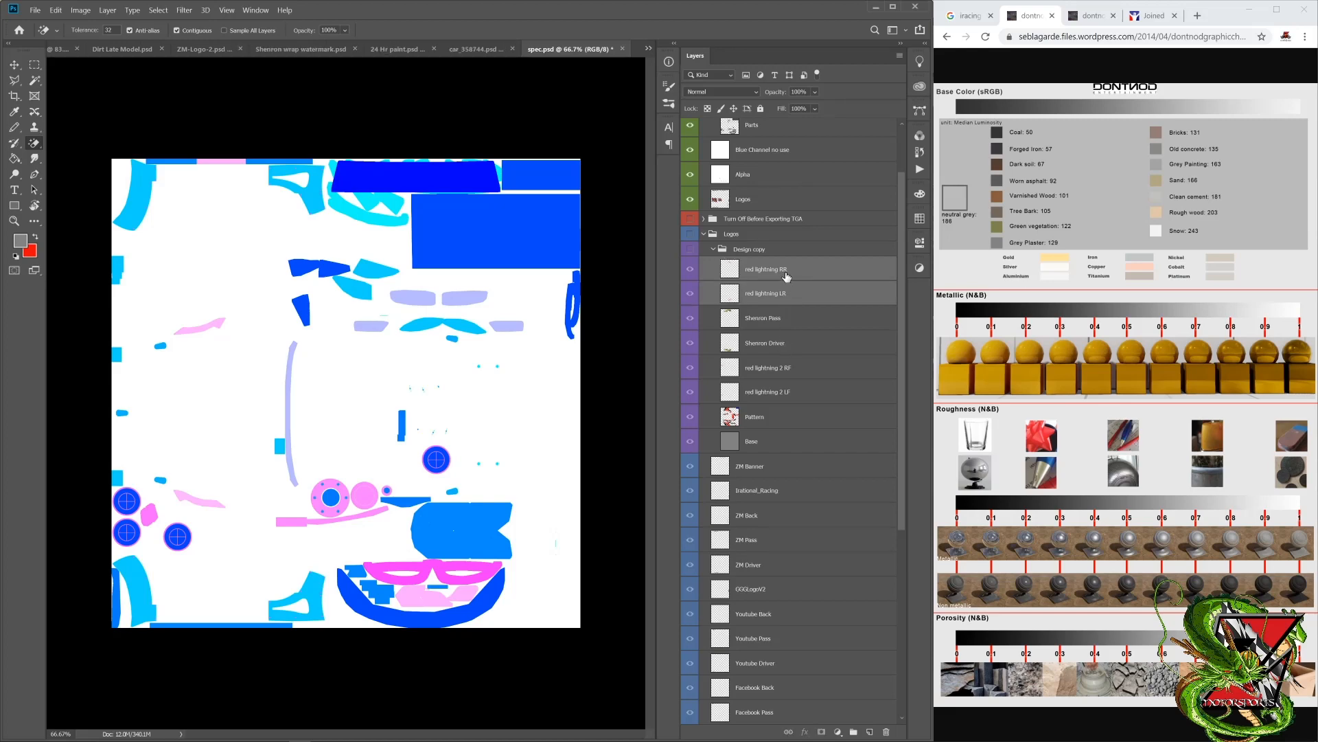
pyautogui.keyDown('ctrl'); pyautogui.click(794, 371); pyautogui.keyUp('ctrl')
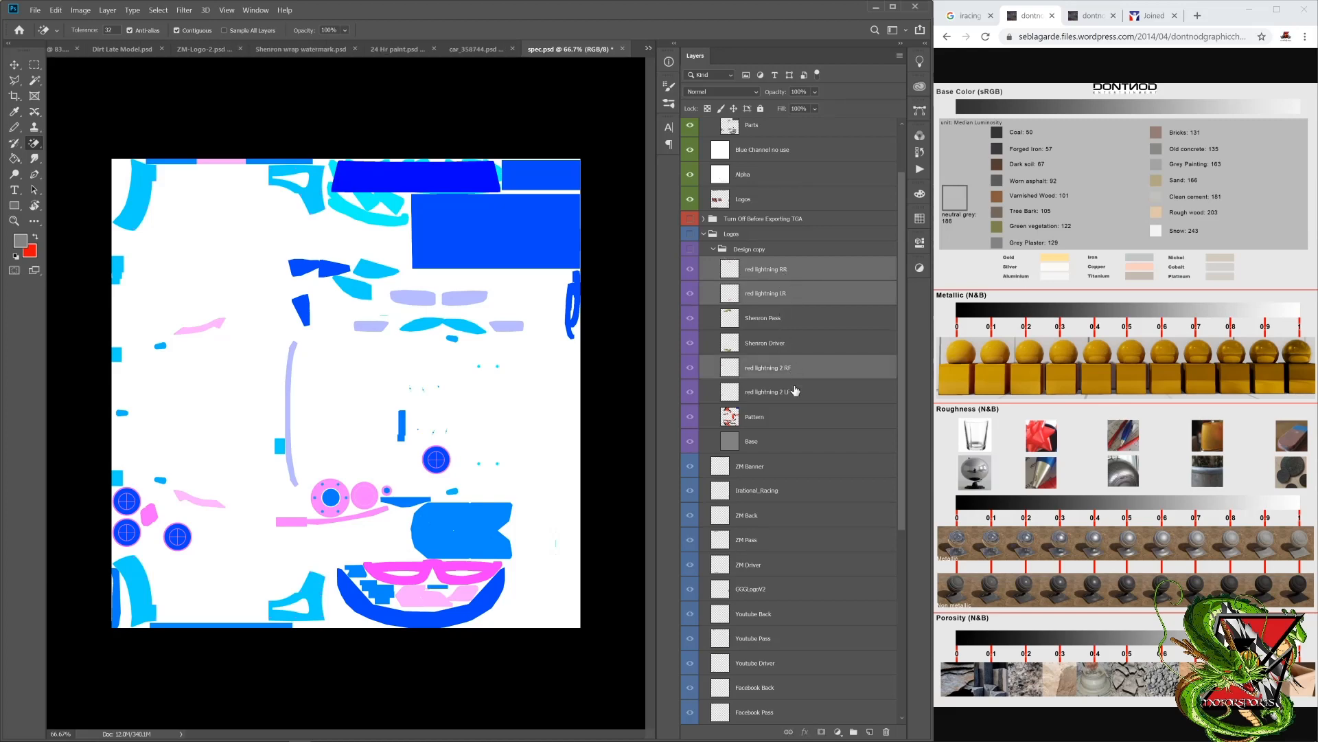
pyautogui.keyDown('ctrl'); pyautogui.click(795, 392); pyautogui.keyUp('ctrl')
pyautogui.rightClick(796, 392)
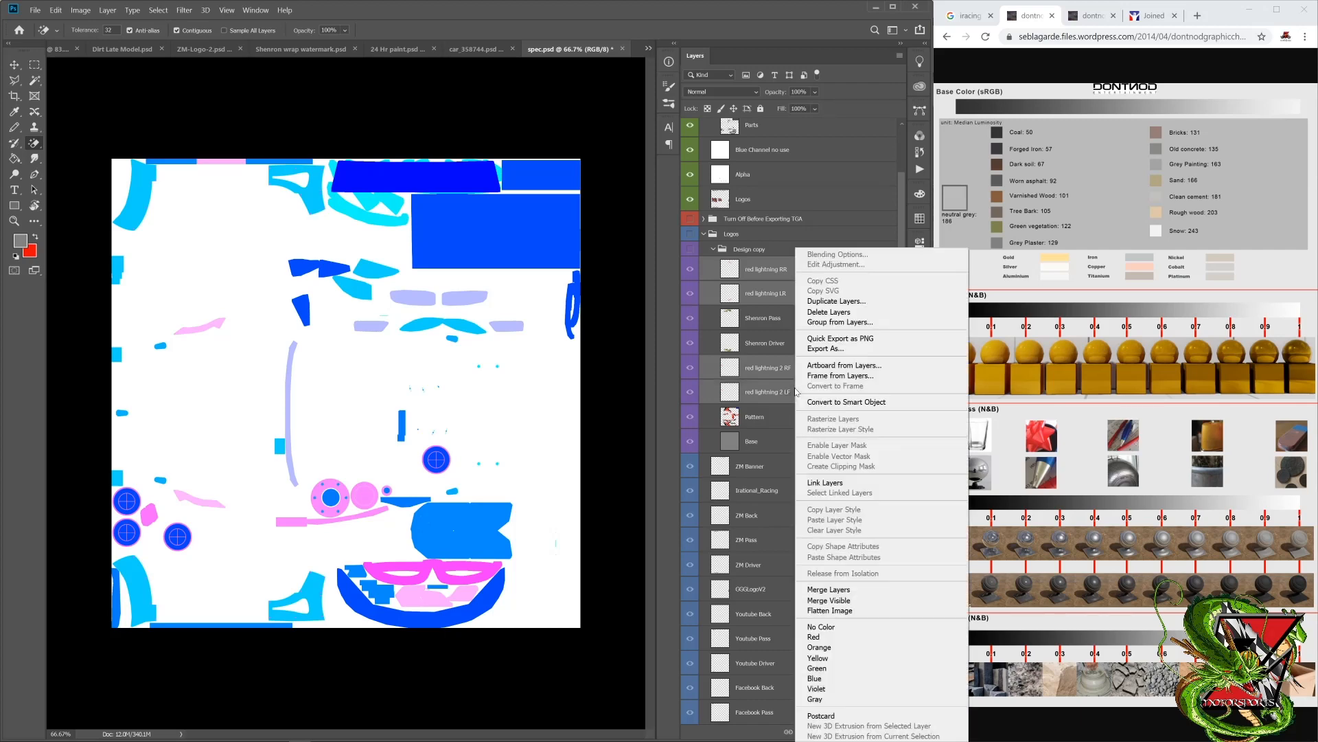
pyautogui.click(849, 589)
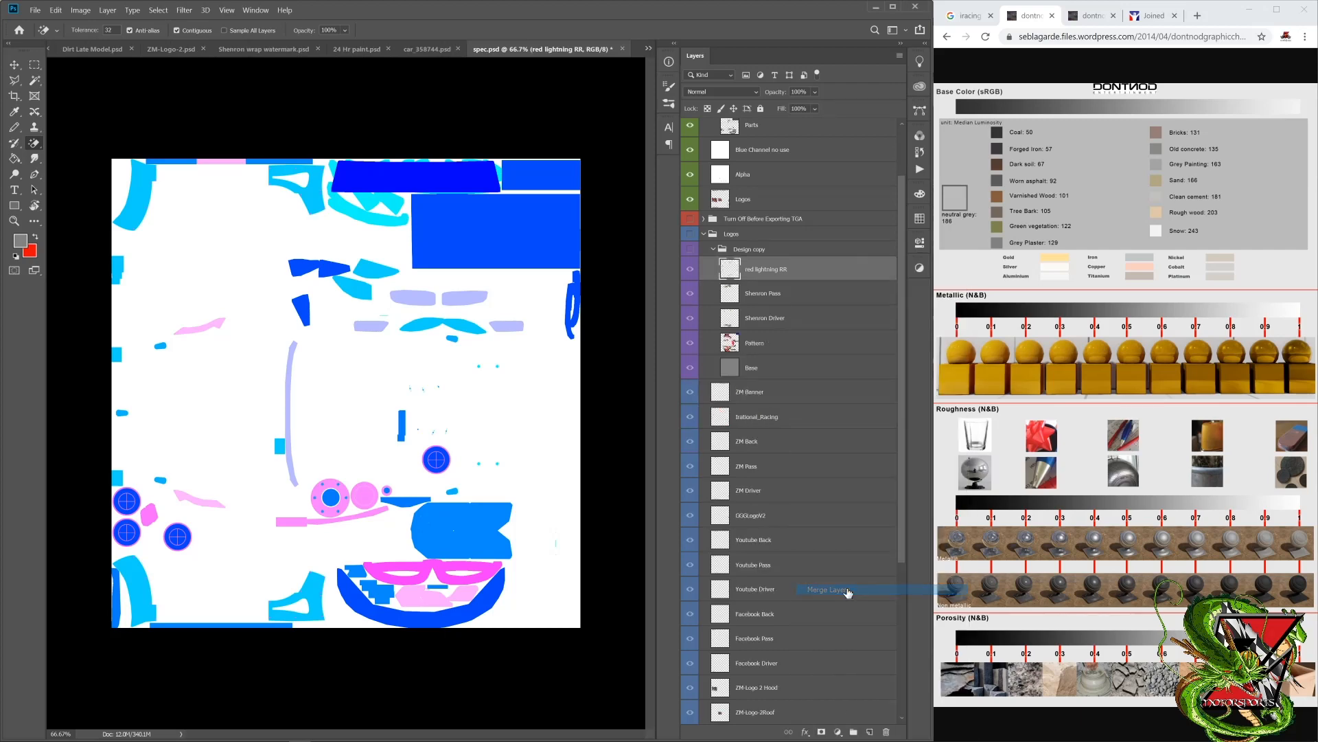
# Step: Rename the merged lightning layer to "red lightning" and move it below Logos in the Custom Spec Map group
pyautogui.doubleClick(780, 272)
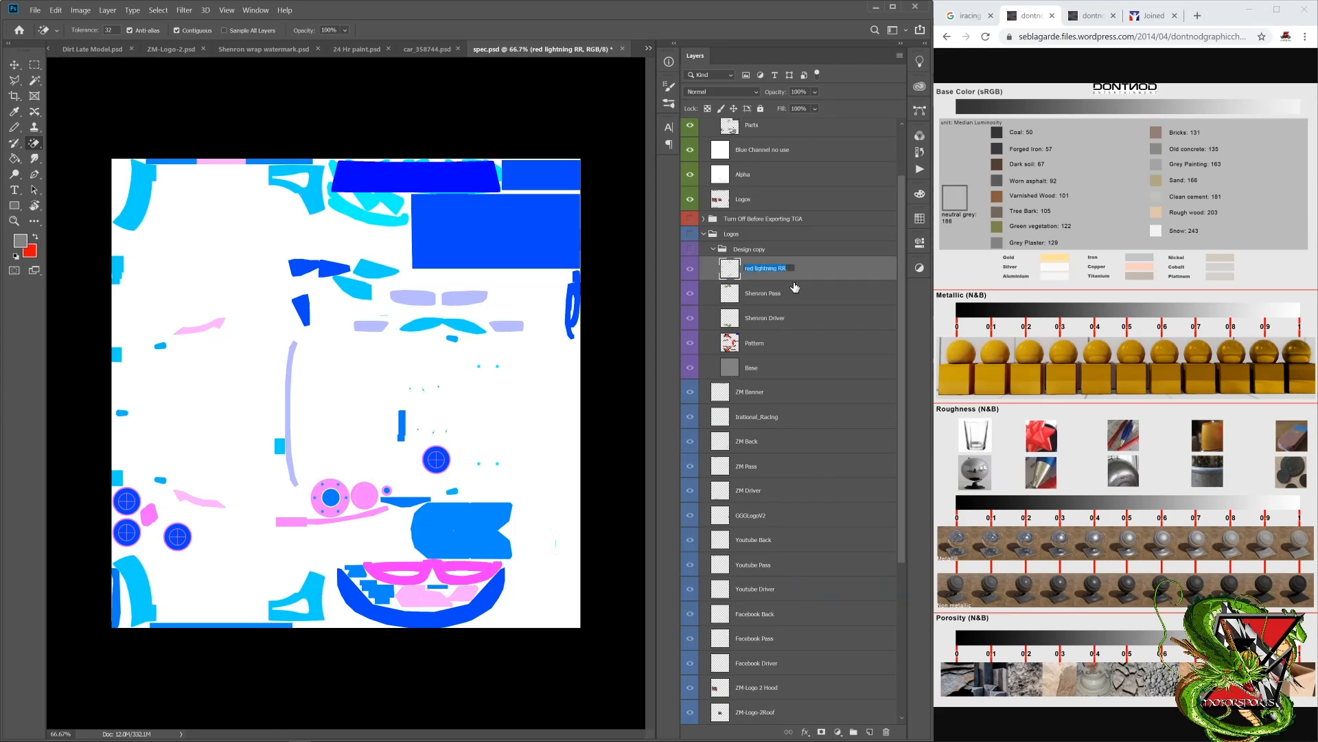
pyautogui.press('Right')
pyautogui.press('Return')
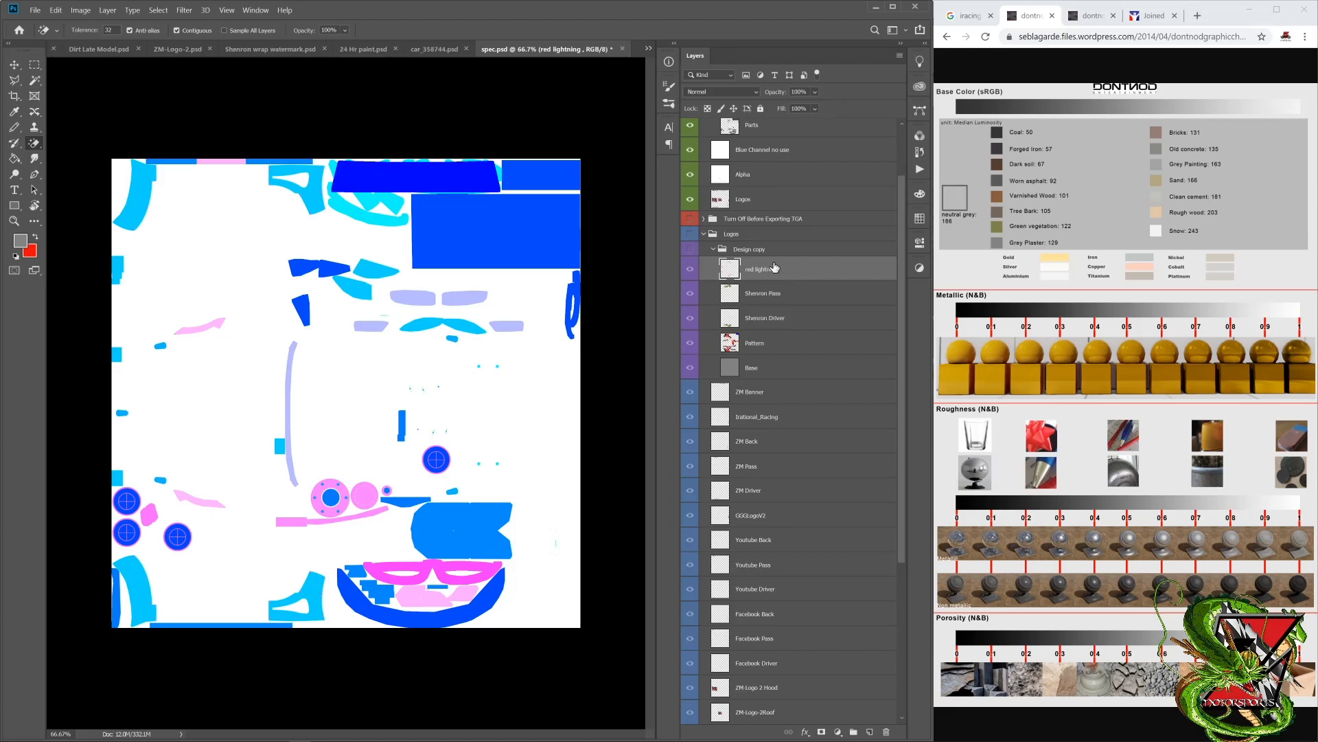
pyautogui.moveTo(775, 267); pyautogui.dragTo(754, 207)
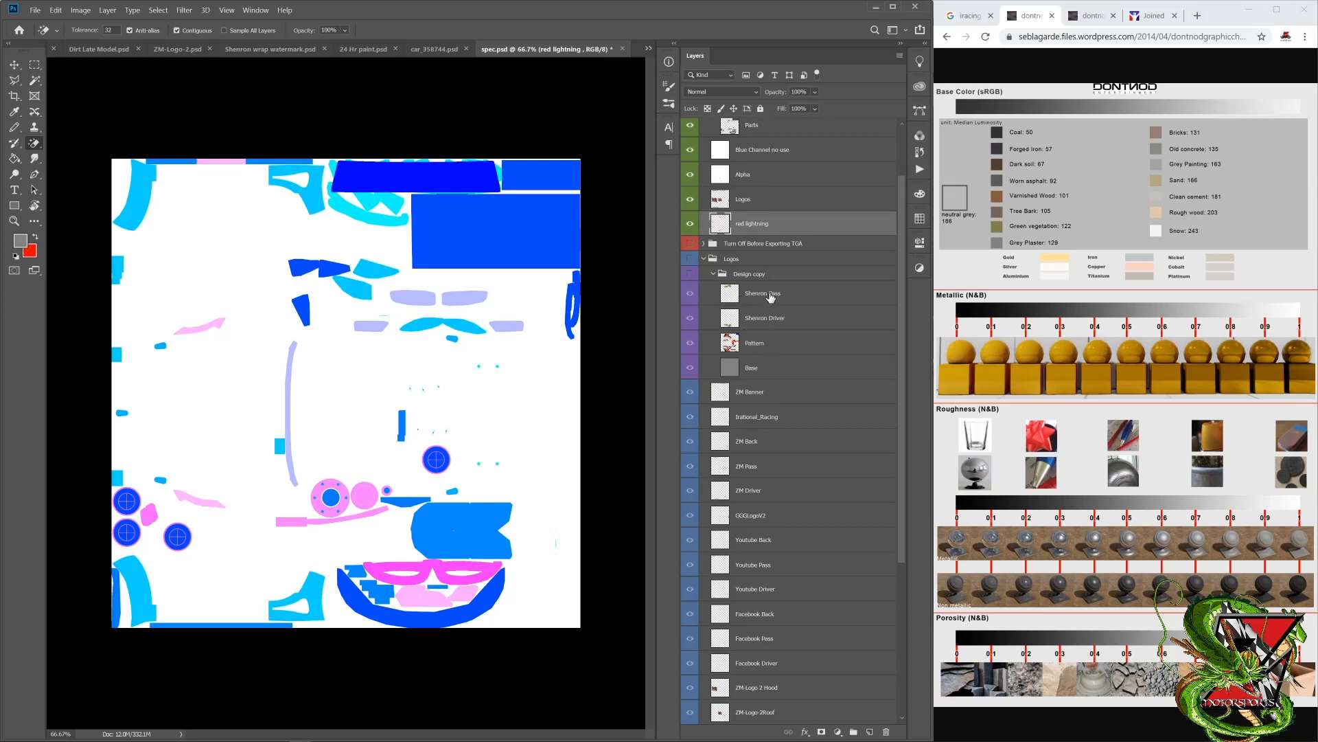
# Step: Merge the Shenron Pass and Shenron Driver layers in the Design copy group
pyautogui.click(795, 303)
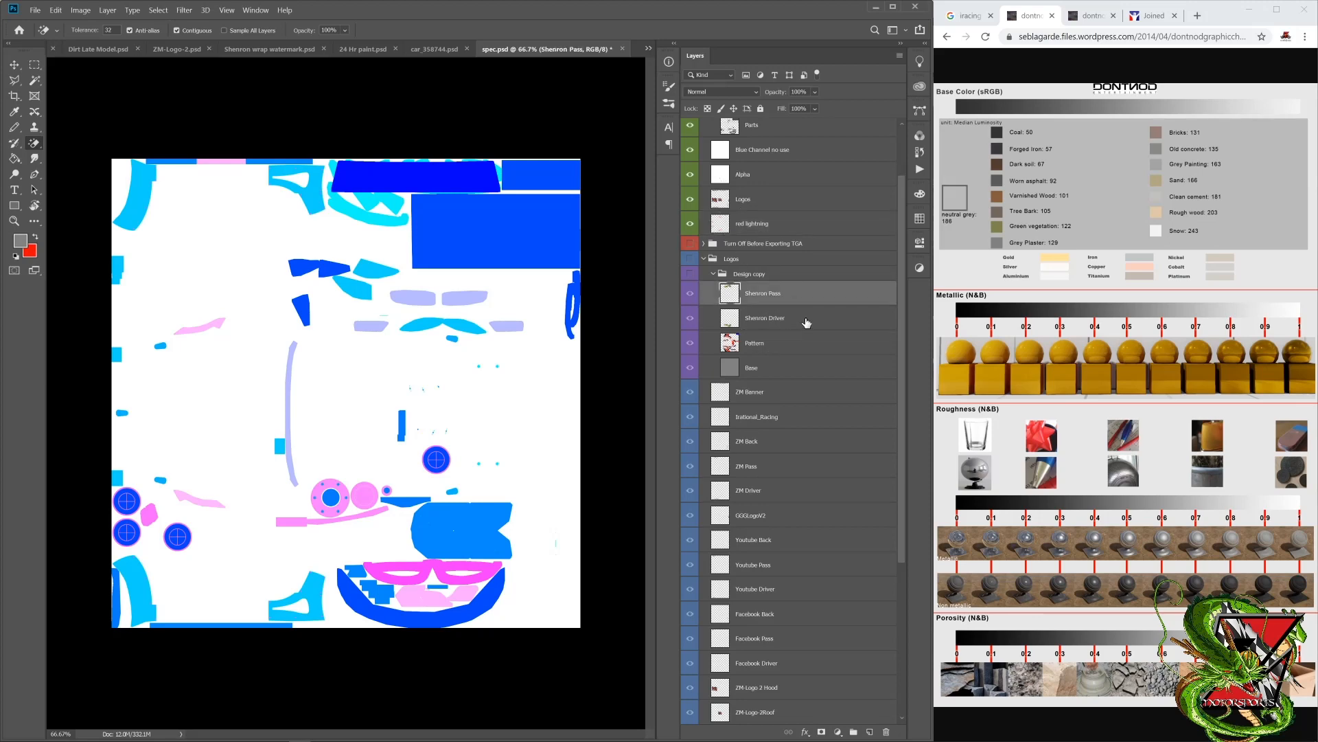
pyautogui.keyDown('shift'); pyautogui.click(806, 322); pyautogui.keyUp('shift')
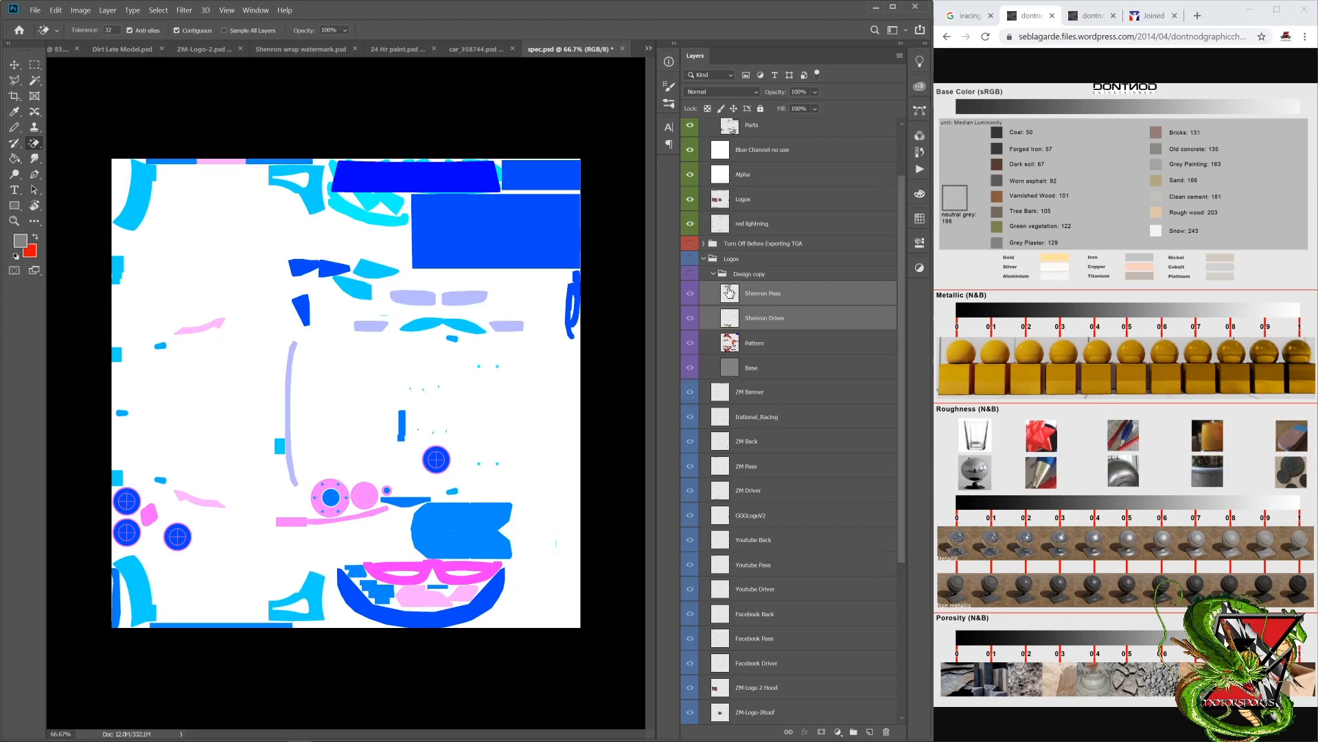
pyautogui.rightClick(794, 302)
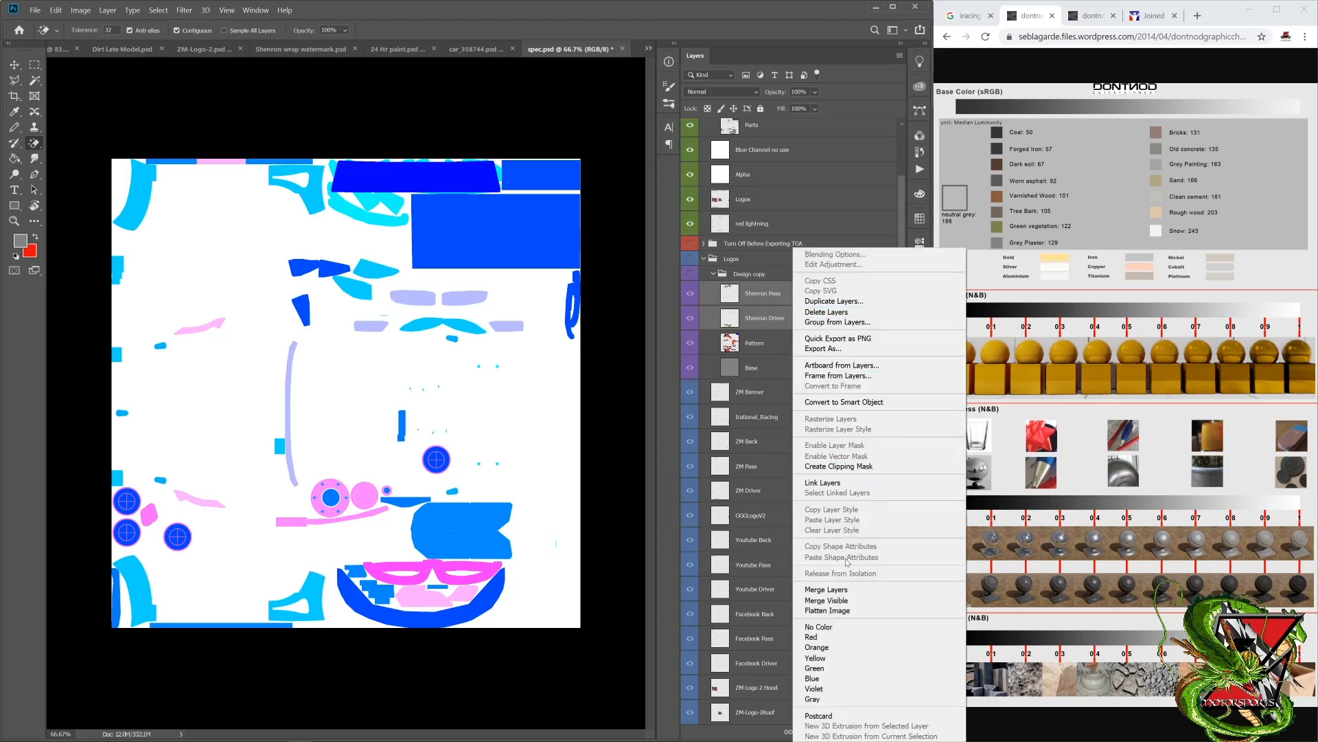
pyautogui.click(847, 595)
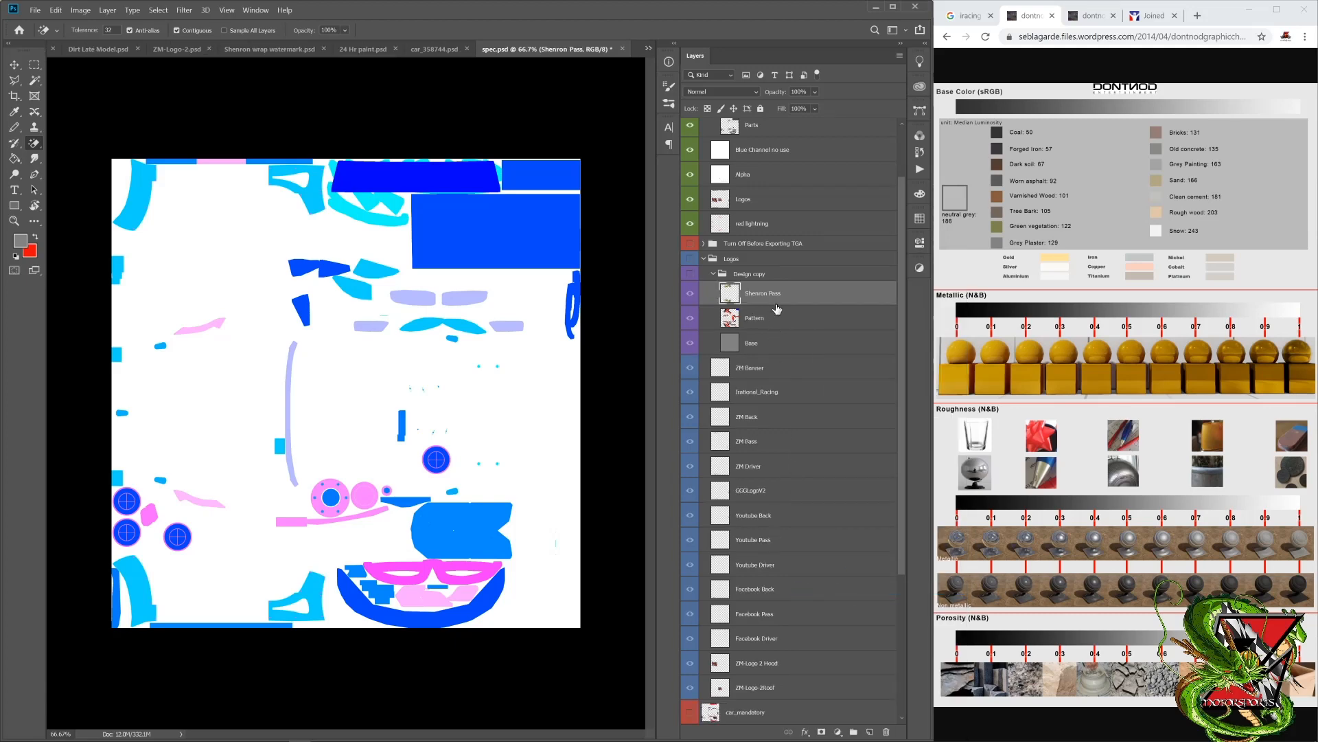
# Step: Rename the merged Shenron layer to "Shenron" and move it below red lightning in the Custom Spec Map group
pyautogui.doubleClick(763, 293)
pyautogui.press('Right')
pyautogui.press('BackSpace')
pyautogui.press('Return')
pyautogui.scroll(1, 777, 300)
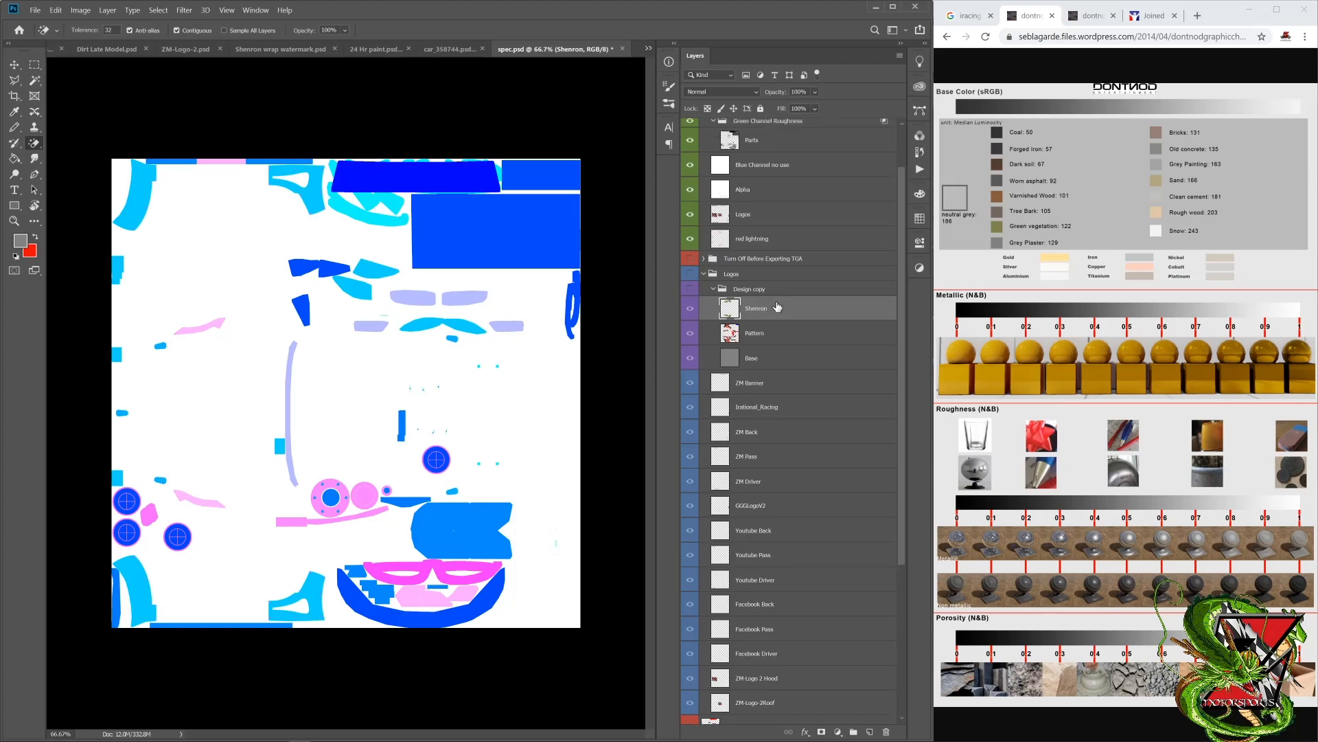
pyautogui.moveTo(774, 302); pyautogui.dragTo(770, 253)
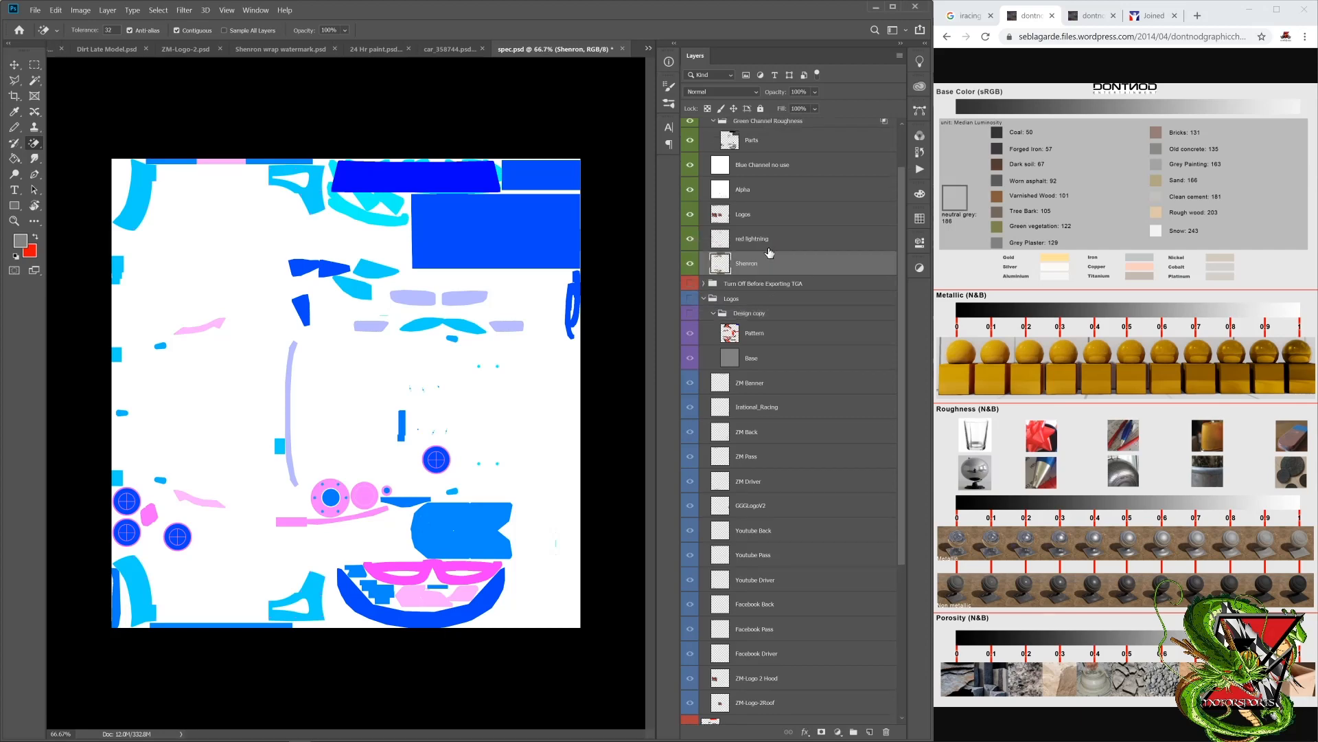
# Step: Move the Pattern and Base layers out of Design copy to just below Shenron and colour-label them green
pyautogui.click(774, 337)
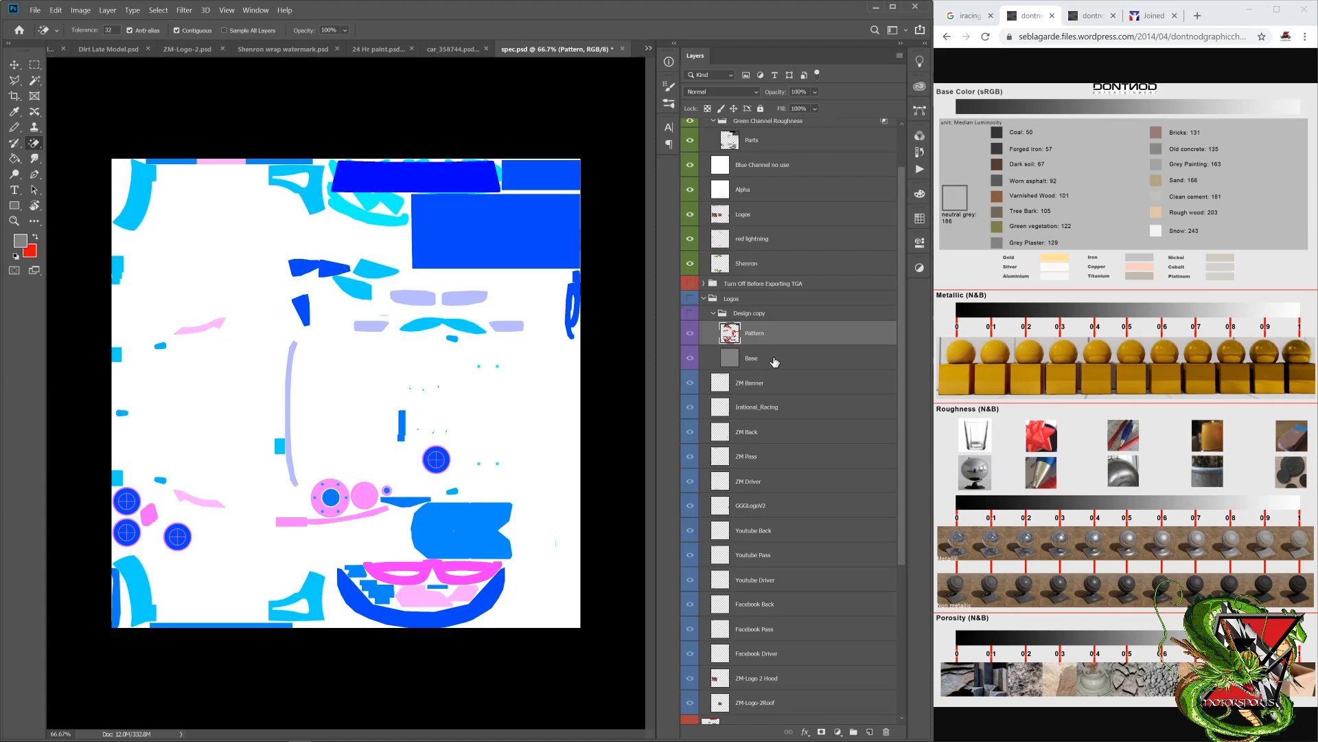
pyautogui.keyDown('shift'); pyautogui.click(776, 357); pyautogui.keyUp('shift')
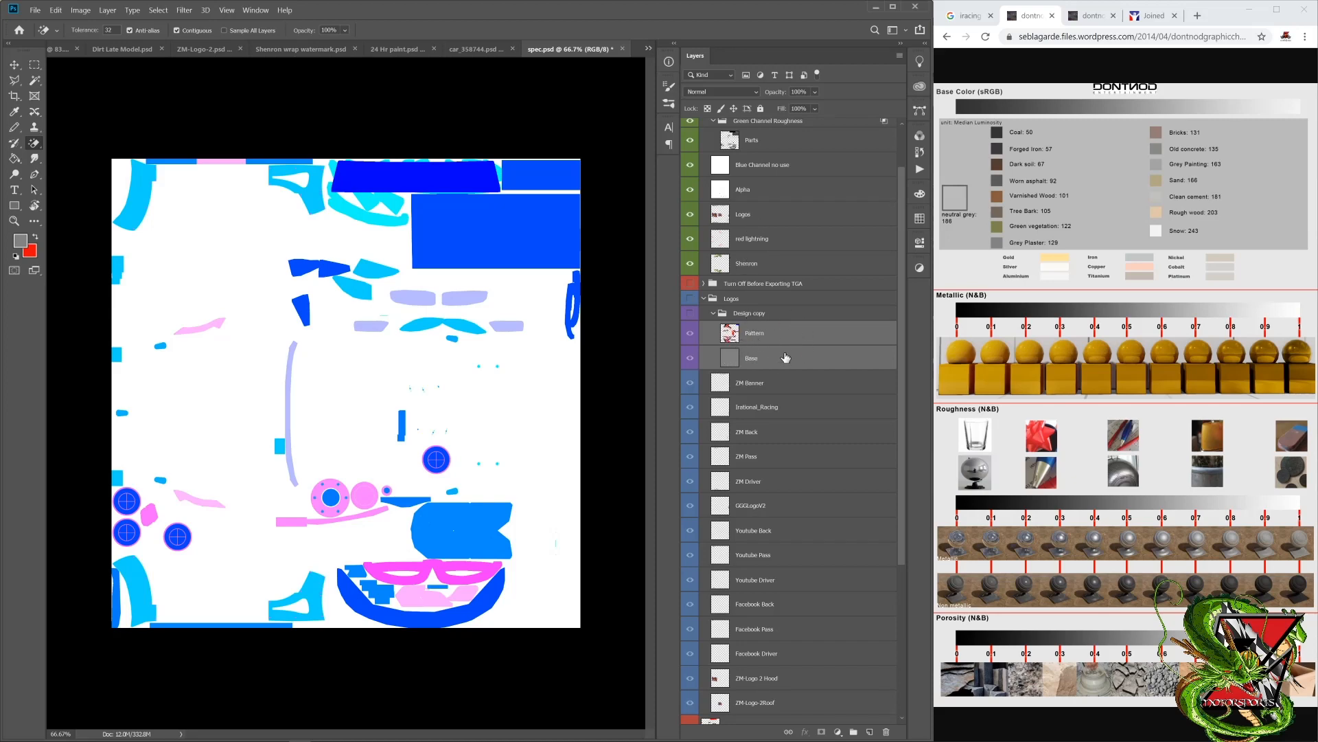
pyautogui.moveTo(784, 346); pyautogui.dragTo(766, 287)
pyautogui.rightClick(692, 285)
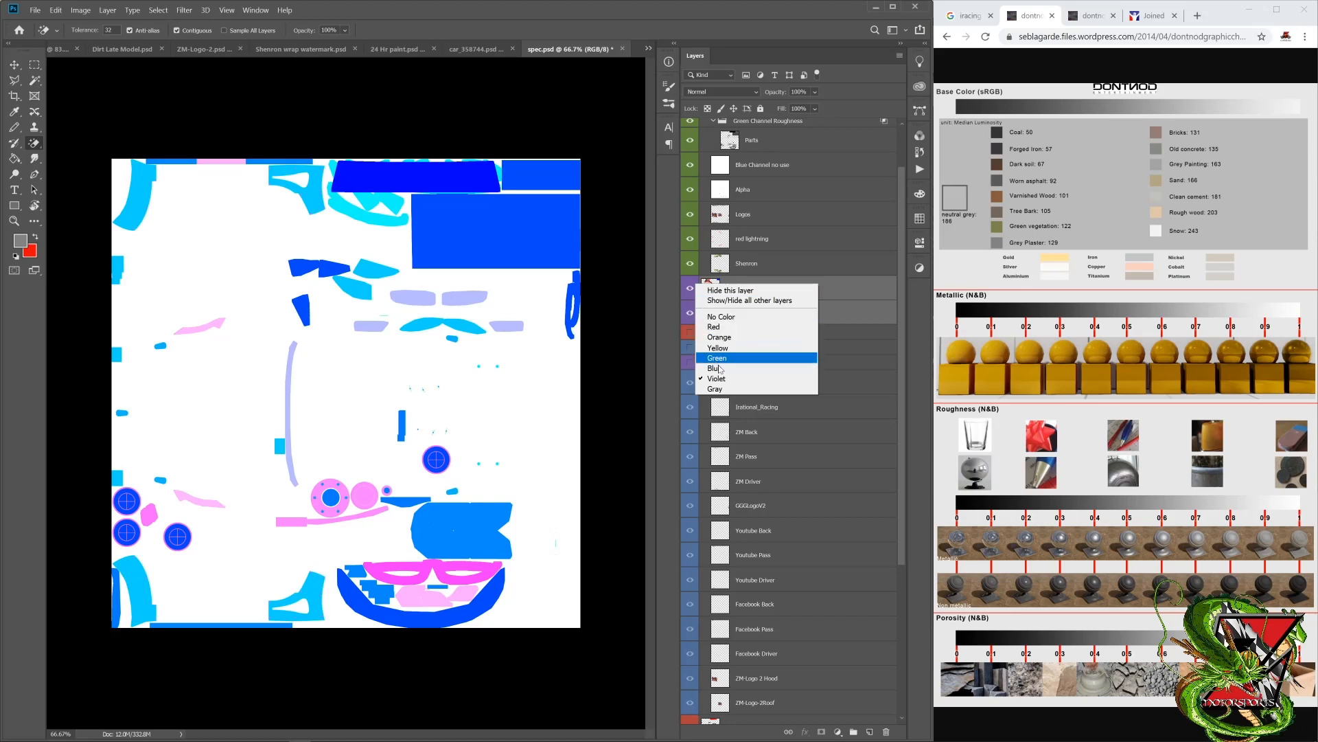
pyautogui.click(718, 359)
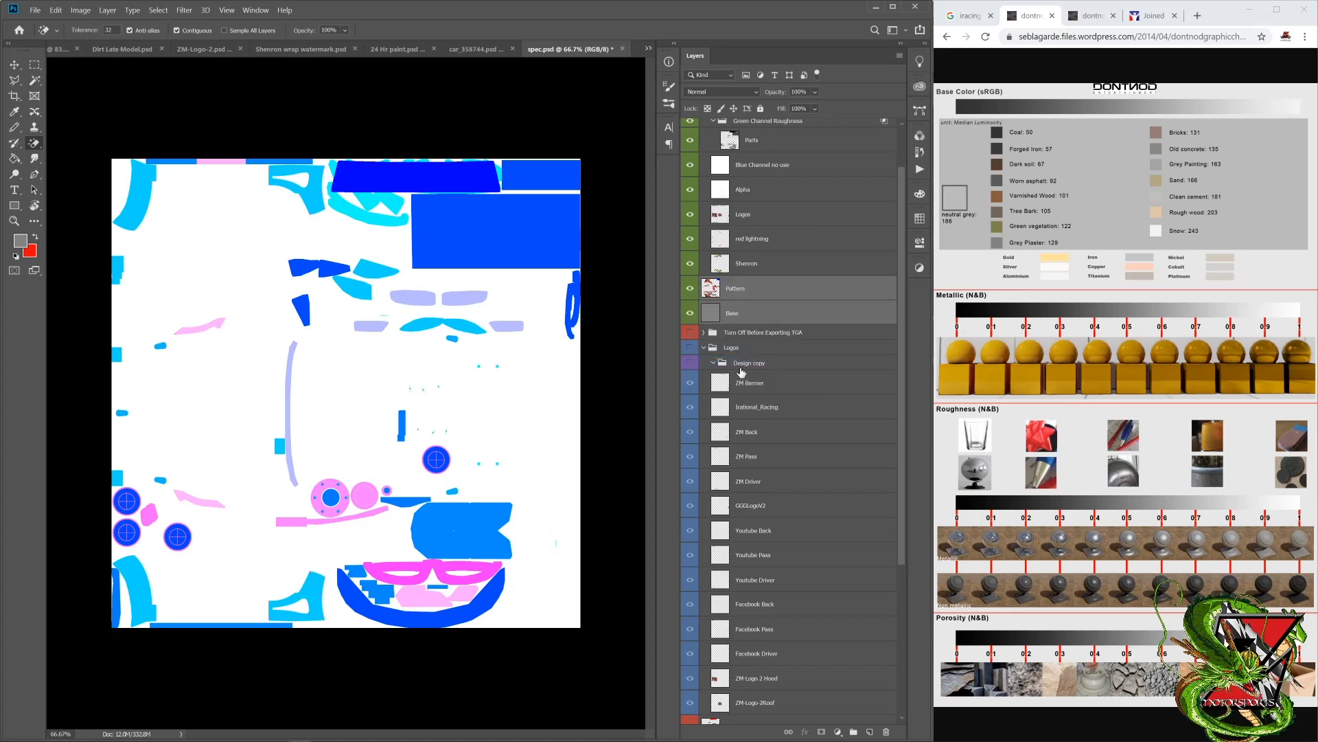
# Step: Delete the empty Design copy group and collapse the Logos and Design groups
pyautogui.click(741, 369)
pyautogui.rightClick(742, 369)
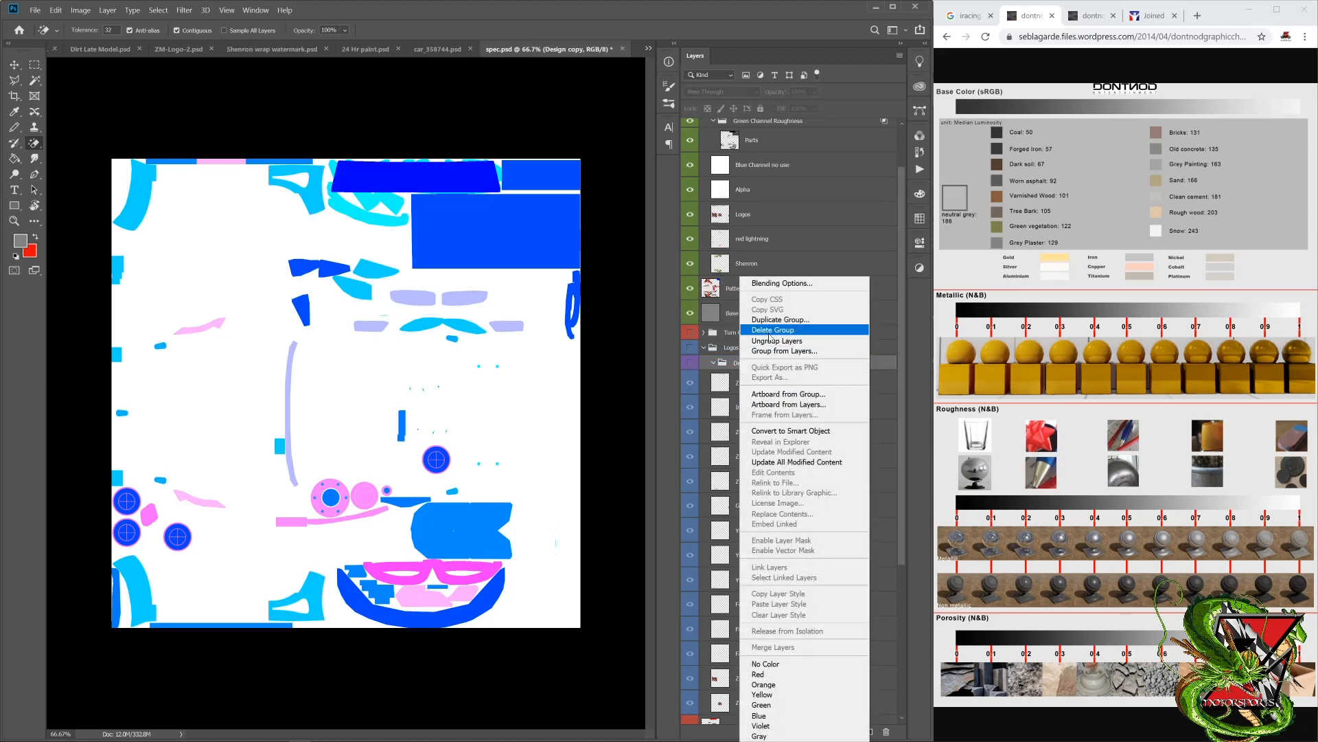
pyautogui.click(770, 332)
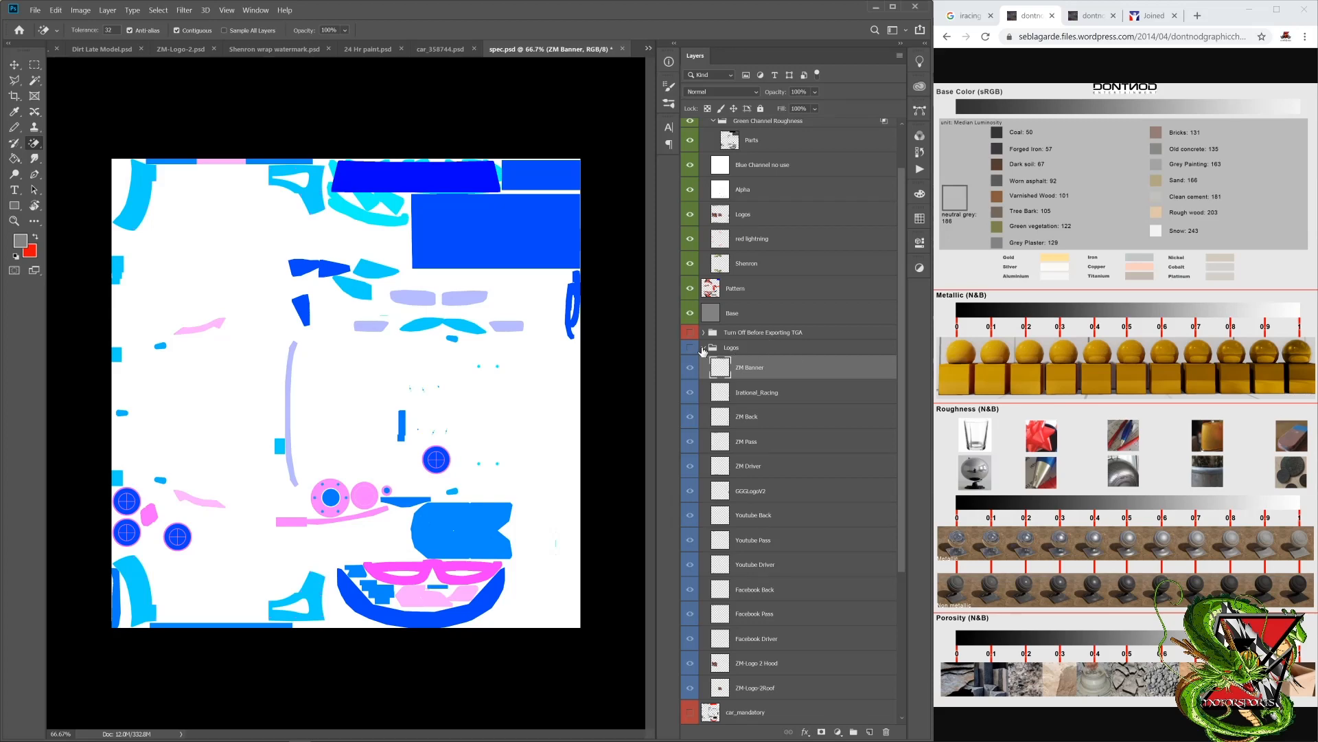
pyautogui.click(703, 348)
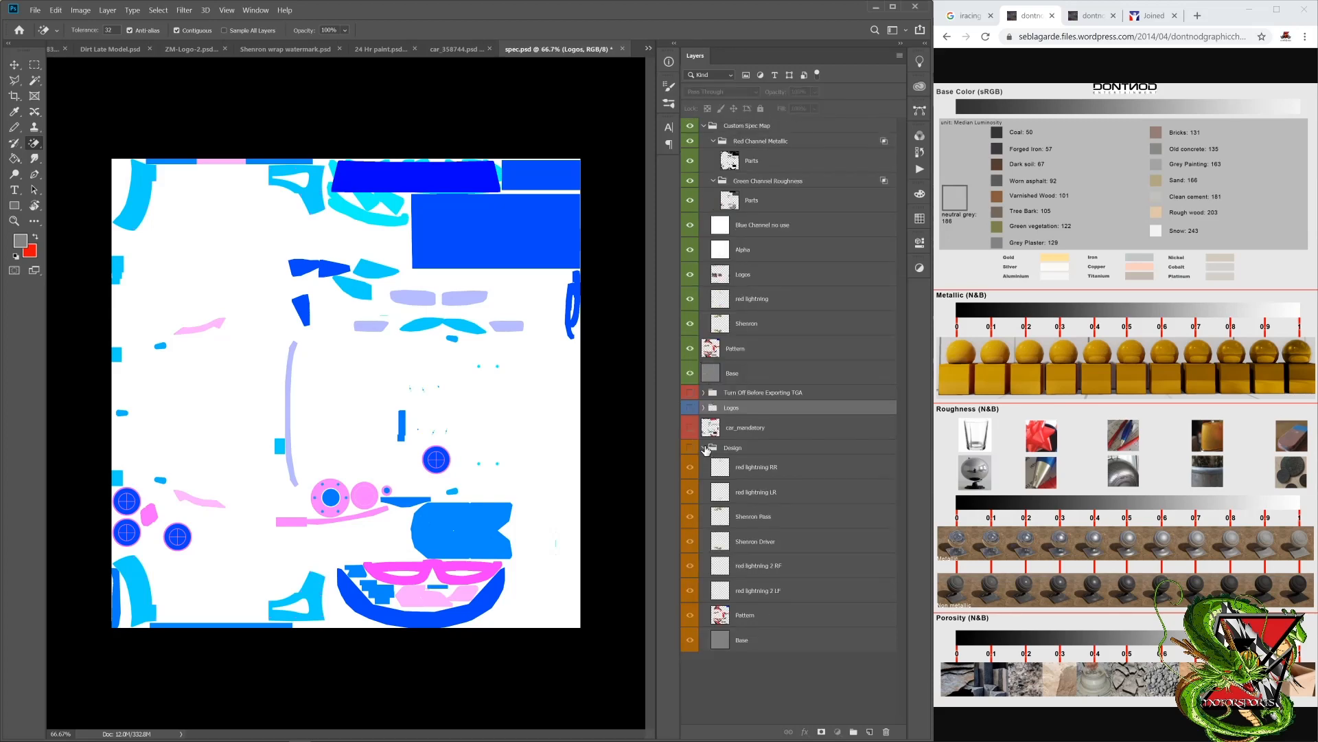
pyautogui.click(704, 447)
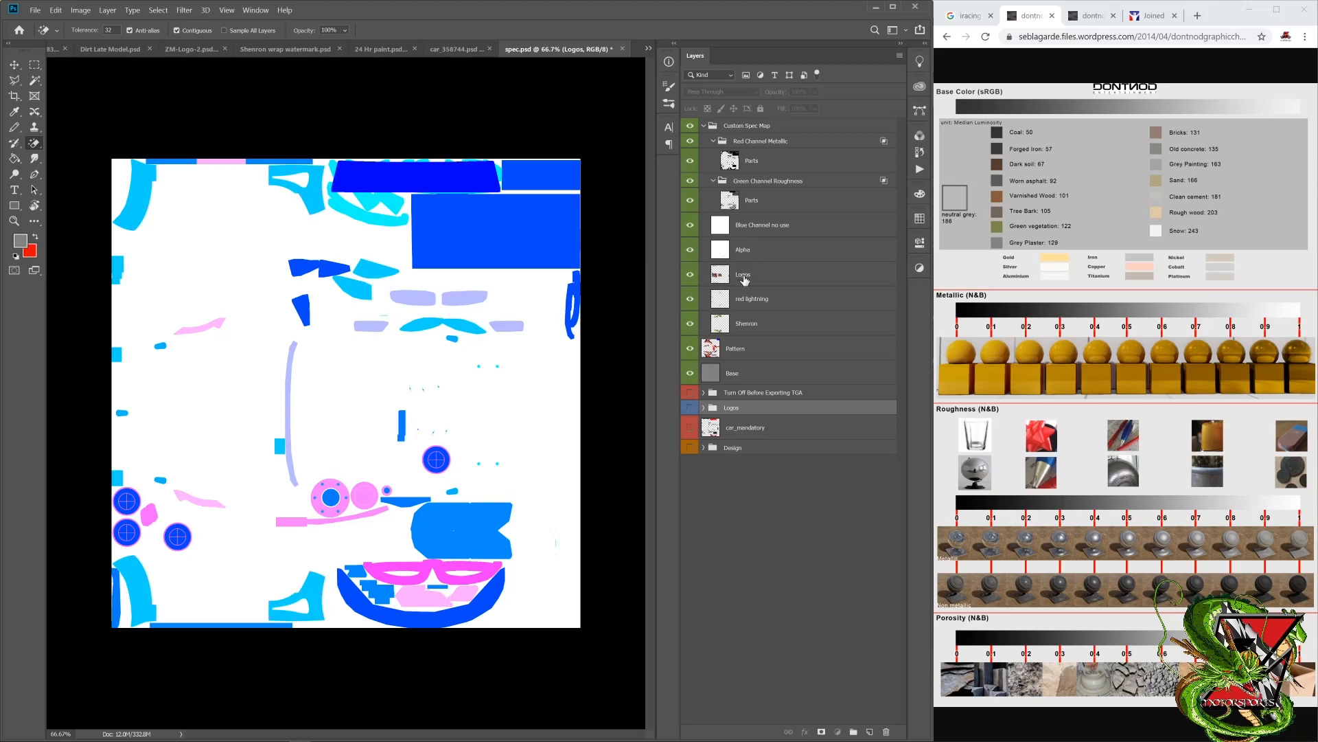
# Step: Move the Logos, red lightning, Shenron, Pattern and Base layers below Parts in the Red Channel Metallic group, with Custom Spec Map left visible
pyautogui.click(745, 277)
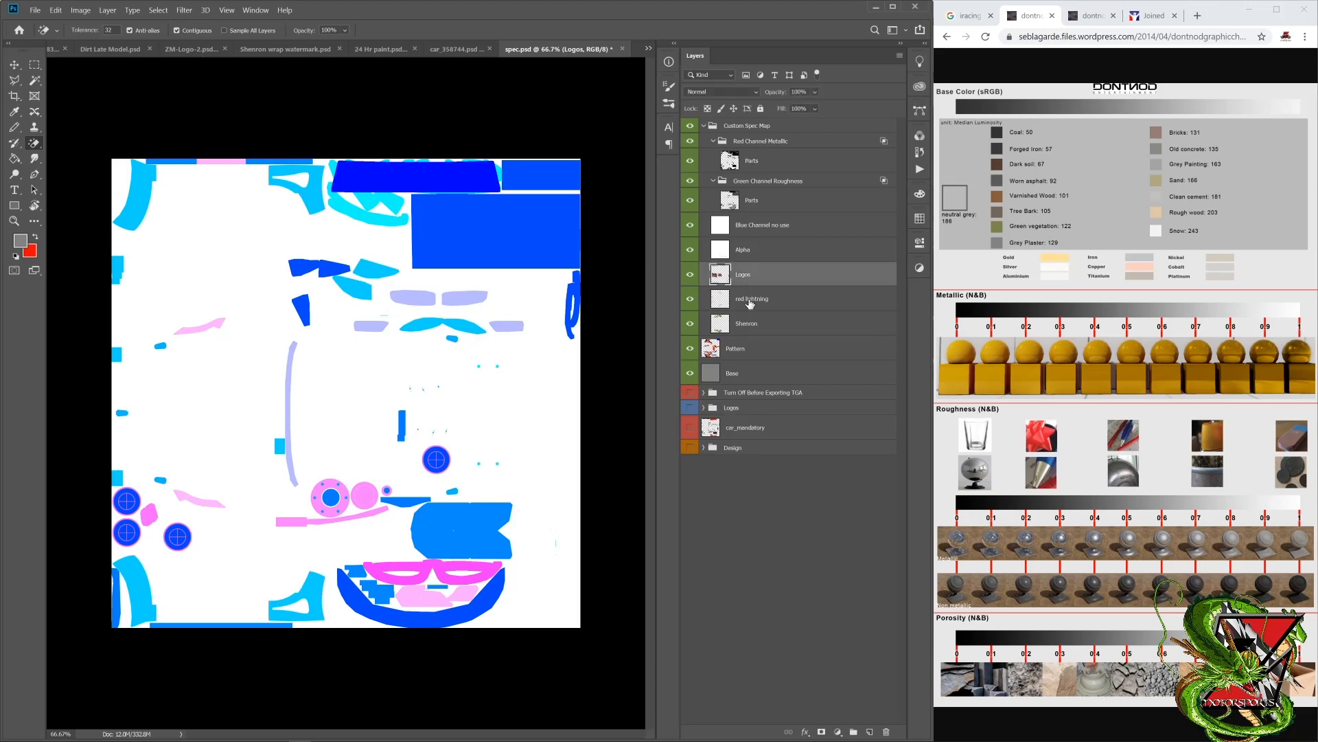
pyautogui.keyDown('shift'); pyautogui.click(749, 363); pyautogui.keyUp('shift')
pyautogui.moveTo(749, 315); pyautogui.dragTo(741, 389)
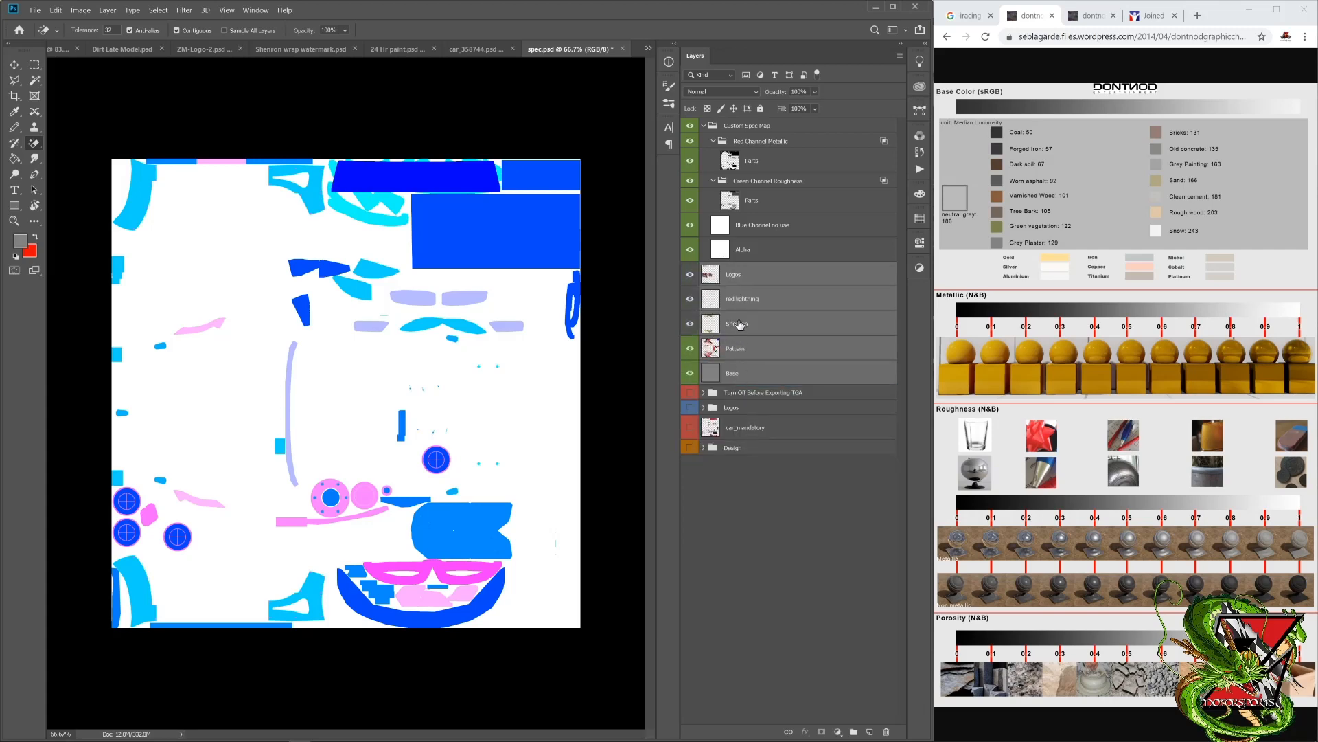
pyautogui.click(690, 125)
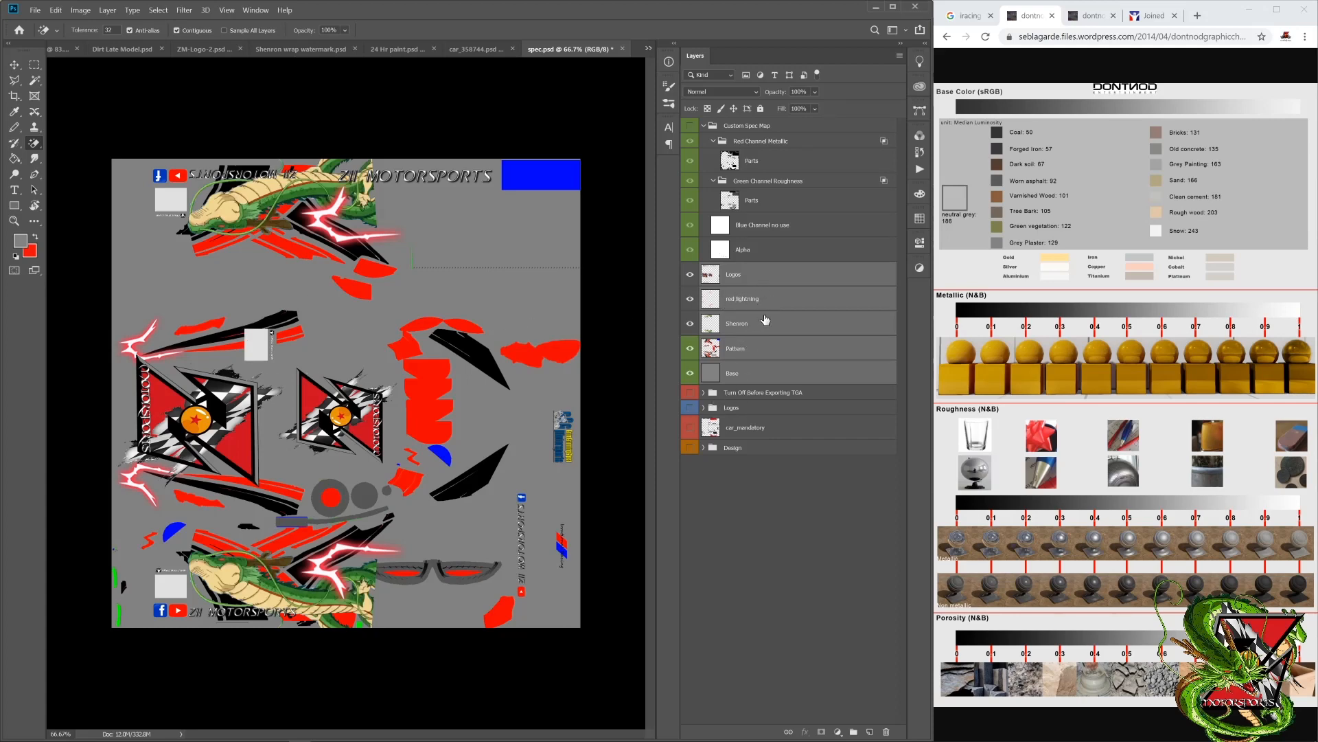
pyautogui.moveTo(768, 319); pyautogui.dragTo(759, 297)
pyautogui.moveTo(765, 321); pyautogui.dragTo(757, 174)
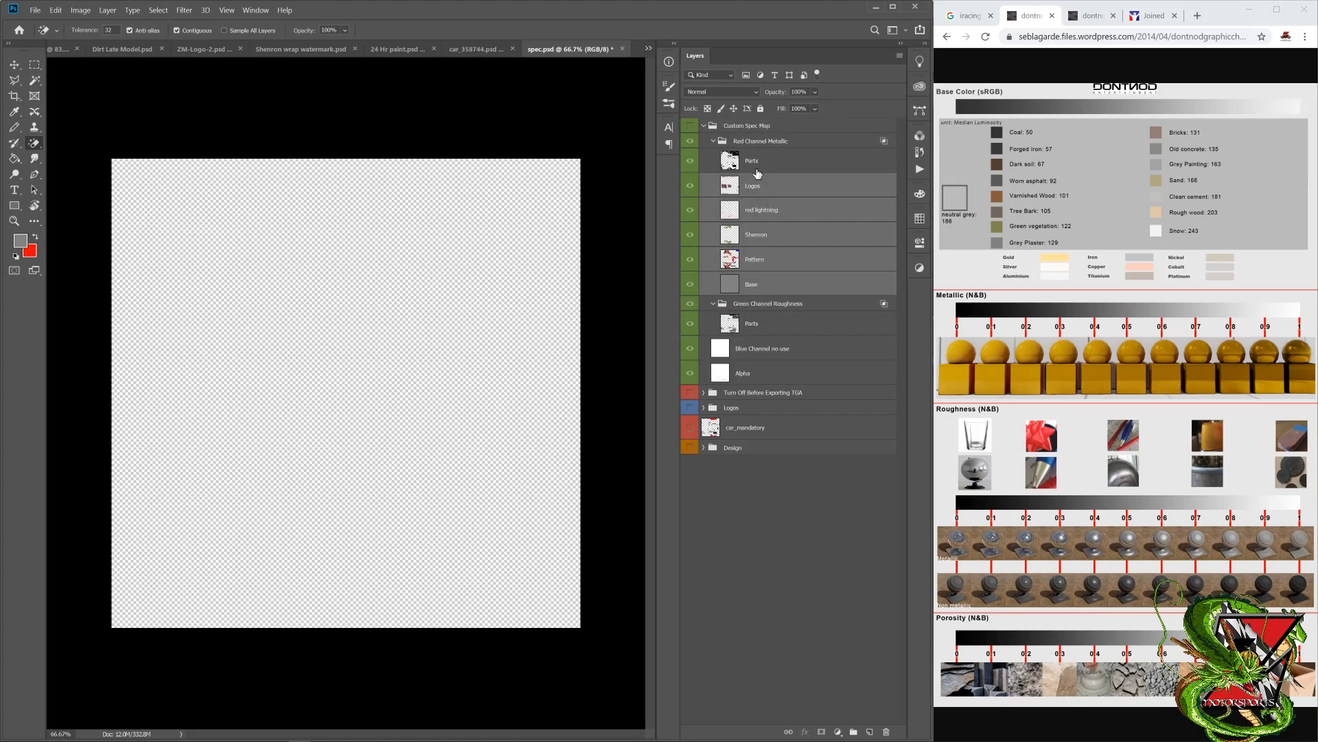
pyautogui.click(689, 127)
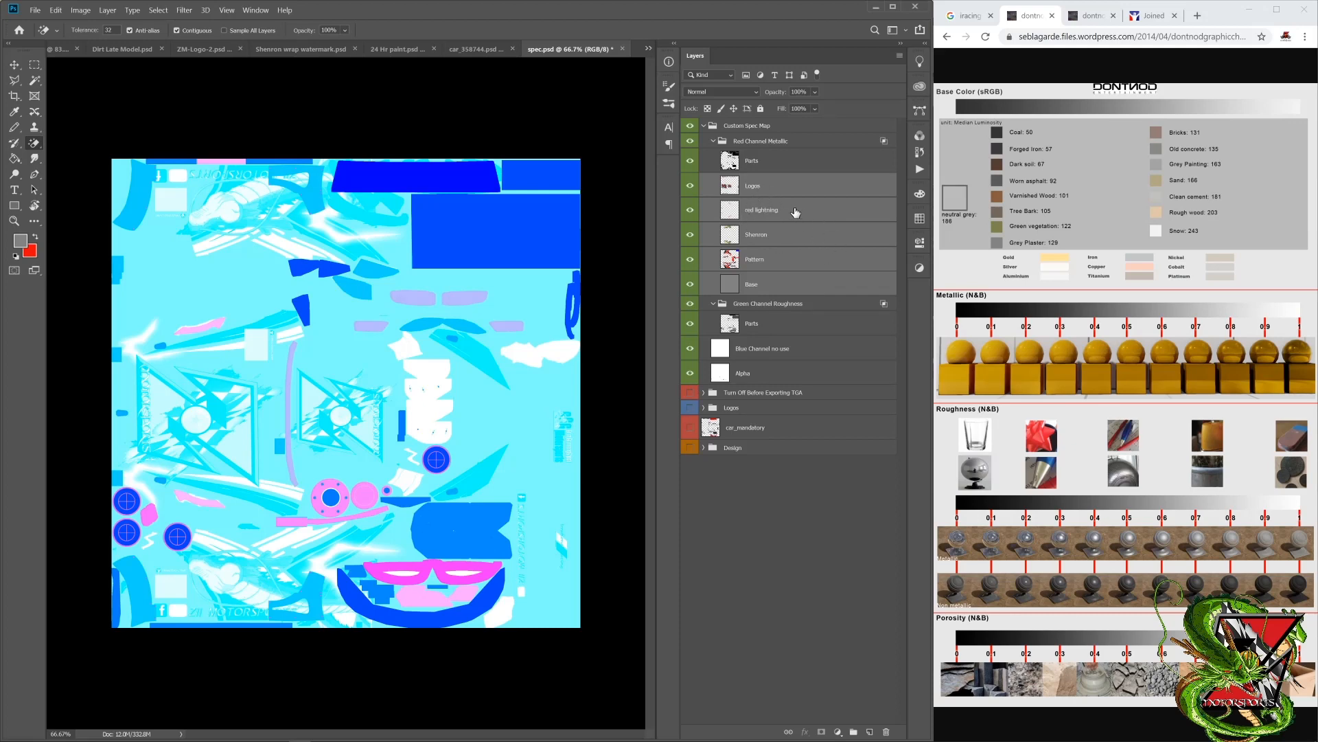
# Step: Duplicate the five design layers within spec.psd and move the copies below Parts in the Green Channel Roughness group
pyautogui.rightClick(792, 211)
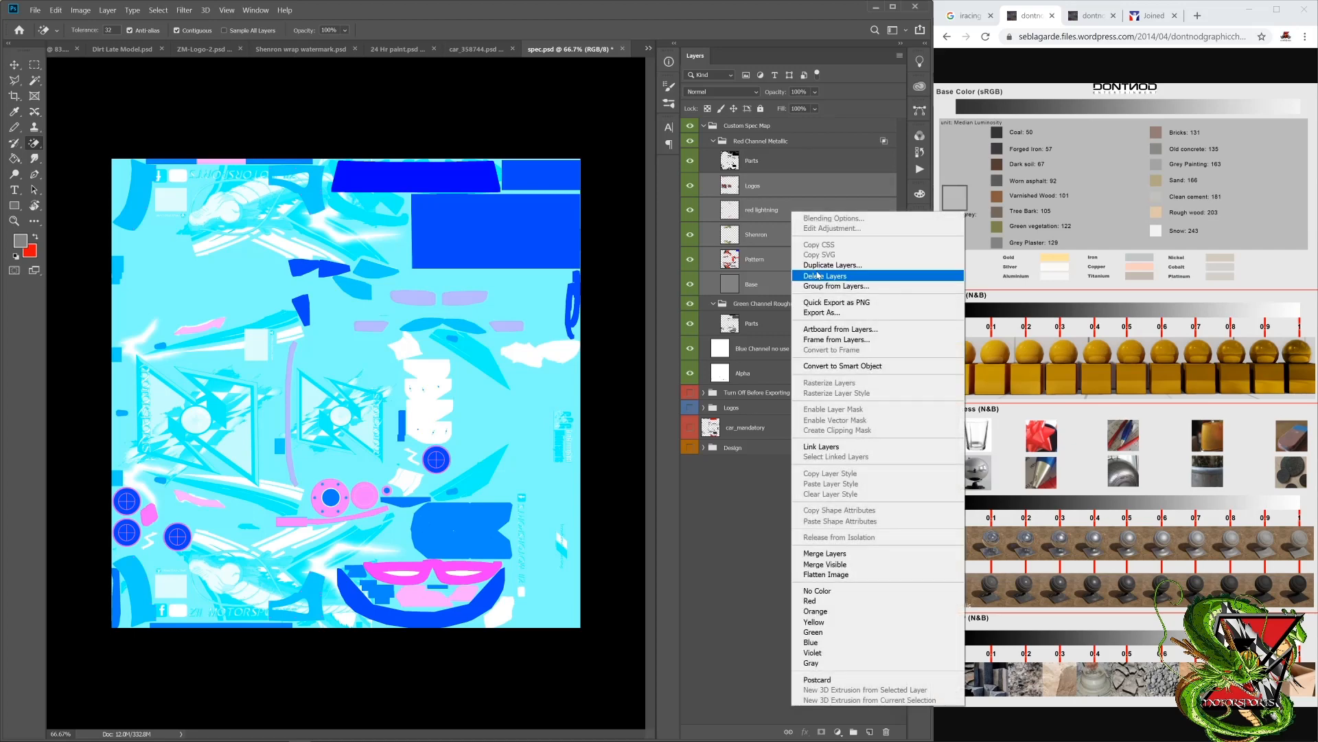
pyautogui.click(817, 265)
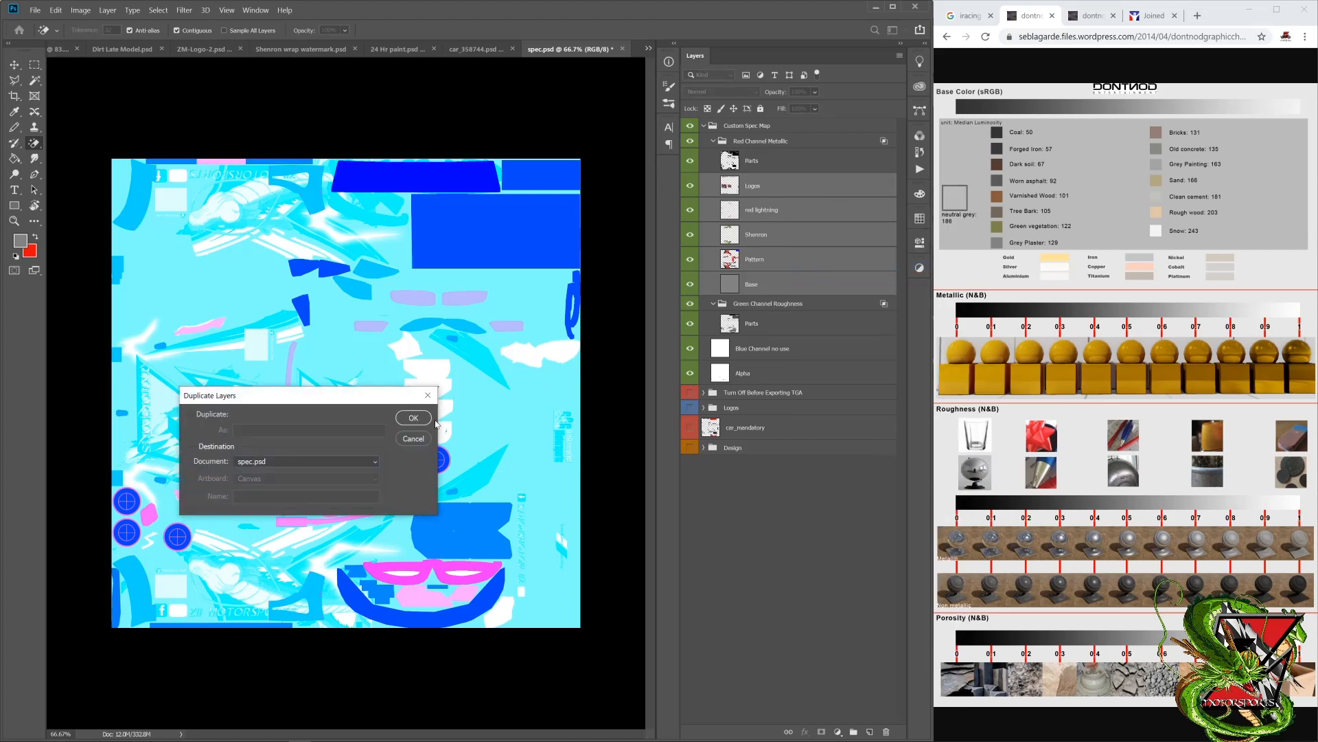
pyautogui.click(412, 418)
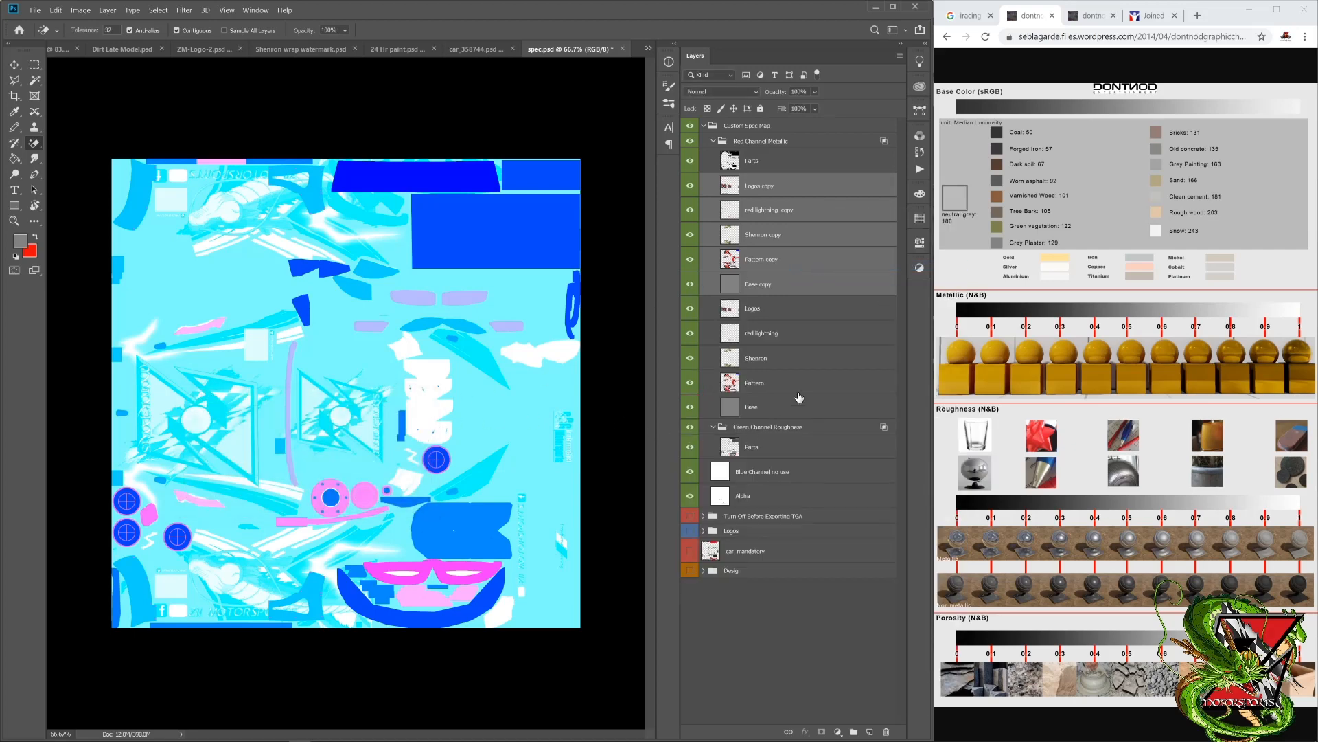
pyautogui.moveTo(789, 240); pyautogui.dragTo(788, 458)
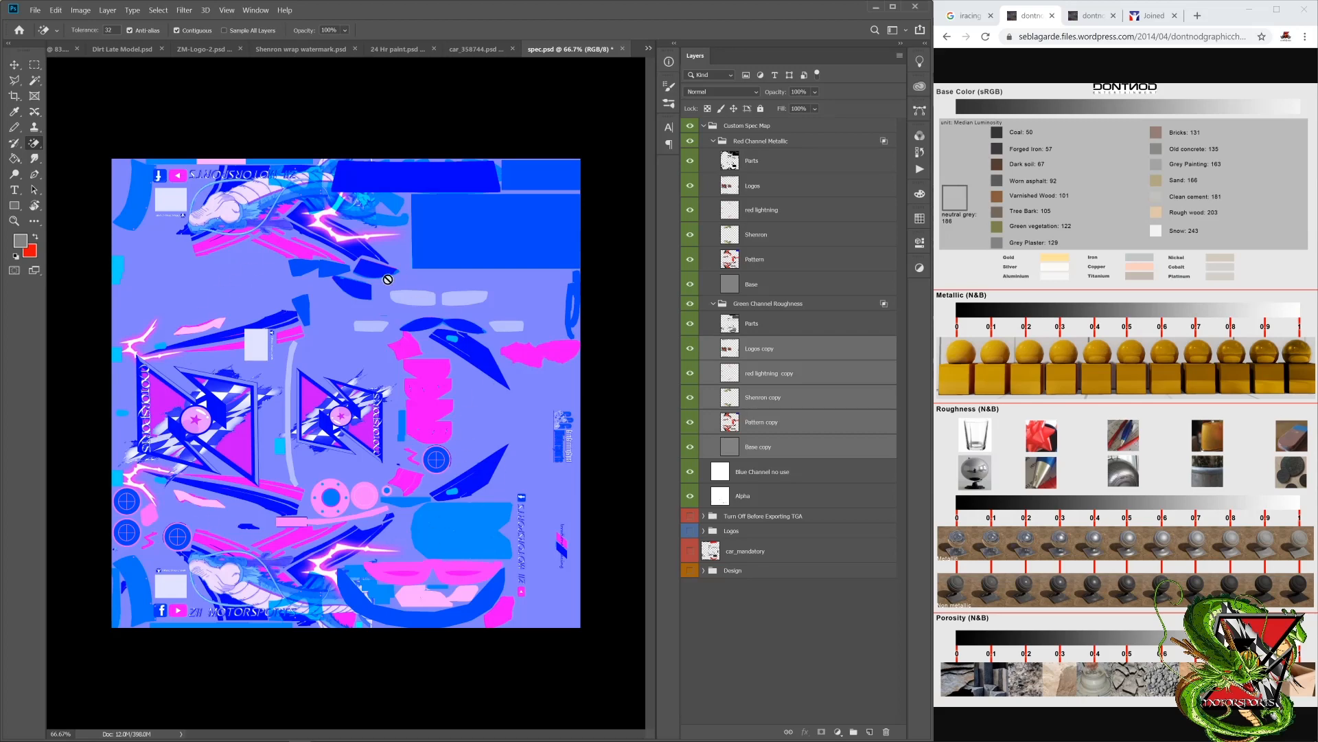
pyautogui.click(823, 353)
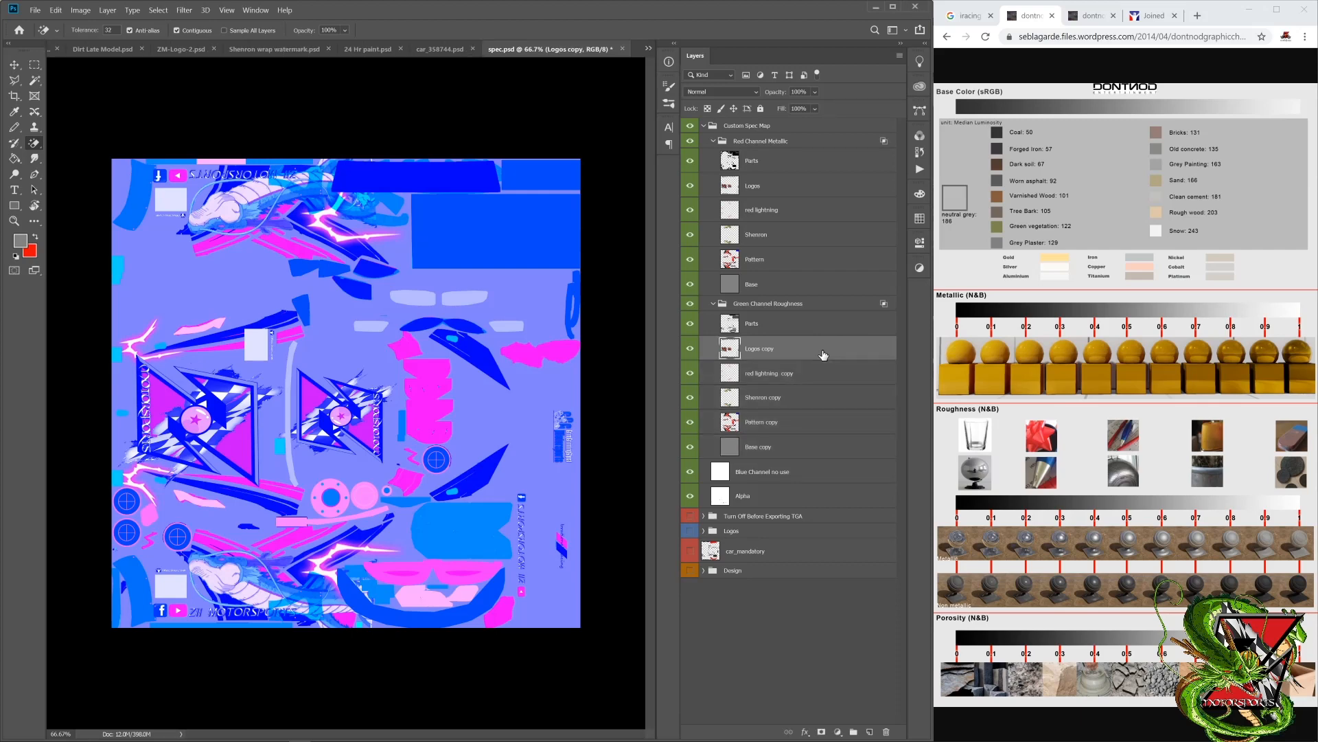
pyautogui.click(765, 190)
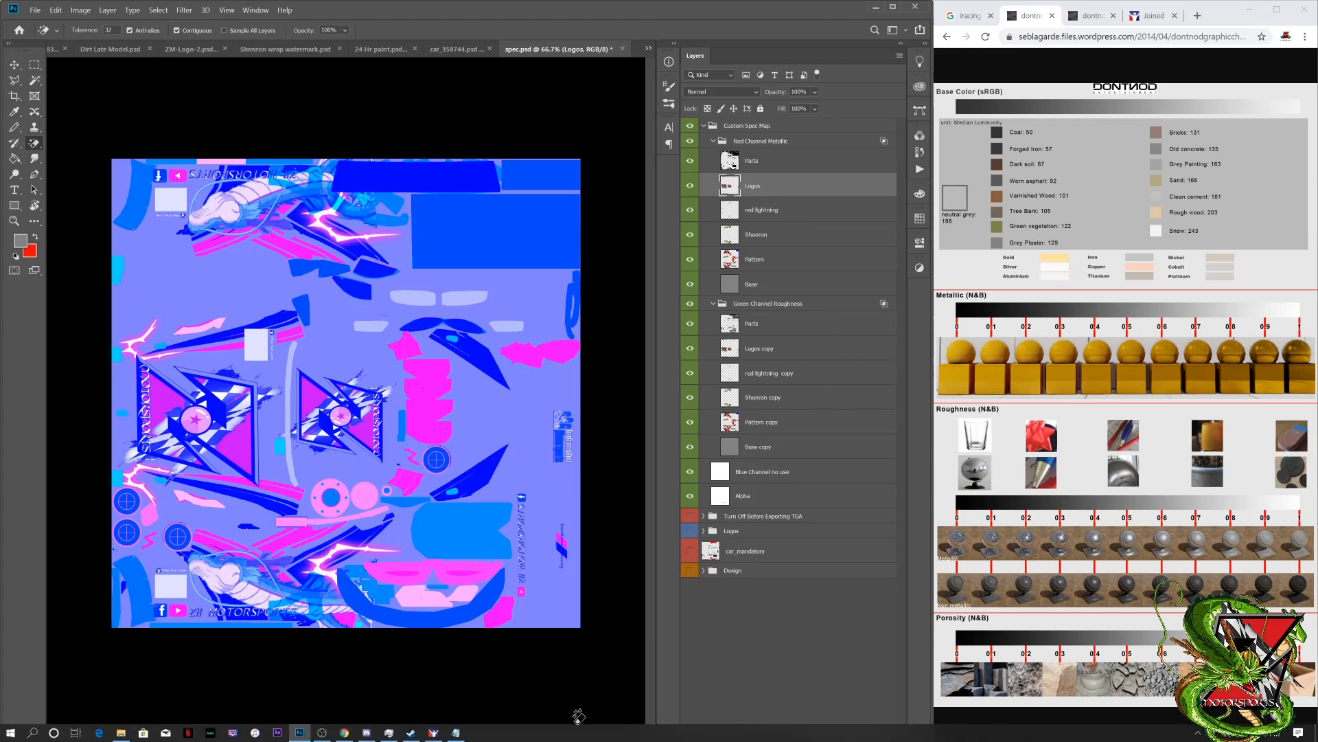
# Step: Switch to Notepad and add "Copy layers to both red and green channels" as cheat sheet item 3
pyautogui.click(456, 732)
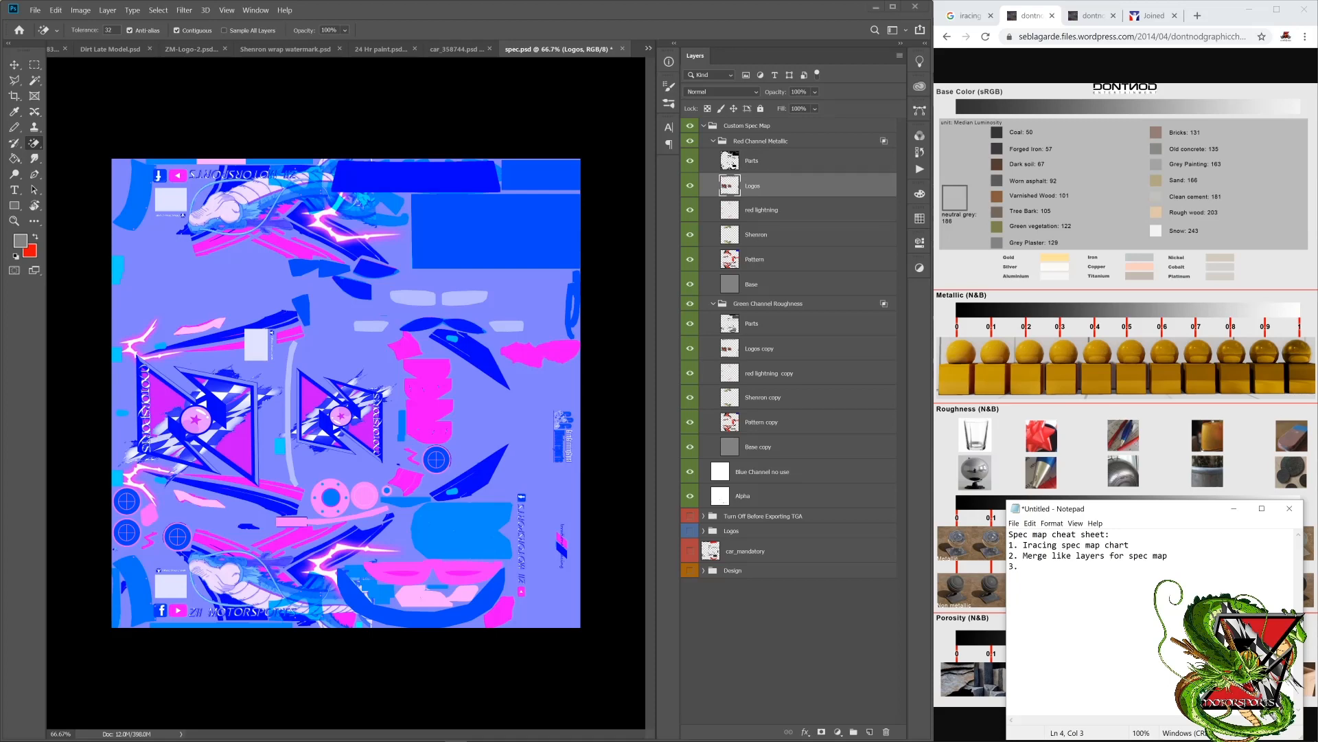
pyautogui.write('Copy layers to both red and green channels ')
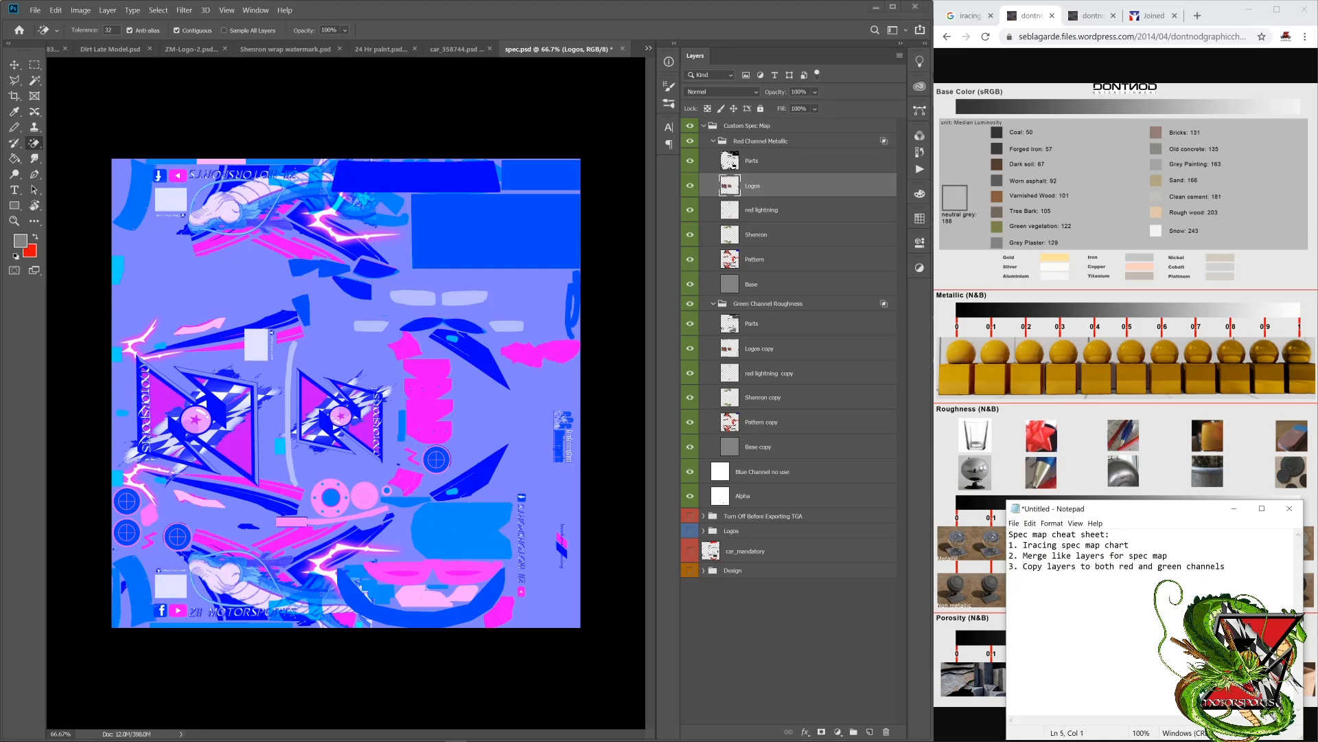
pyautogui.write(' 4')
# Step: Add "Lock transparent pixels in thos layers!!!!" as item 4 of the cheat sheet
pyautogui.write('. Lock transparent pixels in thos layers!!!!')
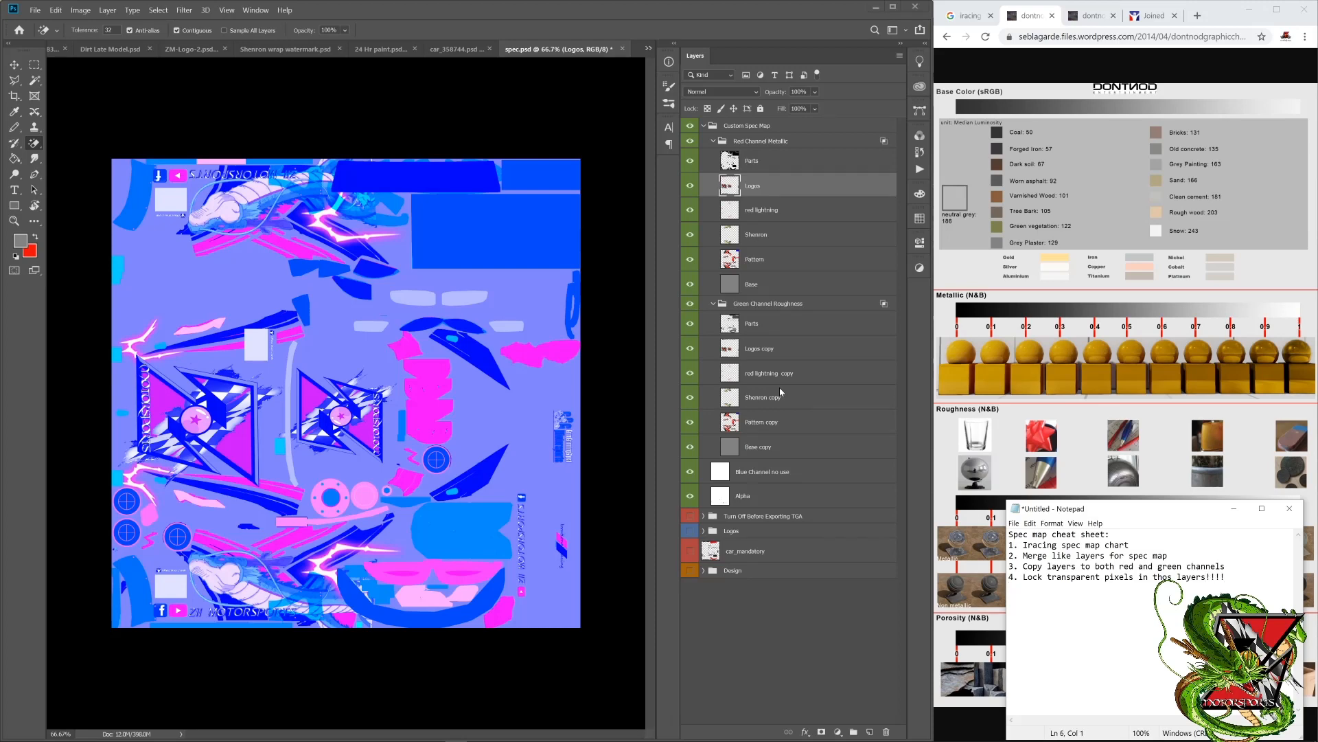
# Step: Switch to Photoshop and lock transparent pixels on the Logos through Base layers in the Red Channel Metallic group
pyautogui.click(780, 180)
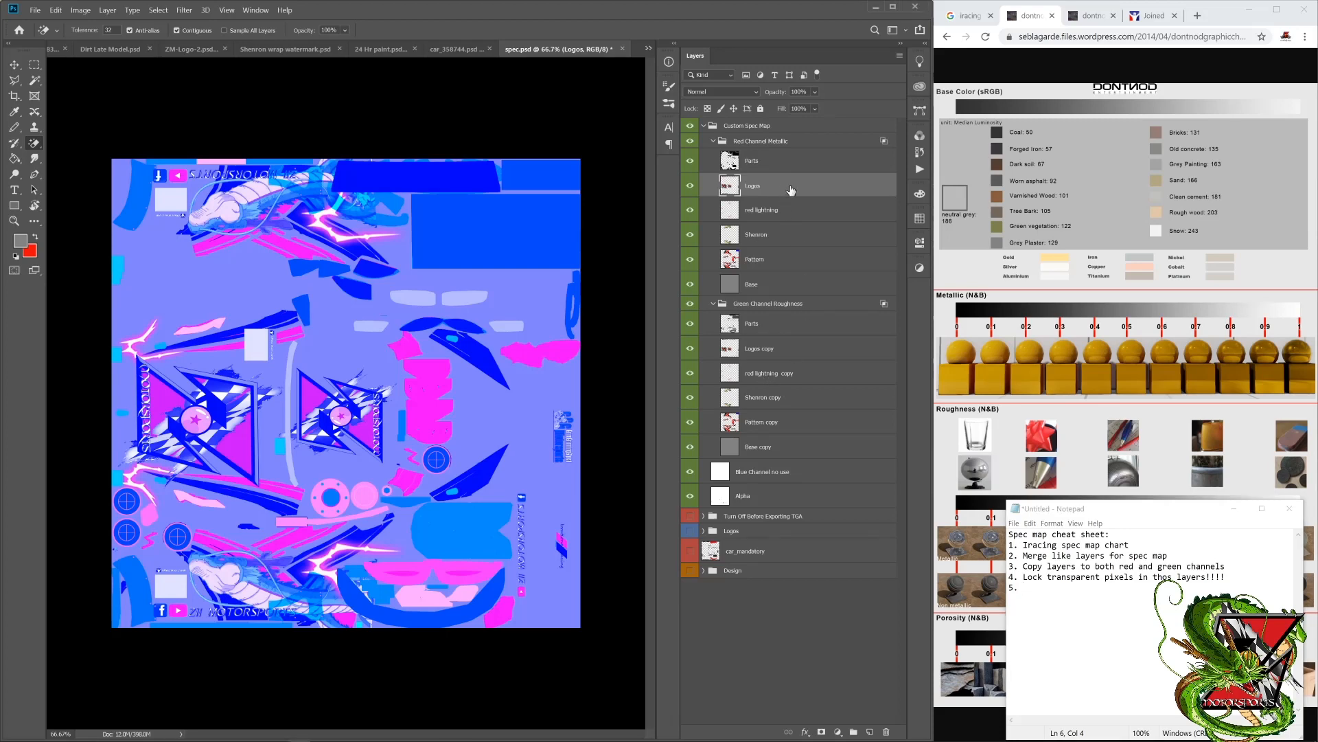
pyautogui.keyDown('shift'); pyautogui.click(782, 280); pyautogui.keyUp('shift')
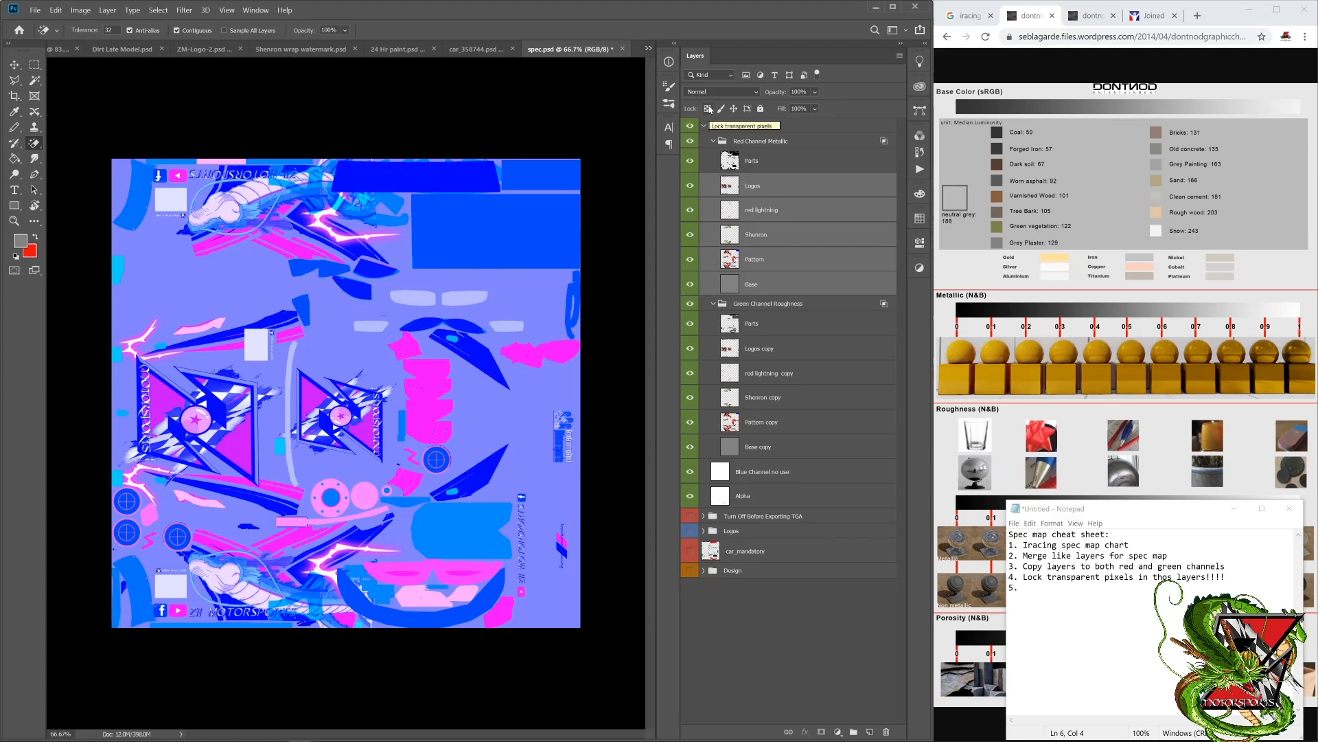
pyautogui.click(709, 108)
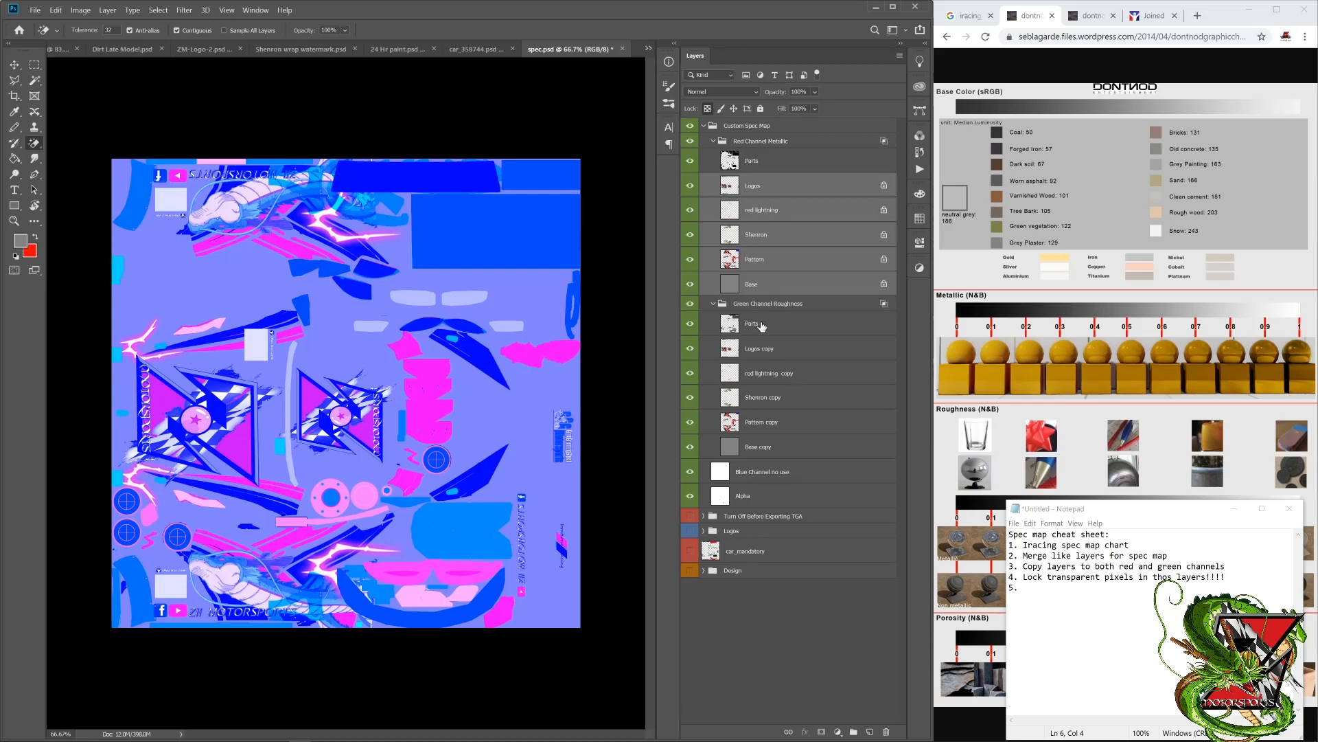
# Step: Select the Logos copy through Base copy layers in the Green Channel Roughness group
pyautogui.rightClick(764, 345)
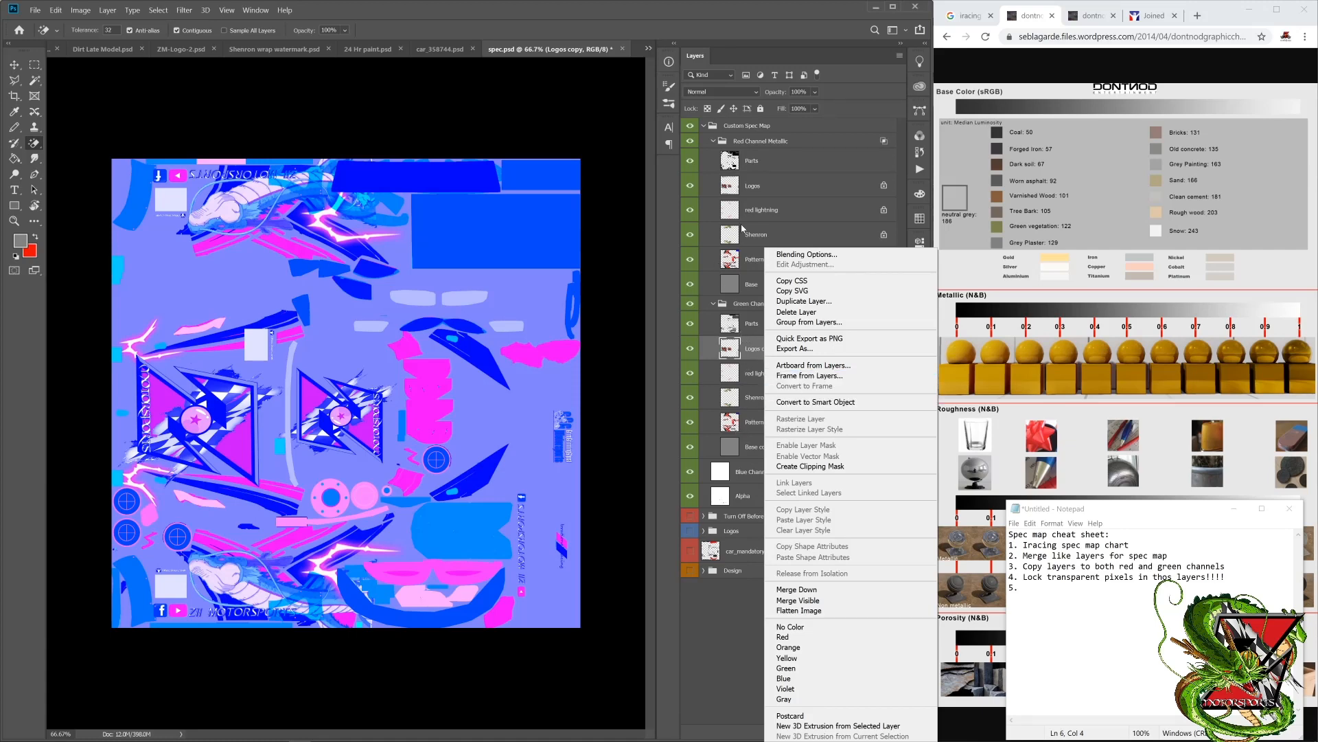
pyautogui.click(782, 190)
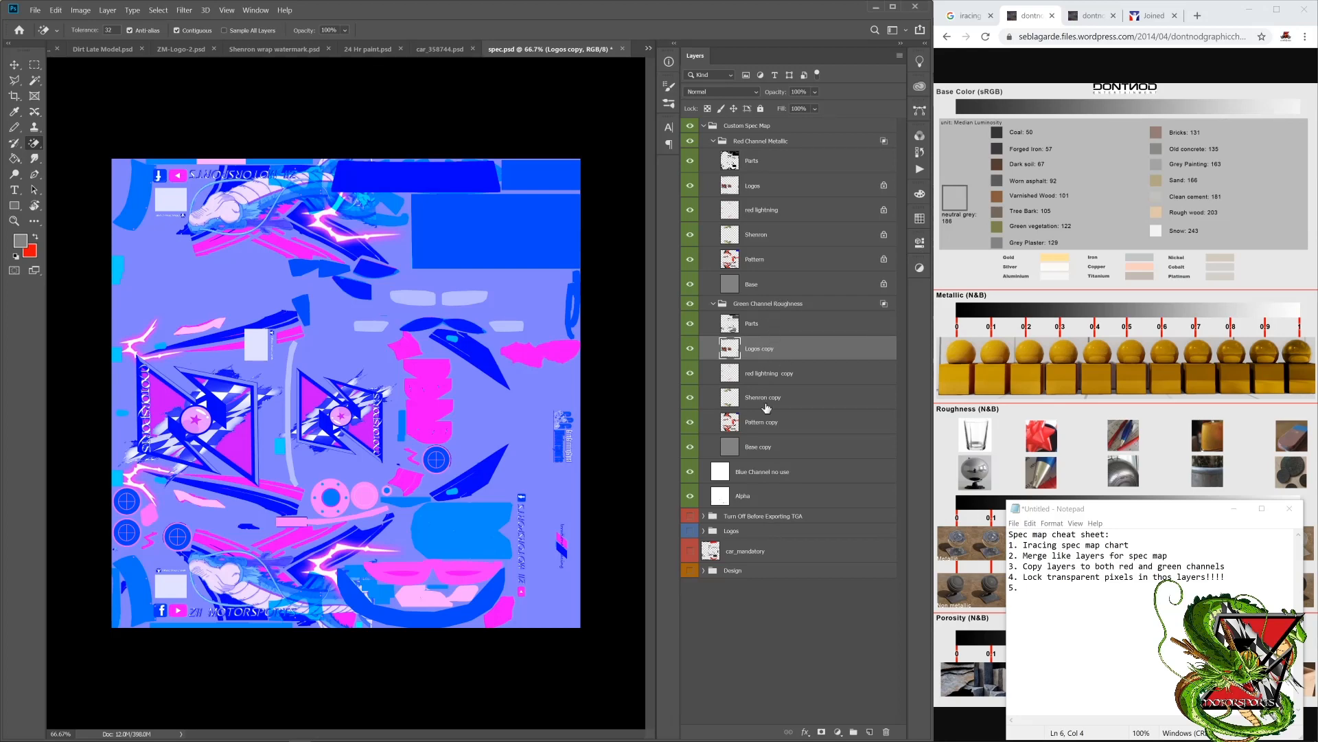
pyautogui.keyDown('shift'); pyautogui.click(786, 456); pyautogui.keyUp('shift')
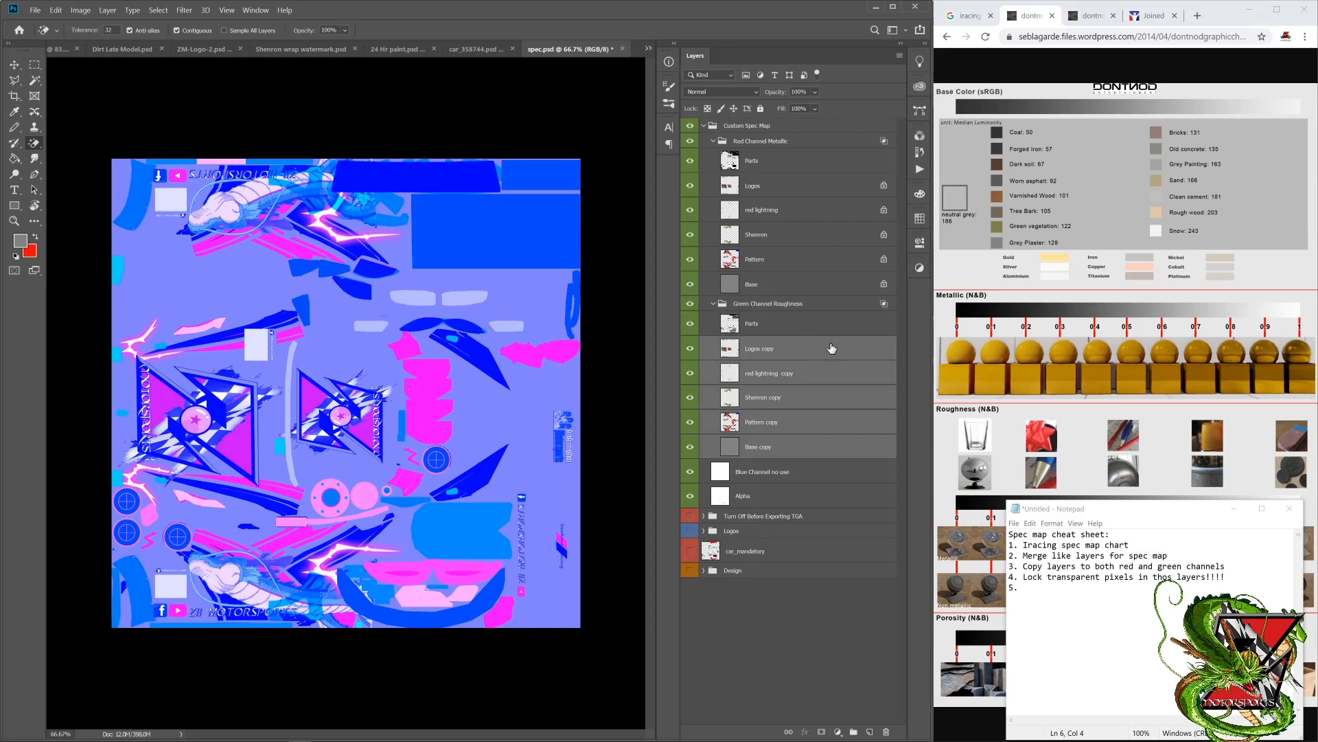
# Step: Hide the Parts layers in both channel groups to inspect the map without them, and show them again
pyautogui.click(690, 323)
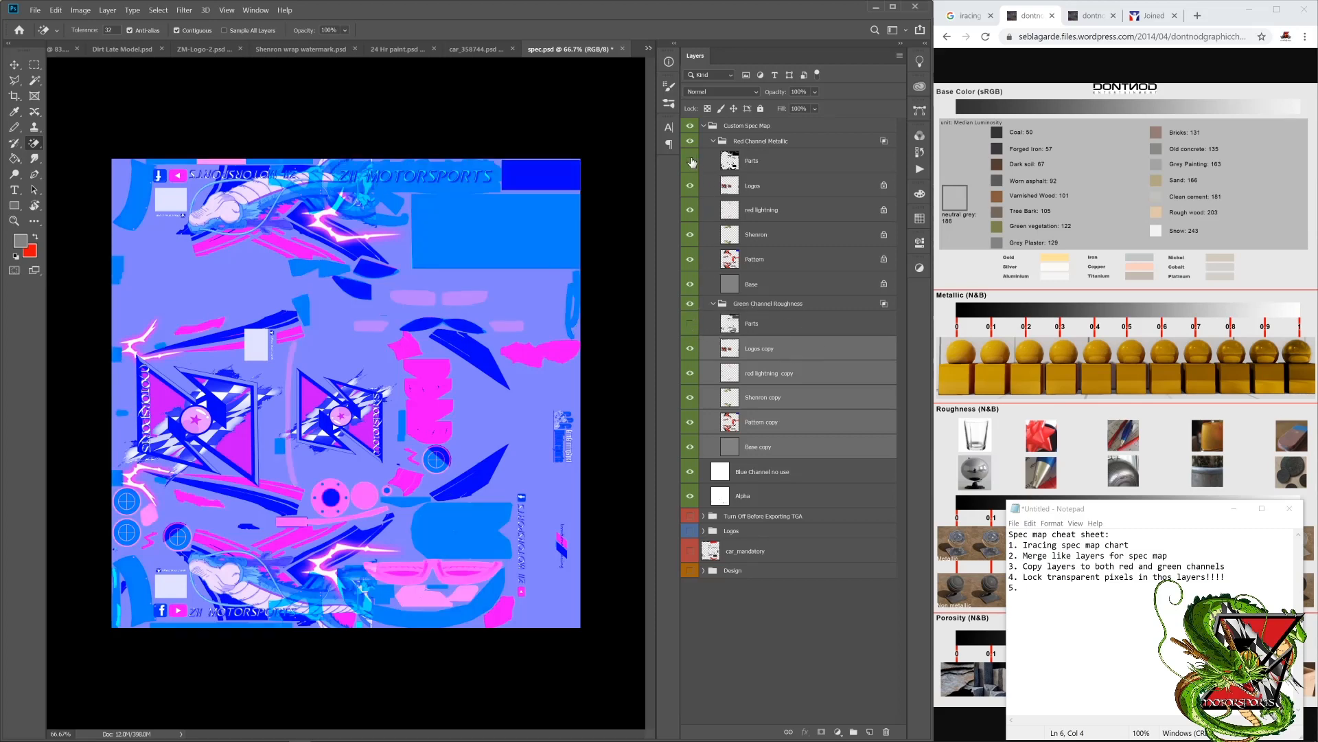
pyautogui.click(691, 160)
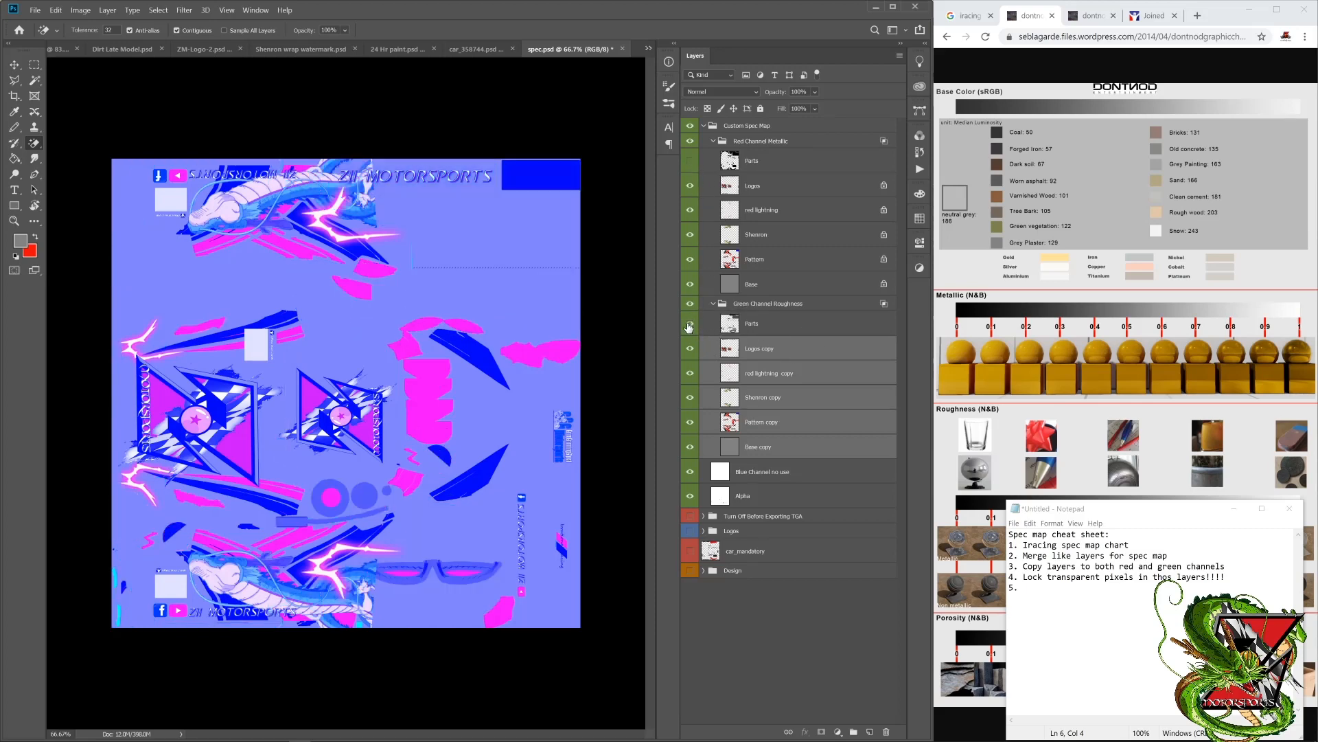
pyautogui.click(690, 323)
pyautogui.click(690, 161)
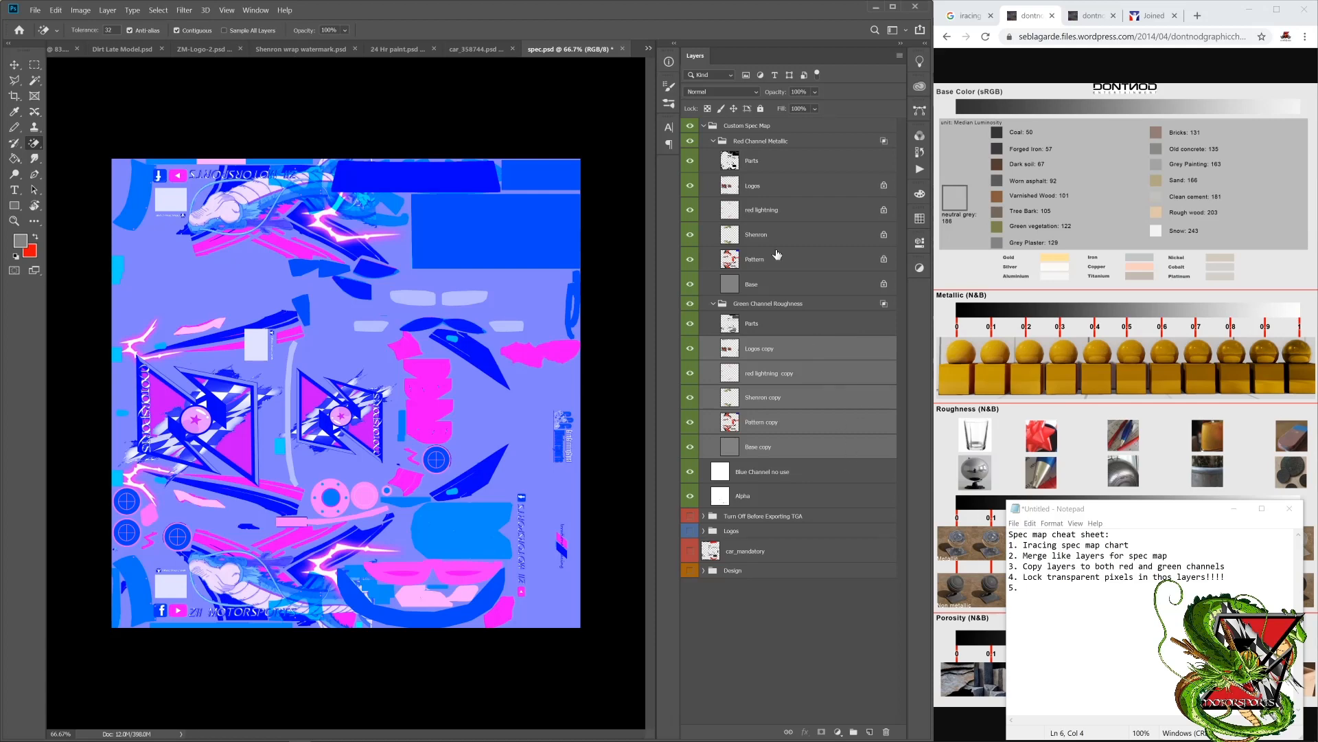
# Step: Lock transparent pixels on the selected layer copies in the Green Channel Roughness group
pyautogui.click(707, 109)
pyautogui.click(799, 351)
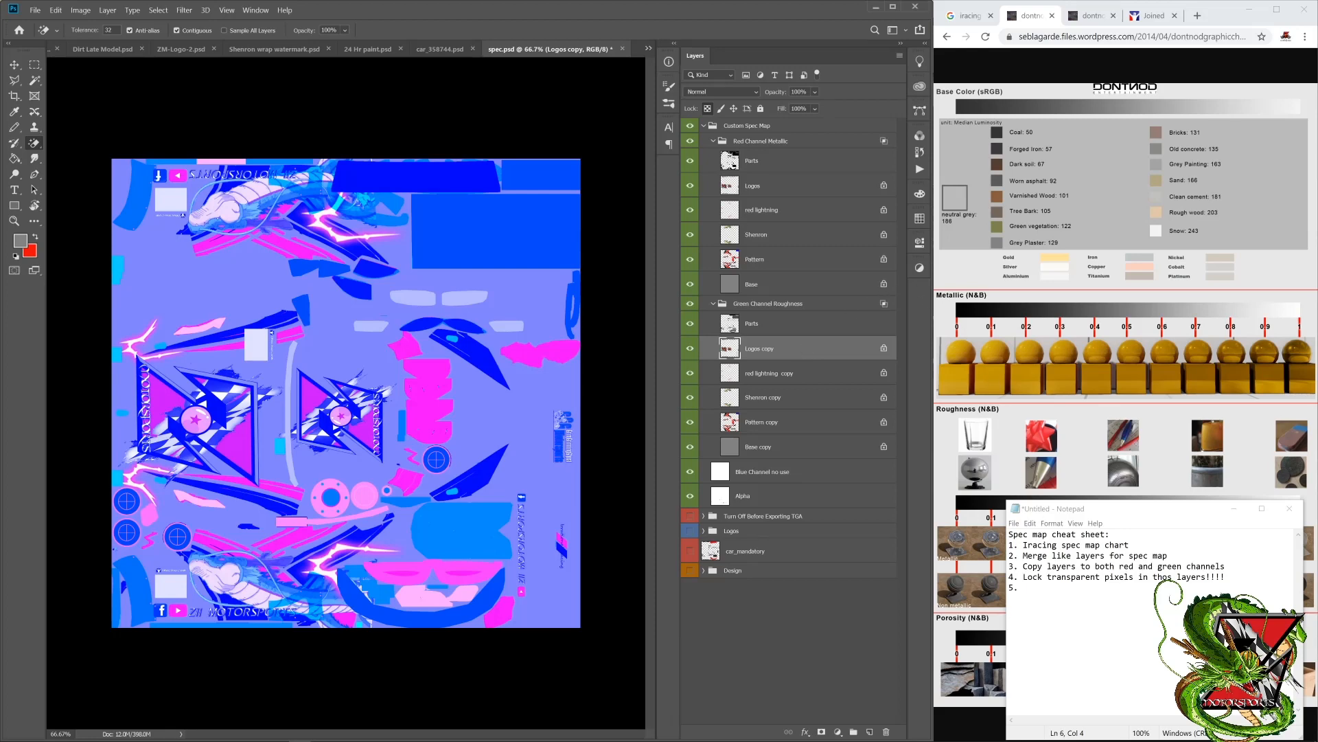
pyautogui.click(782, 187)
# Step: Select the Base layer in the Red Channel Metallic group and resize the Chrome window so the spec chart fits beside the layer stack
pyautogui.click(788, 280)
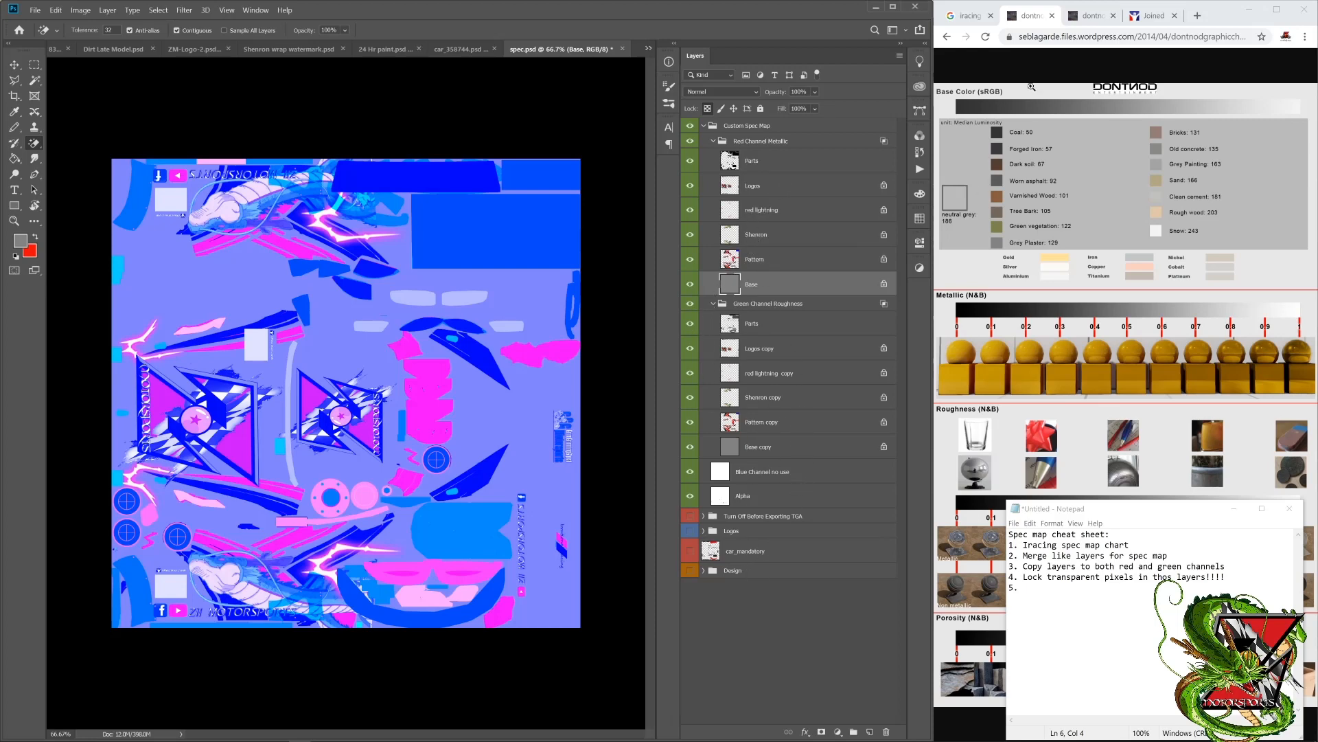
pyautogui.click(1249, 10)
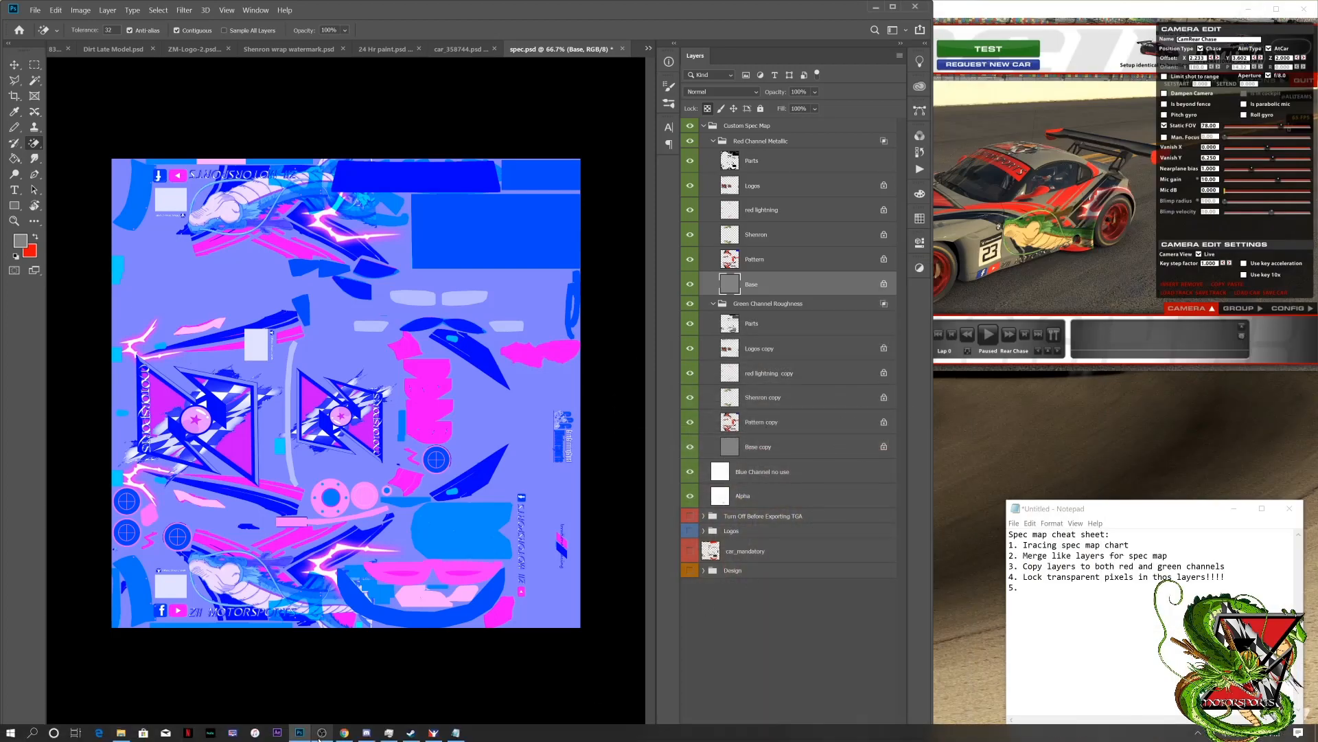
pyautogui.click(345, 732)
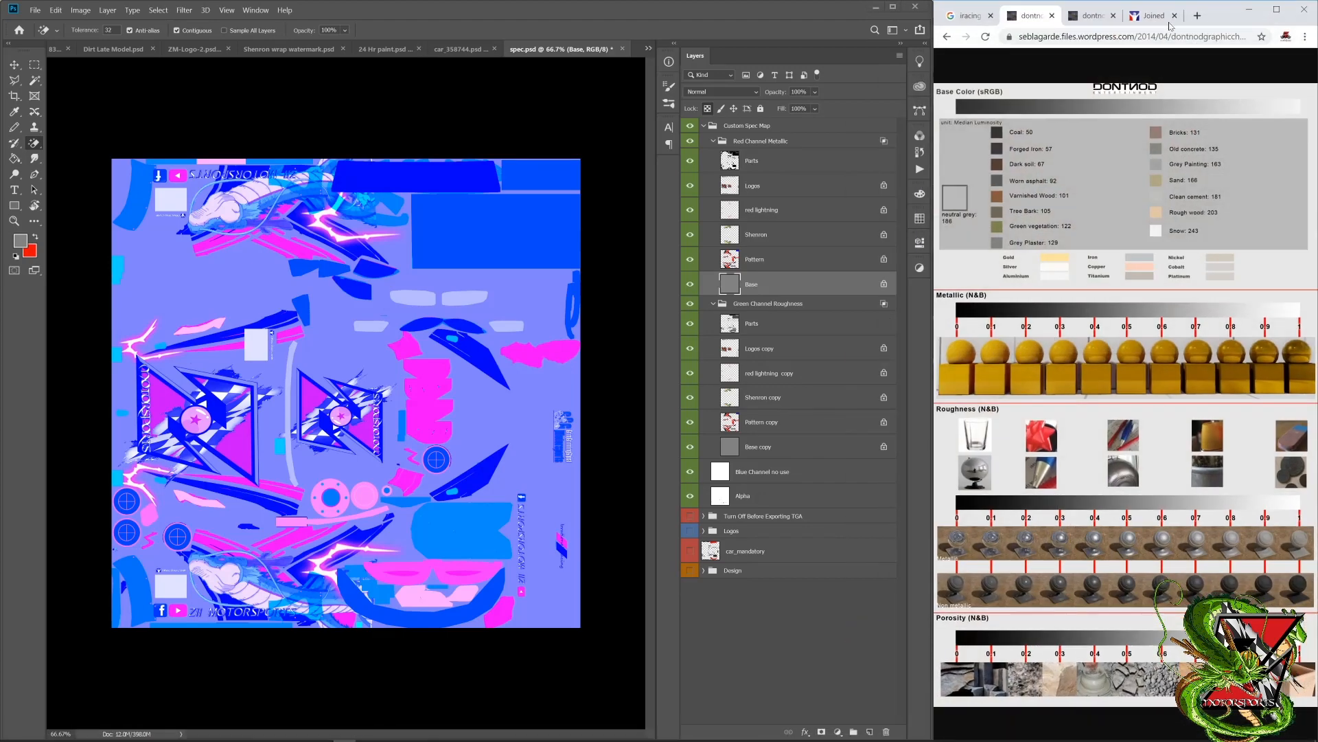
pyautogui.moveTo(1222, 14); pyautogui.dragTo(1230, 49)
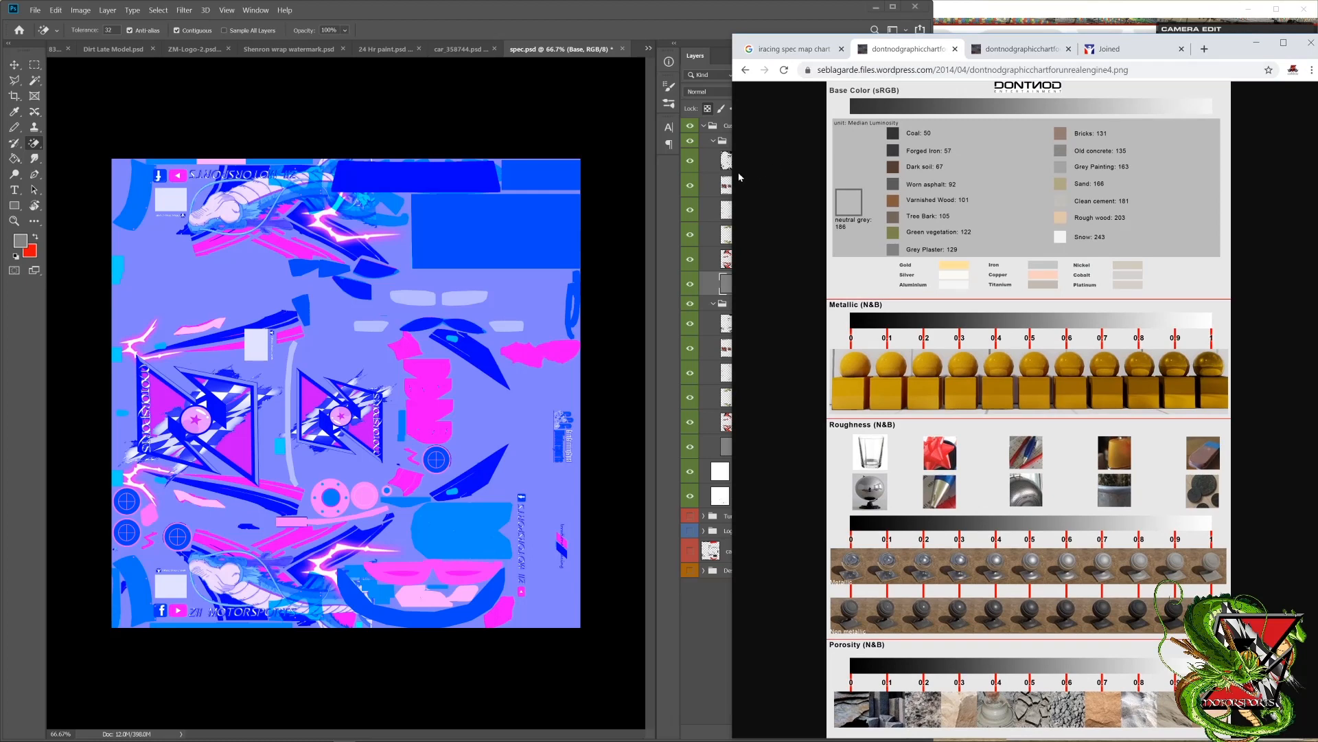
pyautogui.moveTo(732, 177); pyautogui.dragTo(920, 182)
pyautogui.click(1088, 12)
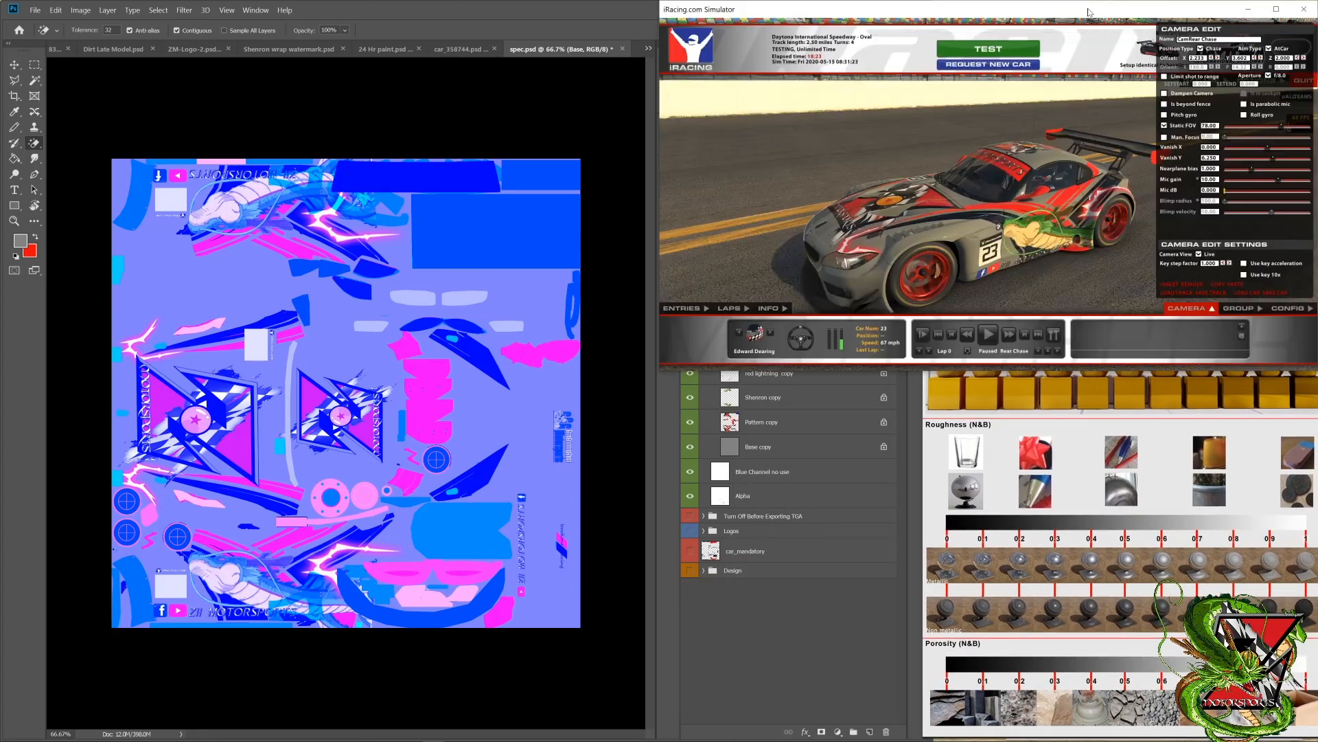
pyautogui.click(825, 703)
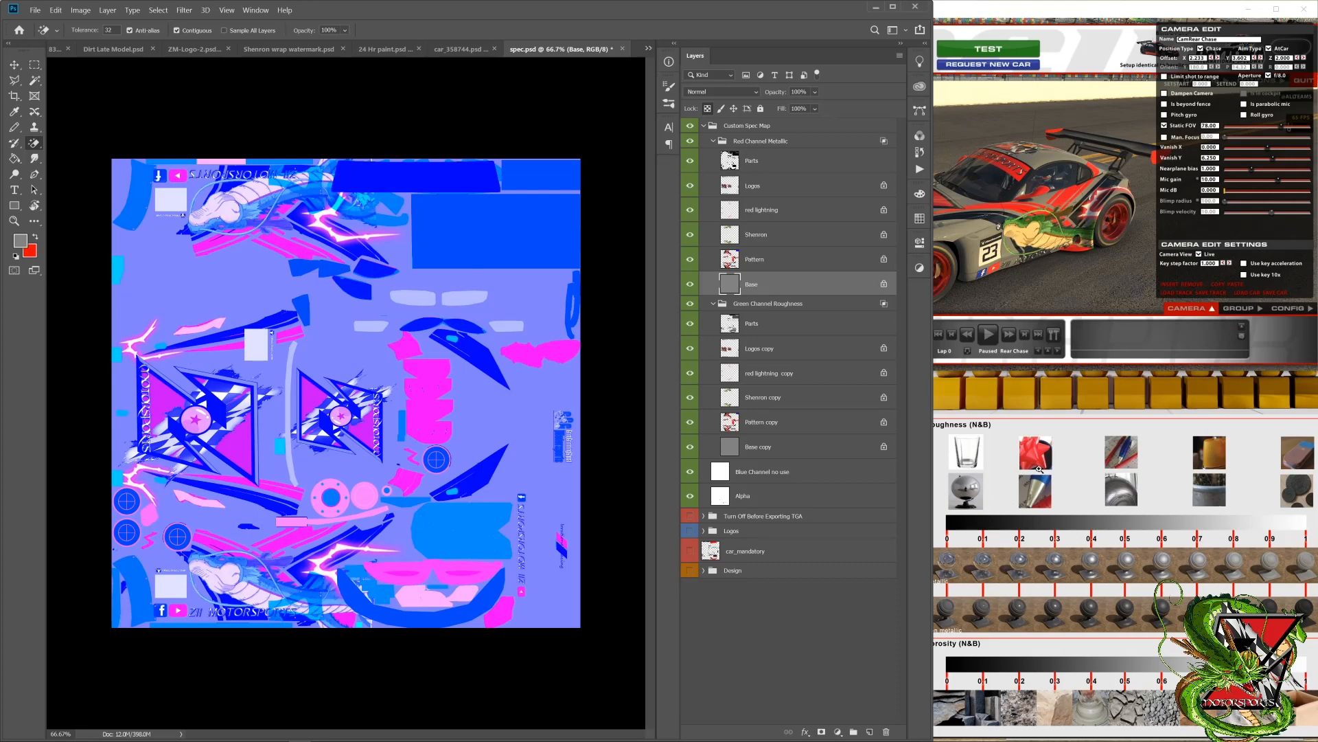
pyautogui.click(1063, 445)
pyautogui.click(1063, 444)
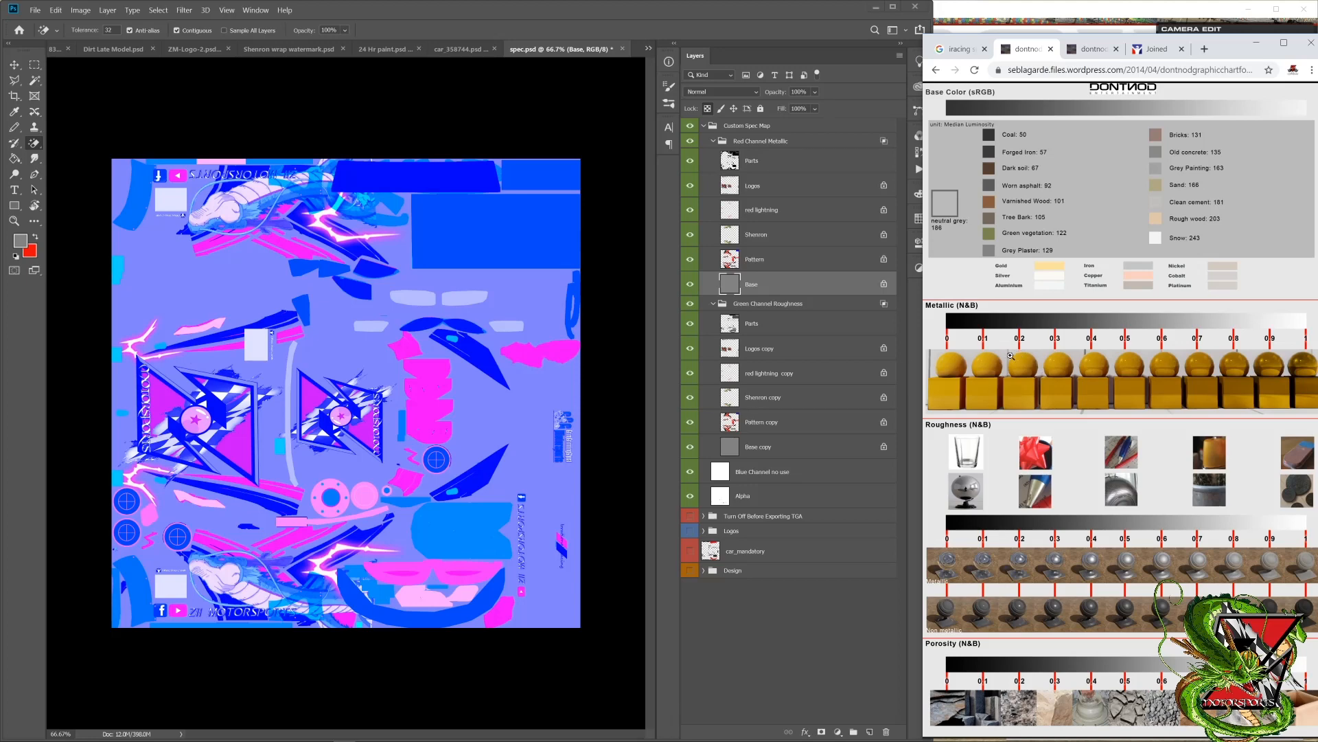
# Step: Set the foreground color to a neutral grey of 20% brightness and fill the red channel's Base layer with it
pyautogui.click(21, 241)
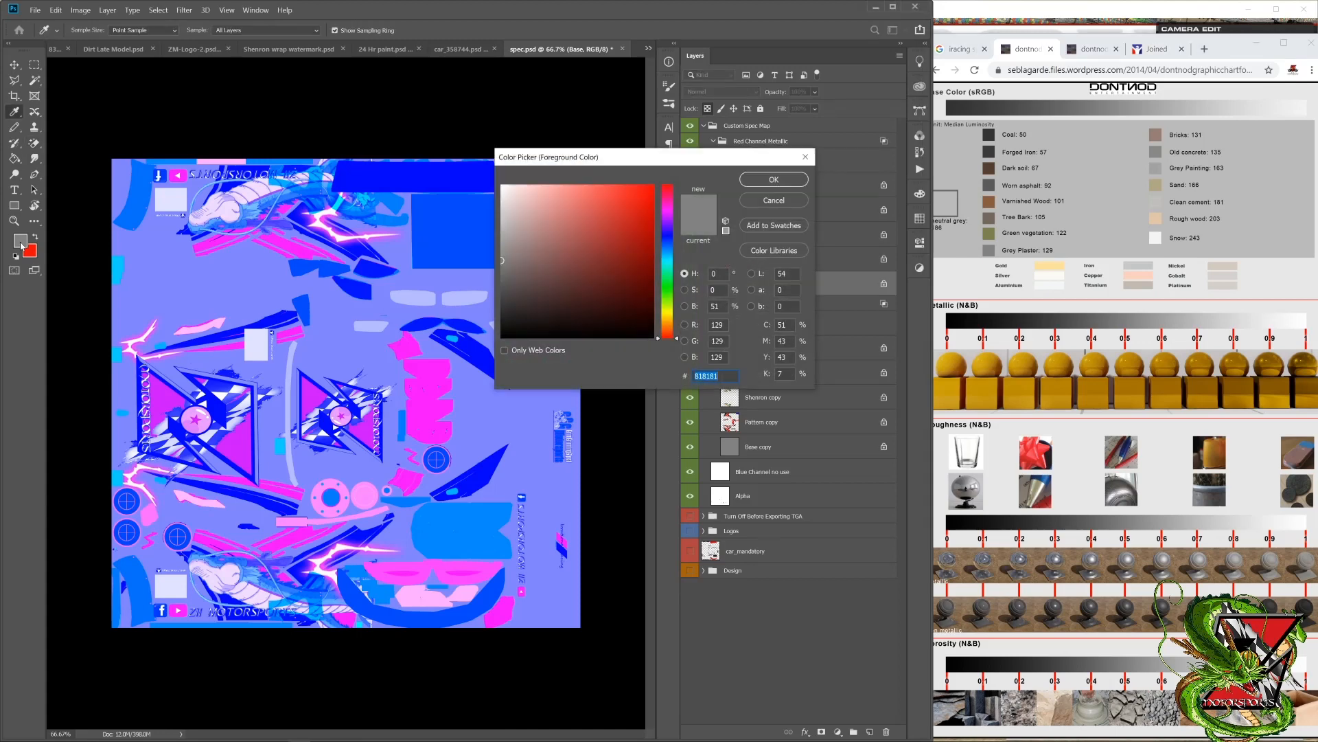
pyautogui.moveTo(525, 263)
pyautogui.mouseDown()
pyautogui.moveTo(492, 246)
pyautogui.moveTo(493, 285)
pyautogui.moveTo(464, 248)
pyautogui.moveTo(465, 280)
pyautogui.moveTo(482, 220)
pyautogui.moveTo(451, 265)
pyautogui.moveTo(456, 231)
pyautogui.moveTo(491, 273)
pyautogui.mouseUp()
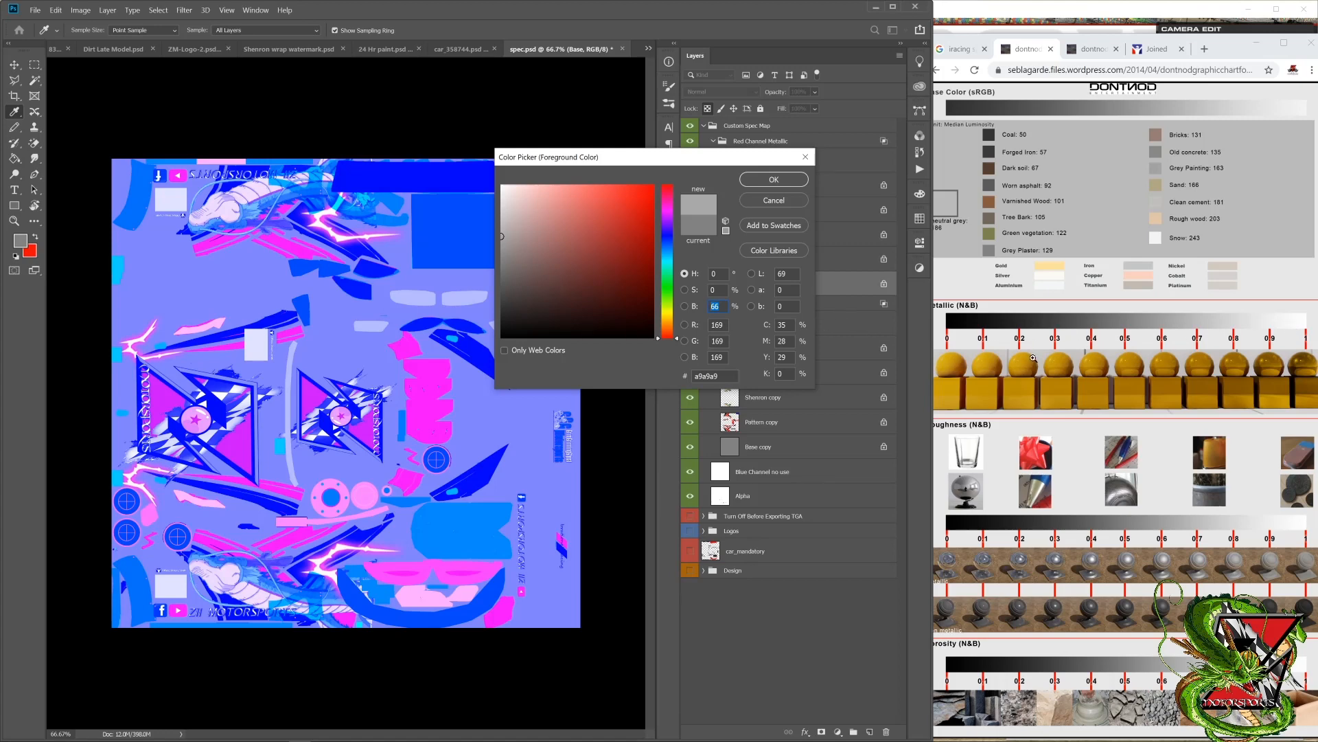
pyautogui.write('20')
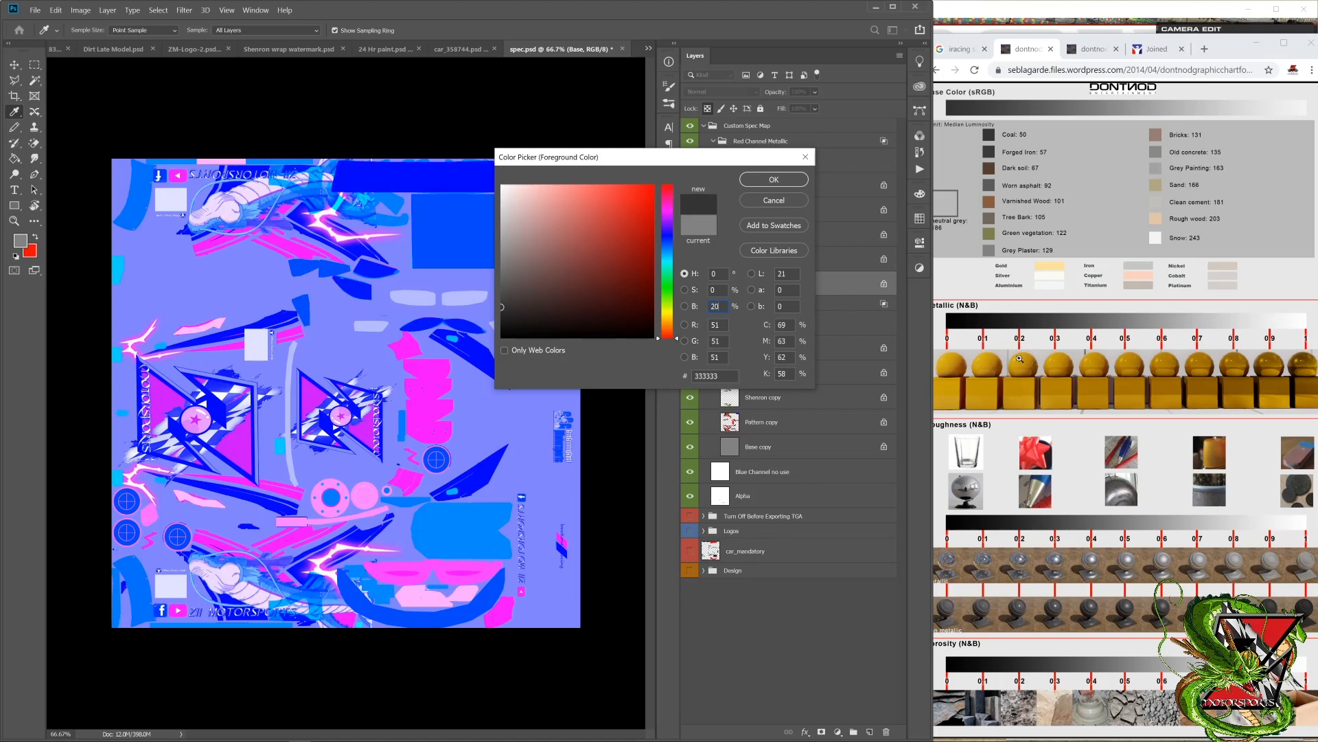
pyautogui.click(774, 179)
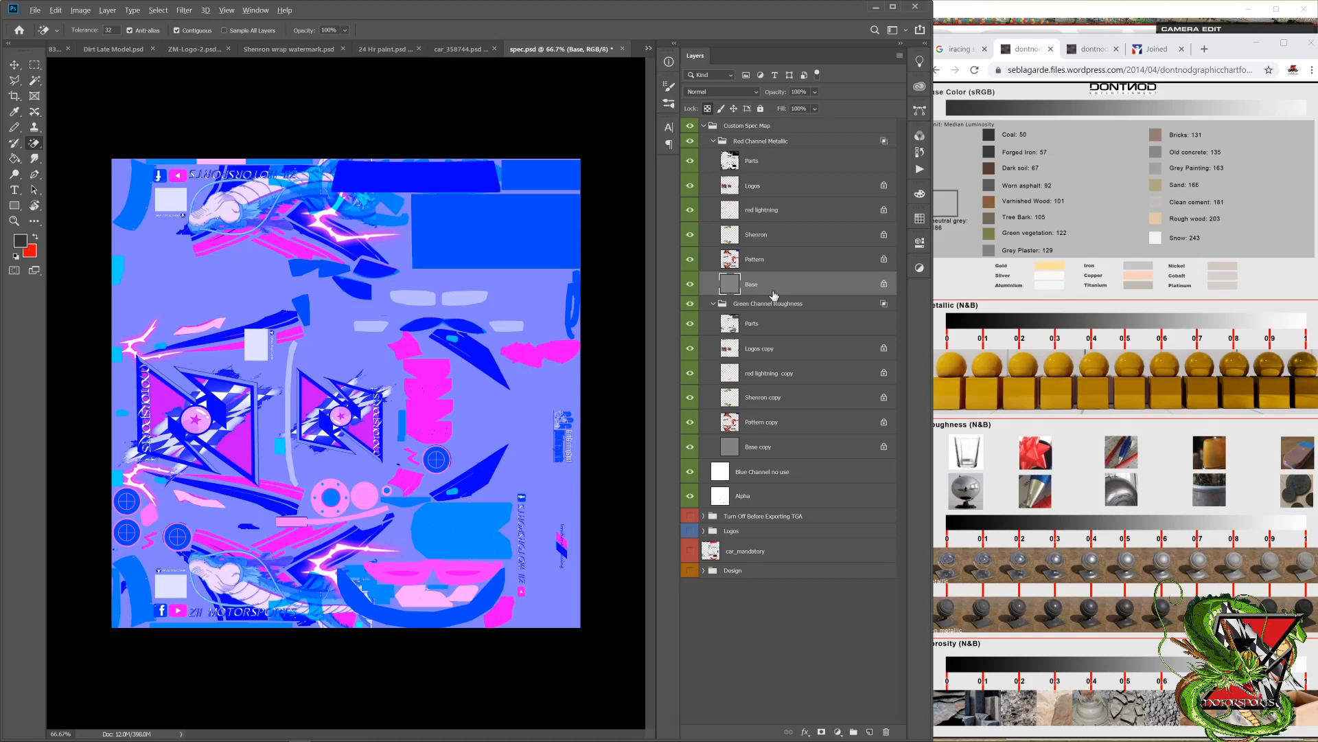
pyautogui.hotkey('alt', 'BackSpace')
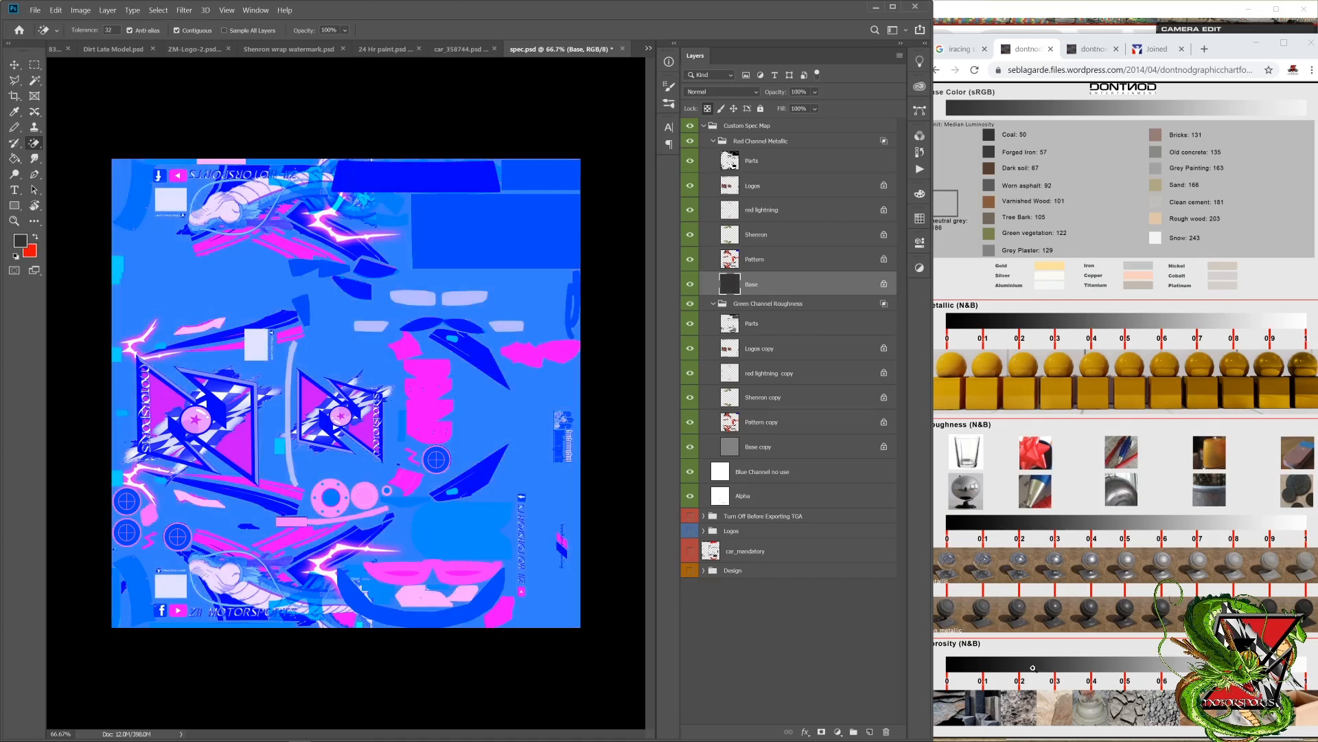
# Step: Switch to Notepad and correct "thos" to "those" in cheat sheet item 4
pyautogui.moveTo(731, 738)
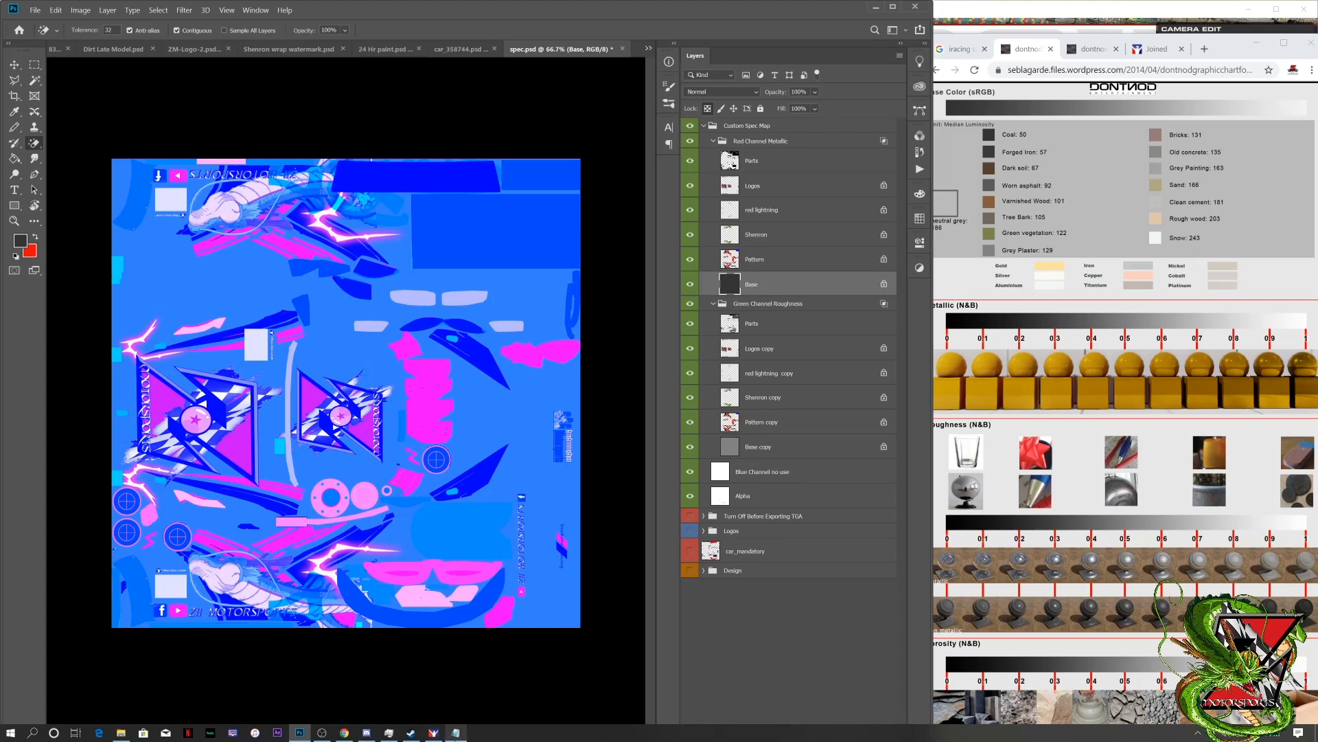
pyautogui.click(456, 732)
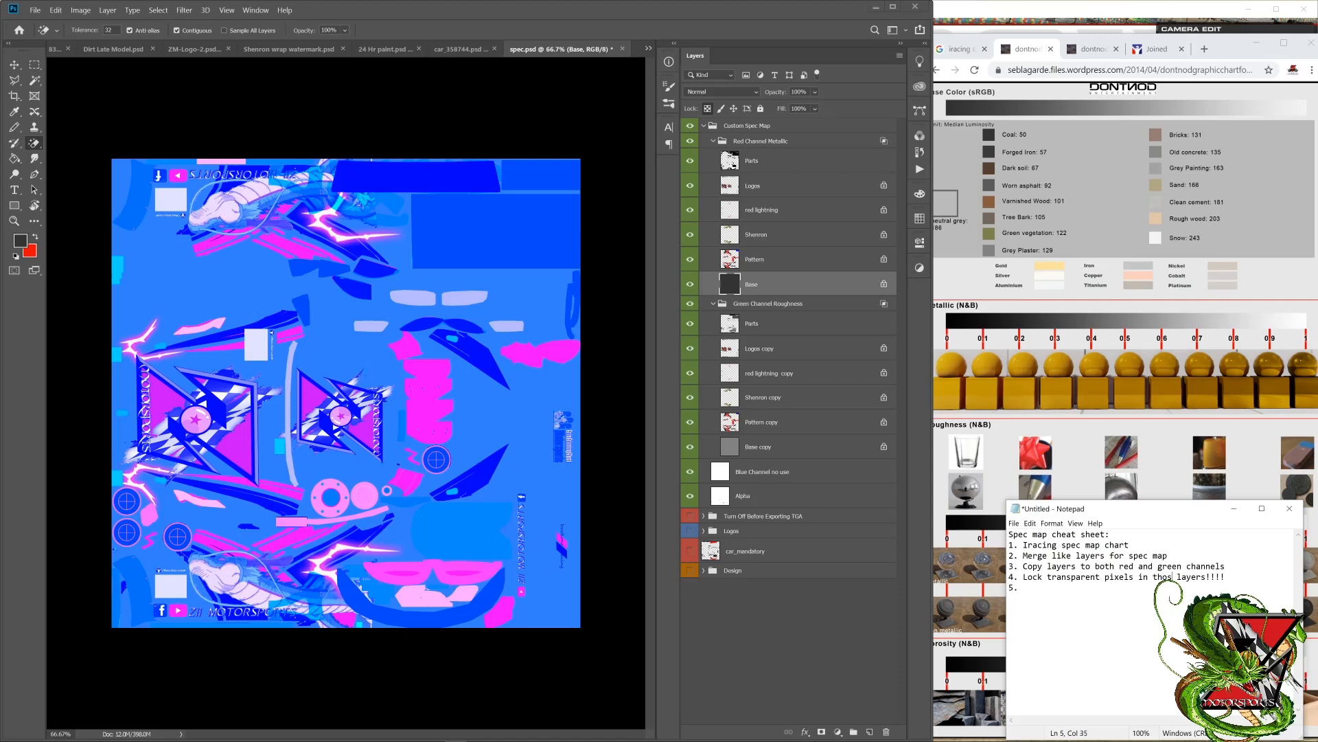
pyautogui.write('e')
# Step: Write "start with base layer red channel which is the top bar in the spec map" as cheat sheet item 5
pyautogui.write('start w')
pyautogui.write('ith base ')
pyautogui.write('layer')
pyautogui.write(' red channel')
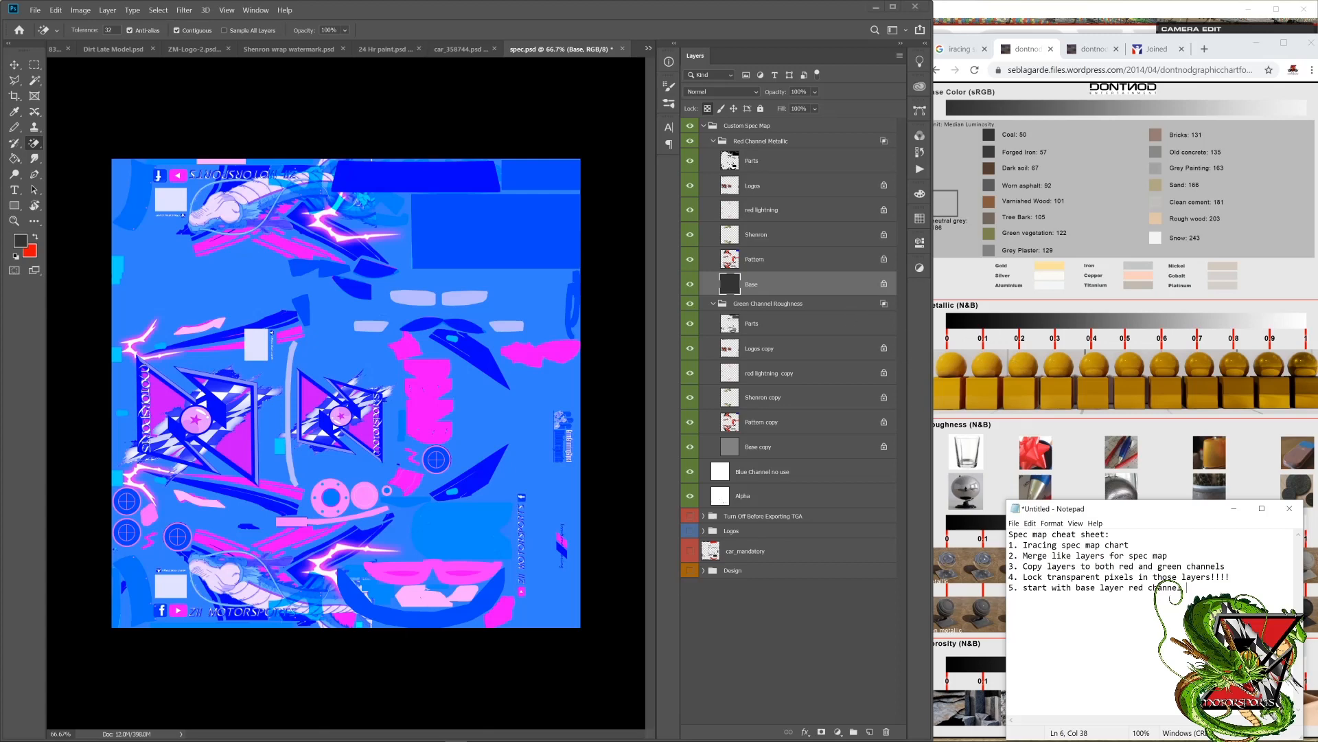
pyautogui.write('which is the top bar in ')
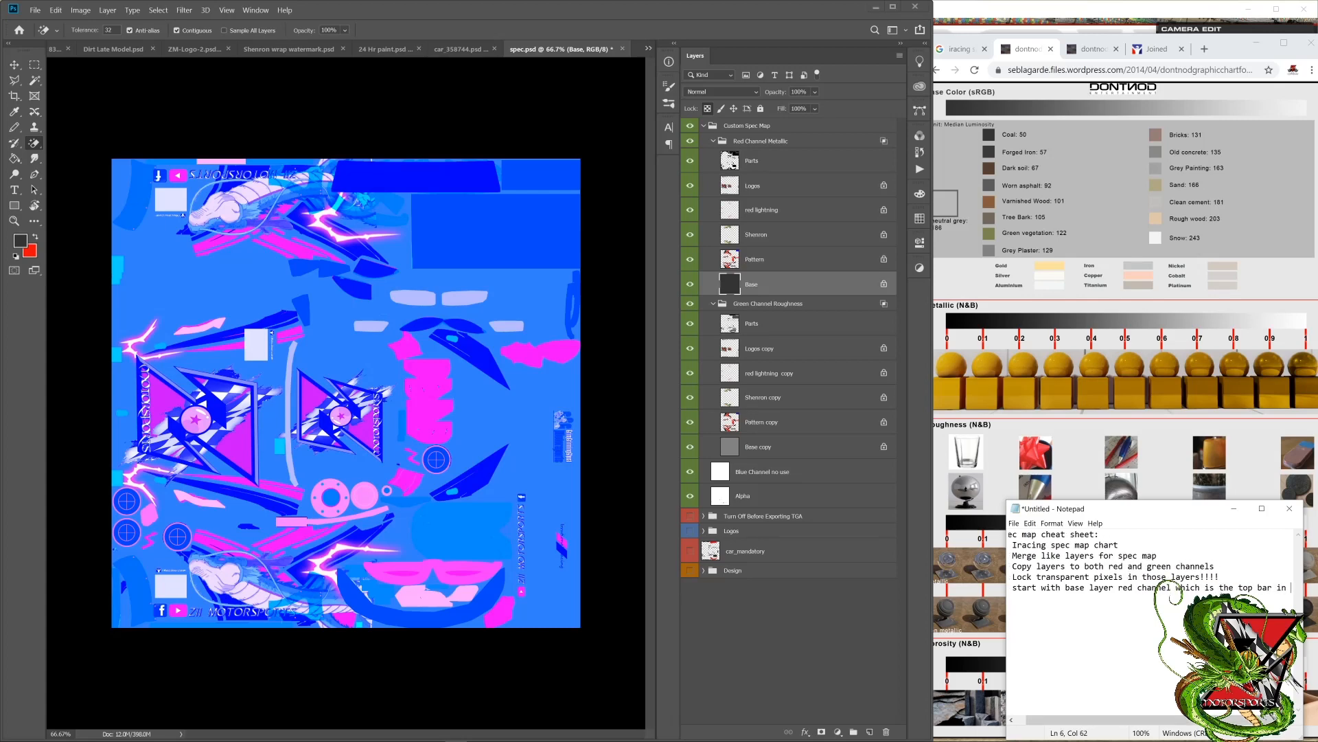
pyautogui.write('the spec')
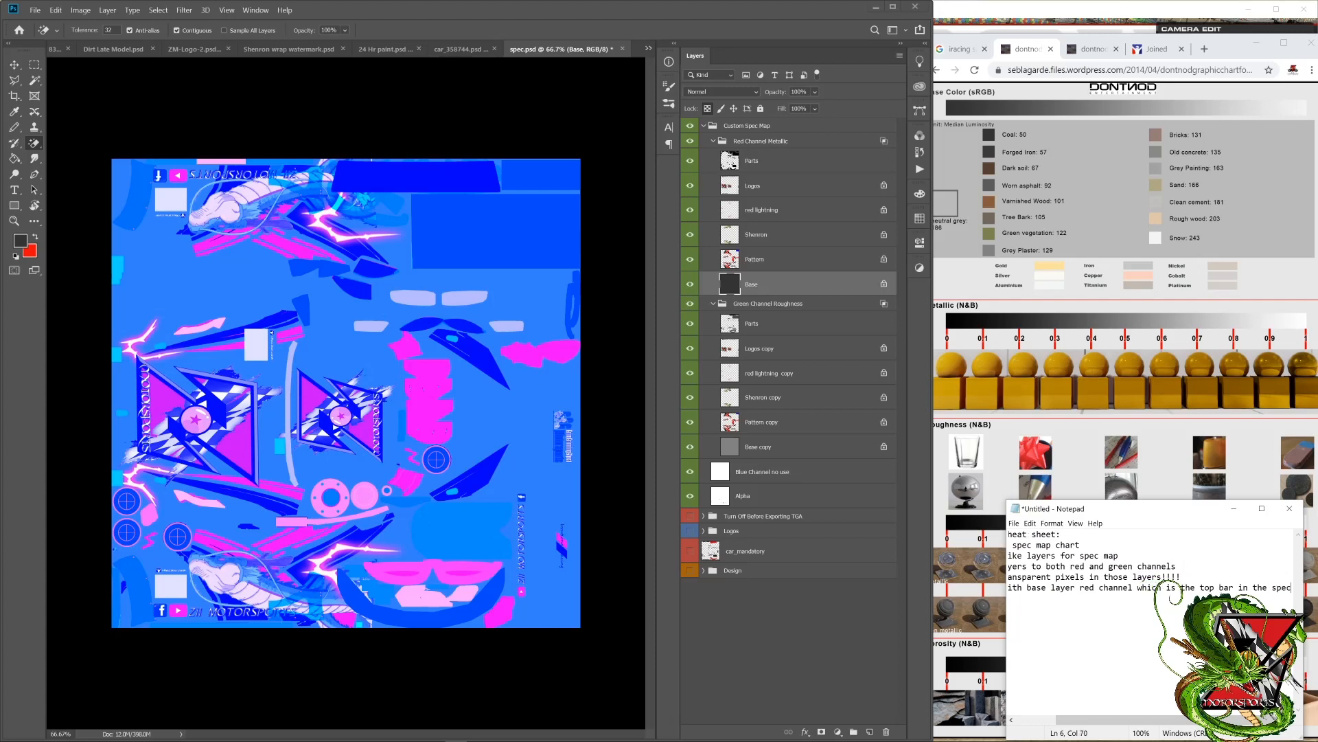
pyautogui.write(' map')
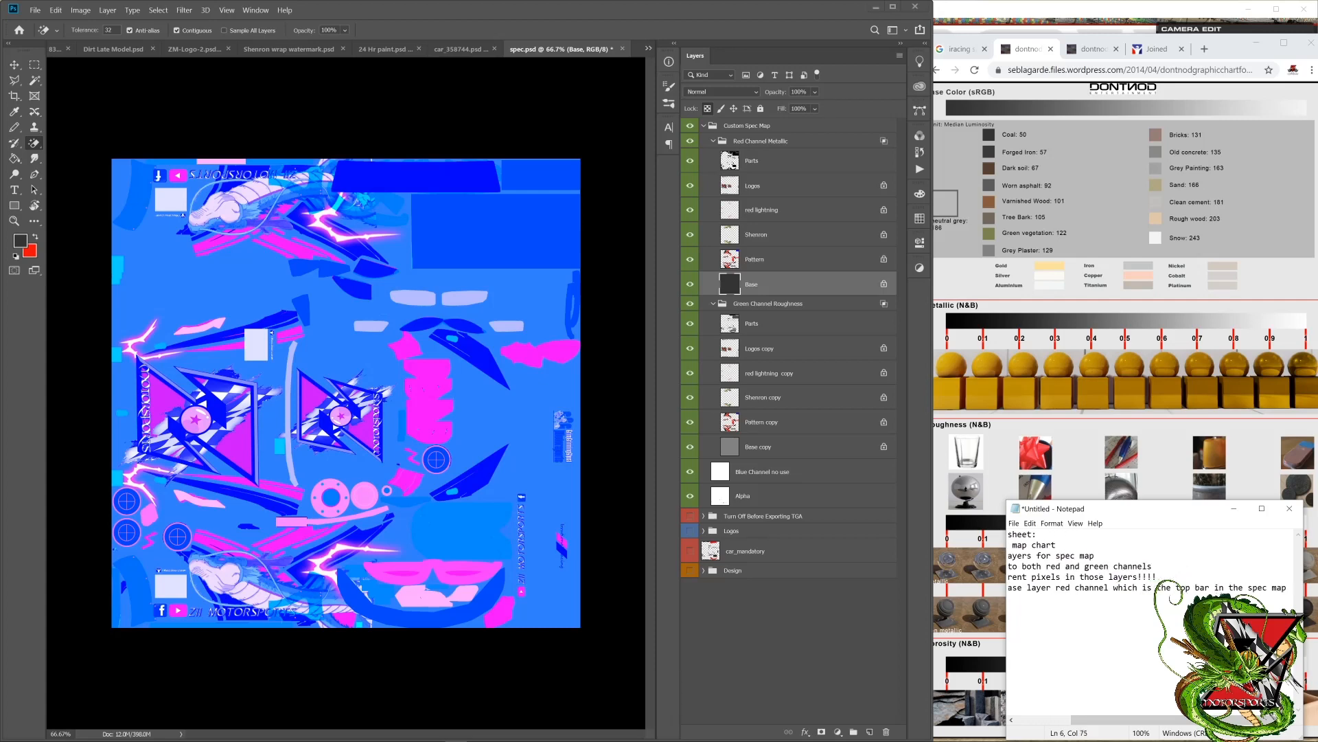
# Step: Rework the ending of item 5 so "in the spec map chart." sits on its own line
pyautogui.press('BackSpace')
pyautogui.press('BackSpace')
pyautogui.press('BackSpace')
pyautogui.press('BackSpace')
pyautogui.press('BackSpace')
pyautogui.press('BackSpace')
pyautogui.press('BackSpace')
pyautogui.press('BackSpace')
pyautogui.press('BackSpace')
pyautogui.press('BackSpace')
pyautogui.press('BackSpace')
pyautogui.press('BackSpace')
pyautogui.press('Return')
pyautogui.write('i')
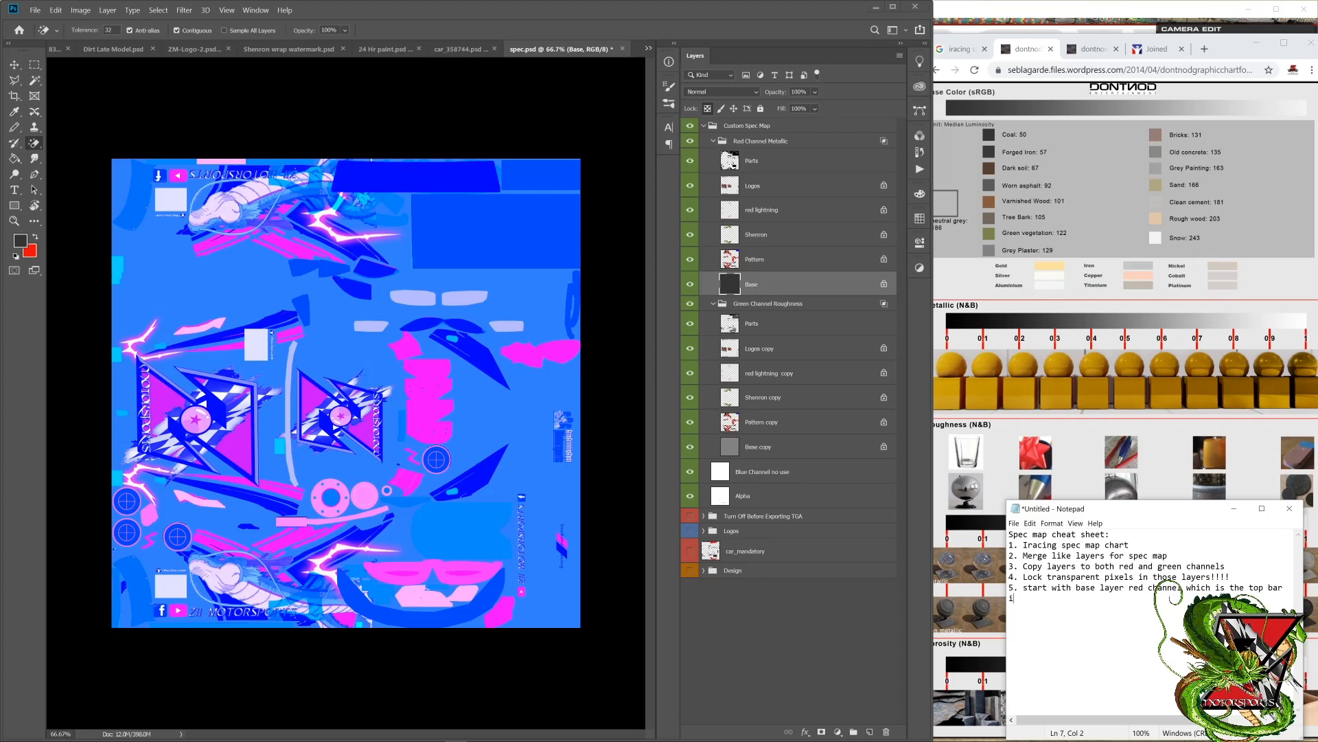
pyautogui.write('n the spec map char')
pyautogui.write('t')
pyautogui.write('. ')
pyautogui.write('6')
pyautogui.write(' then base la')
pyautogui.write('yer in th')
pyautogui.write('e green channe')
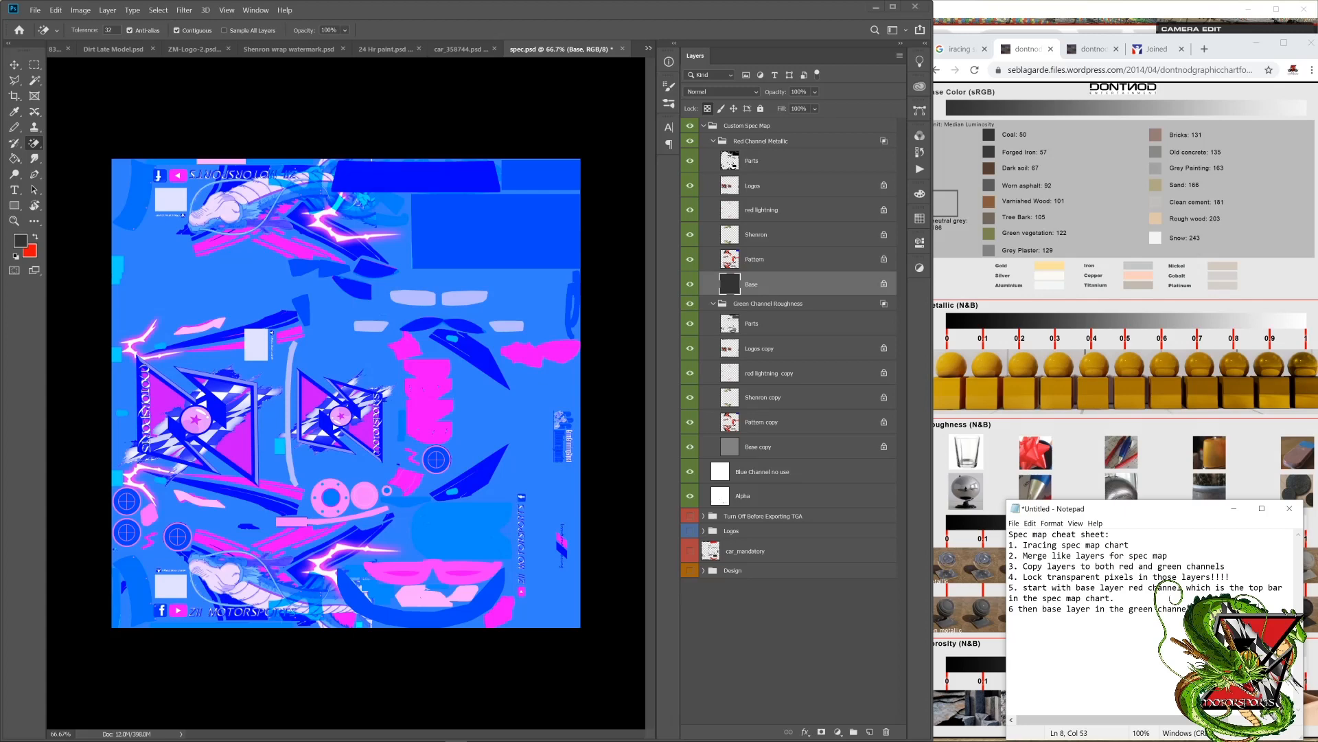
# Step: Add item 6, "then base layer in the green channel which is the bottom", continued on a new line with "spec map chart"
pyautogui.write('l which is the bottom')
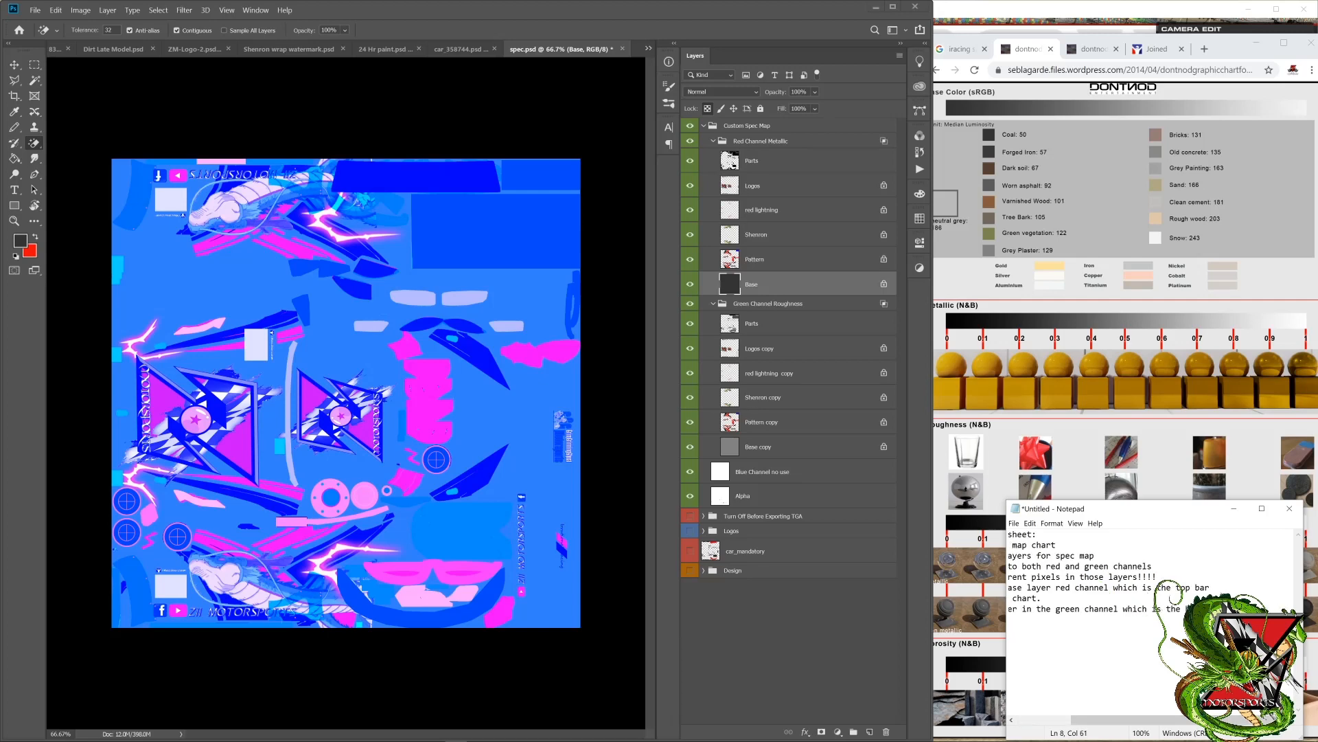
pyautogui.press('Return')
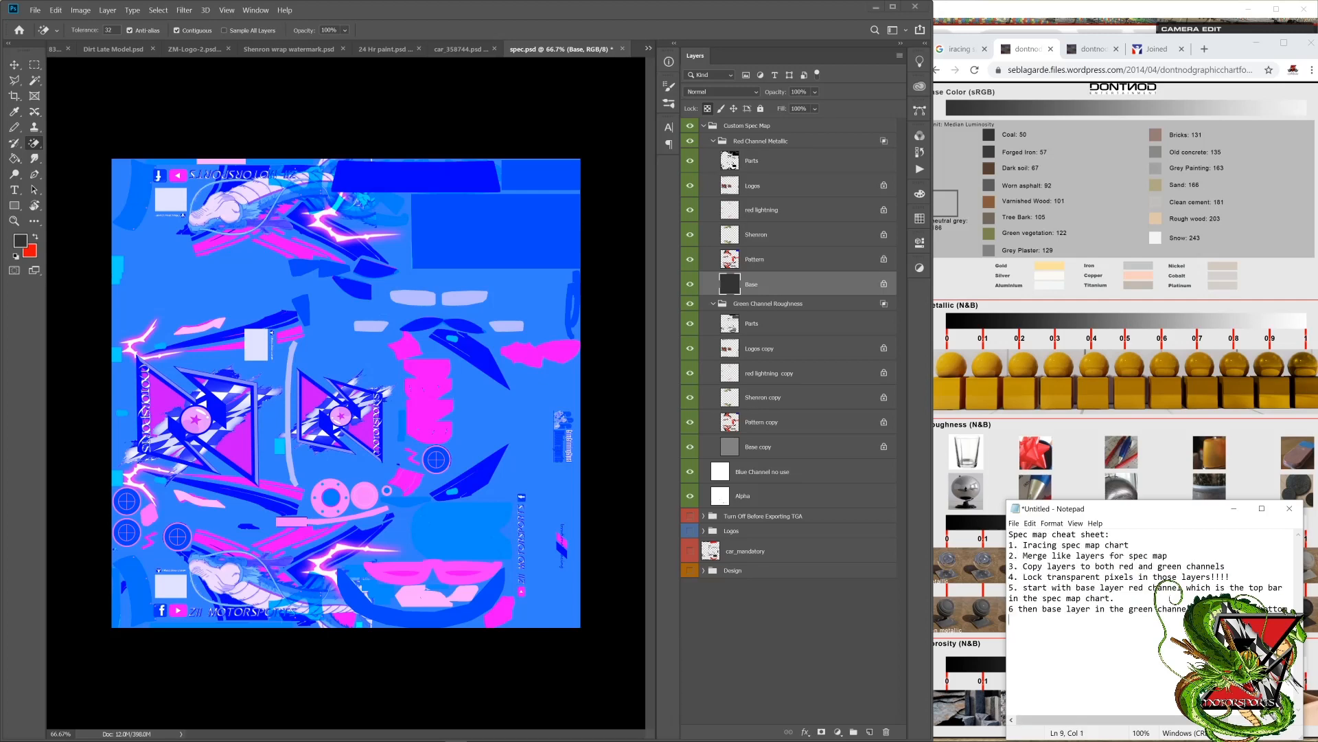
pyautogui.write('spec map chart')
# Step: Add a new line to the cheat sheet reading "shortcut to paint layers ALT + Backspace"
pyautogui.press('Return')
pyautogui.write('shortcut to pait layers')
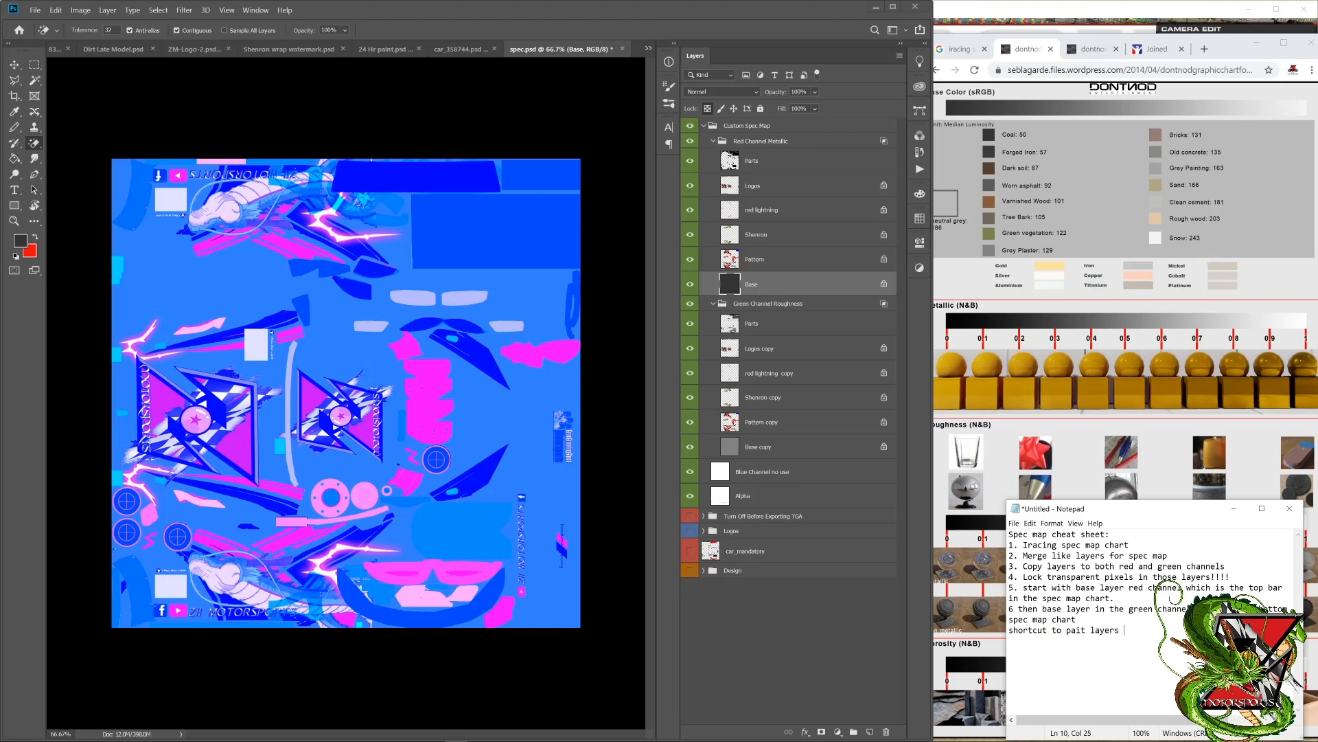
pyautogui.press('BackSpace')
pyautogui.press('BackSpace')
pyautogui.press('BackSpace')
pyautogui.press('BackSpace')
pyautogui.press('BackSpace')
pyautogui.press('BackSpace')
pyautogui.press('BackSpace')
pyautogui.press('BackSpace')
pyautogui.press('BackSpace')
pyautogui.press('BackSpace')
pyautogui.write('int layers ALT= Backspac')
pyautogui.press('BackSpace')
pyautogui.write('=')
pyautogui.press('BackSpace')
pyautogui.write('+')
# Step: Switch to Photoshop, select Base copy in the Green Channel Roughness group, and bring up Chrome's Roughness chart for reference
pyautogui.click(777, 446)
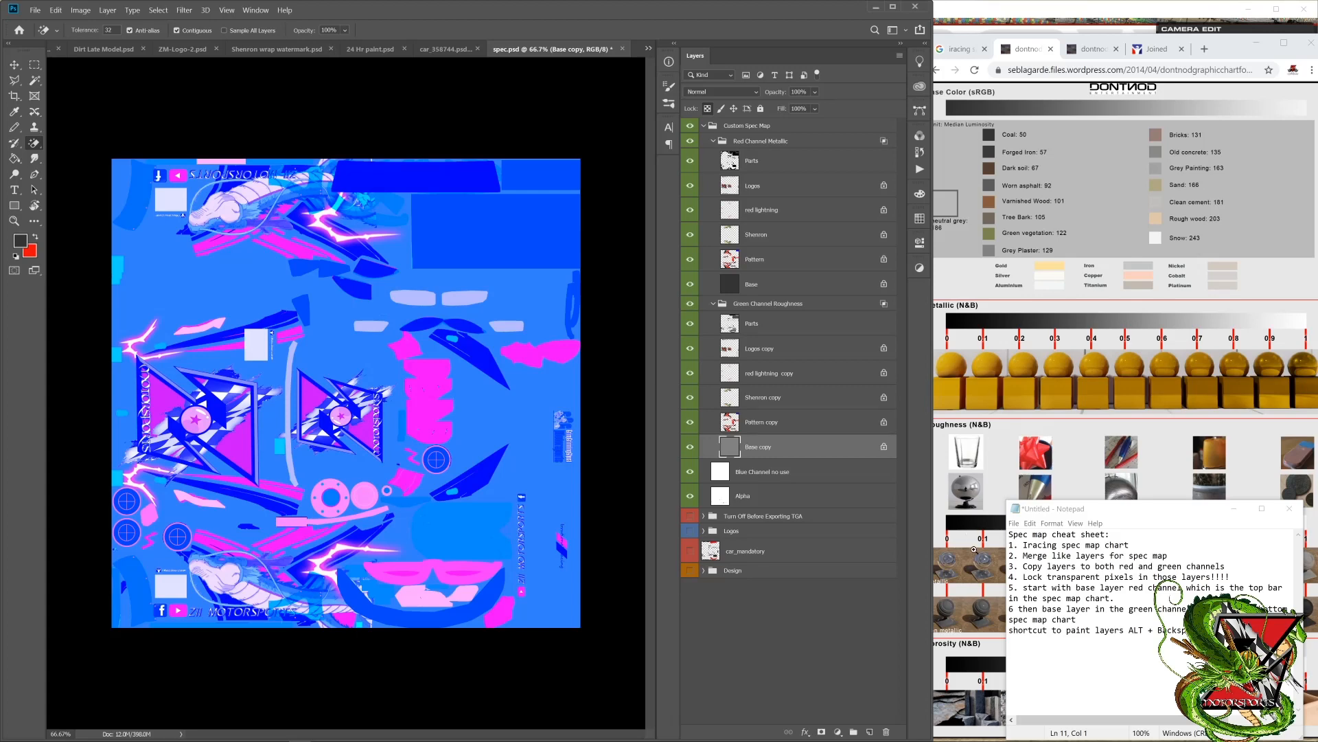
pyautogui.click(974, 550)
pyautogui.click(993, 532)
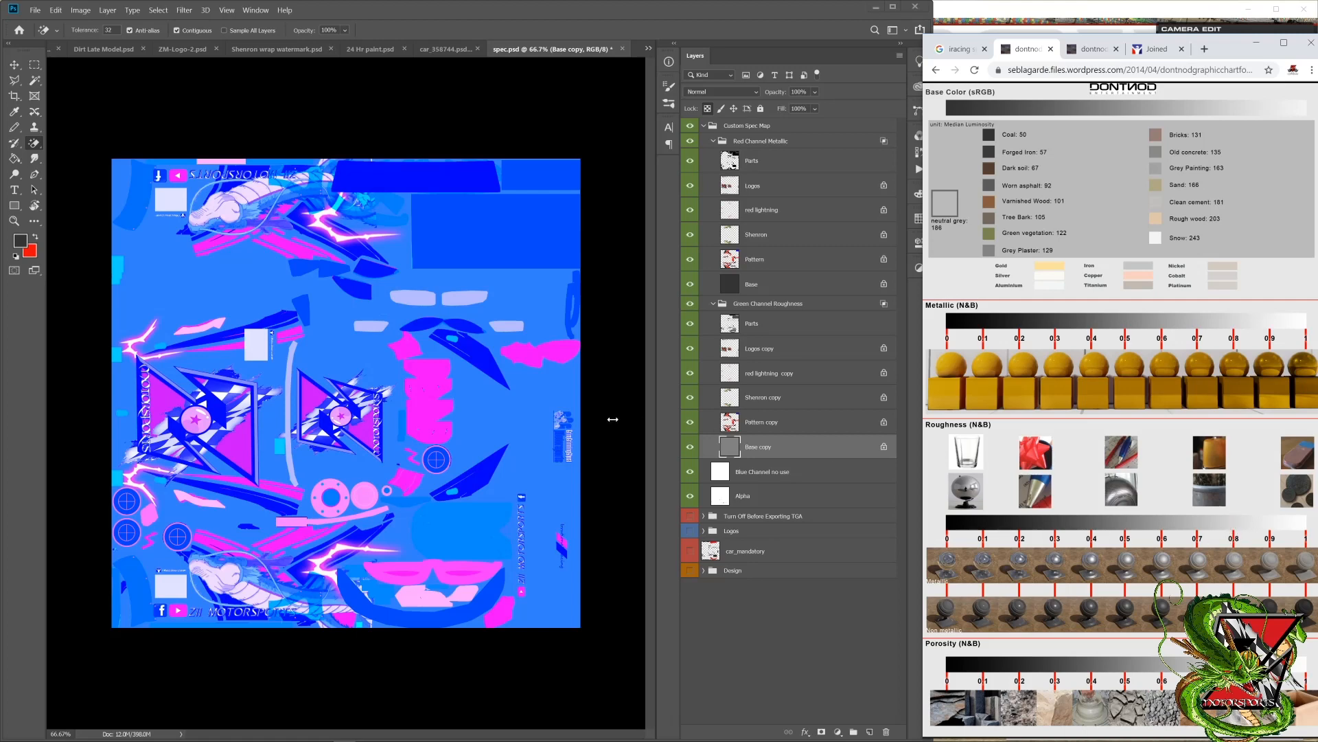
# Step: Set the foreground colour to a grey of 80% brightness and fill the Base copy roughness layer with it
pyautogui.click(21, 242)
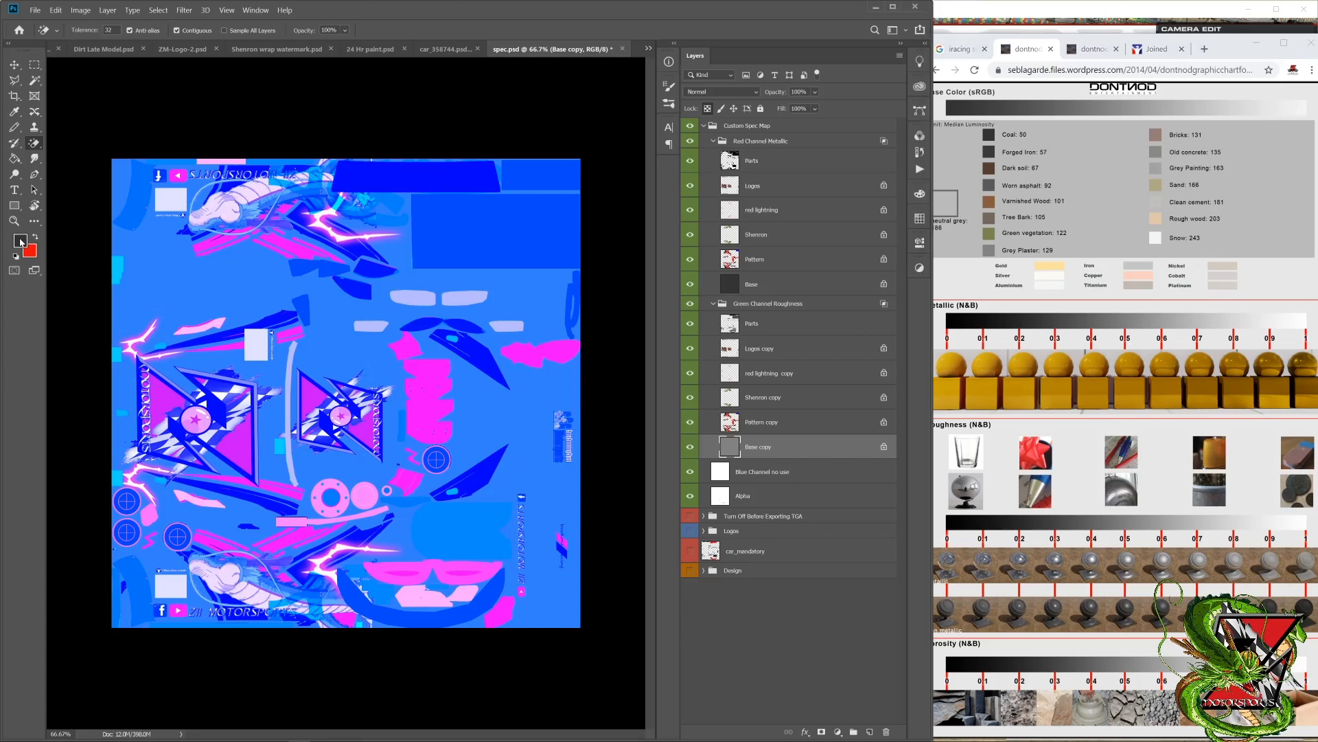
pyautogui.click(21, 242)
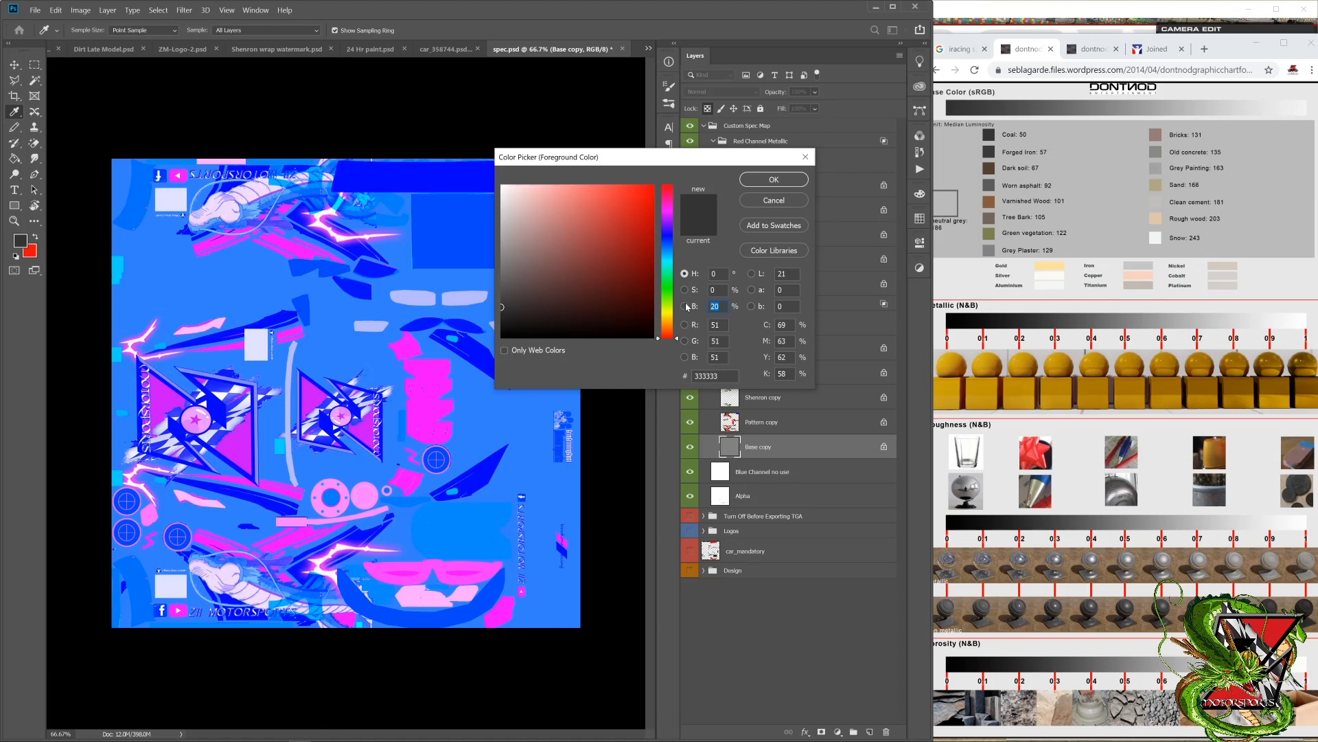
pyautogui.write('80')
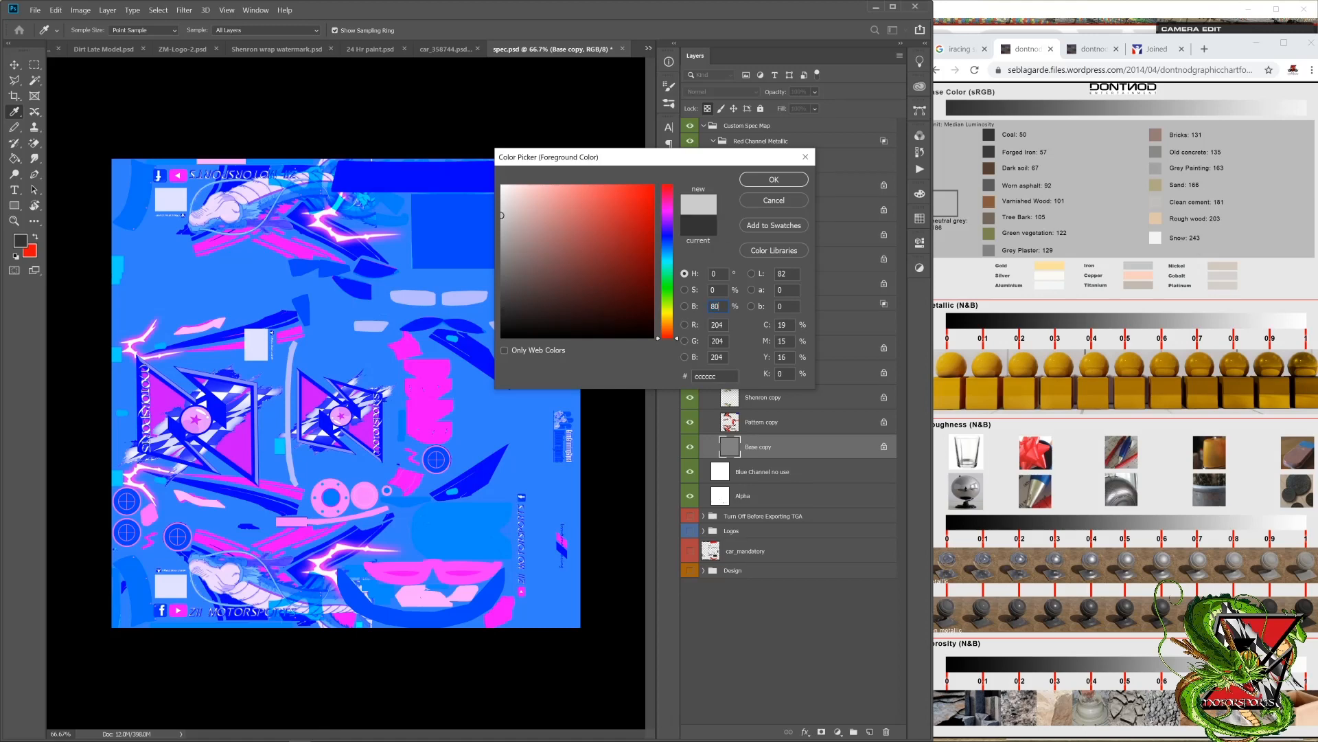
pyautogui.press('Return')
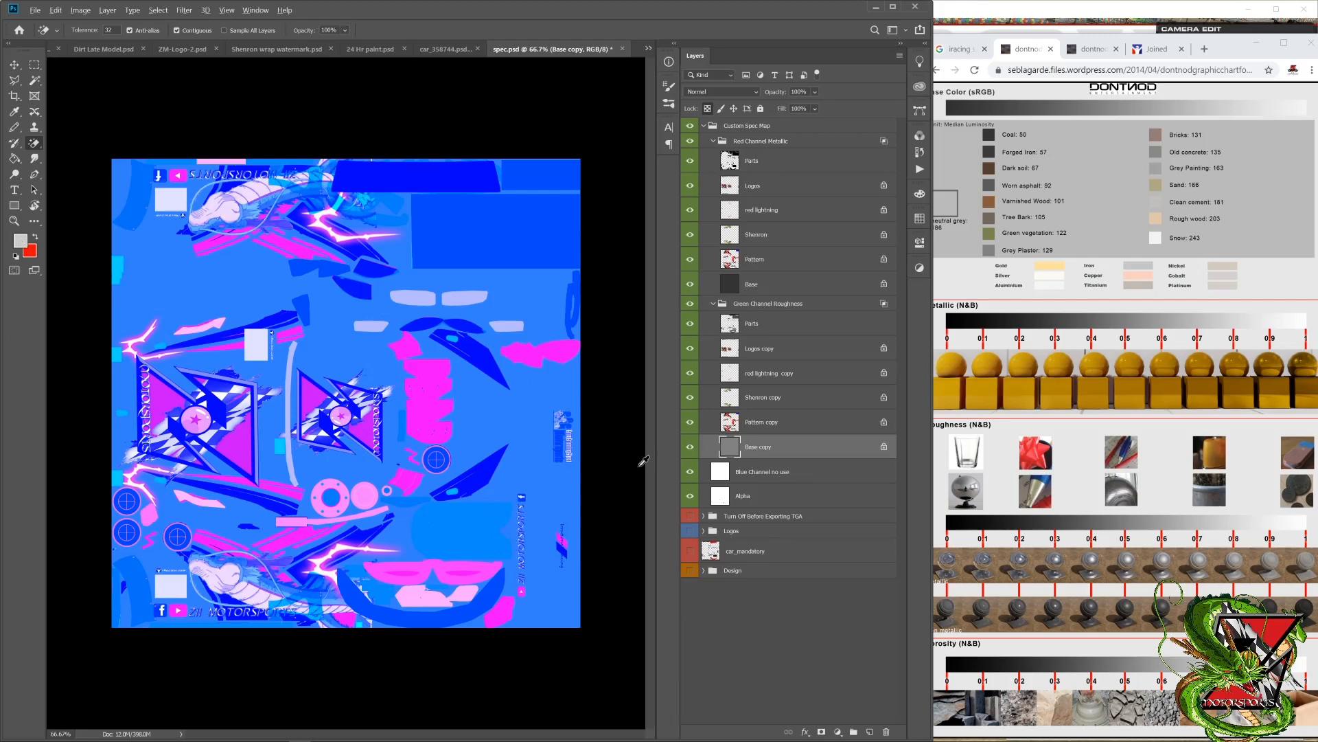
pyautogui.hotkey('alt', 'BackSpace')
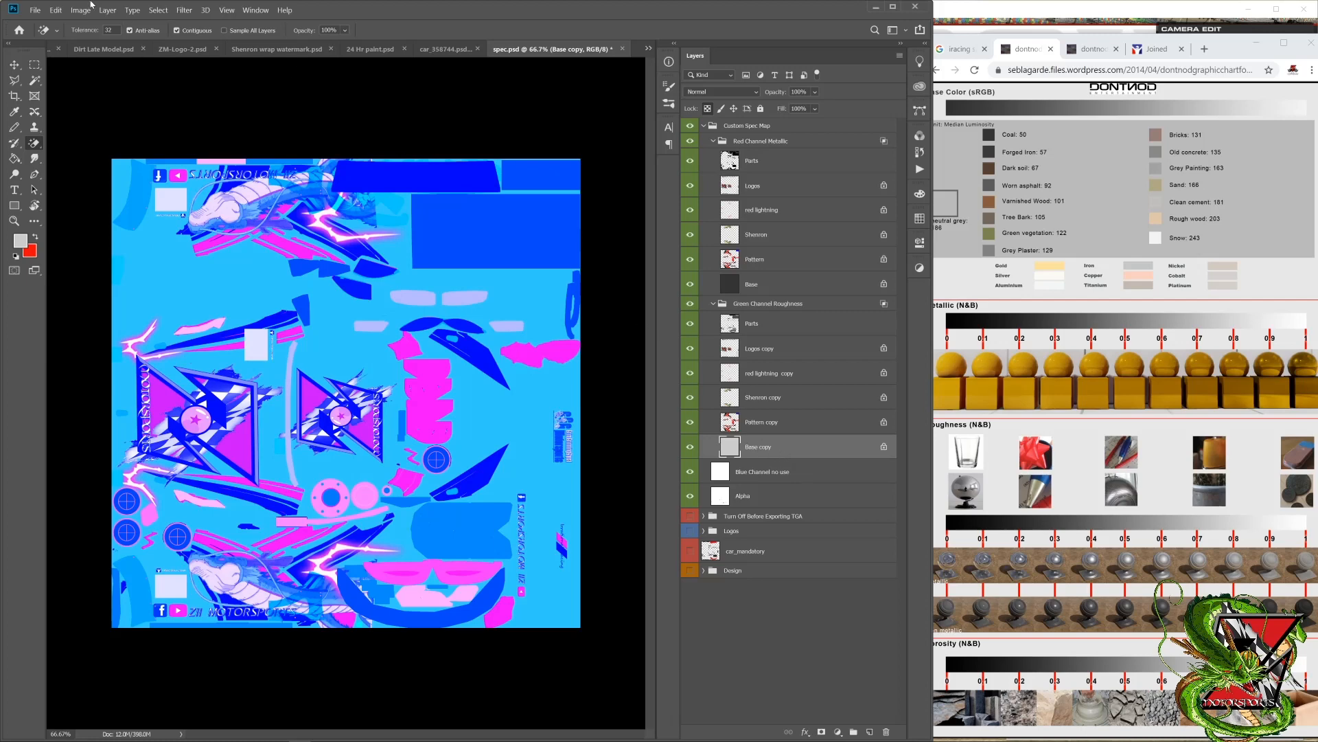
# Step: Save the spec map in the bmwz4gt3 folder as a 32 bits/pixel Targa file named "car_spec_" plus the customer ID
pyautogui.click(38, 9)
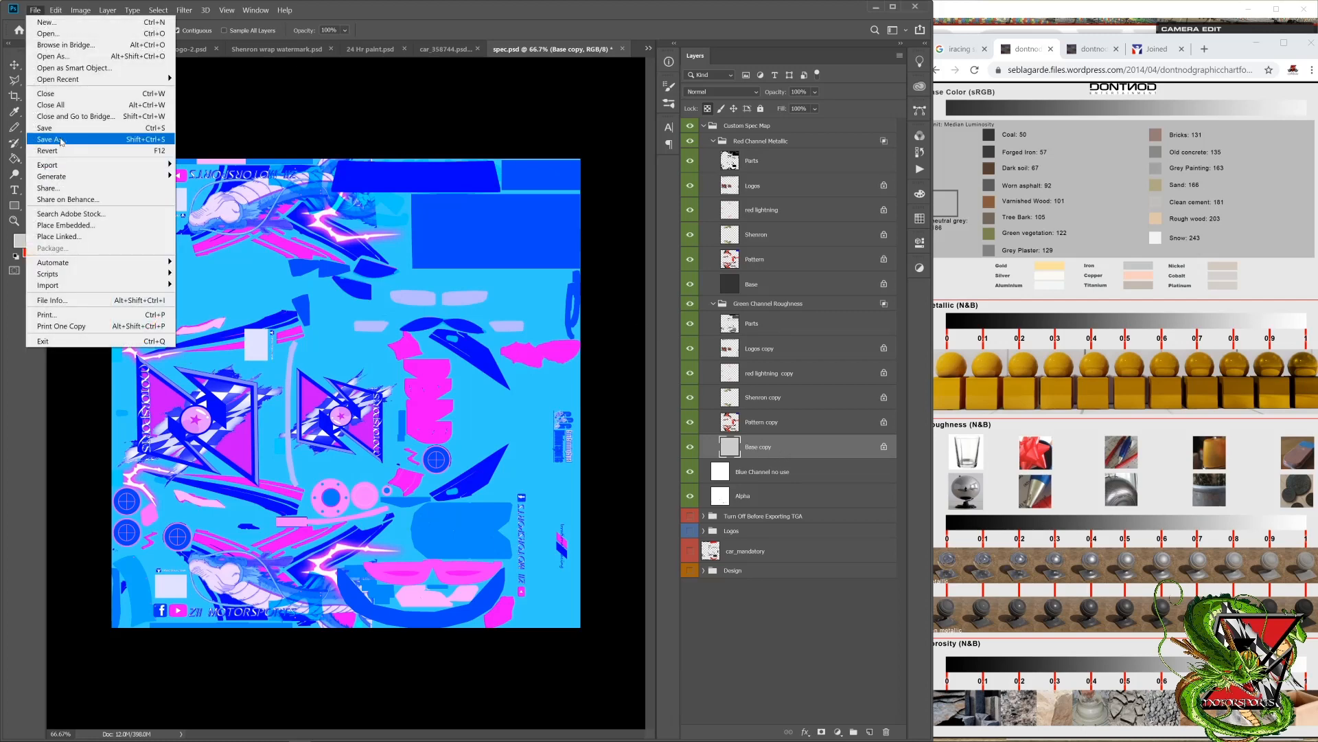
pyautogui.click(61, 140)
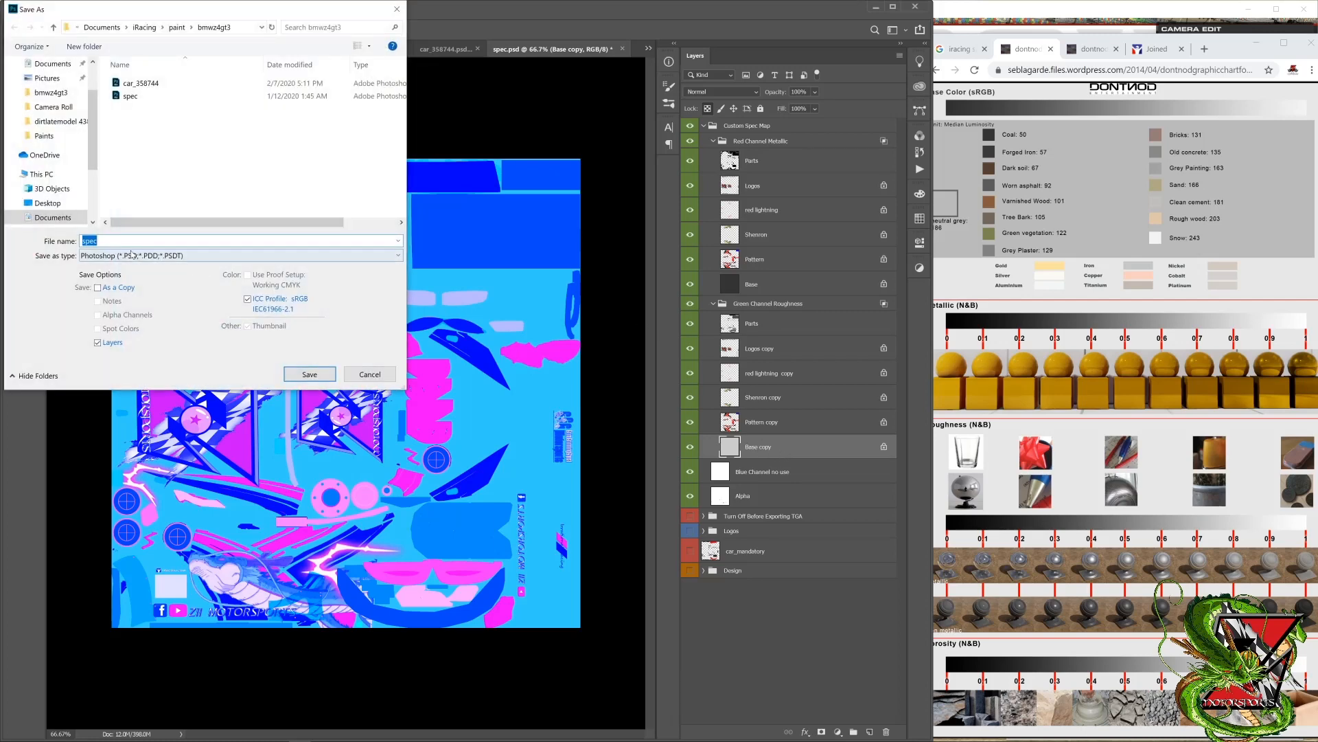
pyautogui.click(132, 254)
pyautogui.click(167, 455)
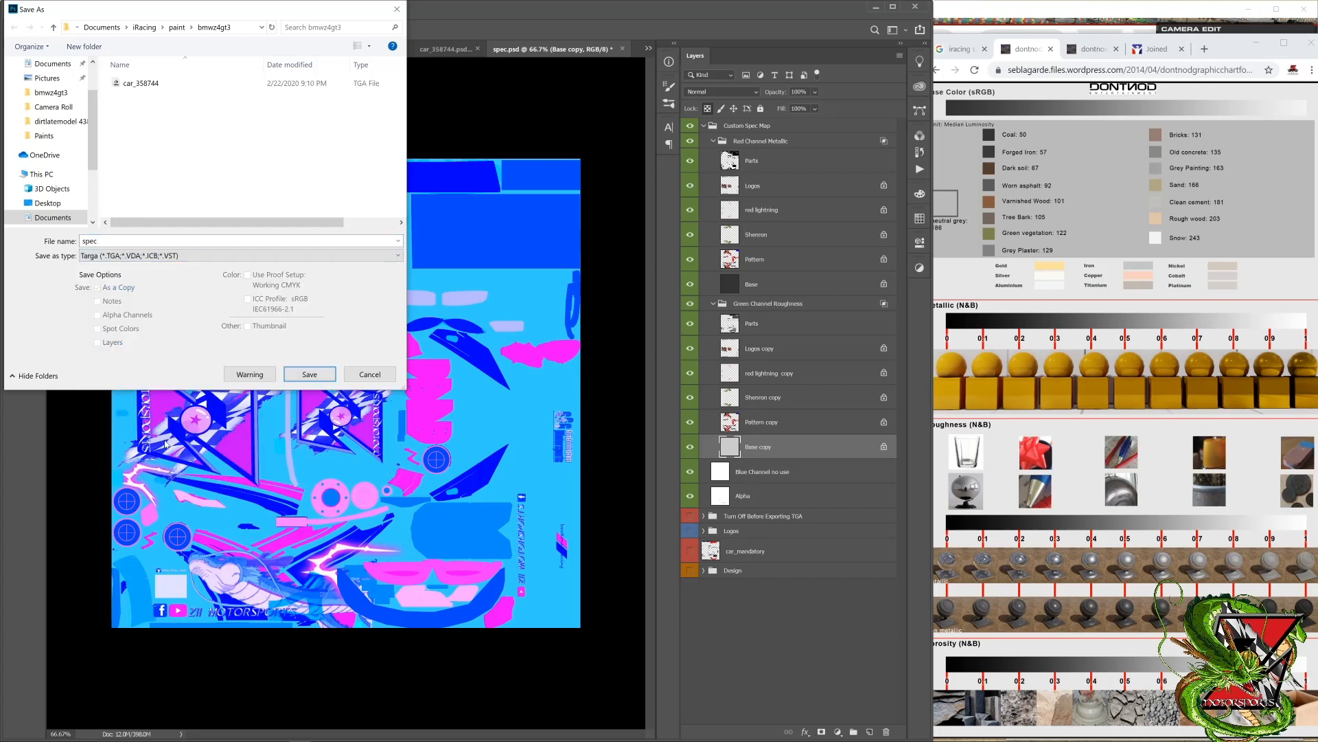
pyautogui.click(125, 239)
pyautogui.write('car _')
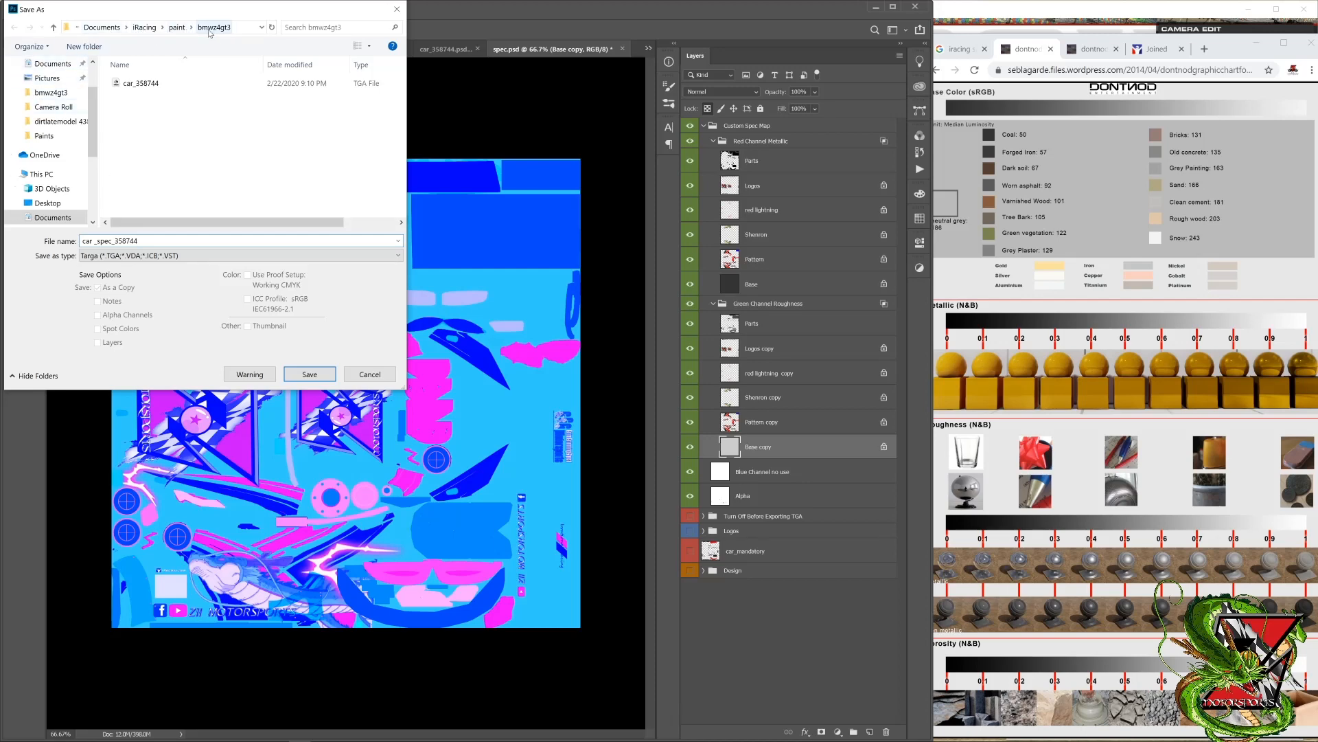
pyautogui.click(308, 374)
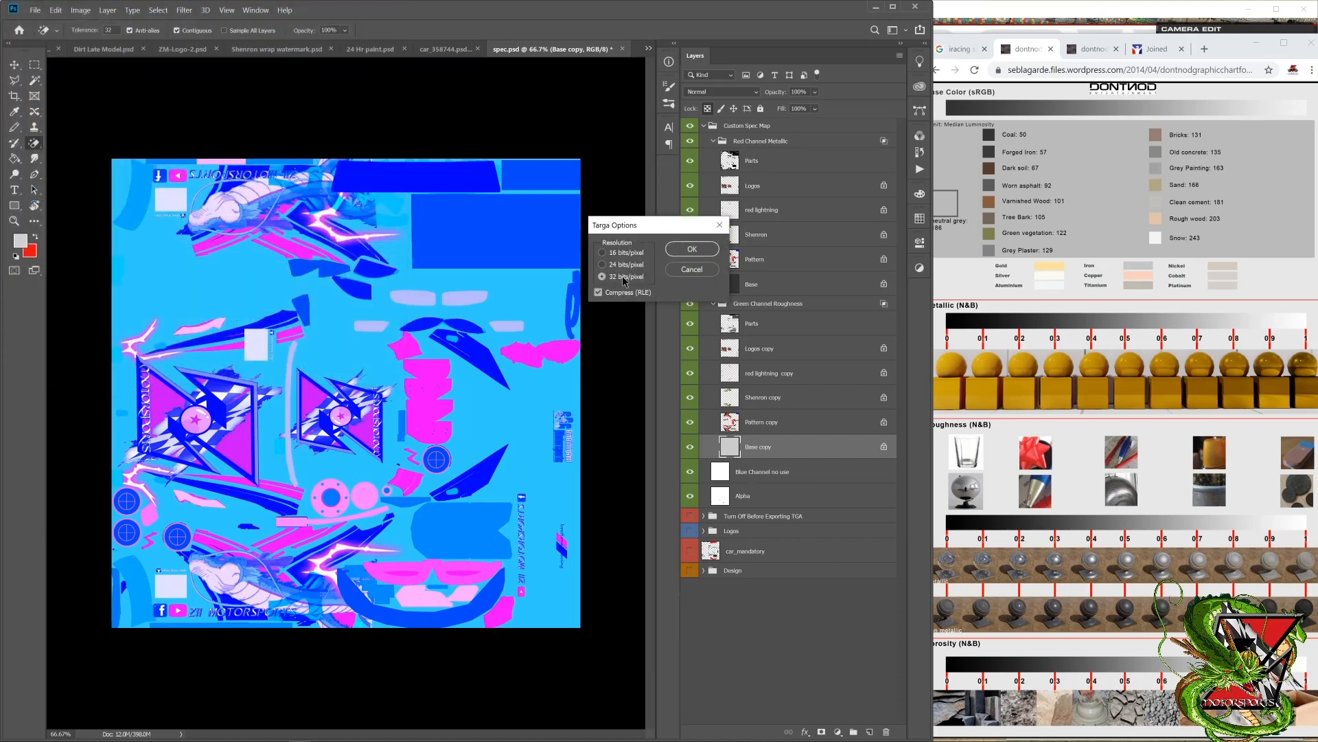
pyautogui.click(684, 252)
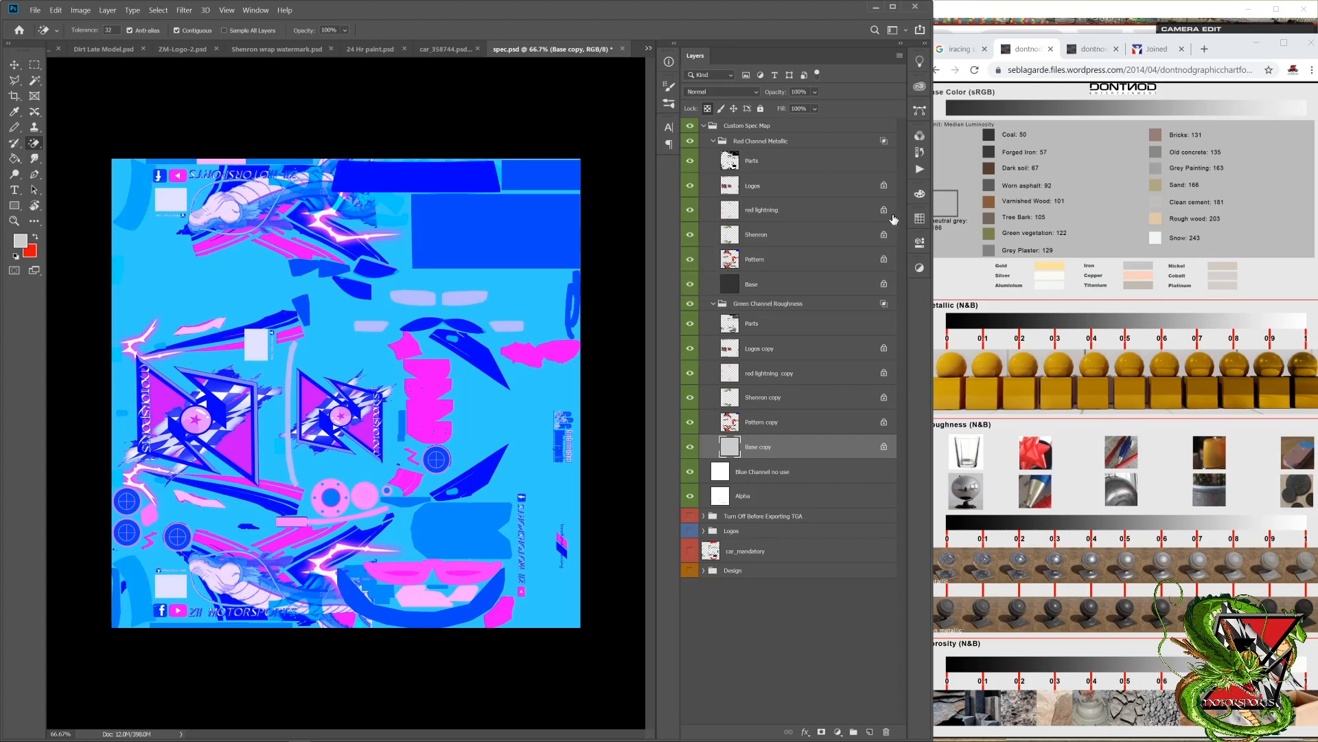
# Step: Switch to the iRacing simulator, reload the car textures, inspect the new base finish from the front, and return to Photoshop
pyautogui.click(1115, 7)
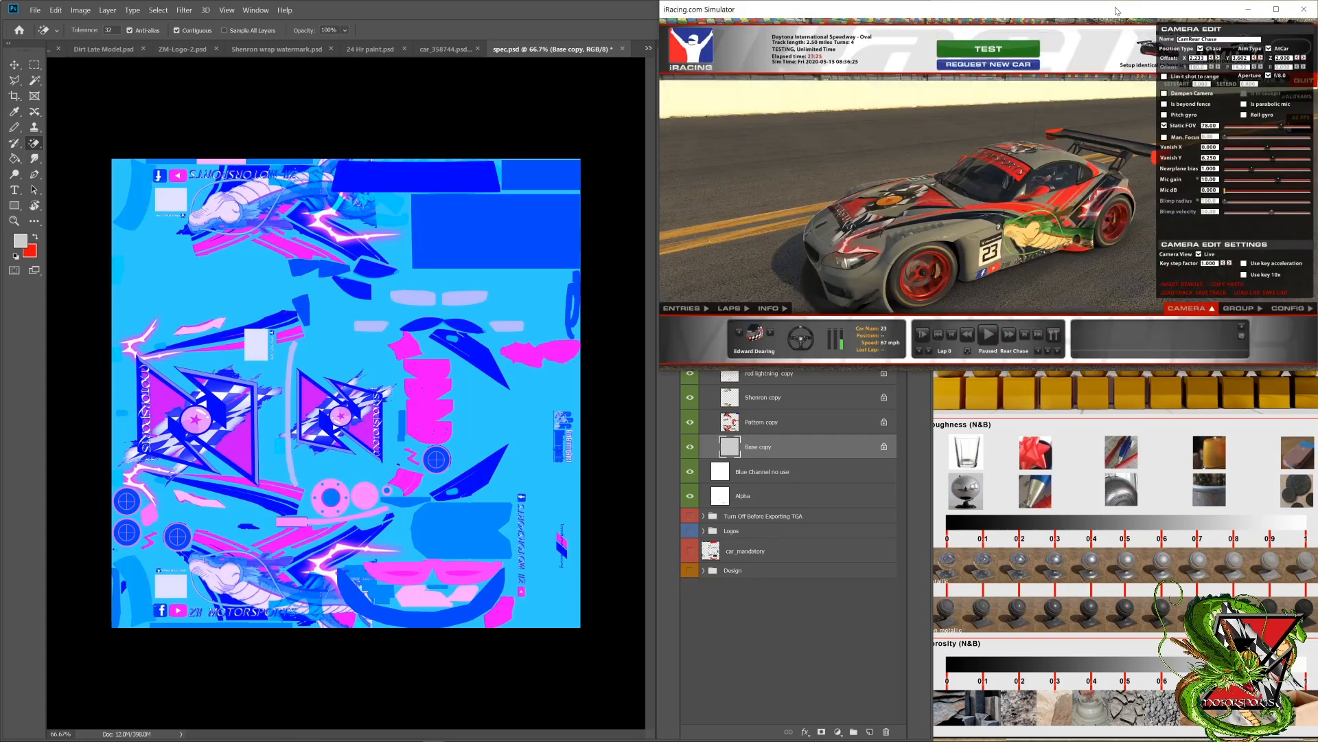
pyautogui.hotkey('ctrl', 'r')
pyautogui.moveTo(1037, 148); pyautogui.dragTo(719, 158)
pyautogui.click(220, 80)
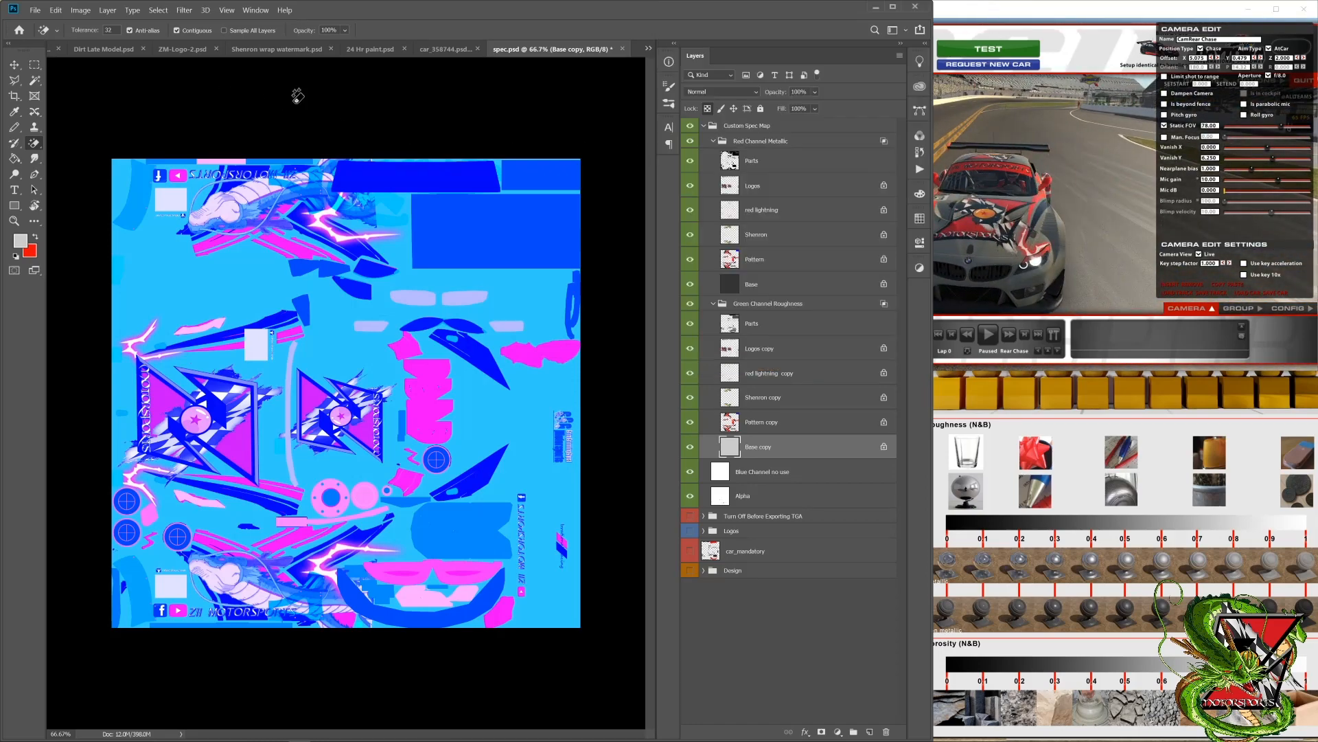
# Step: Fill the Pattern layer in the Red Channel Metallic group with white at 100% brightness, keeping Chrome's material chart in view for reference
pyautogui.click(771, 266)
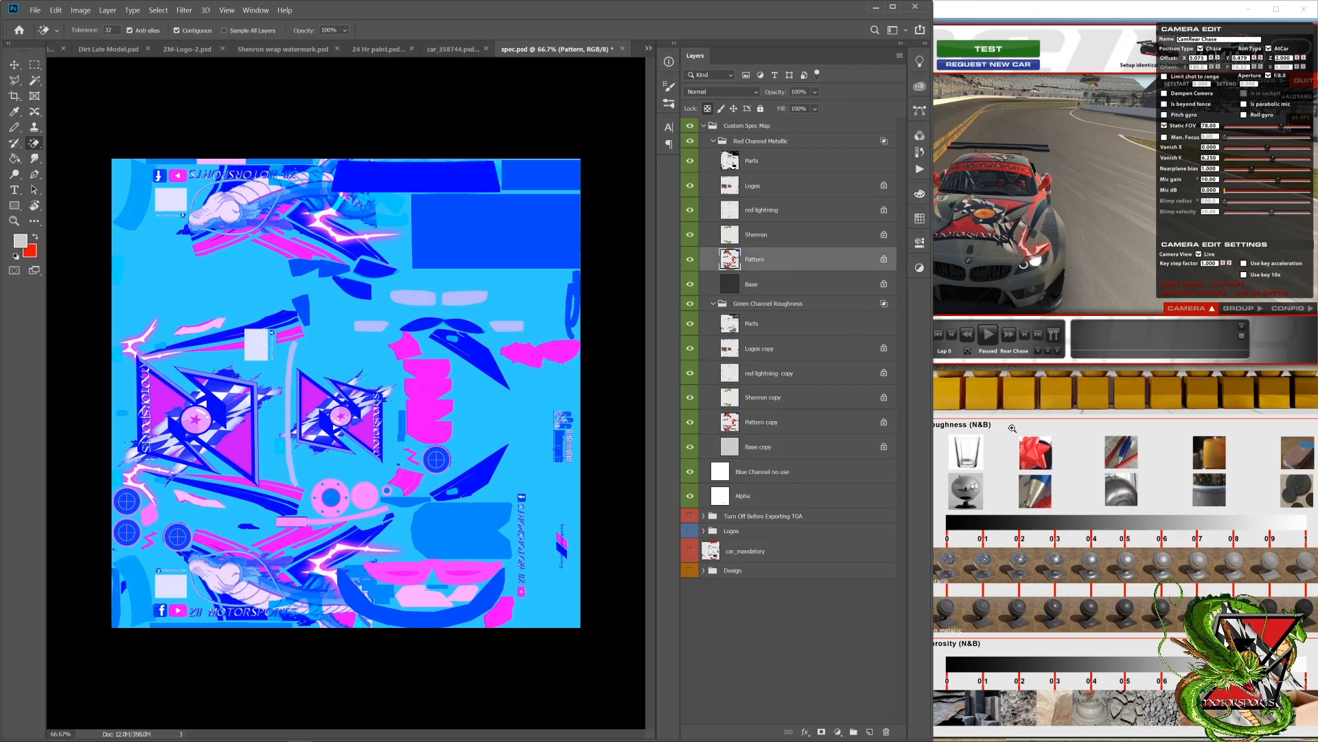
pyautogui.click(1071, 442)
pyautogui.click(1067, 411)
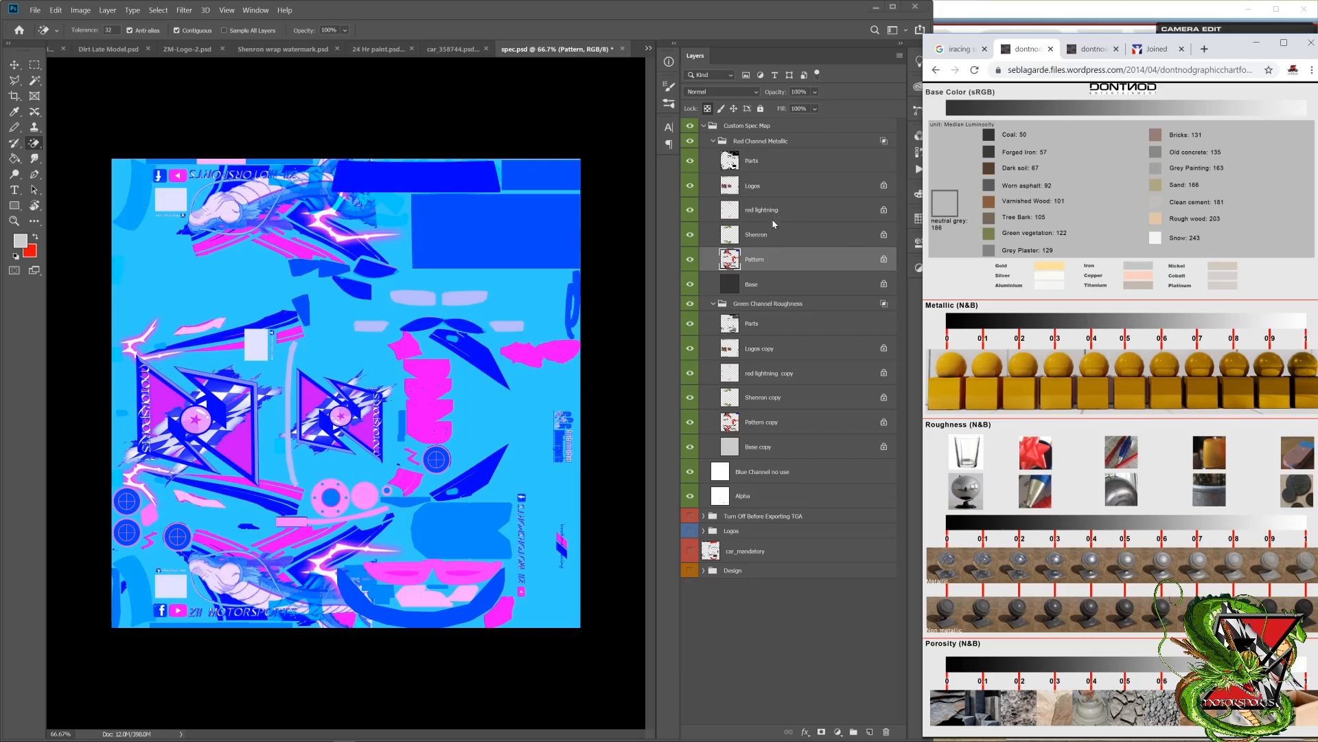
pyautogui.click(24, 252)
pyautogui.click(19, 242)
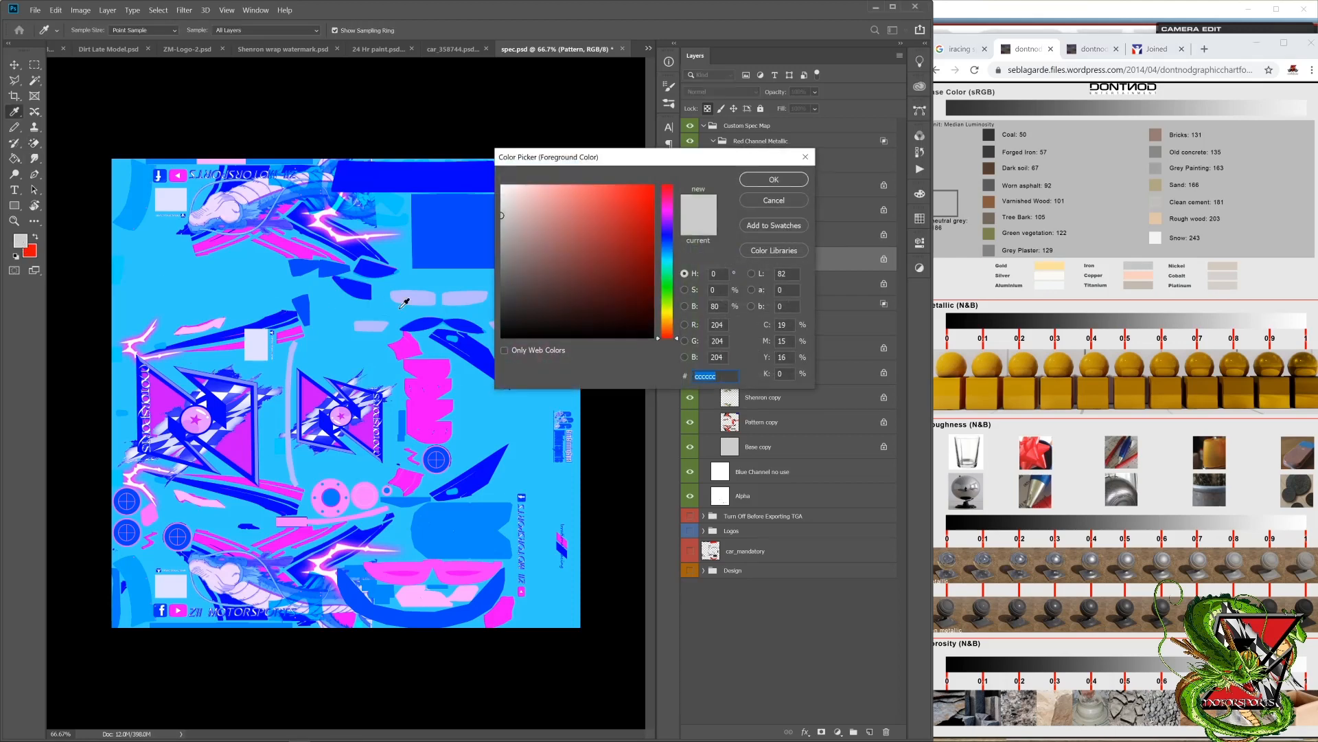
pyautogui.click(502, 220)
pyautogui.write('100')
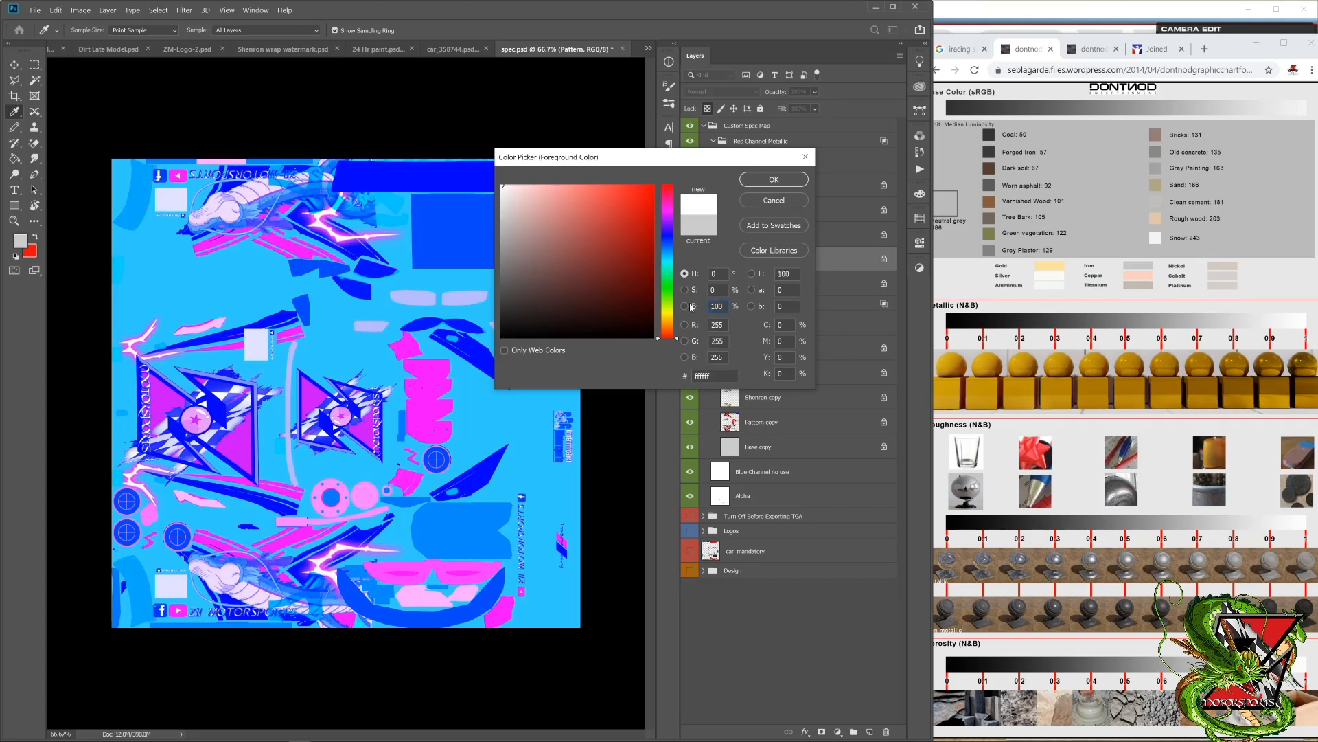
pyautogui.press('Return')
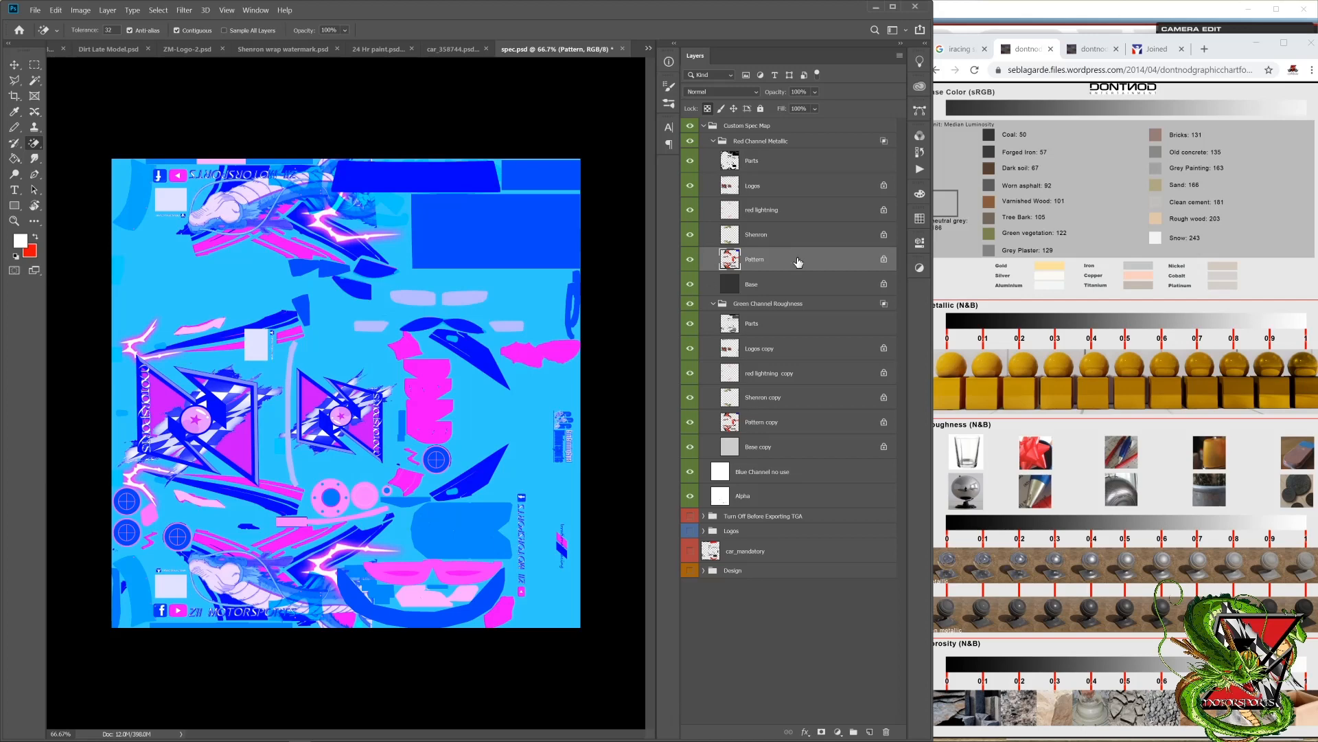
pyautogui.hotkey('alt', 'BackSpace')
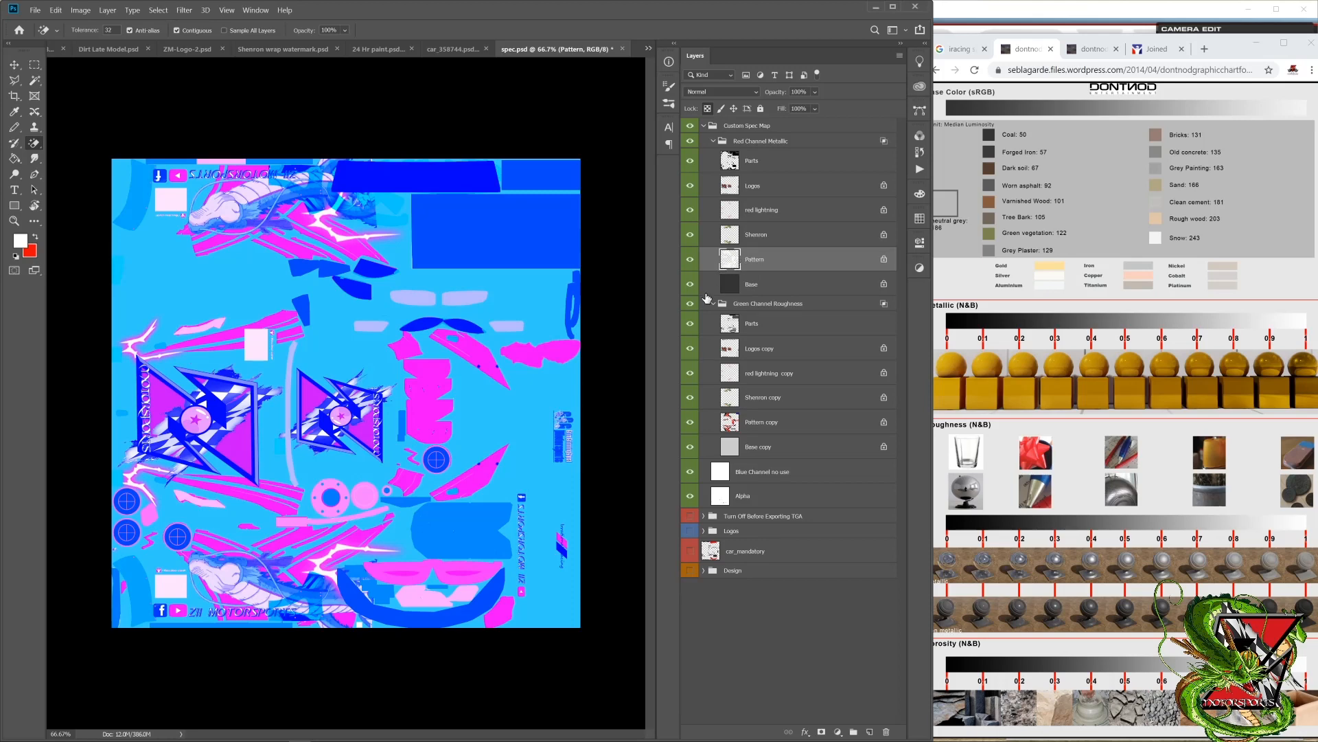
# Step: Fill the Pattern copy layer in the Green Channel Roughness group with black
pyautogui.click(777, 429)
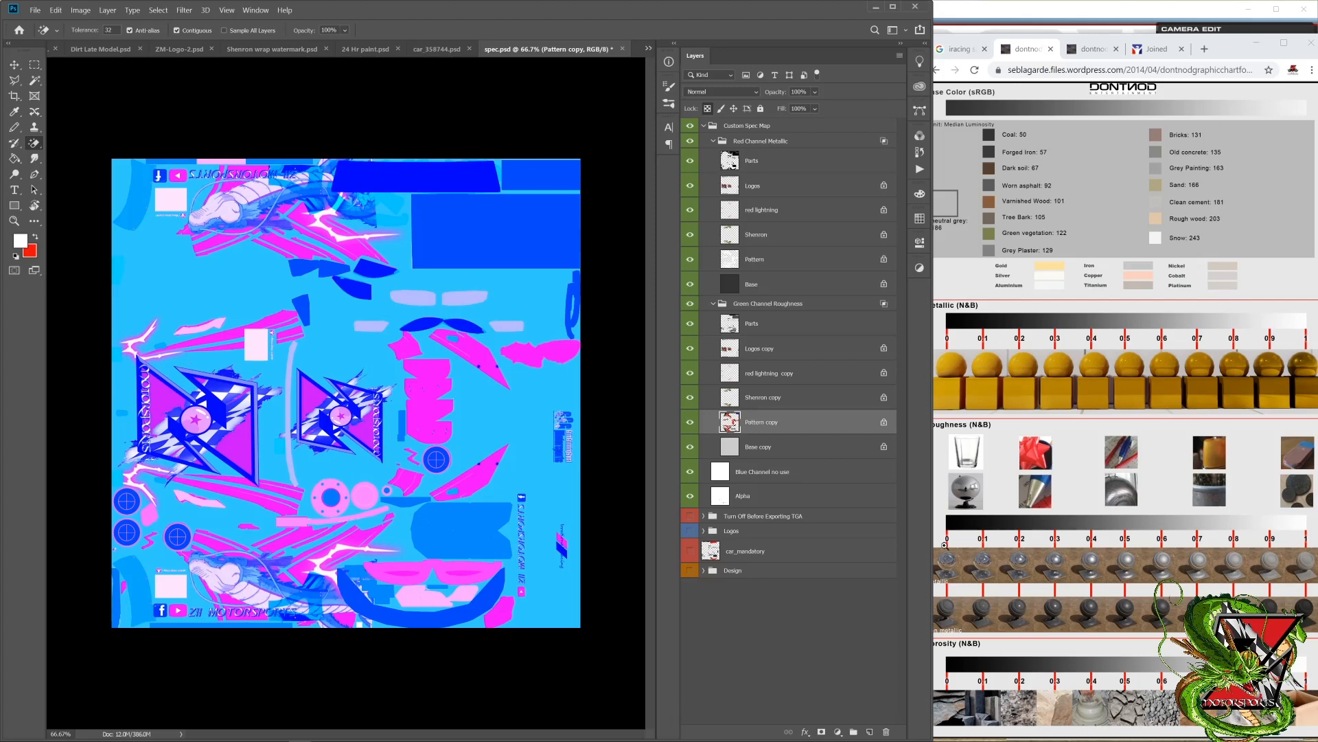
pyautogui.click(36, 238)
pyautogui.press('i')
pyautogui.click(25, 242)
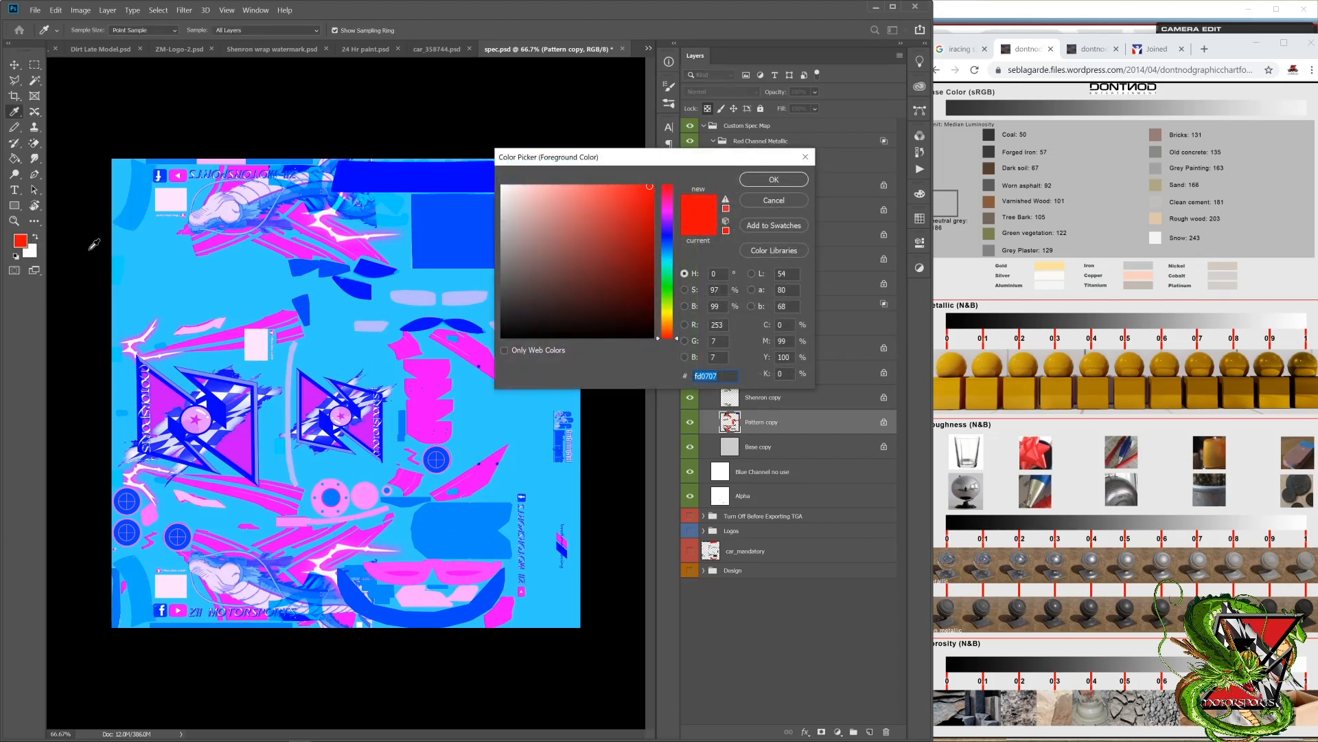
pyautogui.click(497, 337)
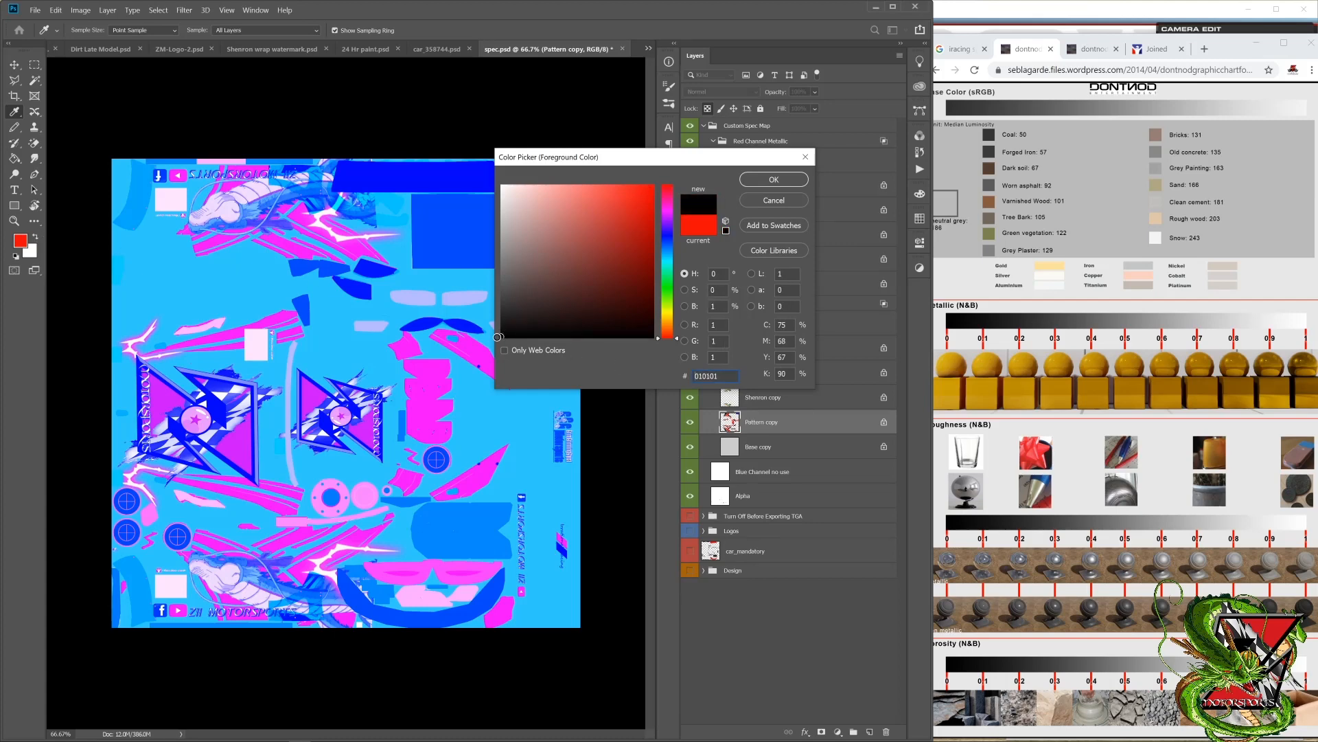
pyautogui.moveTo(497, 337); pyautogui.dragTo(493, 347)
pyautogui.press('Return')
pyautogui.press('e')
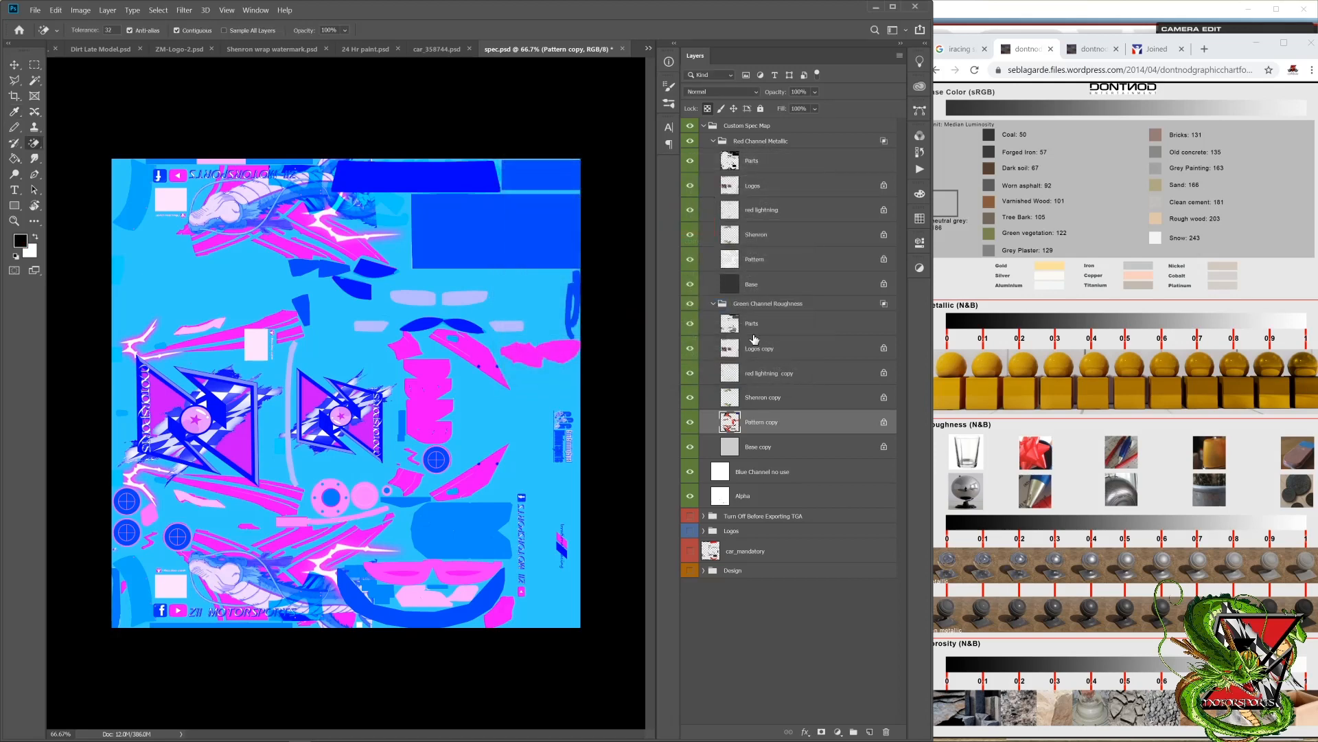
pyautogui.click(796, 406)
pyautogui.click(790, 421)
pyautogui.hotkey('alt', 'BackSpace')
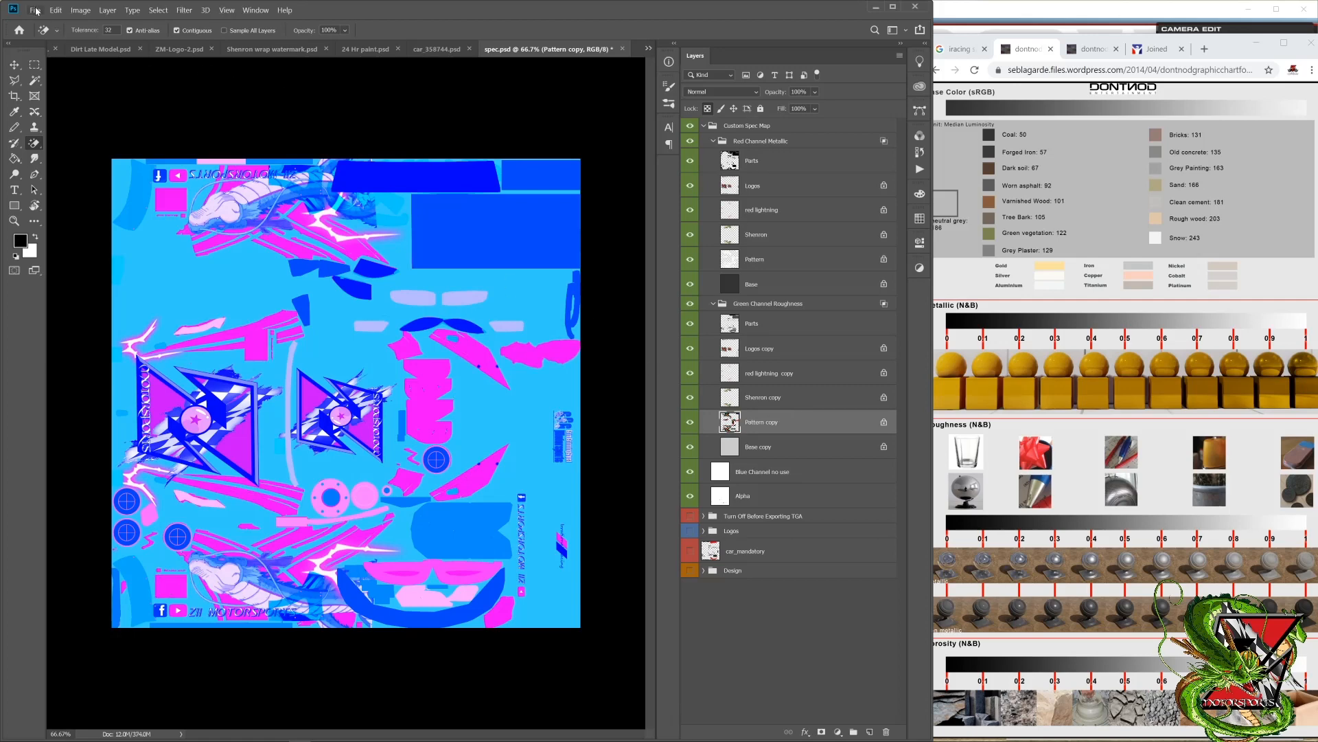
# Step: Save the updated spec map as Targa over the existing car spec TGA file, accepting the Targa options
pyautogui.click(35, 10)
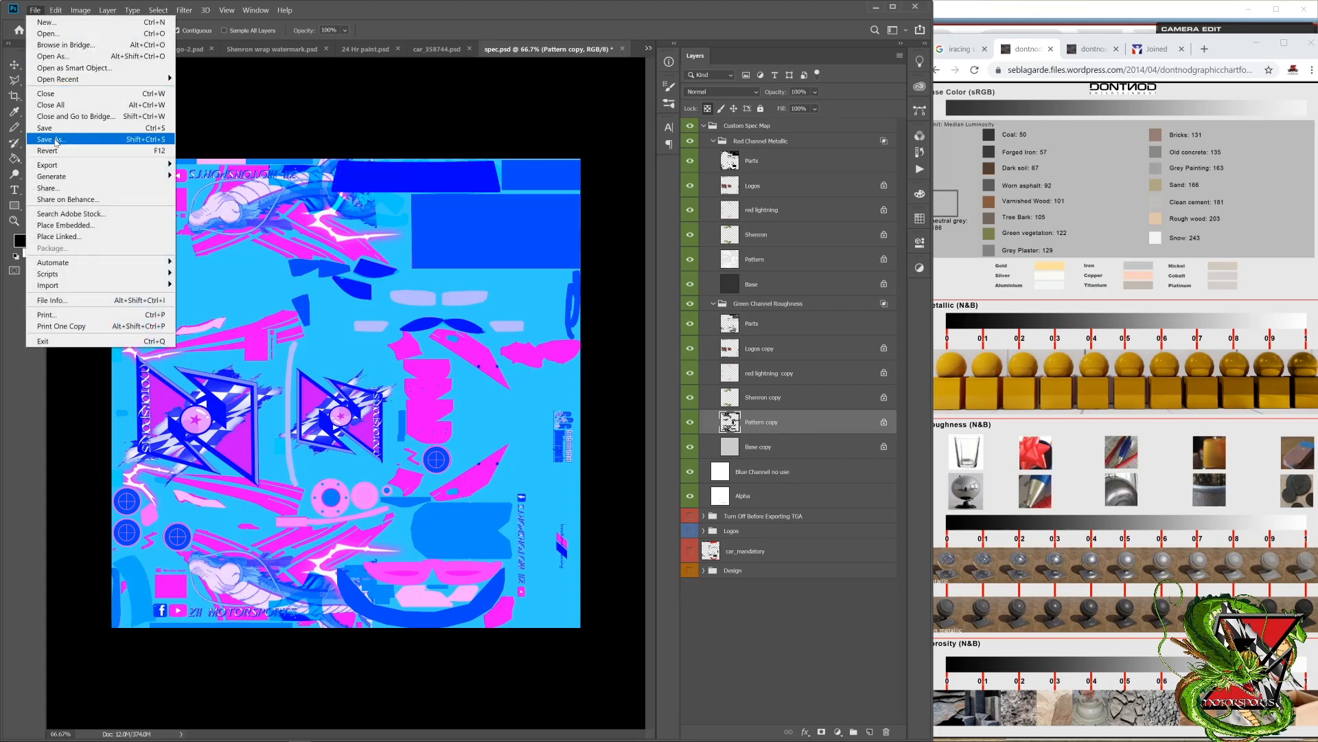
pyautogui.click(56, 141)
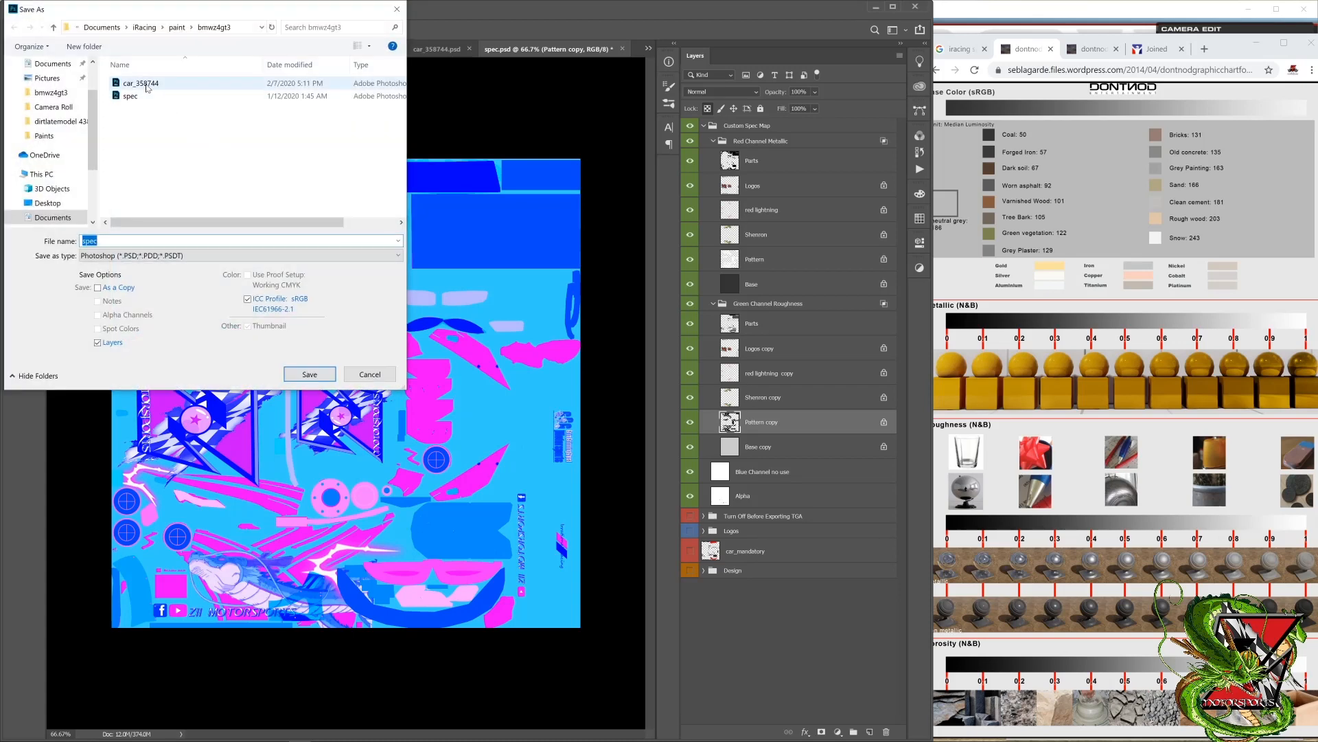
pyautogui.click(172, 256)
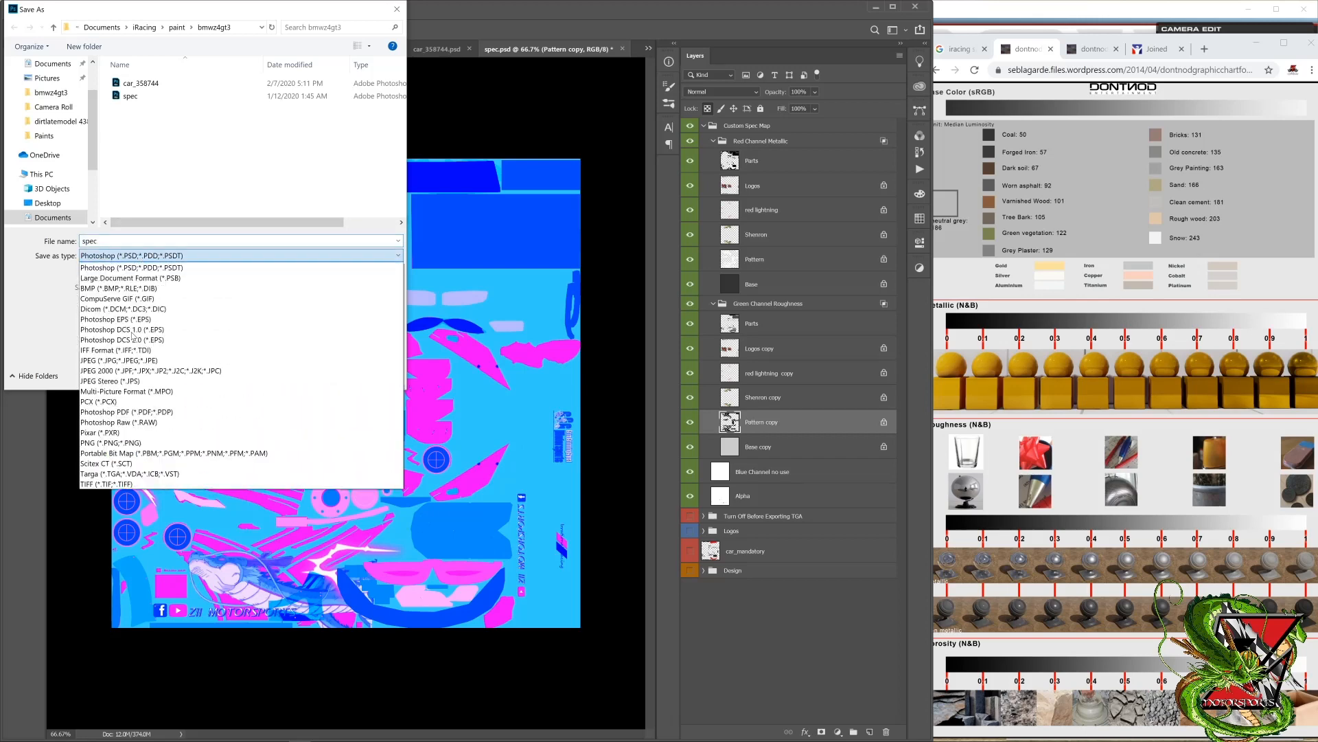
pyautogui.click(105, 474)
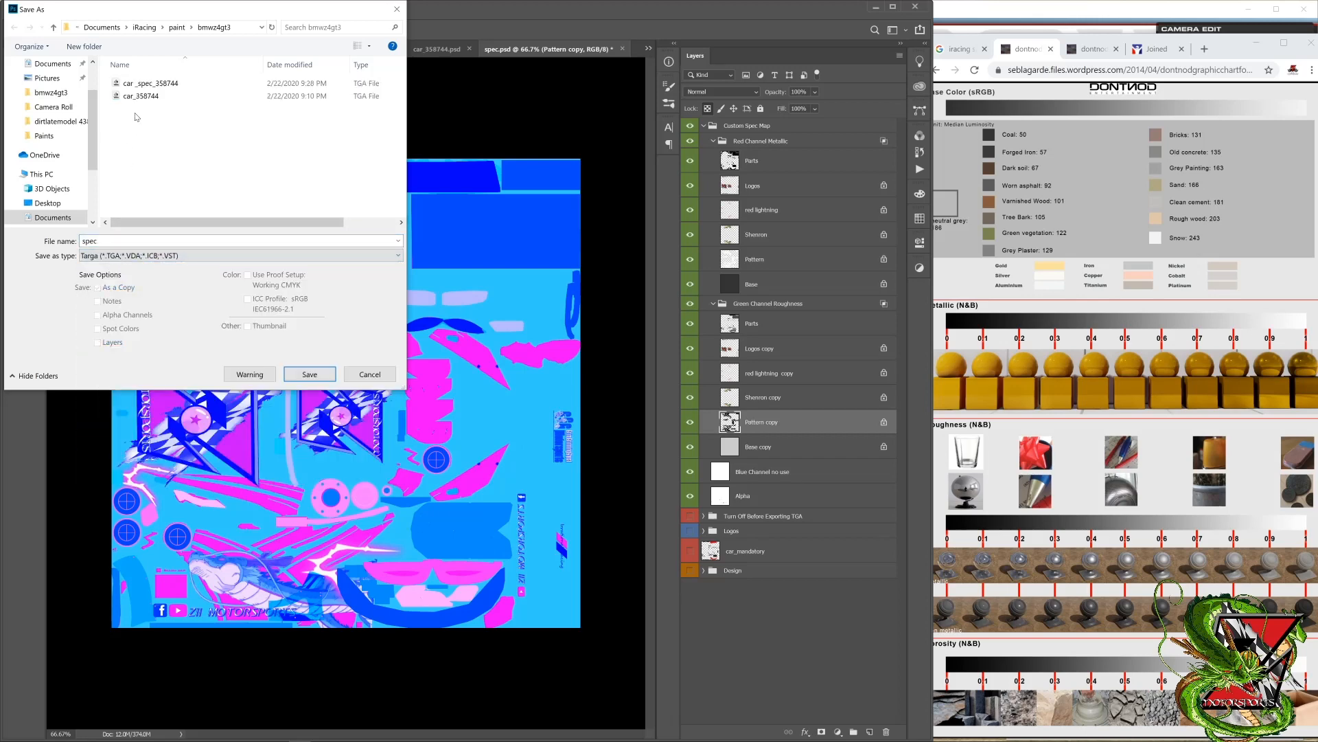
pyautogui.click(147, 85)
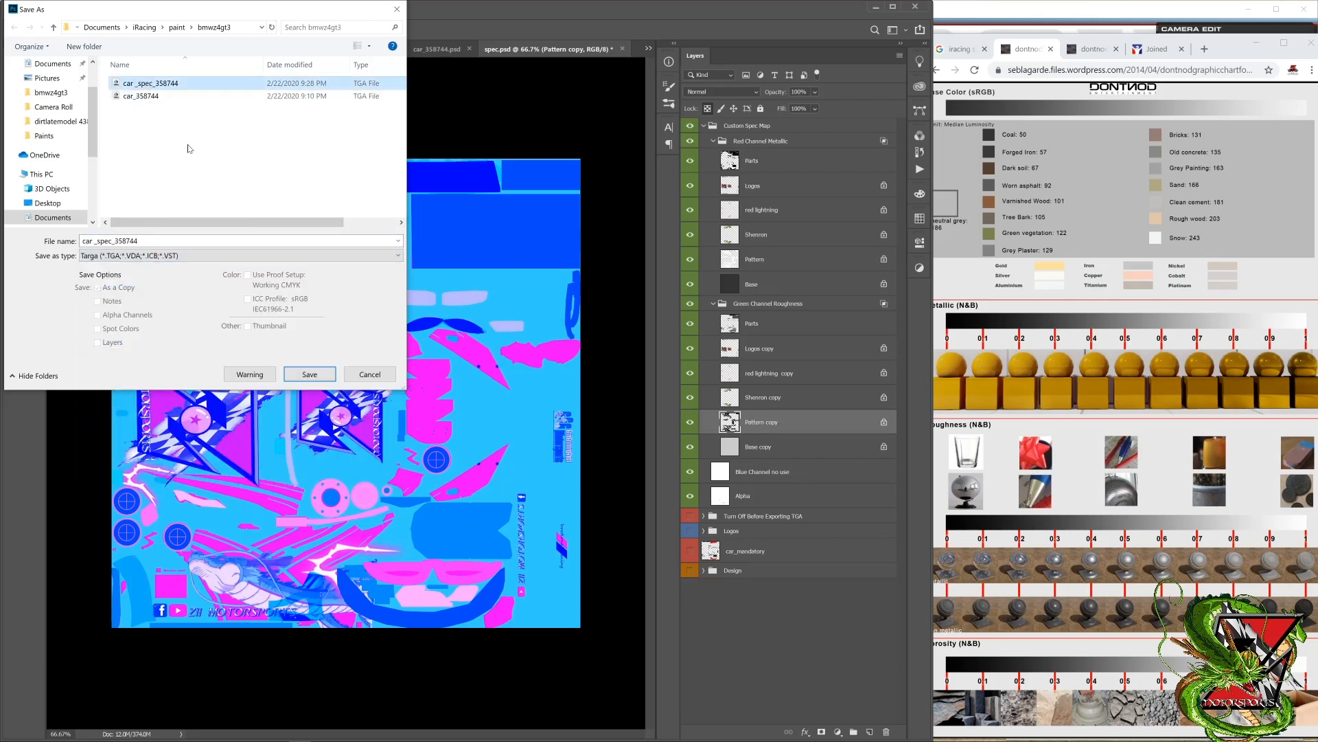
pyautogui.click(305, 373)
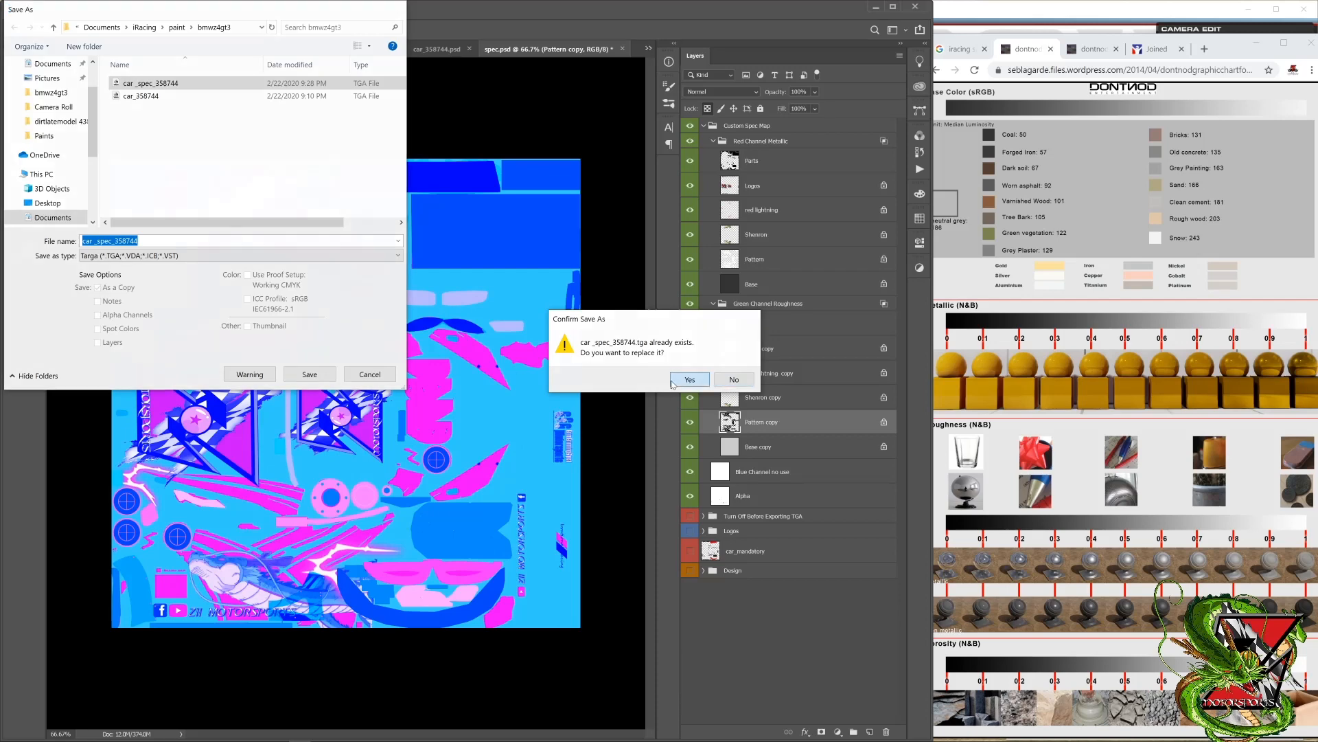
pyautogui.click(688, 380)
pyautogui.click(689, 249)
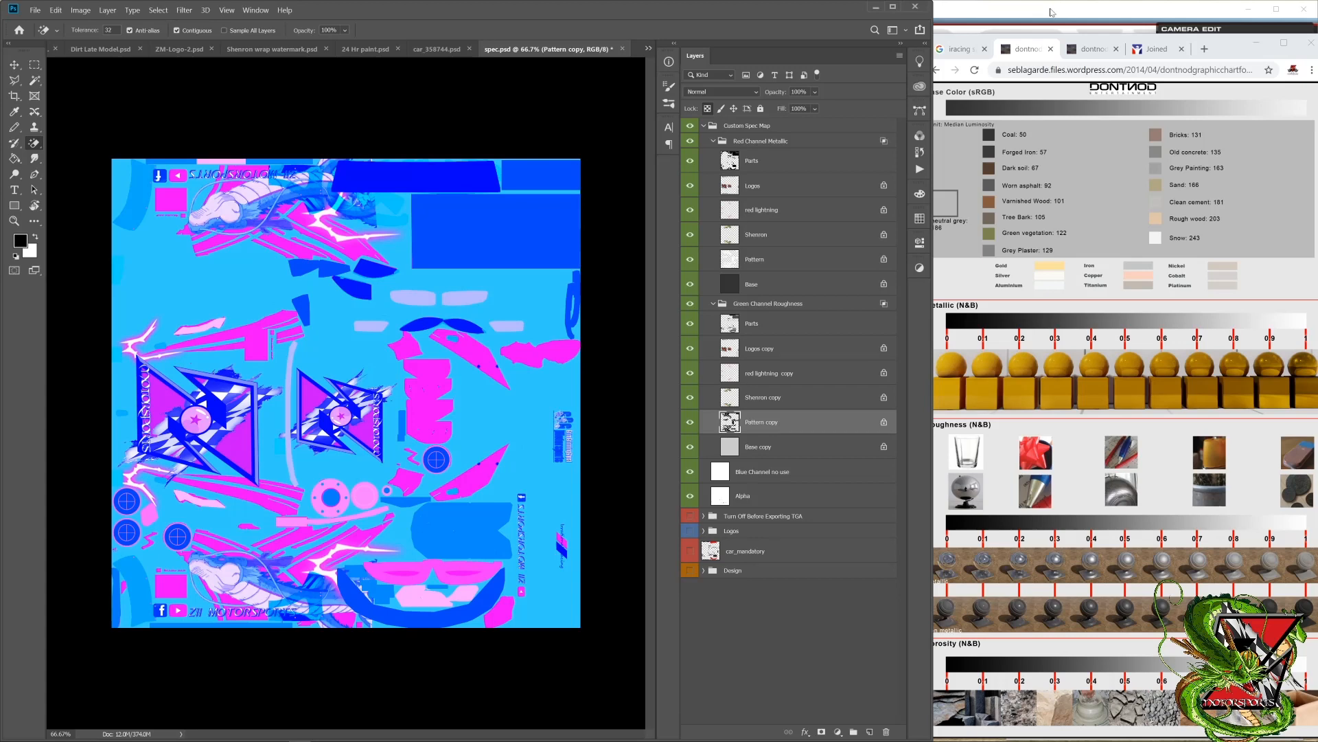
# Step: Switch to the iRacing simulator, reload the car textures, and examine the pattern's finish from all around the car
pyautogui.click(1052, 12)
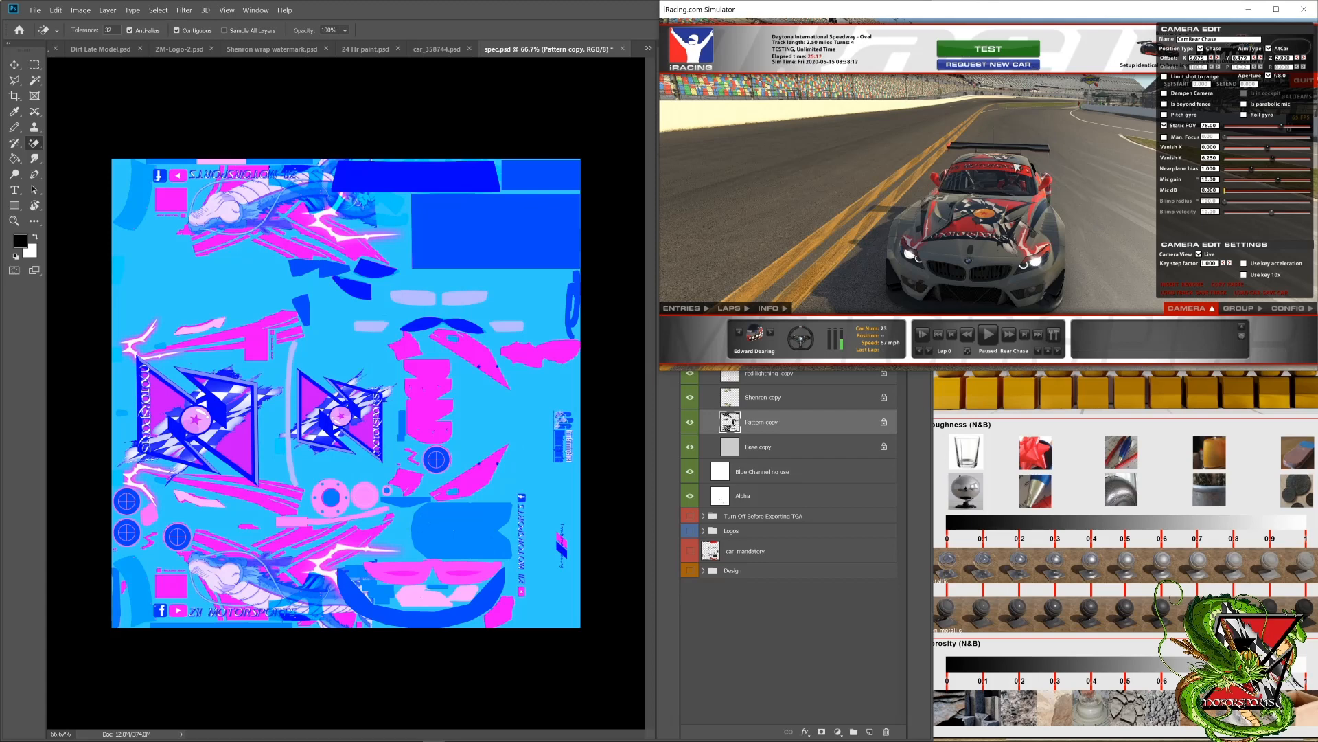
pyautogui.hotkey('ctrl', 'r')
pyautogui.press('d')
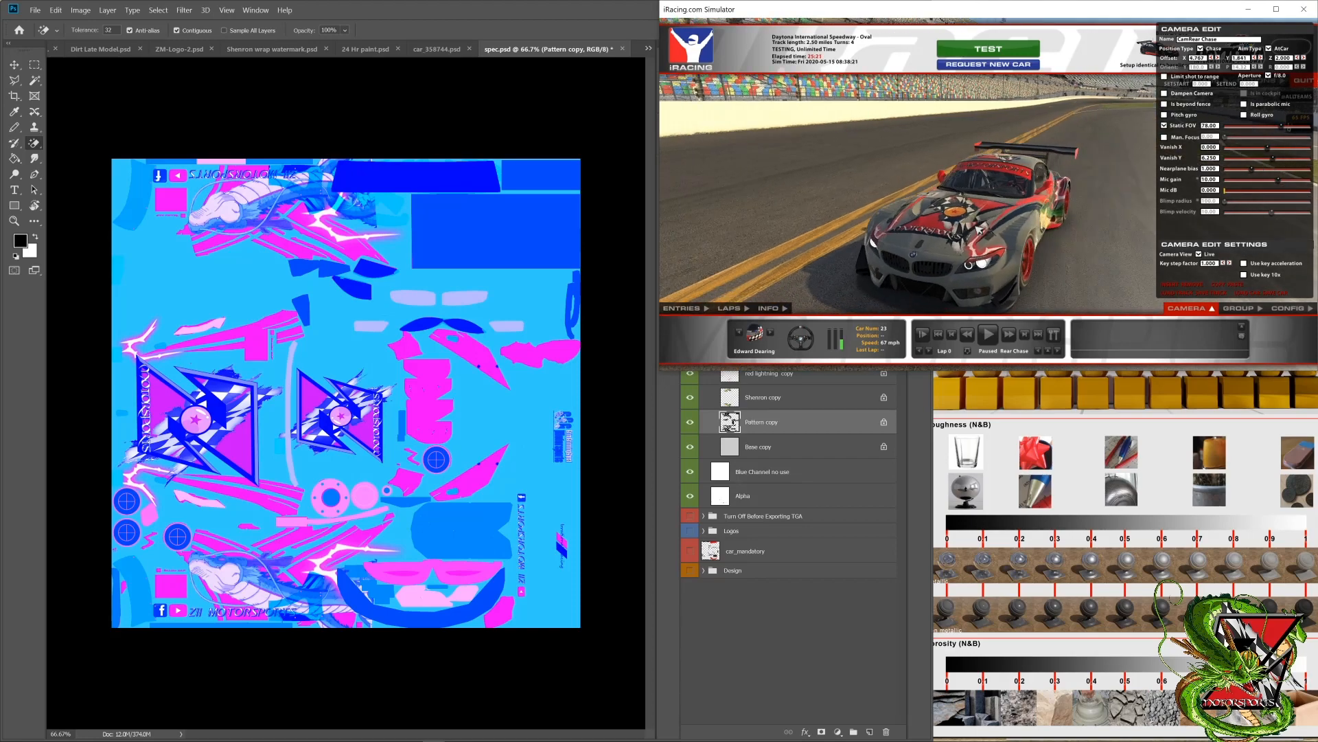
pyautogui.press('d')
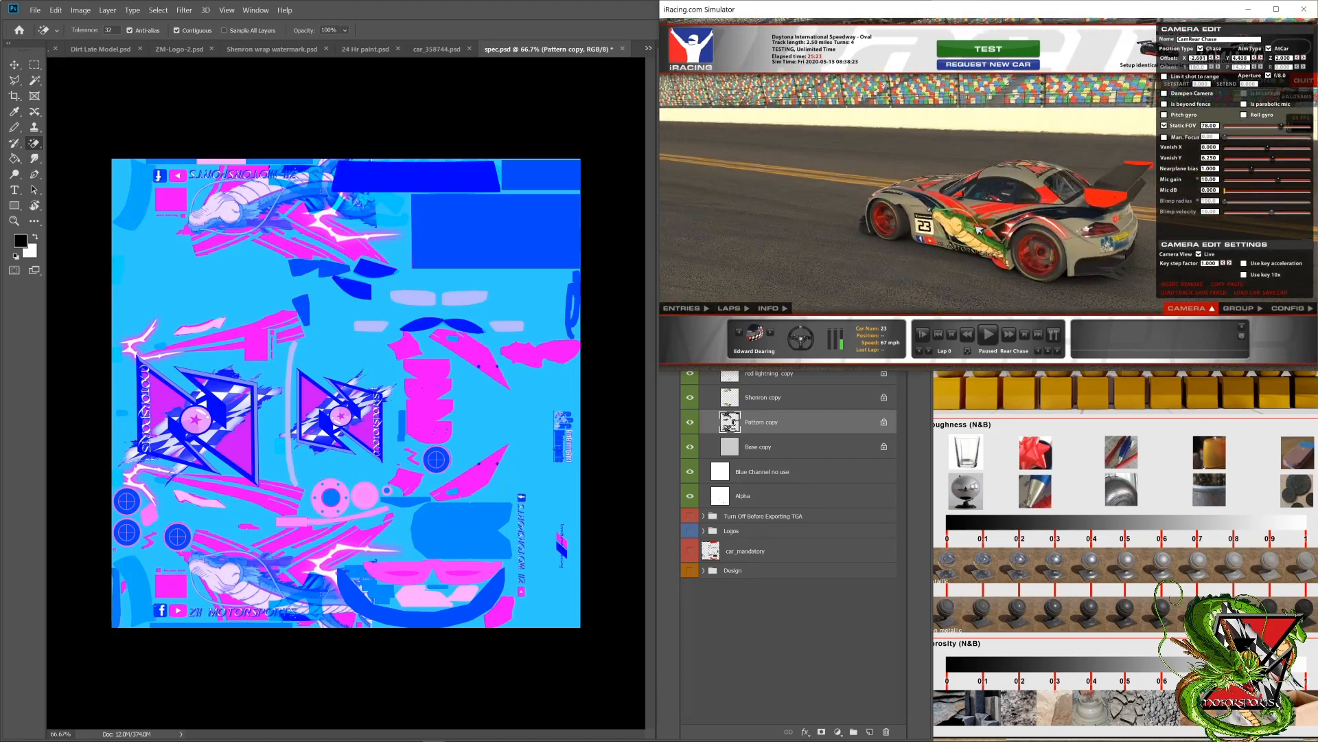
pyautogui.press('d')
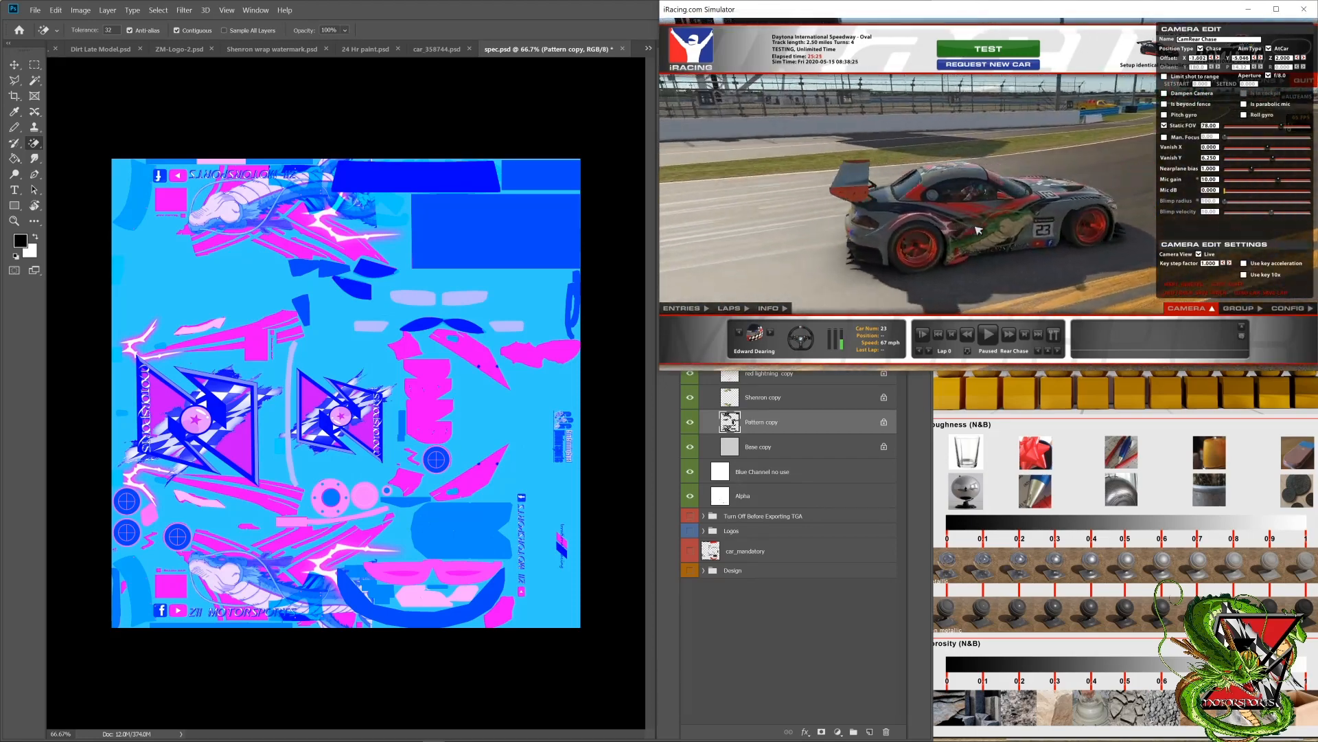
pyautogui.press('d')
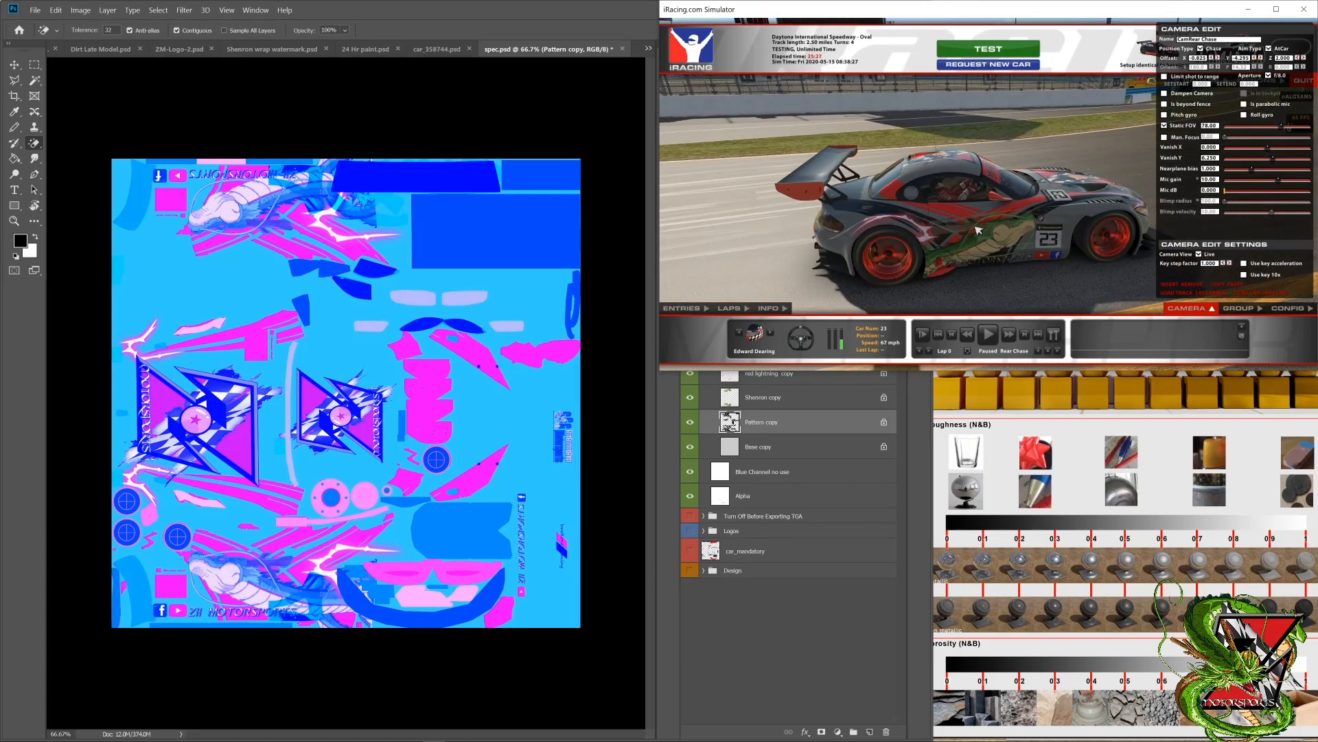
# Step: Examine the reflective pattern's finish from the front, both sides and rear of the car in the simulator
pyautogui.press('d')
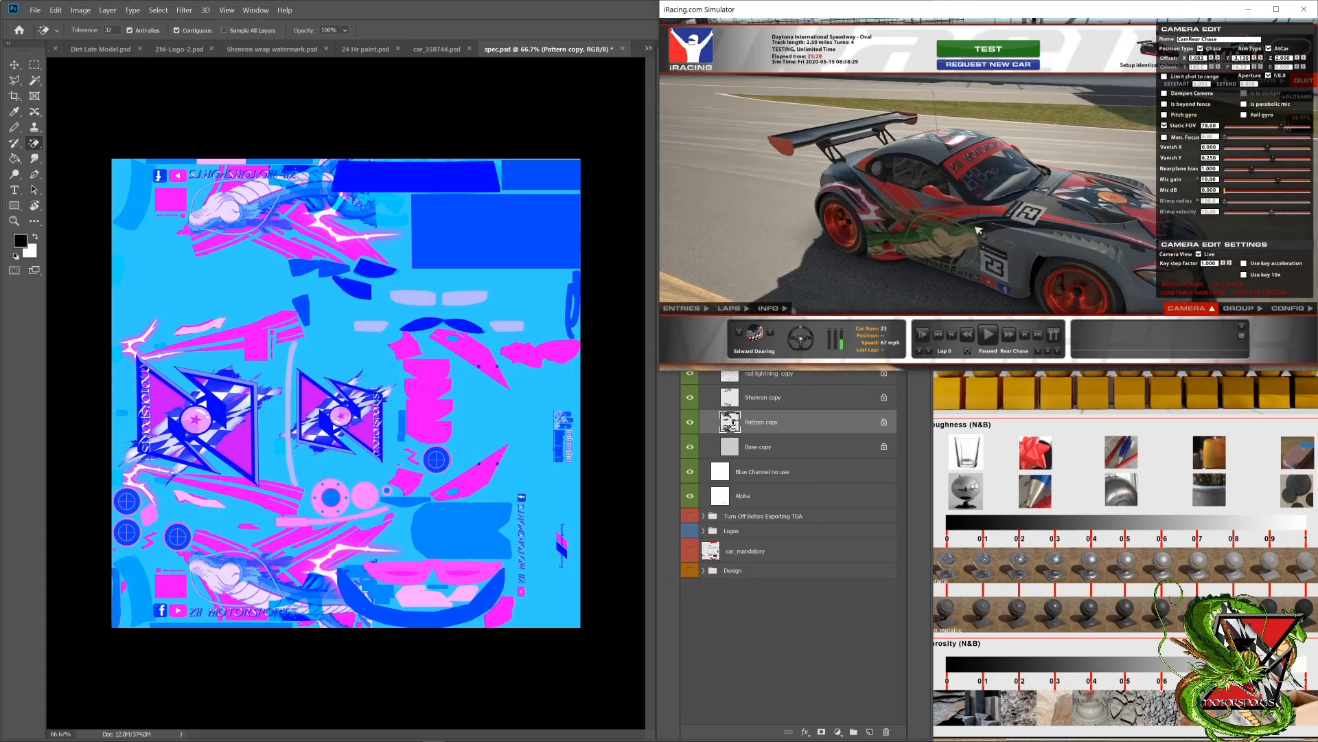
pyautogui.press('d')
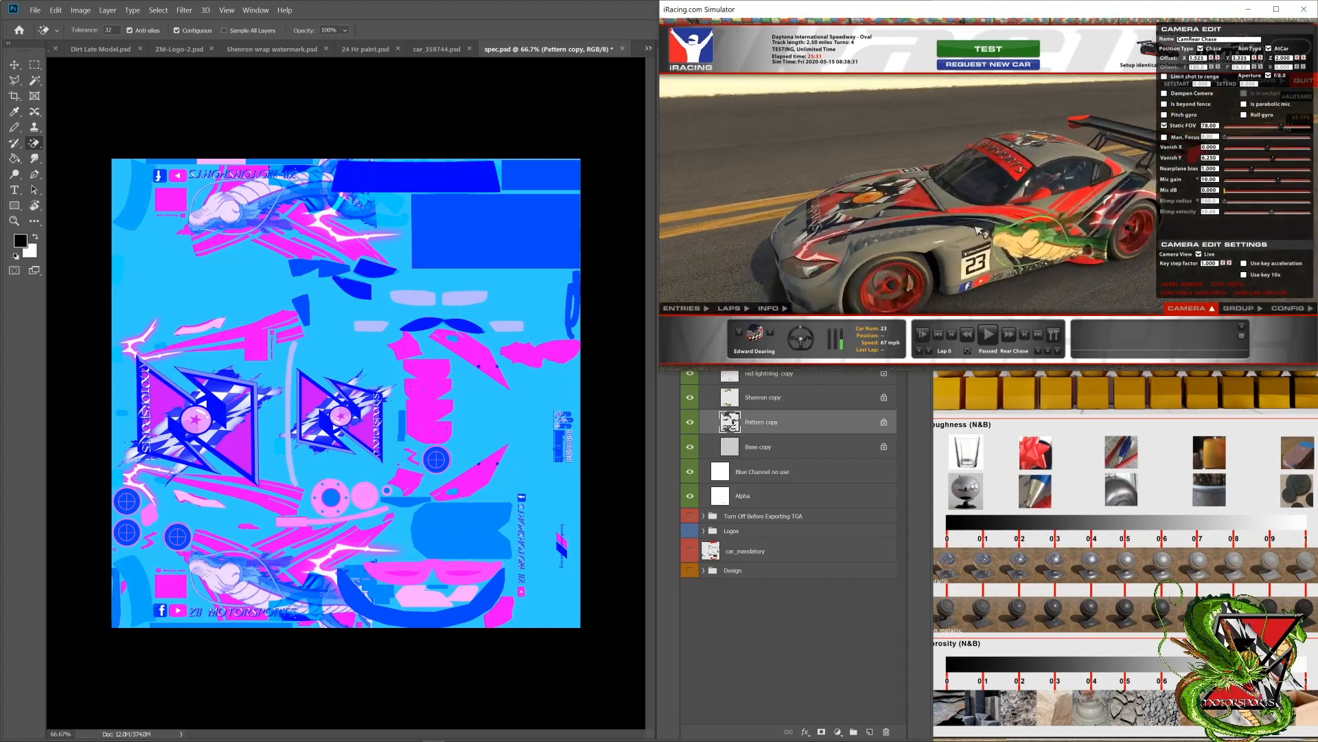
pyautogui.press('d')
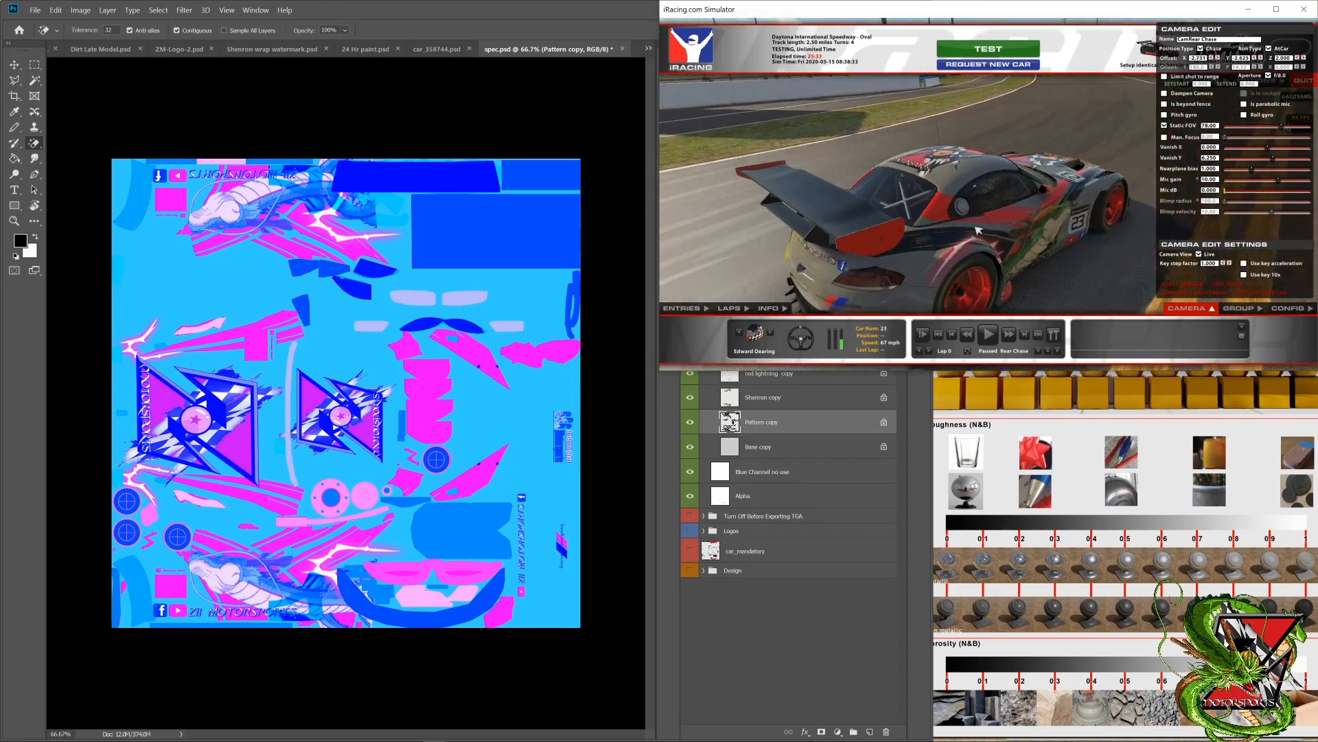
pyautogui.press('a')
pyautogui.press('a')
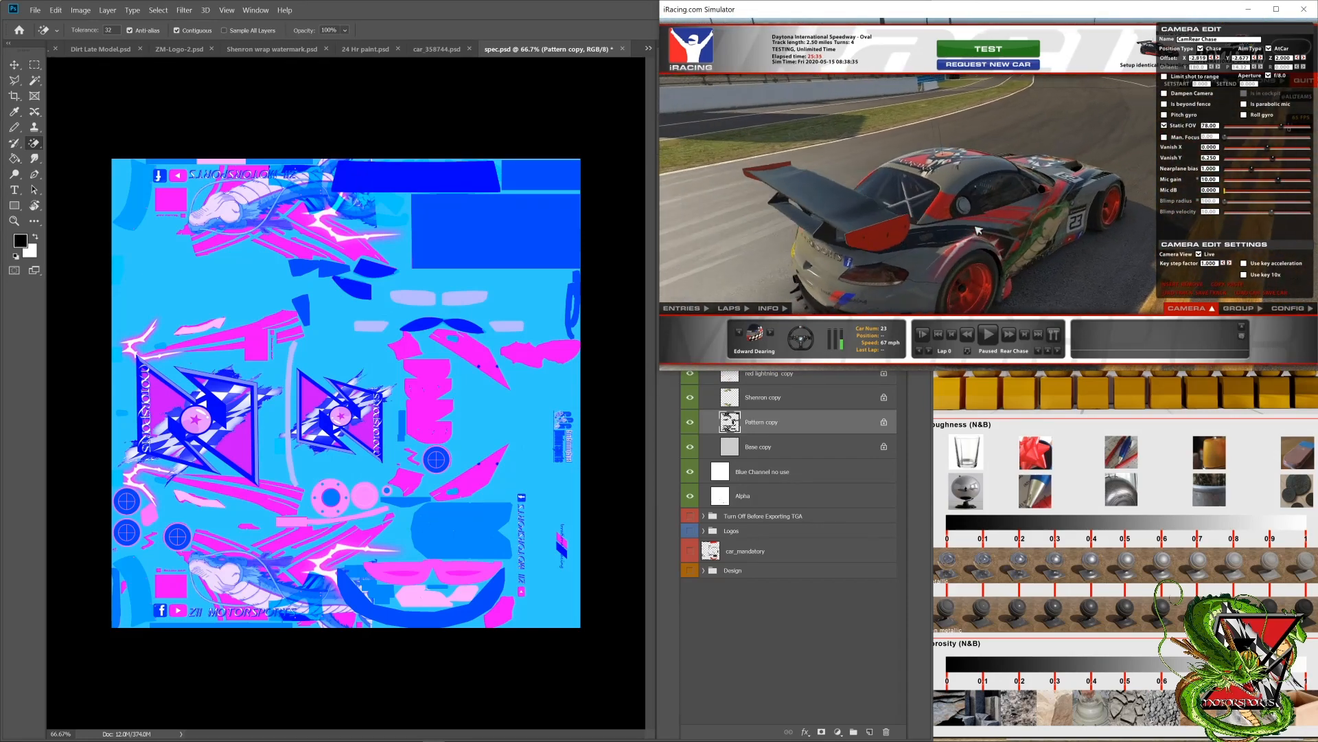
pyautogui.press('a')
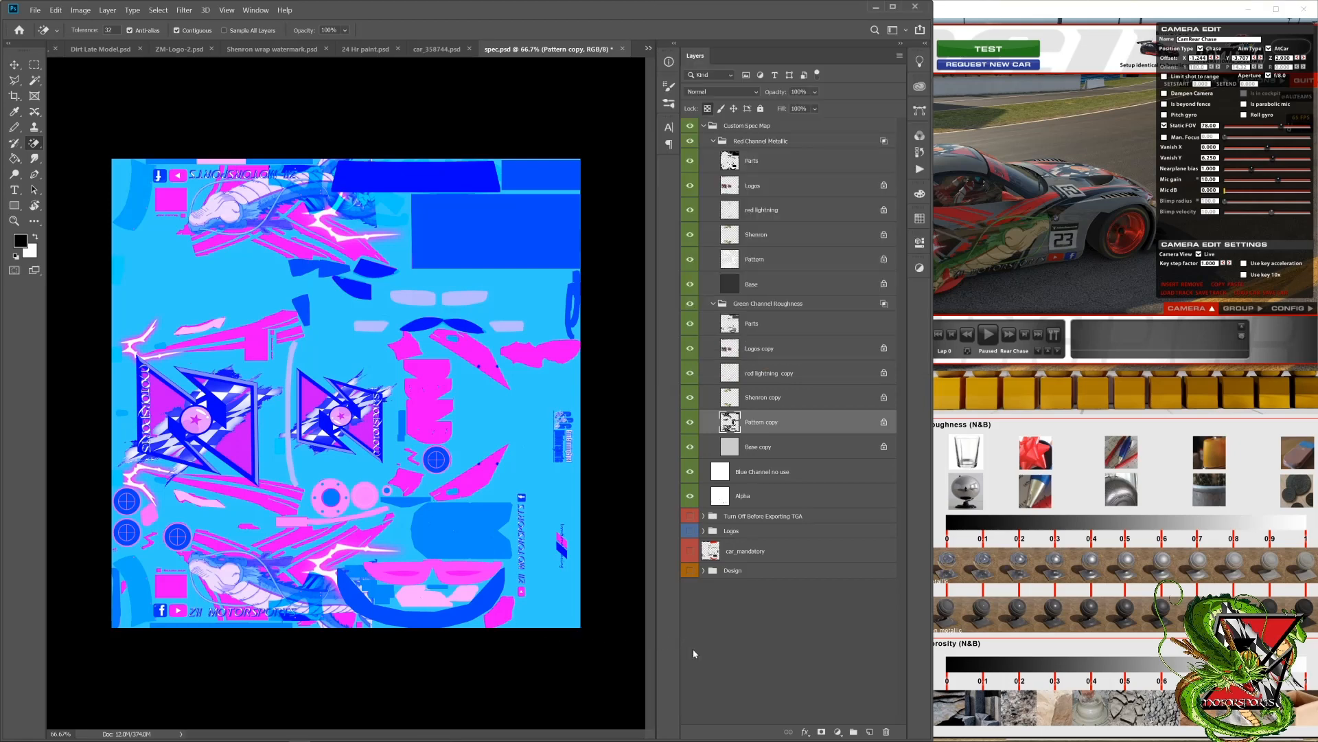
# Step: Switch to File Explorer and delete the duplicate car spec Targa file listed first in the bmwz4gt3 paint folder
pyautogui.moveTo(207, 735)
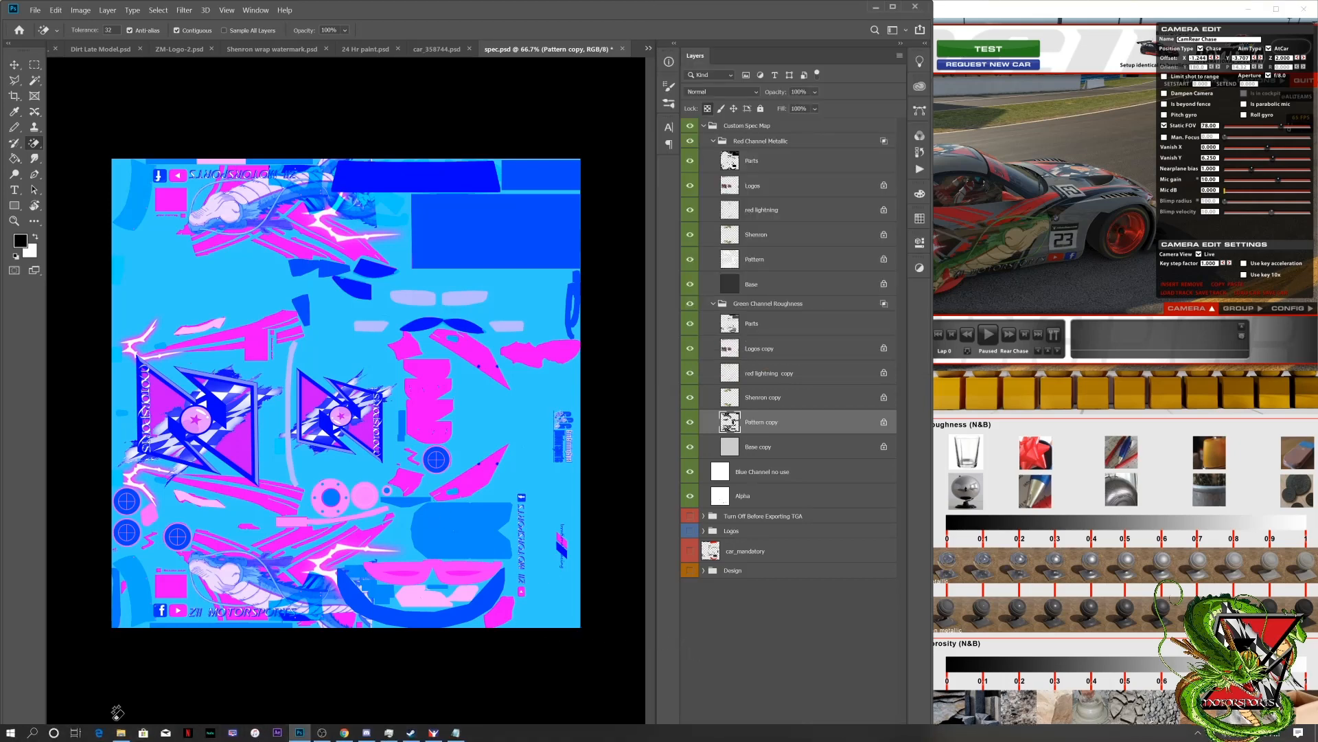
pyautogui.click(120, 733)
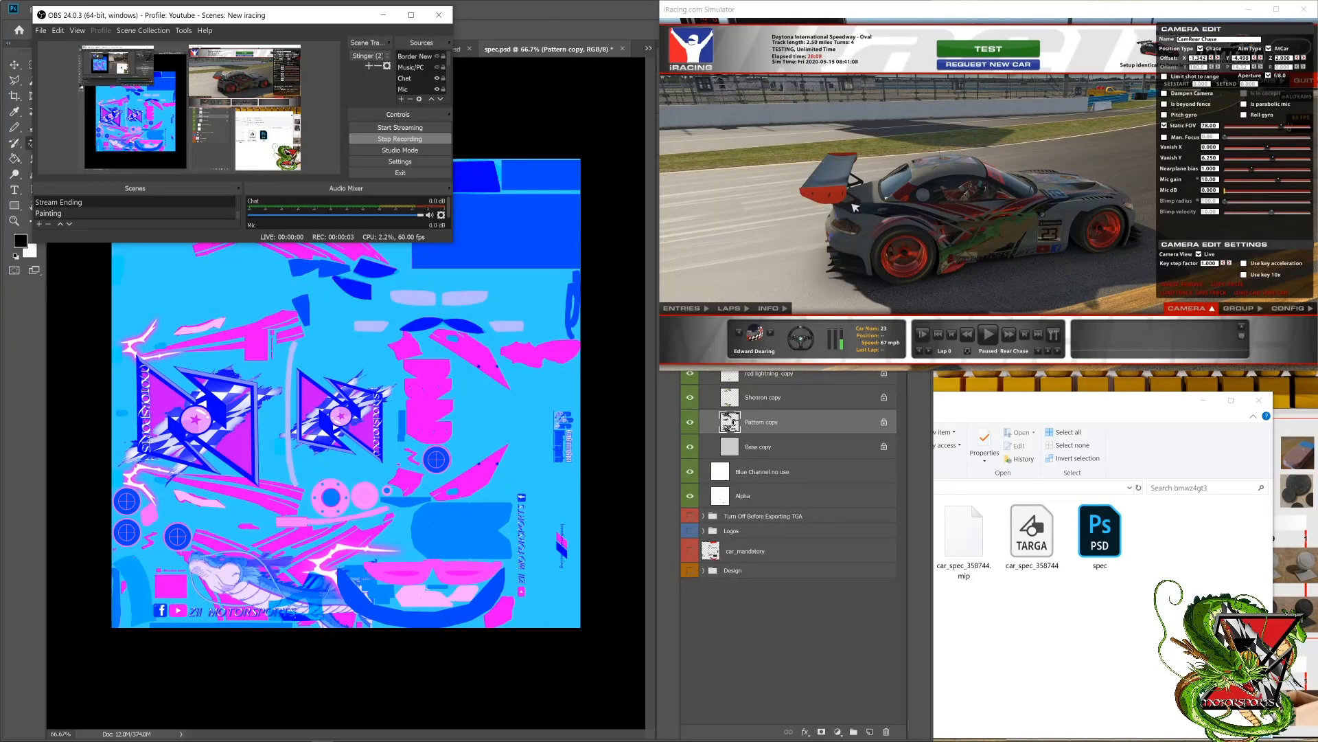
pyautogui.click(981, 629)
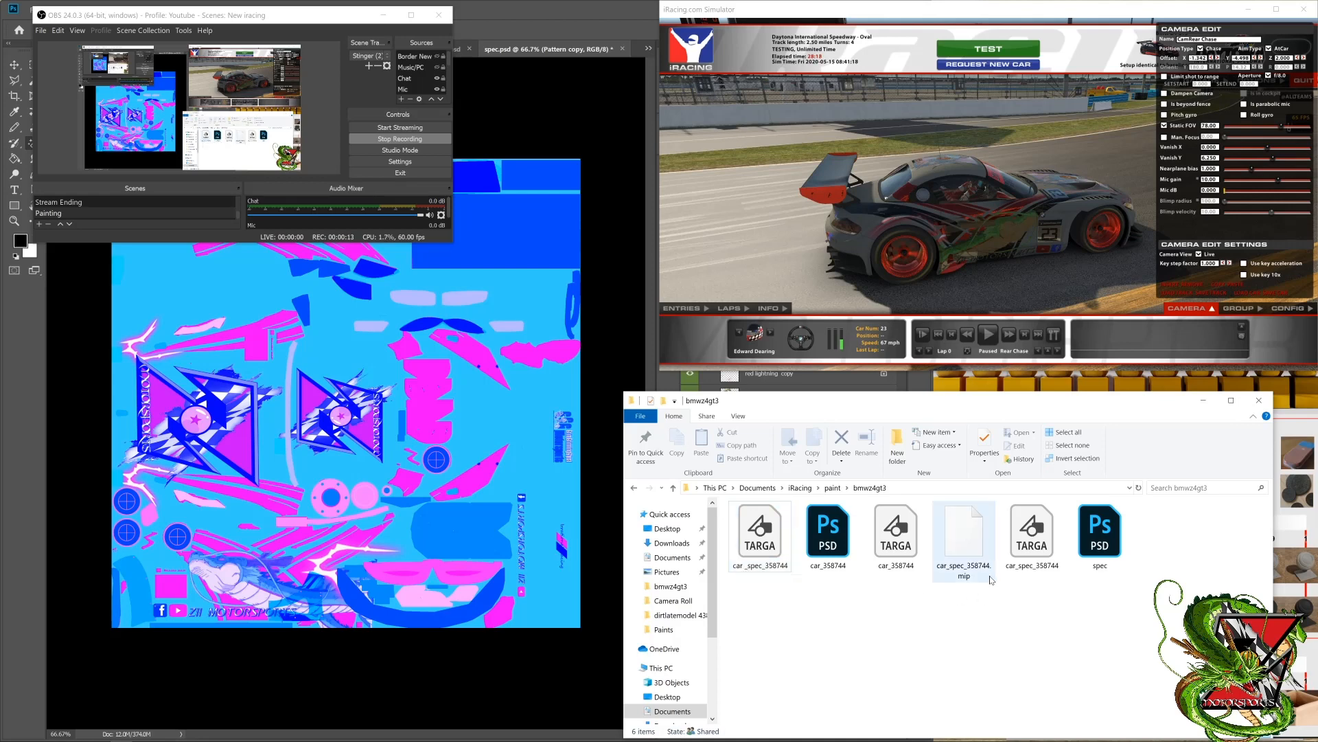
pyautogui.rightClick(777, 557)
pyautogui.click(824, 517)
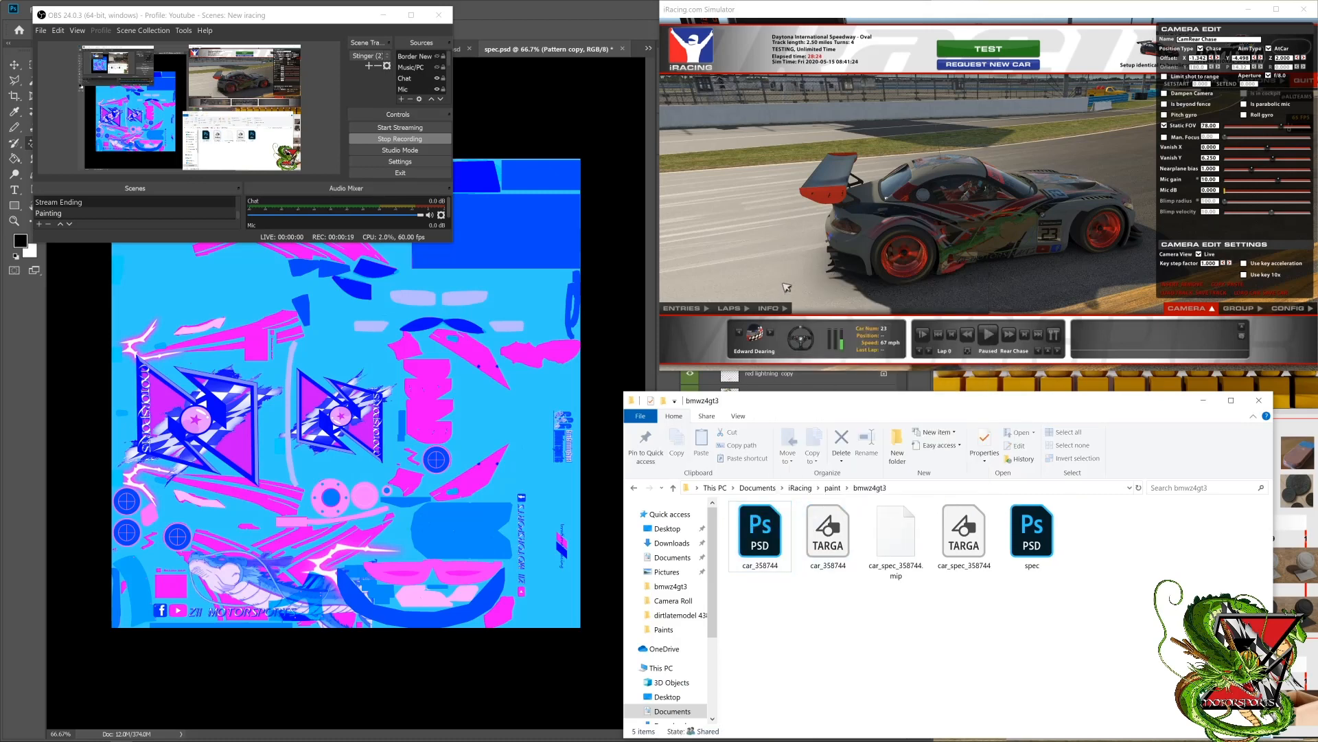
# Step: Switch to the iRacing simulator, reload the car textures, and inspect the refreshed paint from the side
pyautogui.click(786, 287)
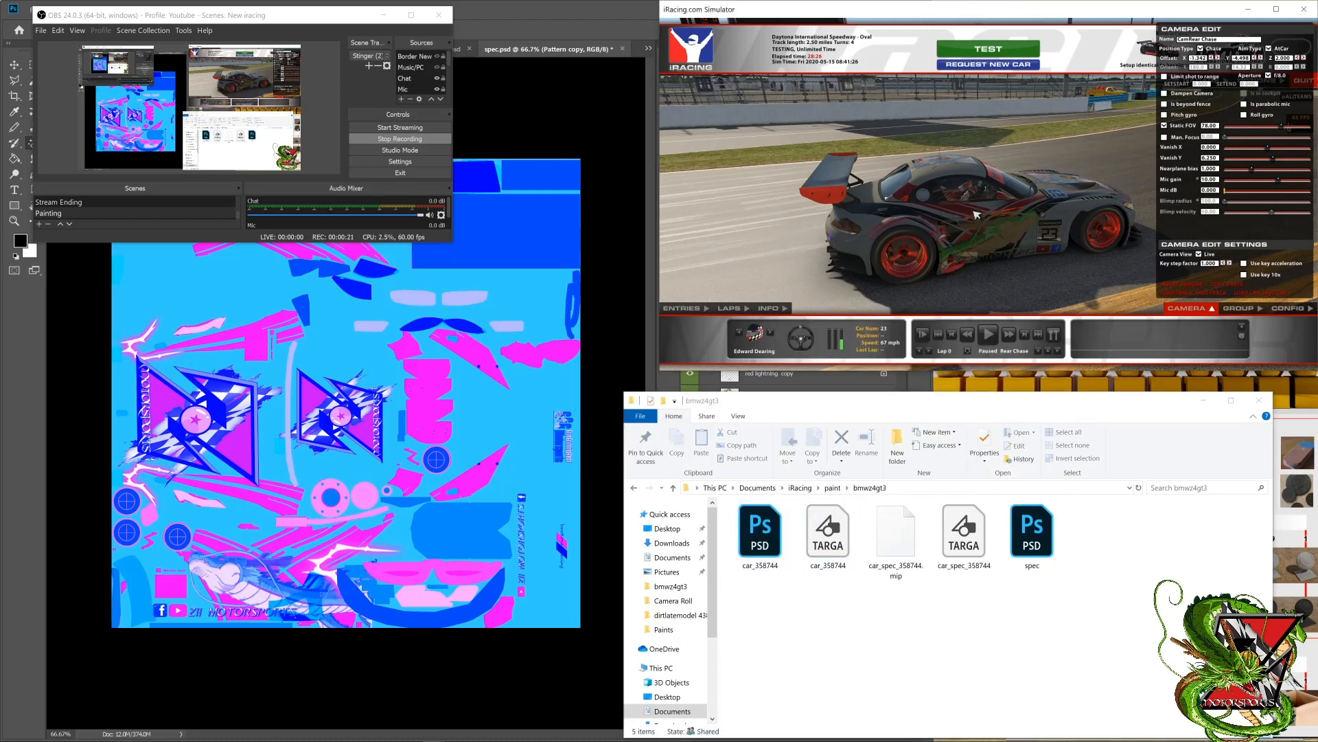
pyautogui.click(632, 228)
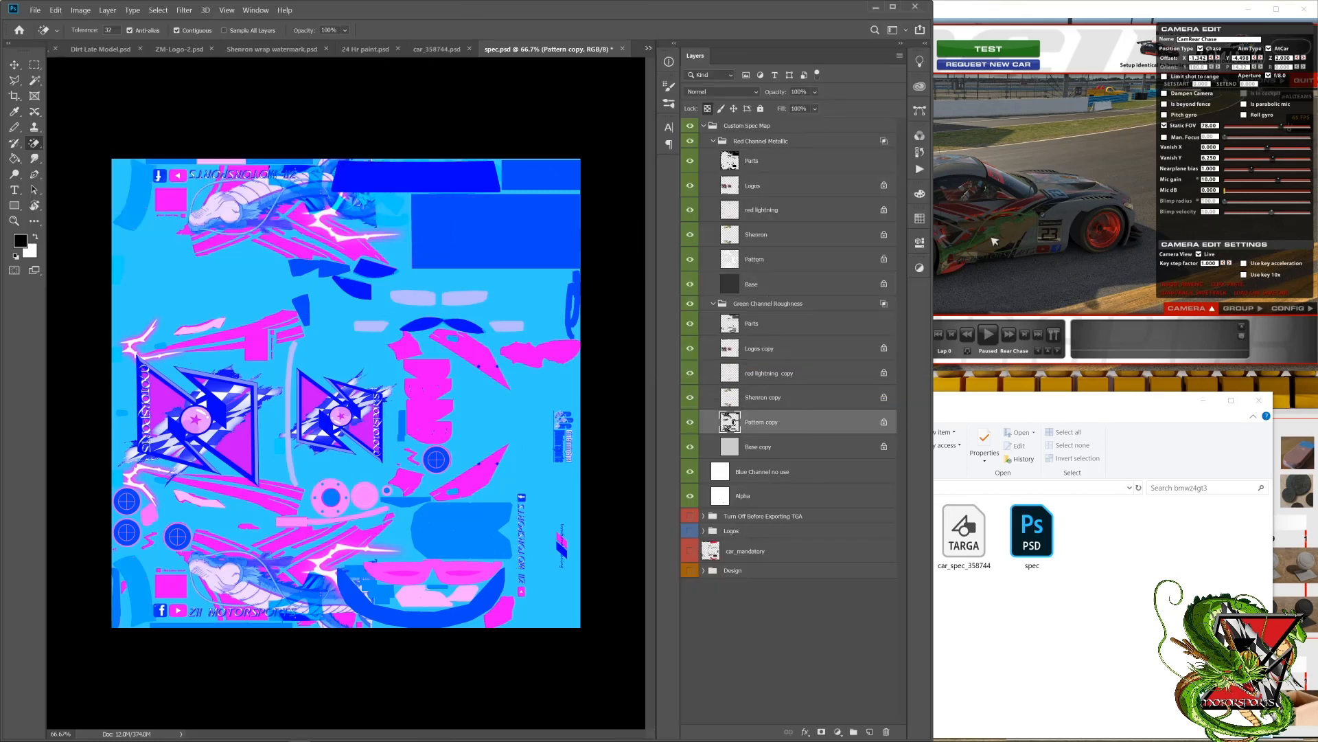
pyautogui.click(1029, 269)
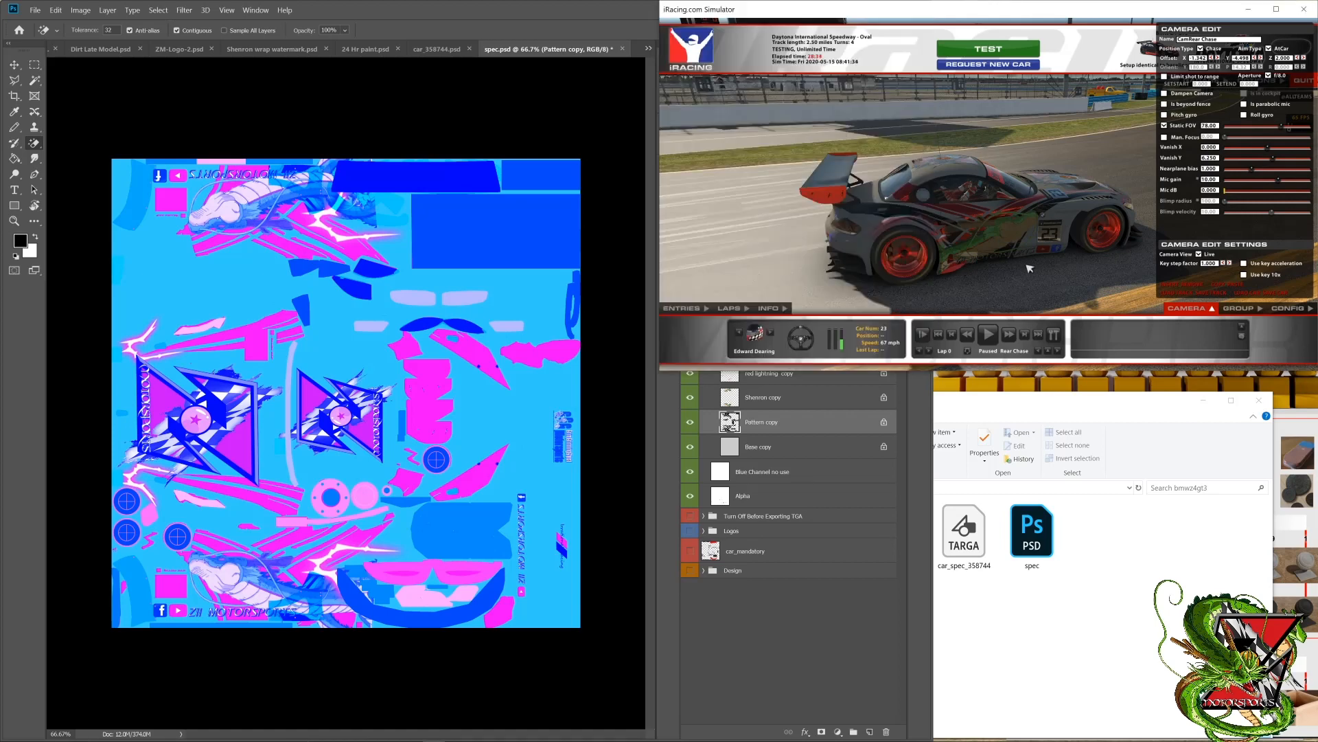
pyautogui.moveTo(1028, 269); pyautogui.dragTo(1028, 269)
pyautogui.hotkey('ctrl', 'r')
pyautogui.scroll(3, 978, 229)
pyautogui.moveTo(974, 230); pyautogui.dragTo(914, 283)
pyautogui.moveTo(1060, 219); pyautogui.dragTo(852, 223)
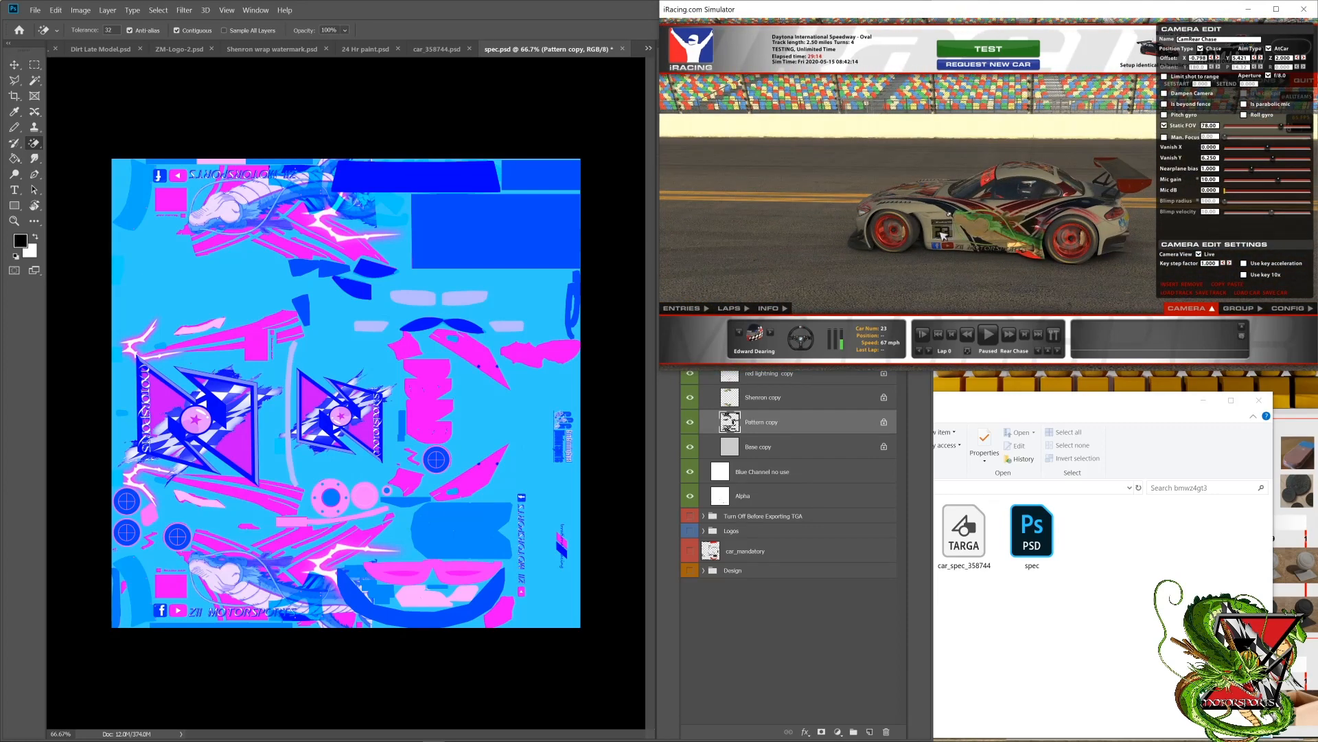
# Step: Switch to Photoshop and toggle the Parts and Pattern layers in the Red Channel Metallic group off and on to compare them
pyautogui.click(669, 422)
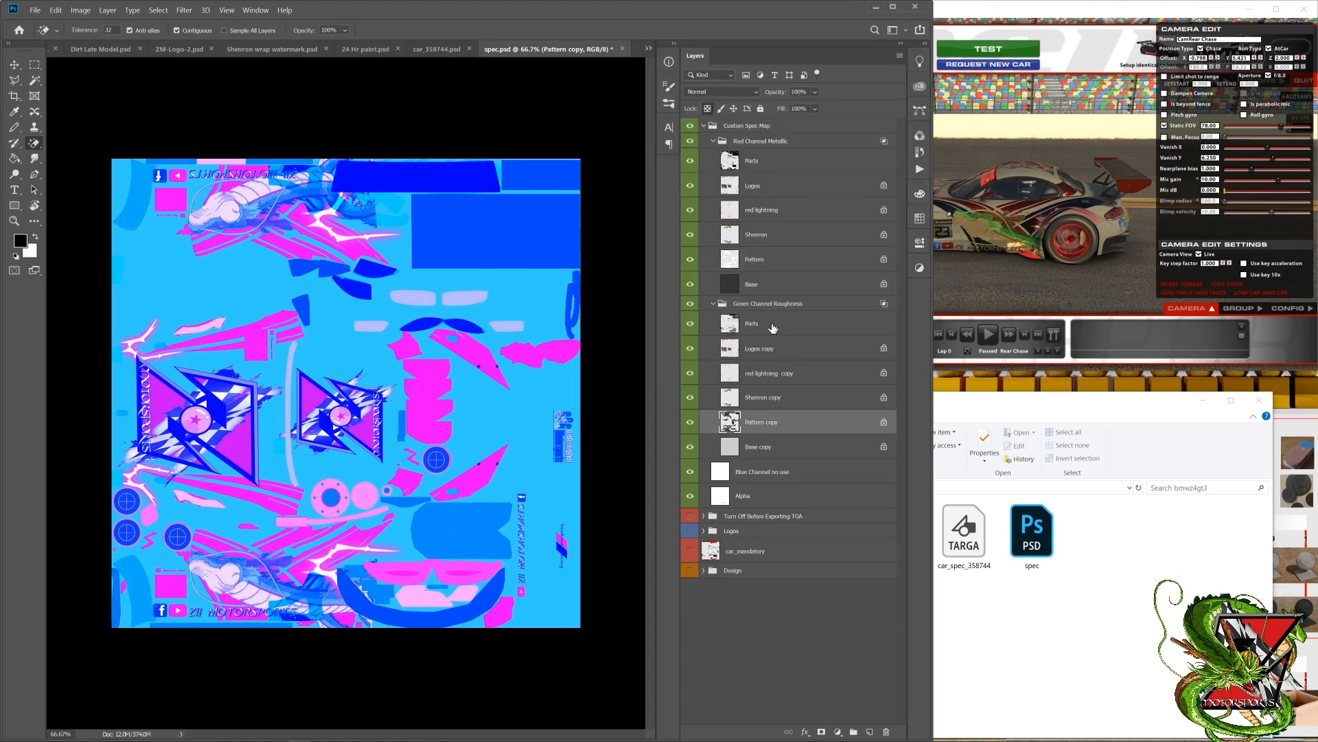
pyautogui.click(690, 162)
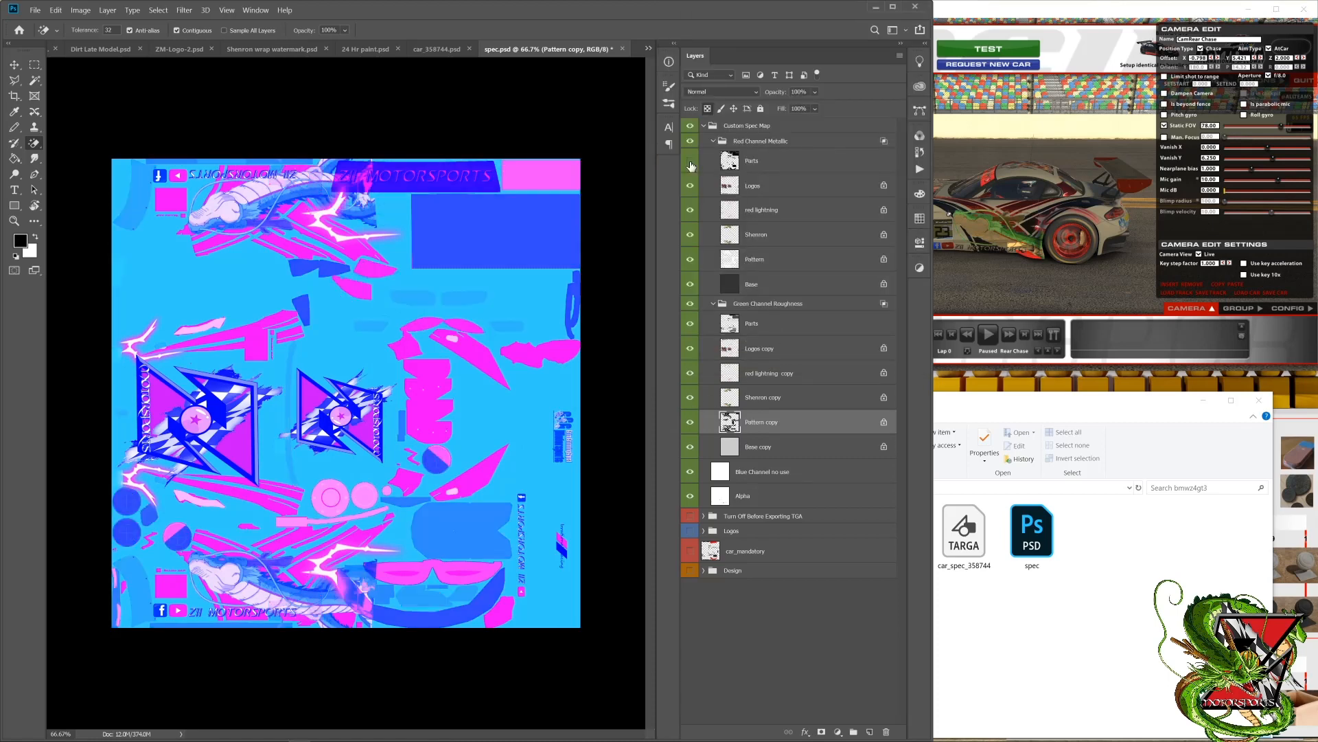
pyautogui.click(690, 162)
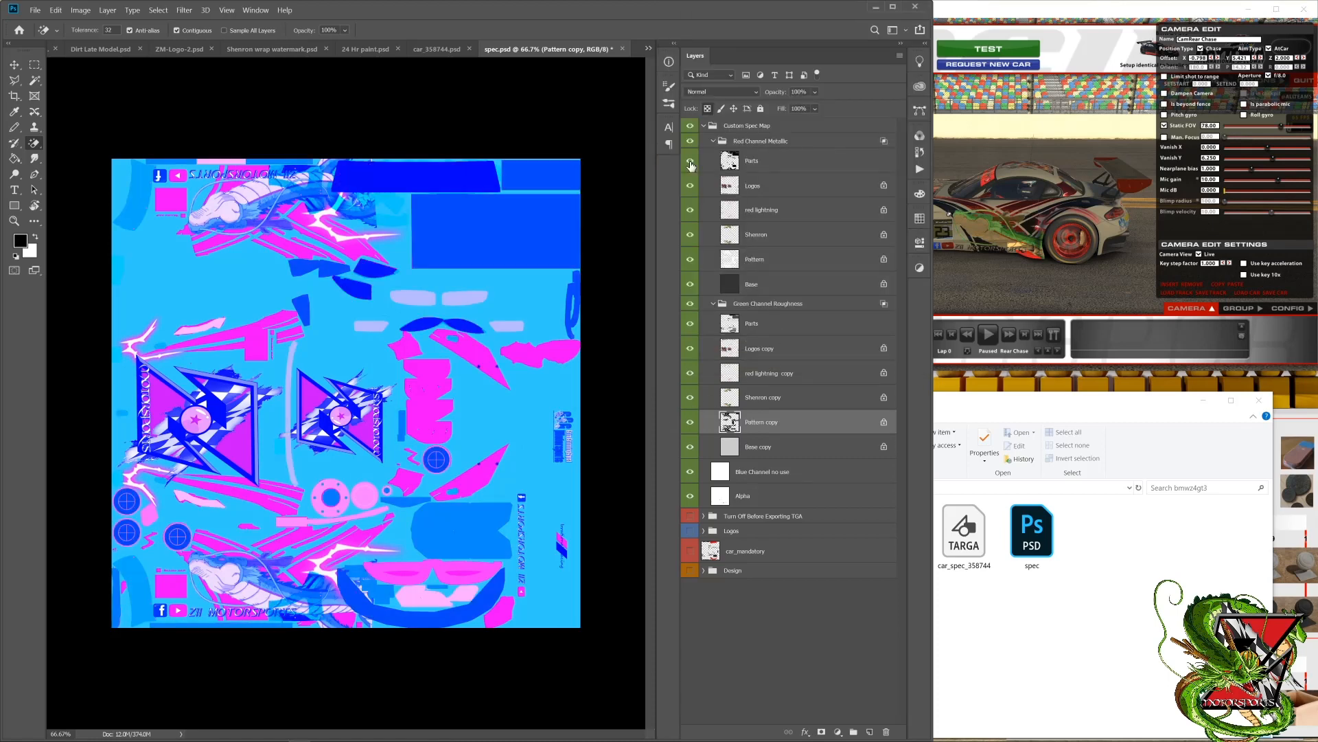
pyautogui.click(690, 259)
pyautogui.click(690, 259)
# Step: Switch to the simulator and check how the side dragon graphic and pattern reflect light from several angles
pyautogui.click(1041, 244)
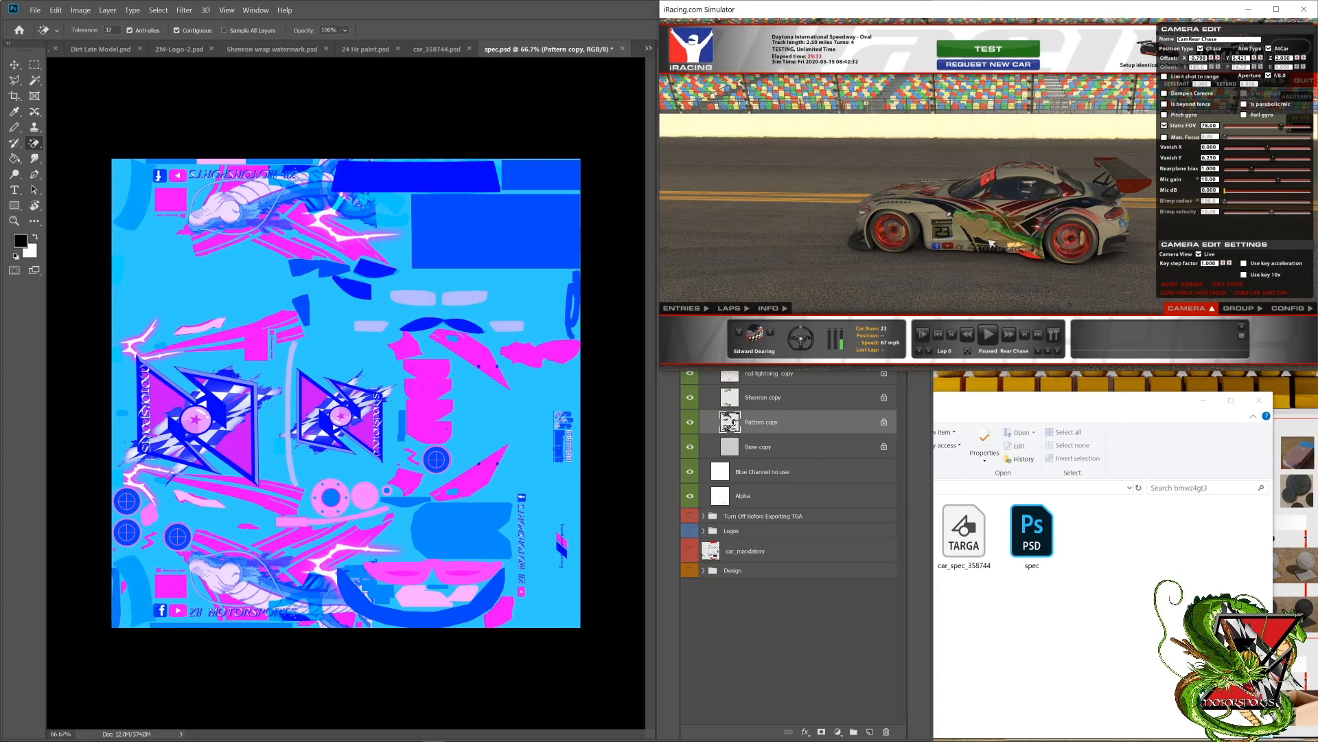
pyautogui.moveTo(1002, 236); pyautogui.dragTo(864, 242)
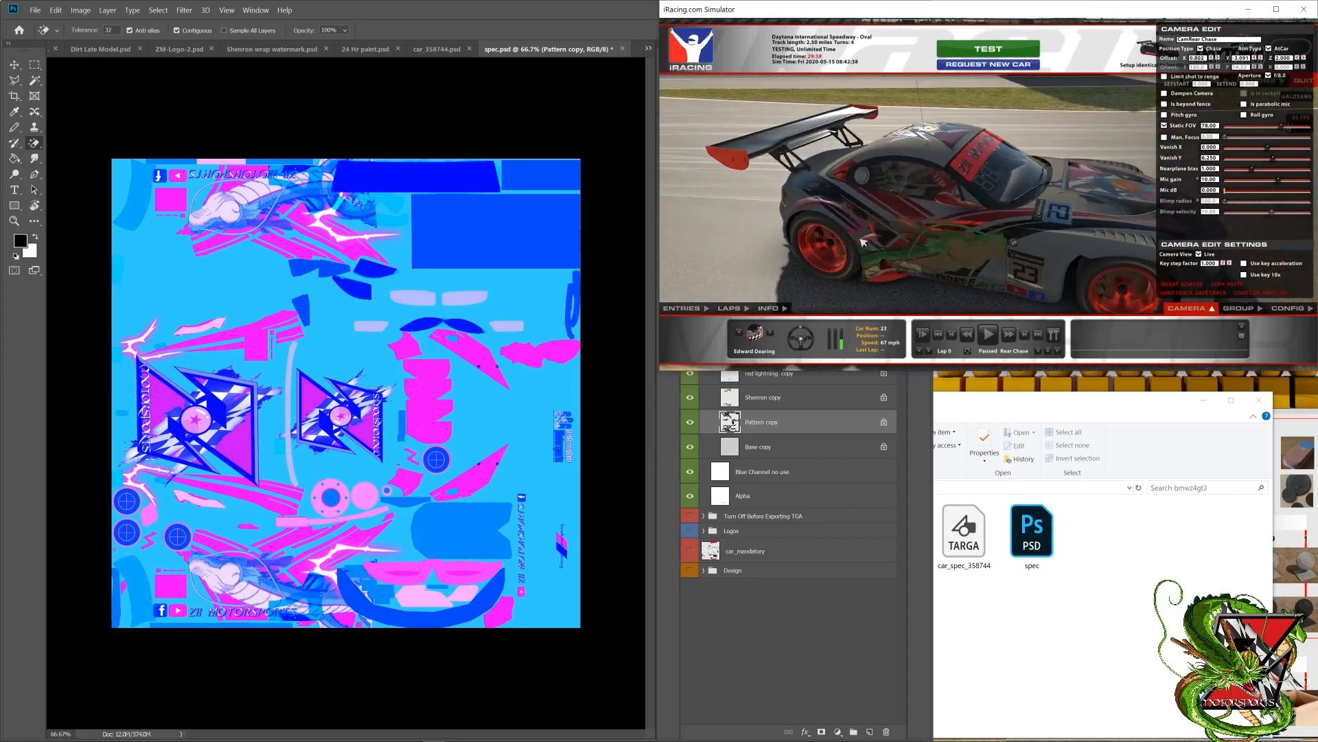
pyautogui.moveTo(995, 215); pyautogui.dragTo(1083, 237)
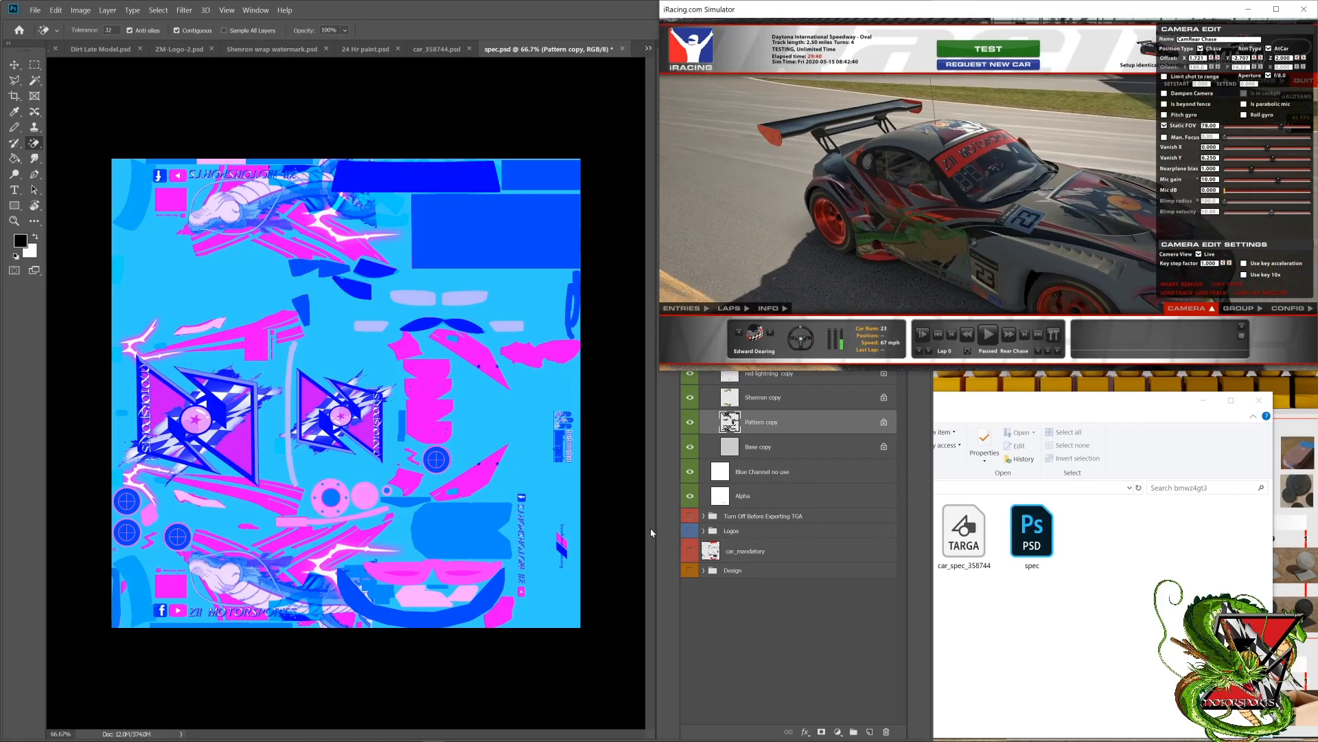
pyautogui.click(660, 523)
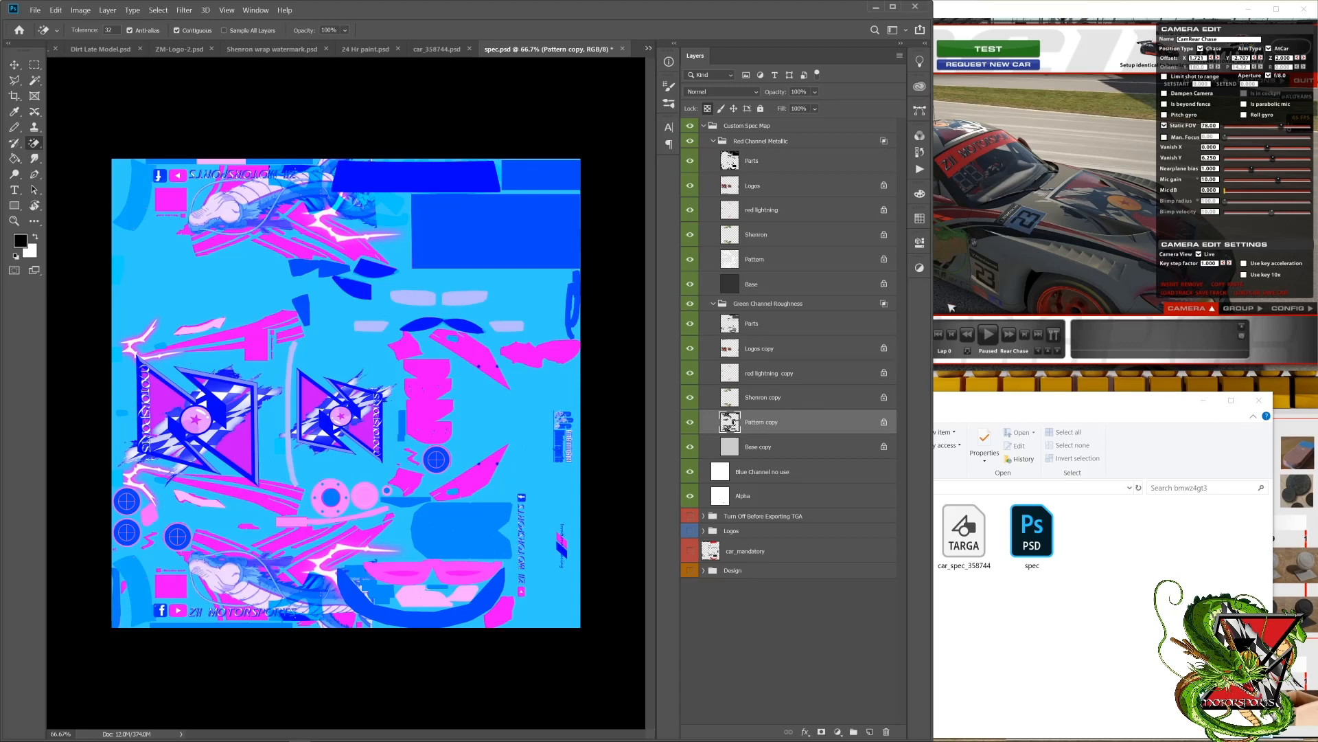
pyautogui.click(960, 274)
pyautogui.press('d')
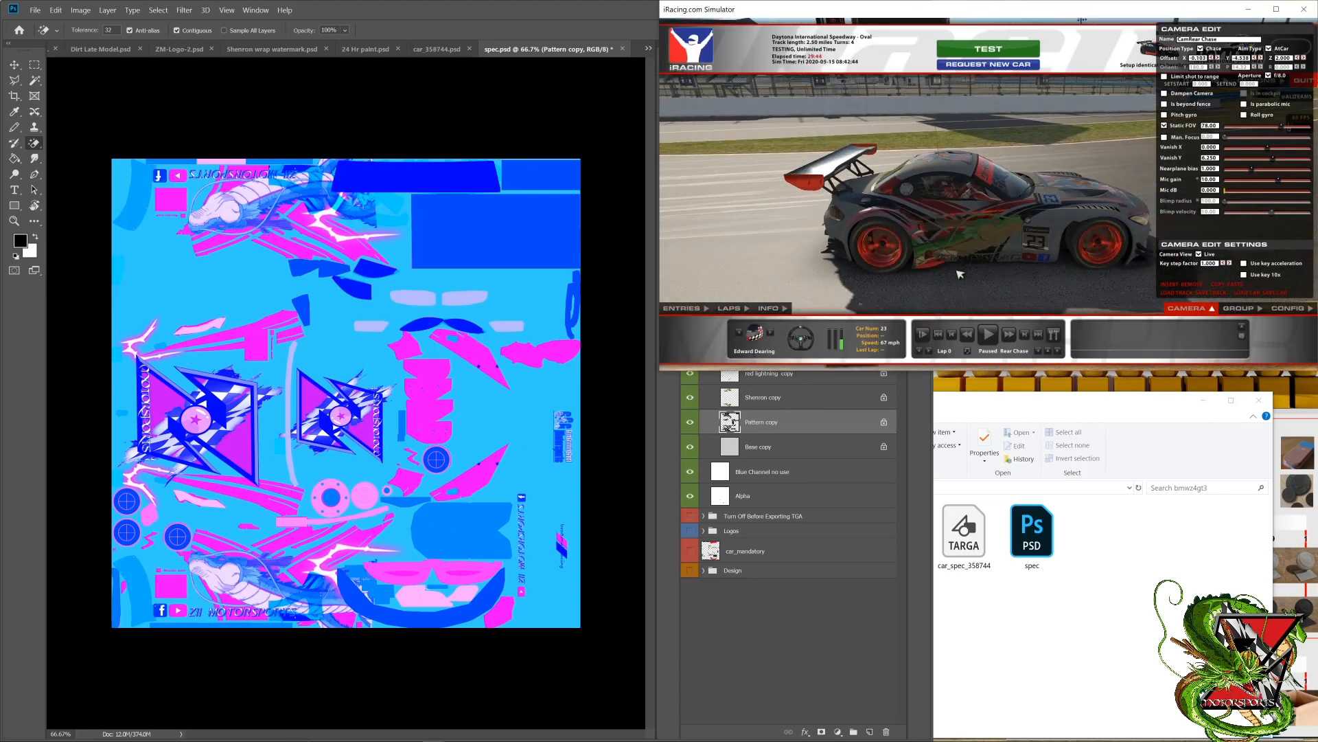
# Step: Fill the Shenron layer in the Red Channel Metallic group with 65% brightness grey, keeping the material chart in view
pyautogui.click(923, 413)
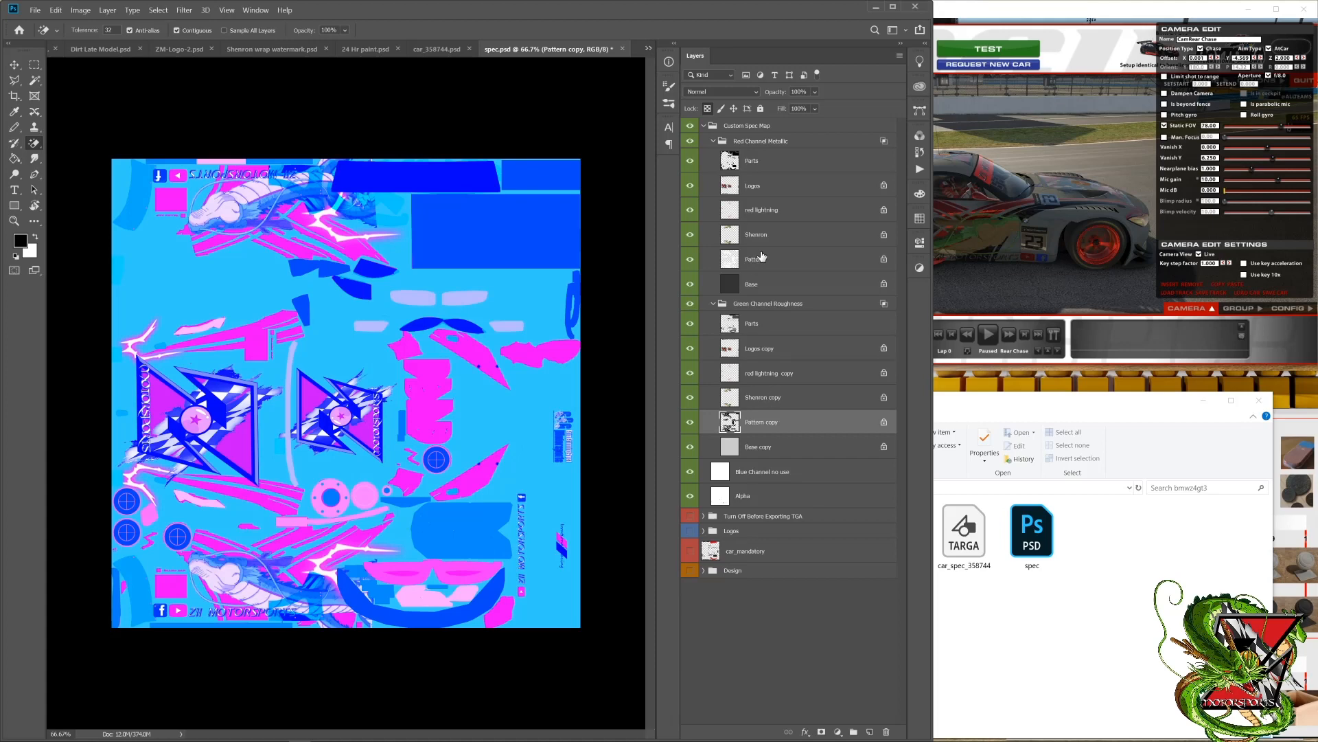
pyautogui.click(778, 240)
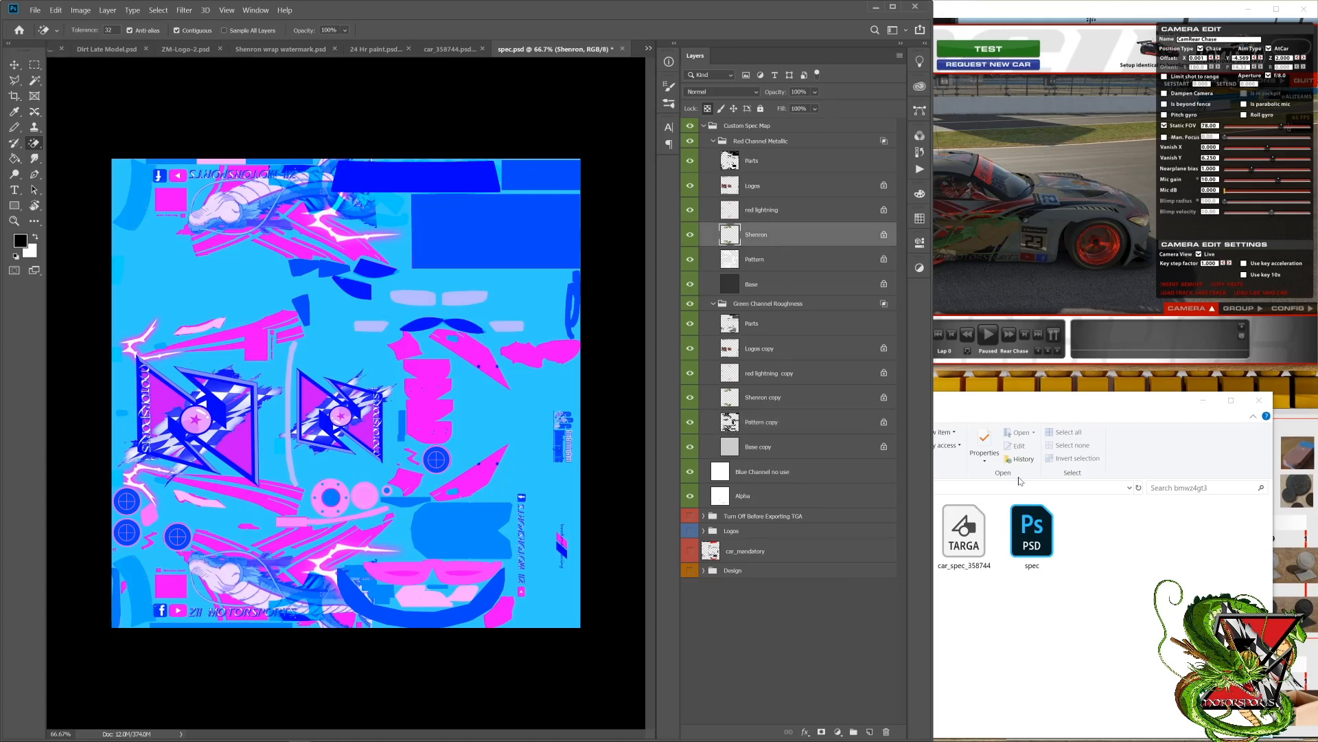
pyautogui.click(1137, 375)
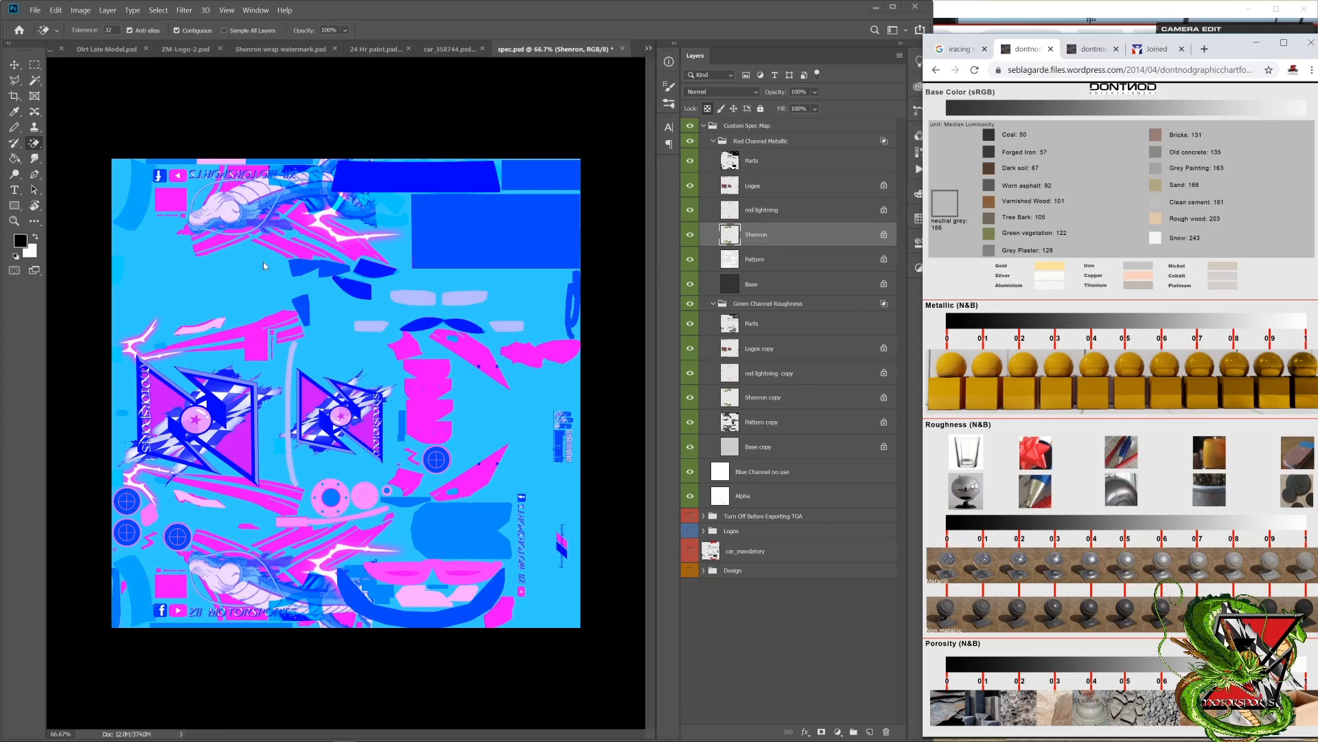
pyautogui.click(20, 240)
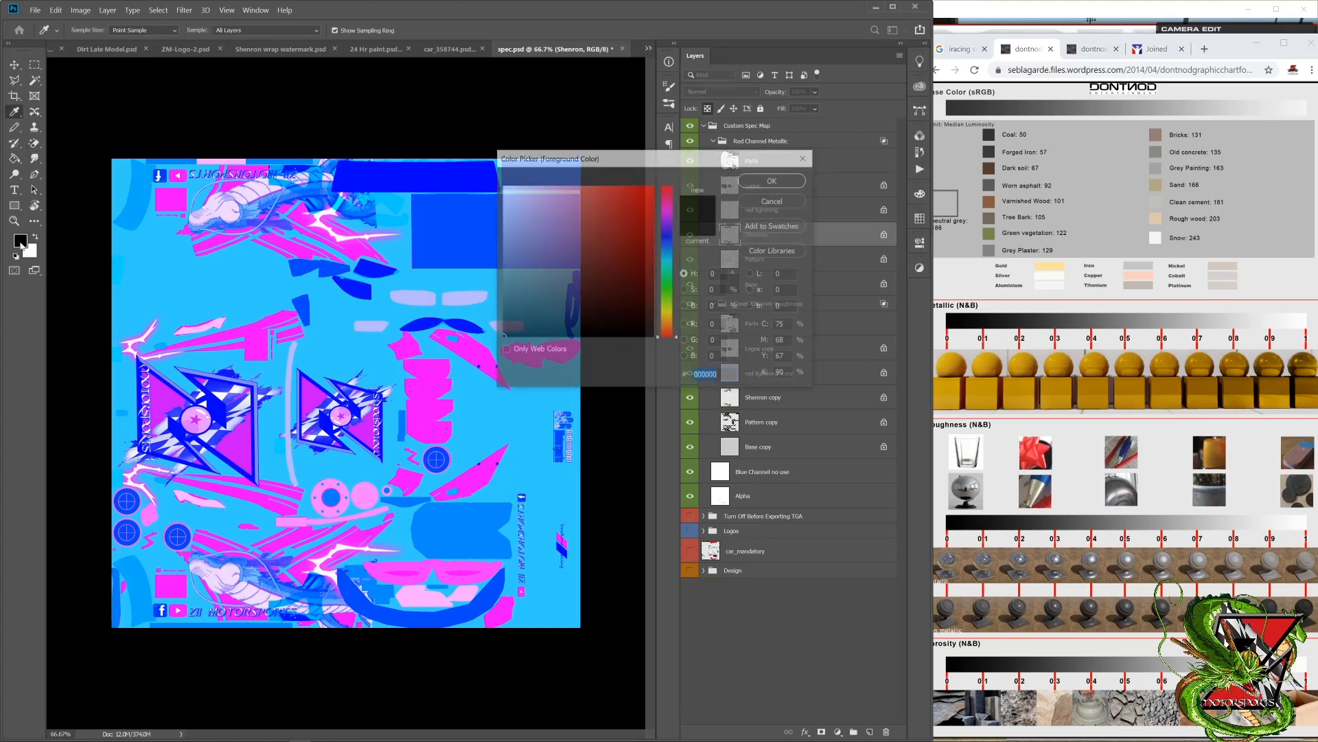
pyautogui.click(716, 306)
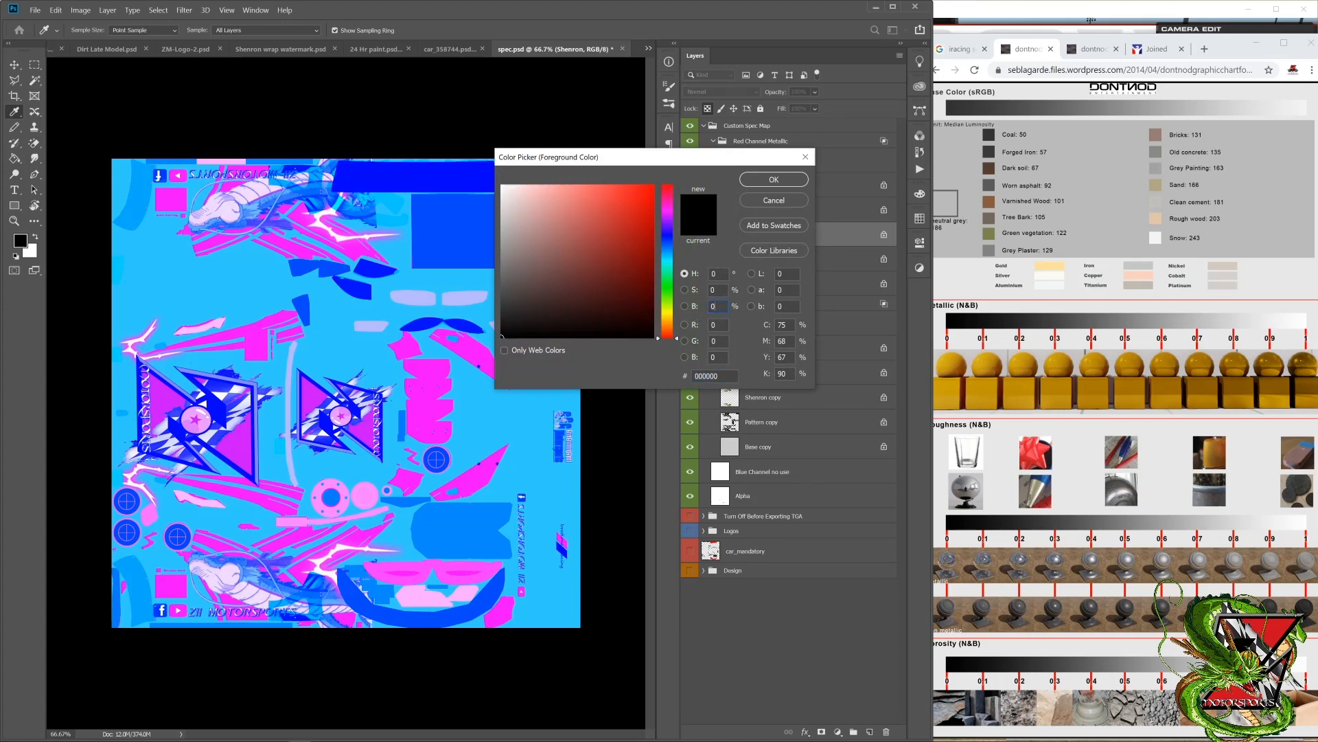
pyautogui.write('65')
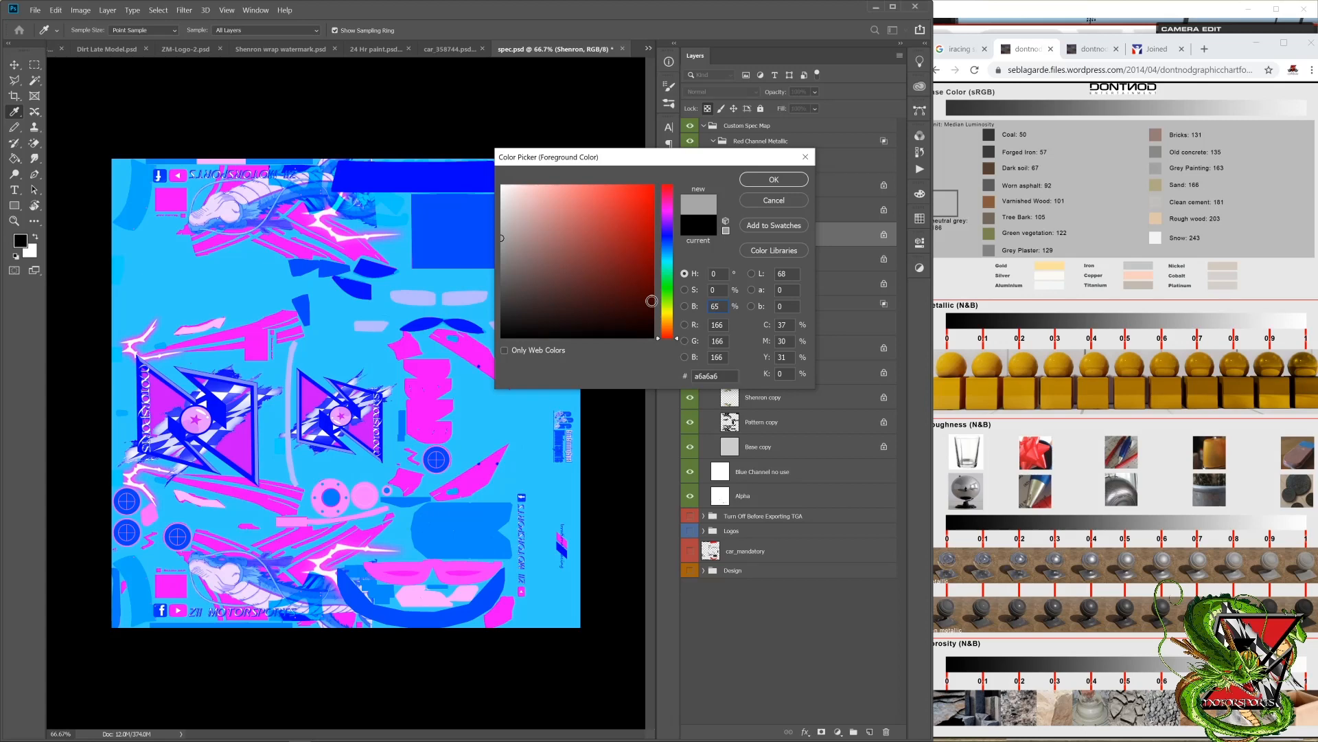
pyautogui.click(789, 181)
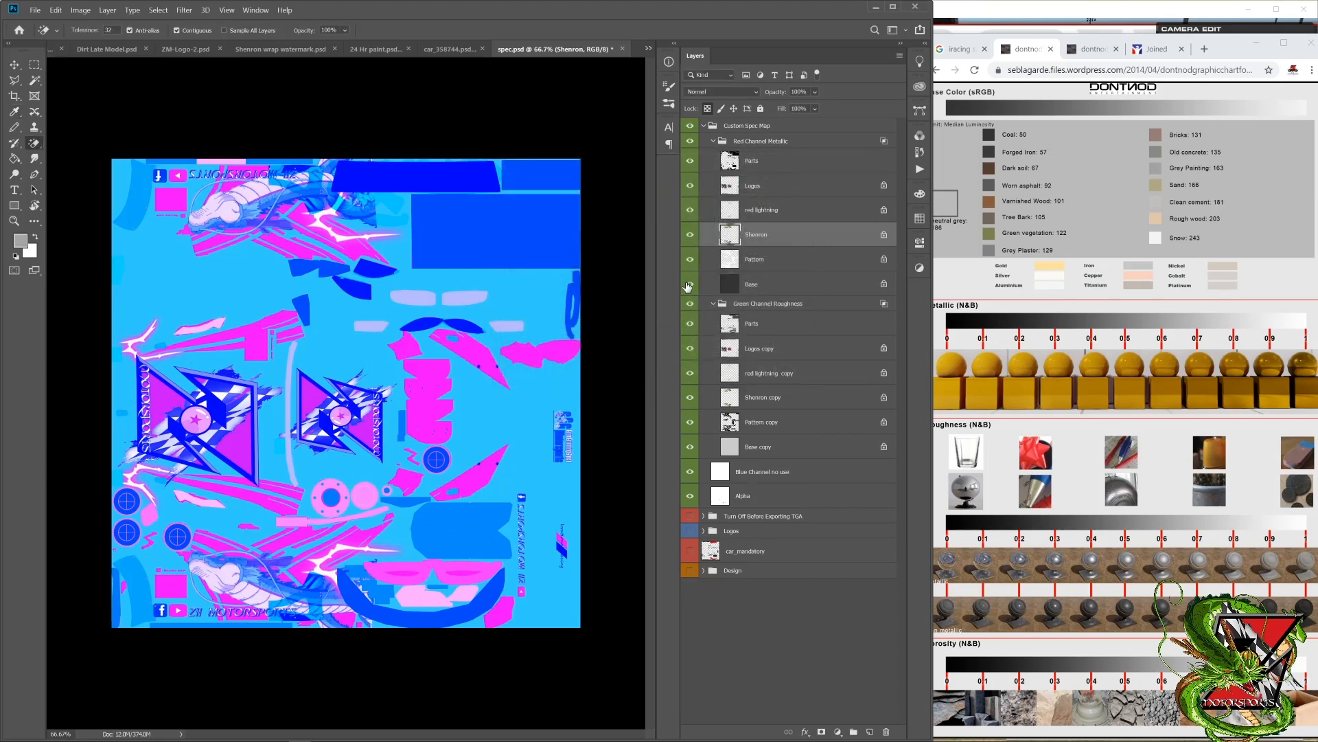
pyautogui.hotkey('alt', 'BackSpace')
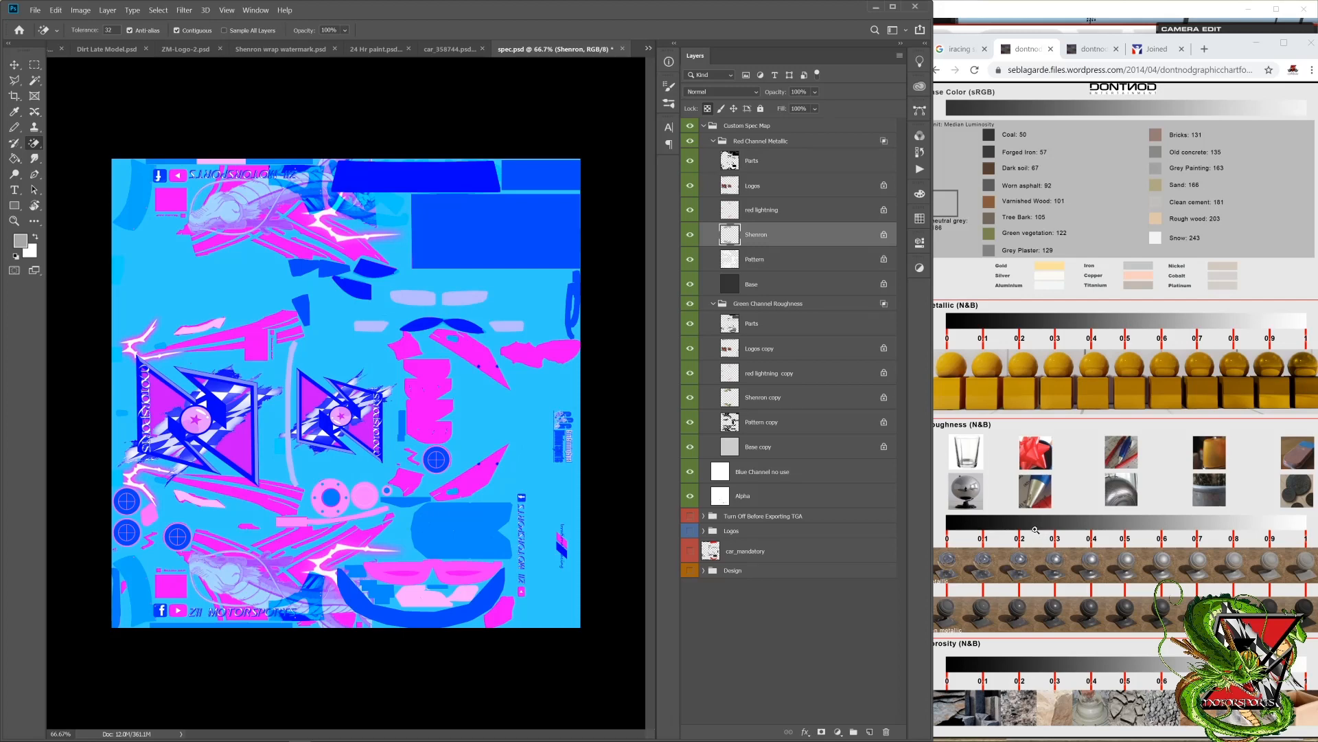
# Step: Fill the Shenron copy layer in the Green Channel Roughness group with grey at 25% brightness
pyautogui.click(20, 241)
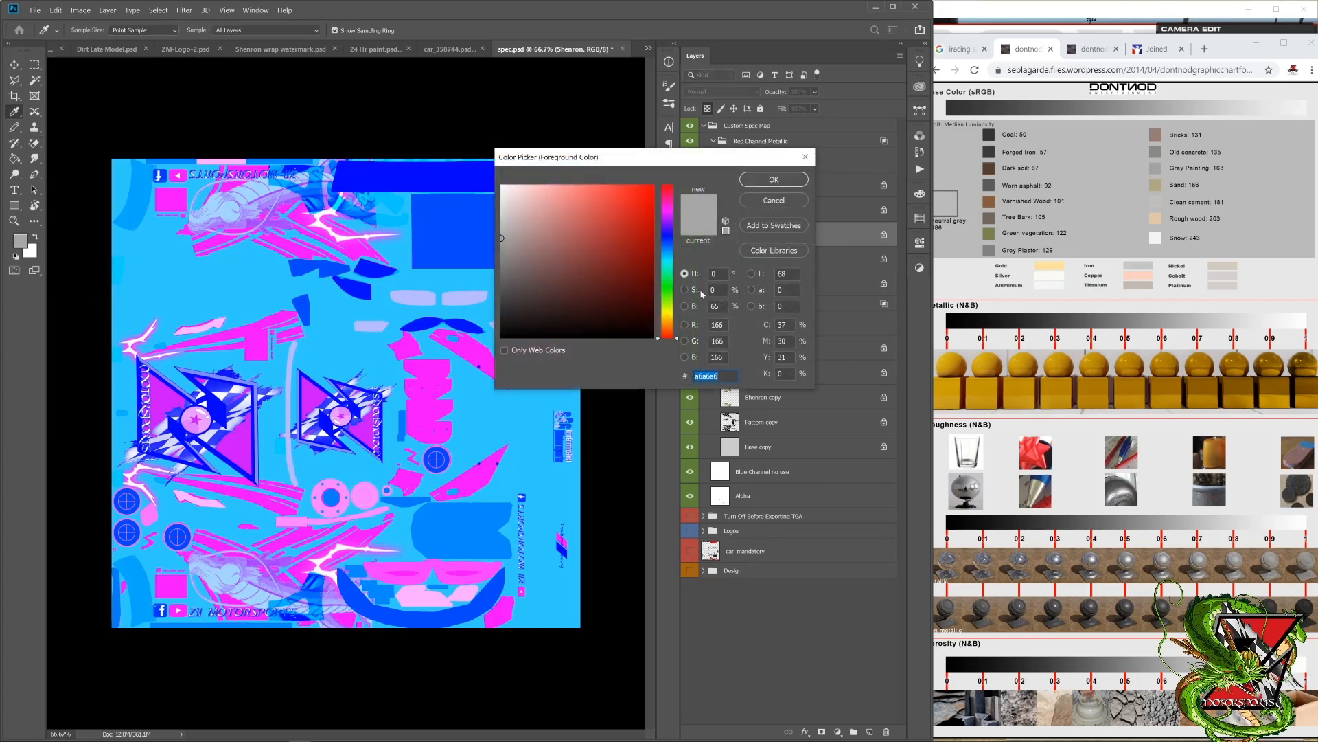
pyautogui.click(715, 307)
pyautogui.write('25')
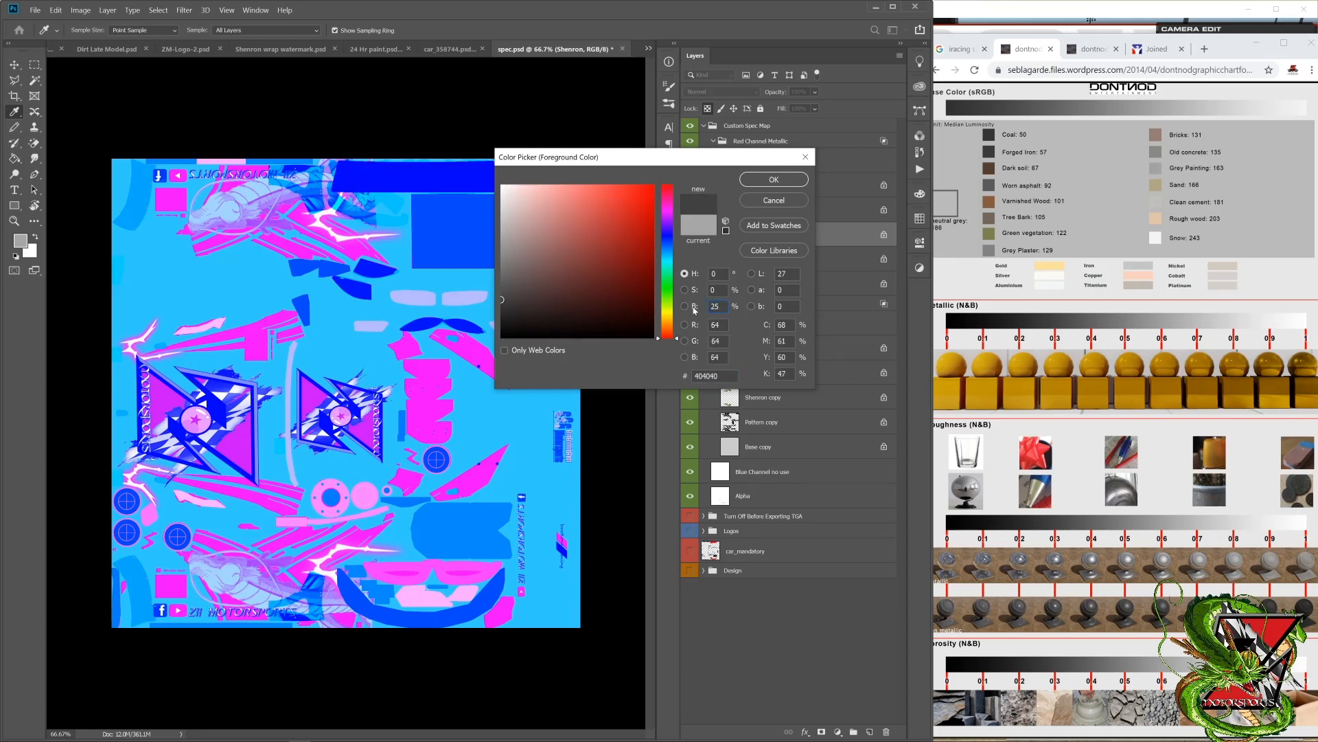
pyautogui.press('Return')
pyautogui.press('e')
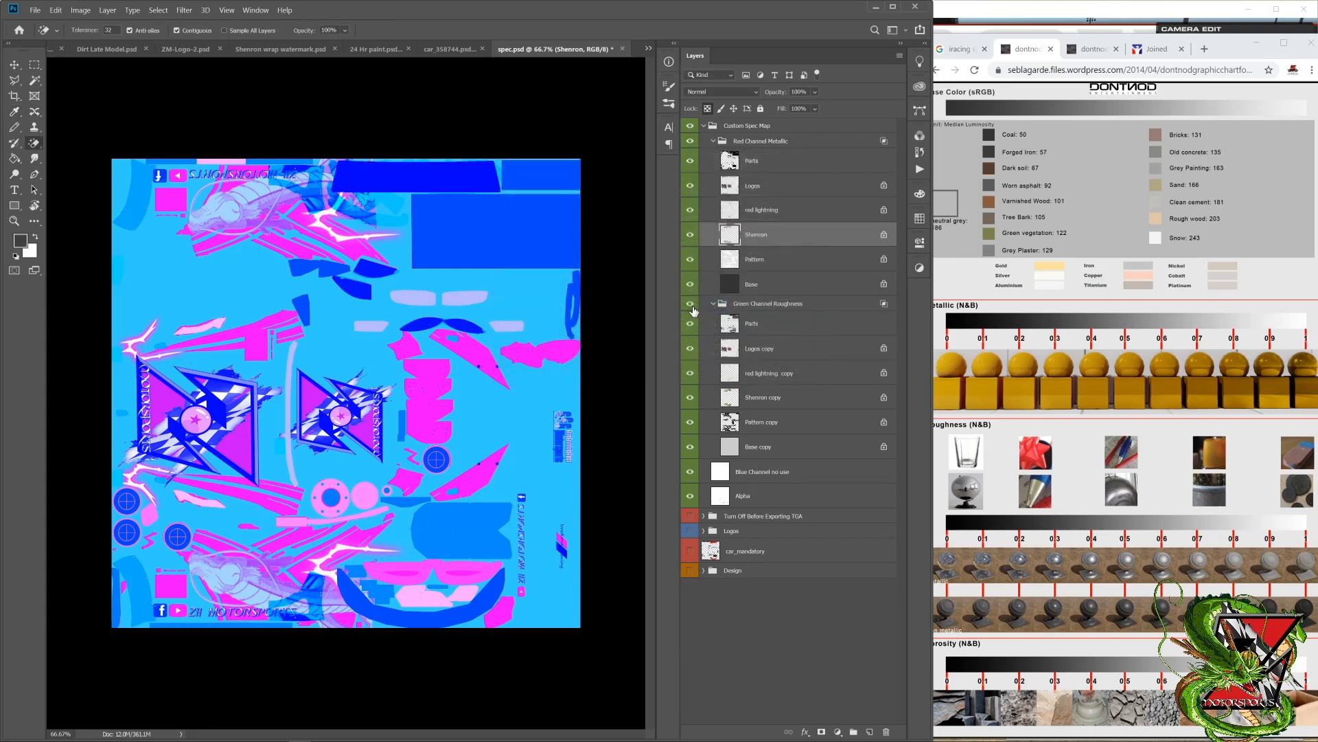
pyautogui.click(767, 400)
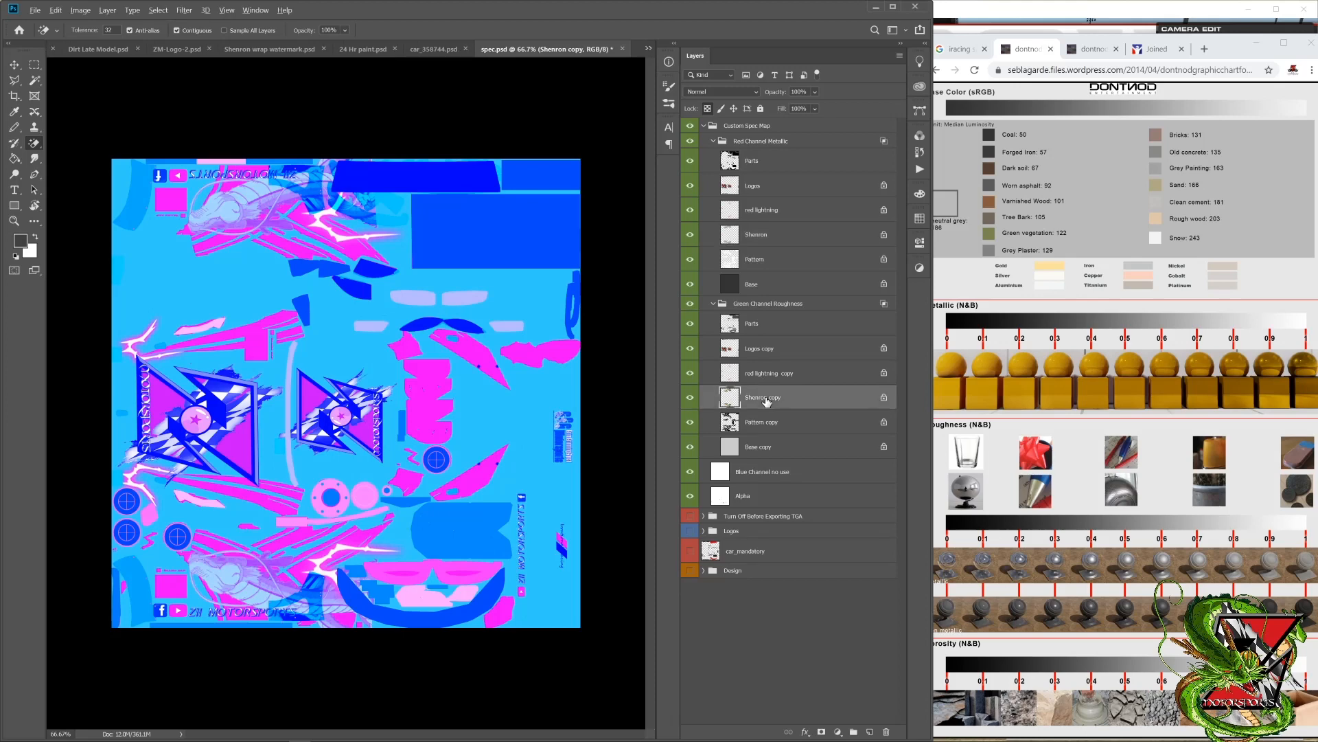
pyautogui.hotkey('alt', 'BackSpace')
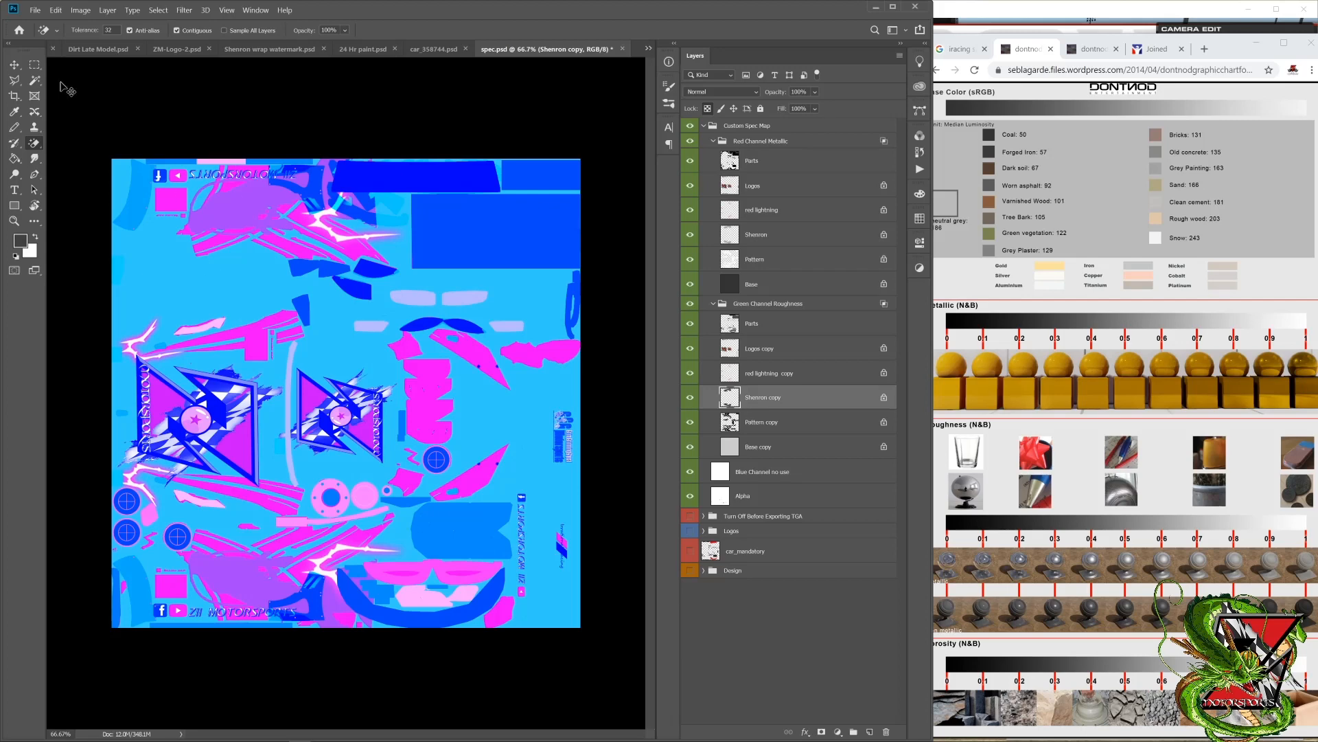
# Step: Export the spec map as a 32 bits/pixel Targa file, overwriting the existing car_spec file in the bmwz4gt3 folder
pyautogui.click(43, 14)
pyautogui.click(69, 141)
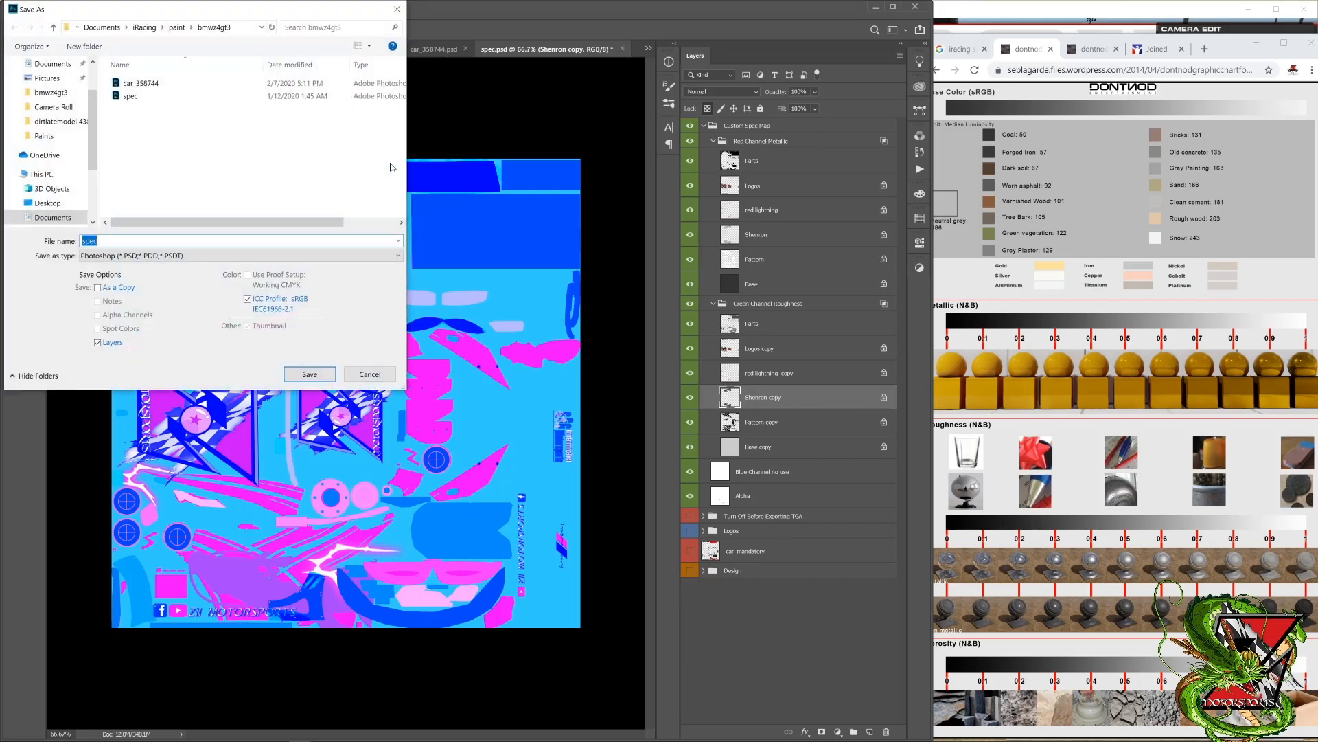
pyautogui.click(147, 256)
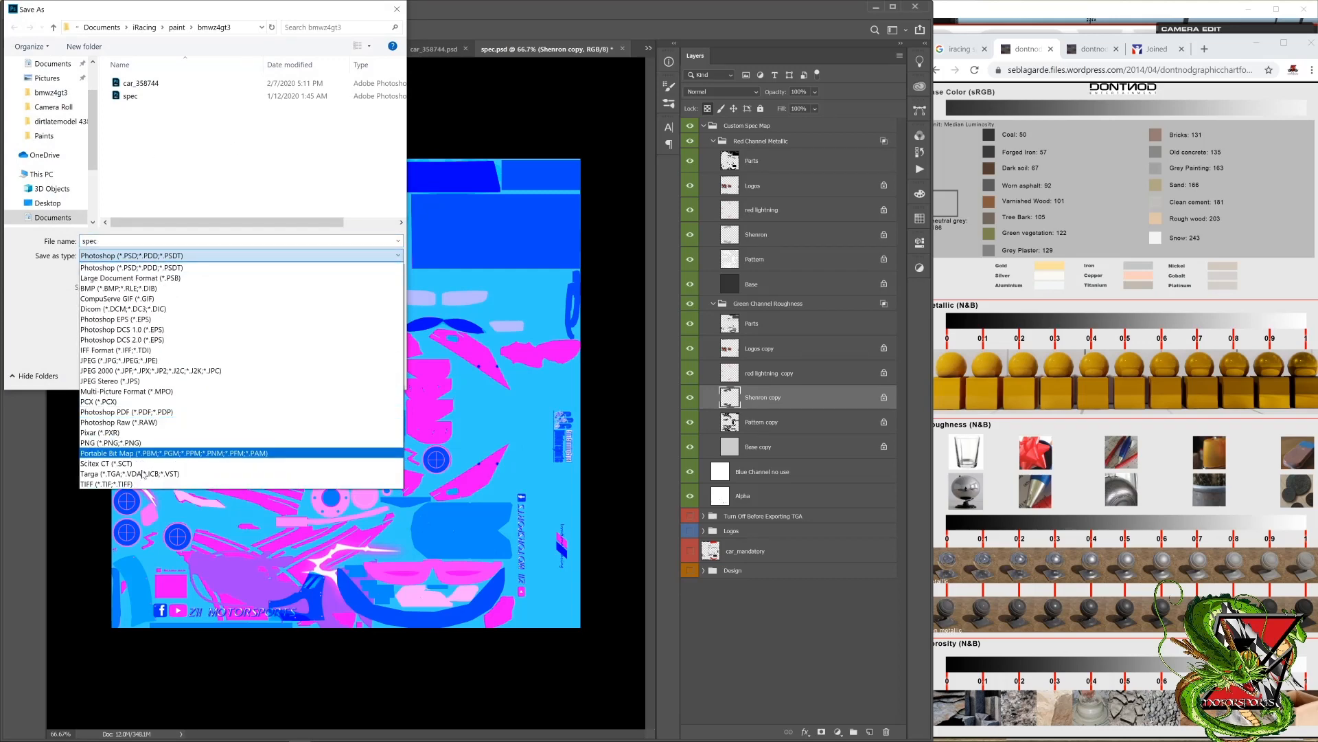
pyautogui.click(142, 474)
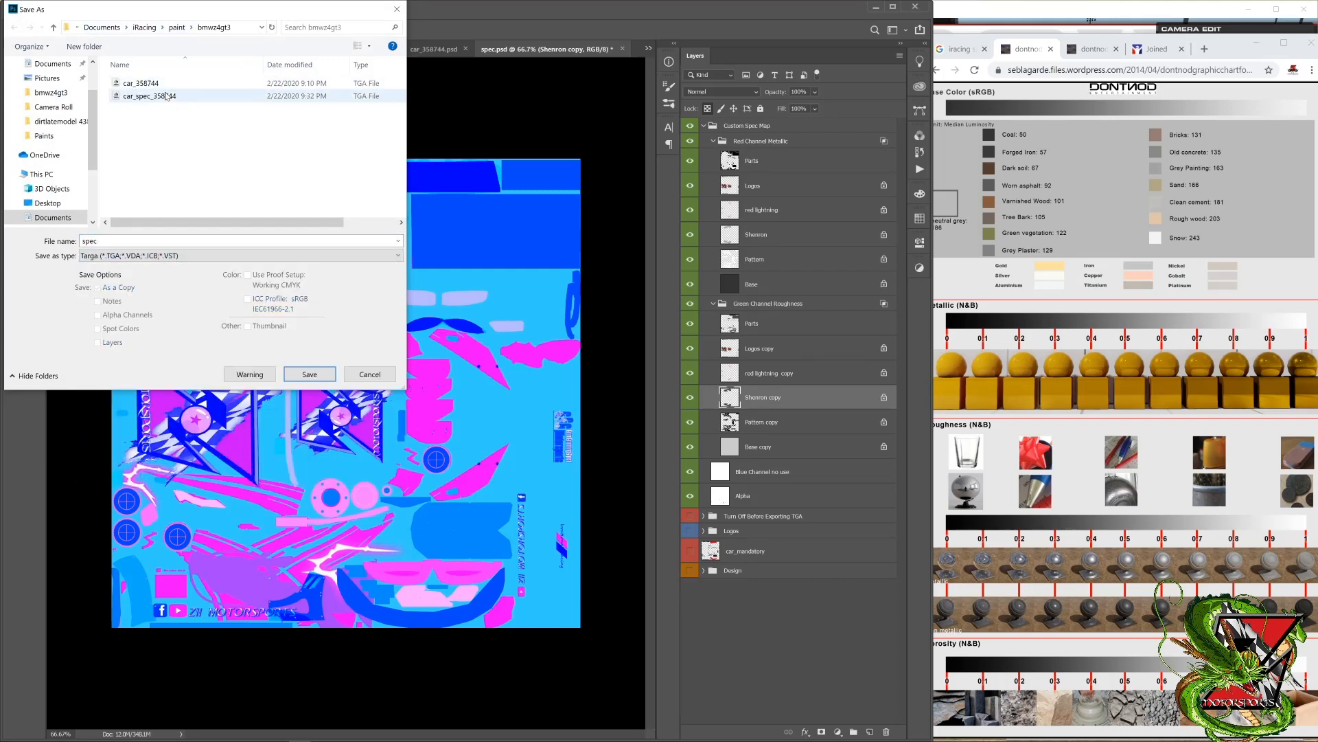
pyautogui.doubleClick(137, 98)
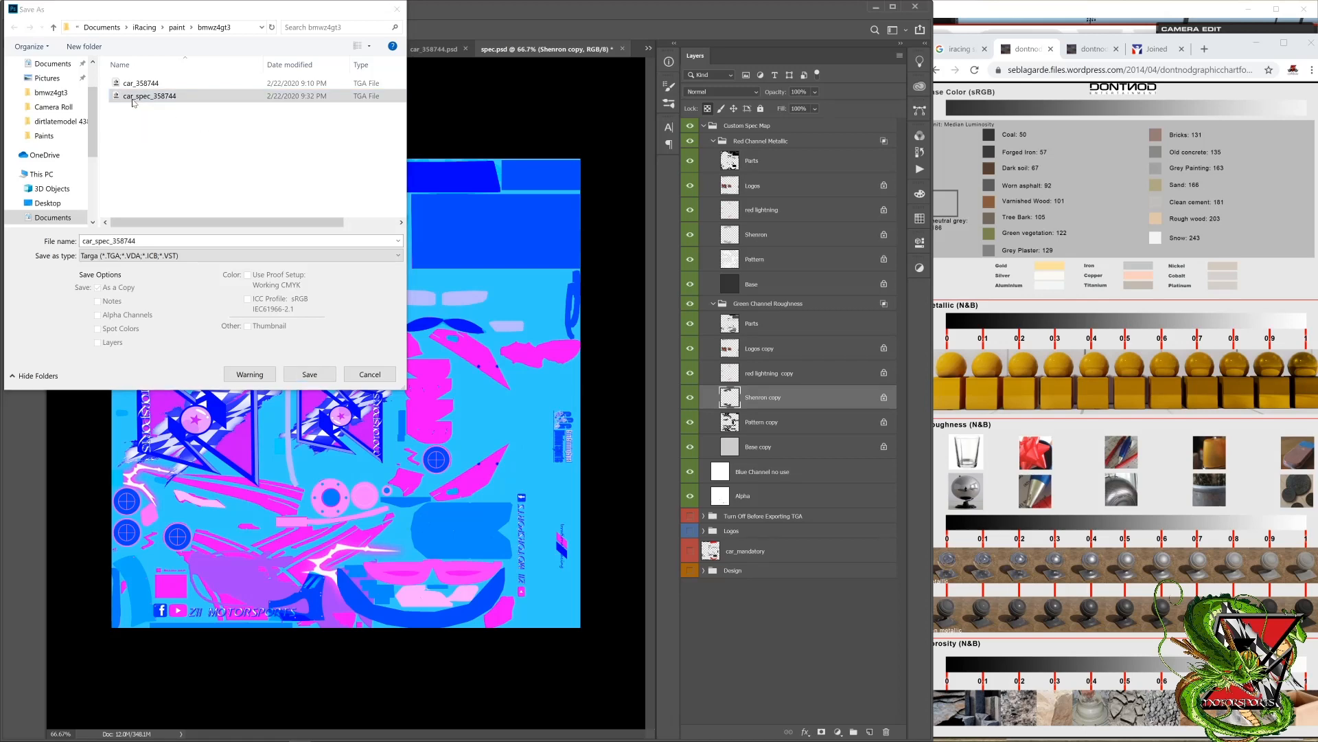
pyautogui.click(689, 379)
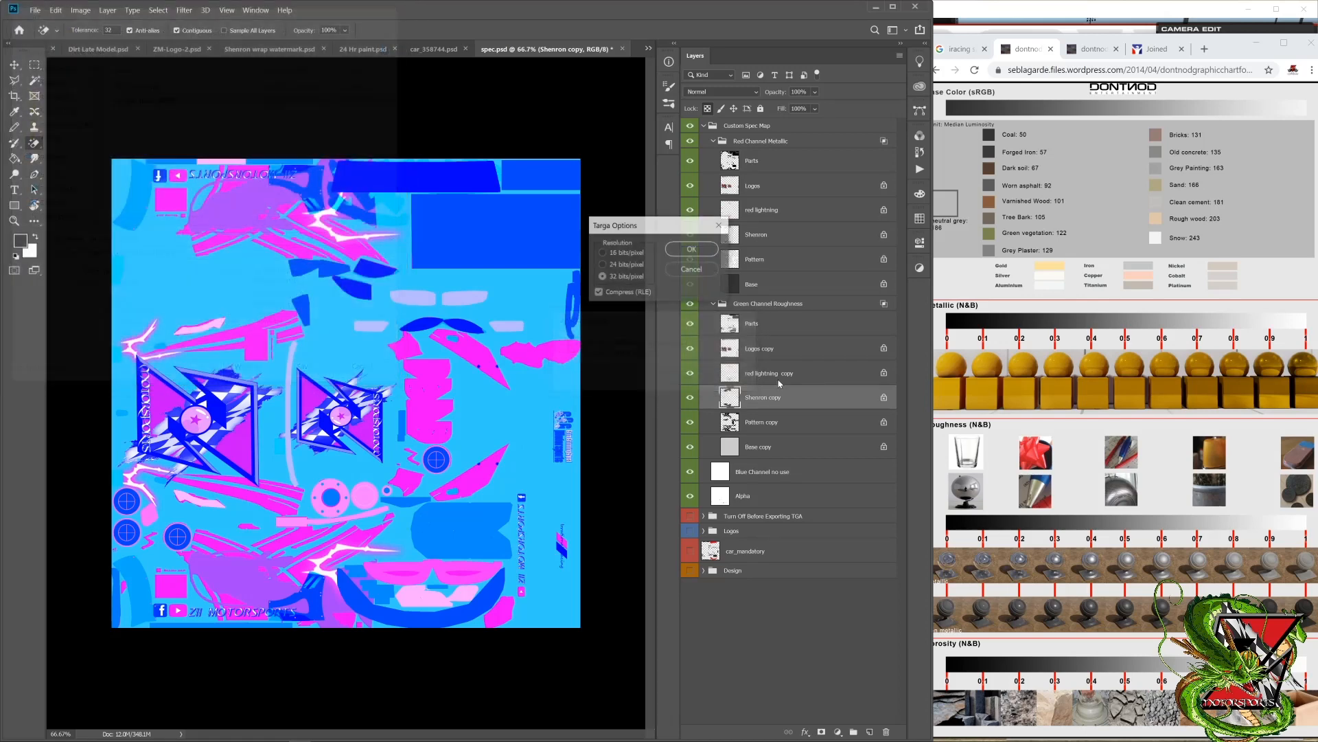
pyautogui.click(691, 250)
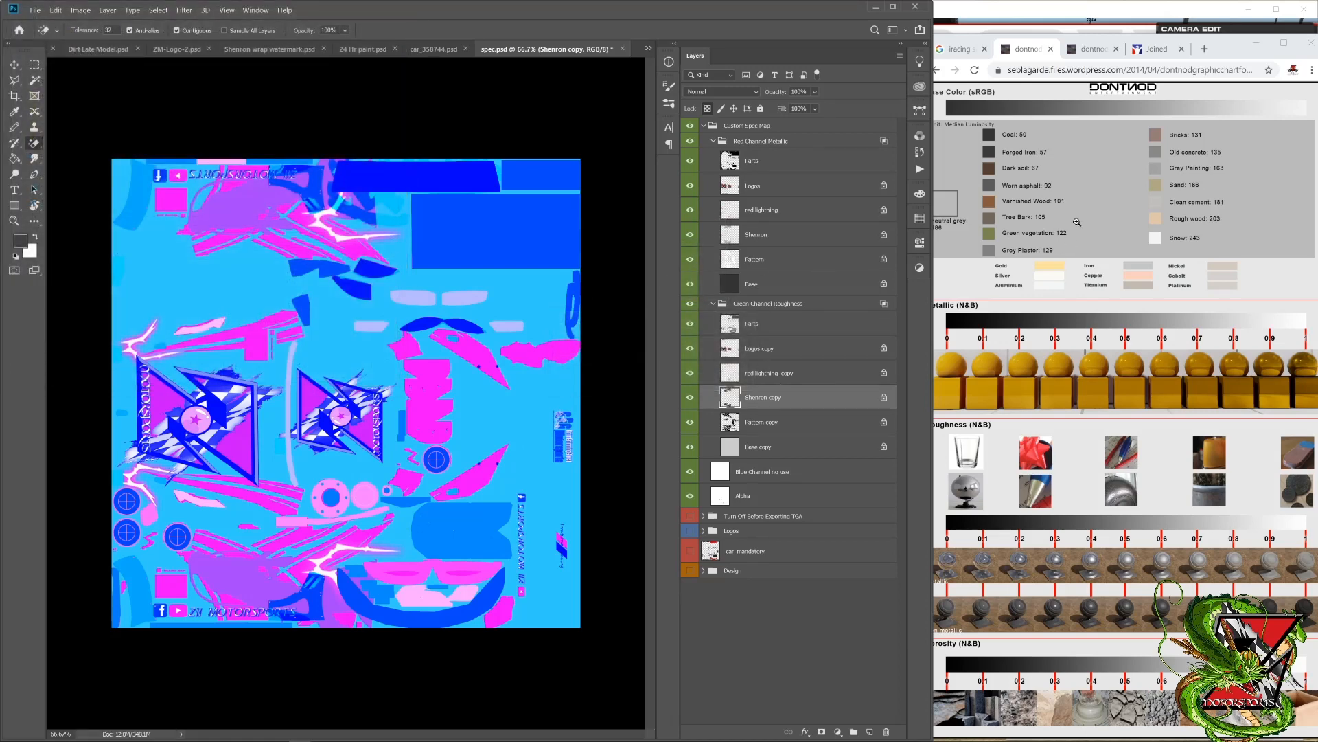
# Step: Switch to the iRacing simulator, reload the car textures, and inspect the side dragon graphic's reflections from several angles
pyautogui.click(1037, 19)
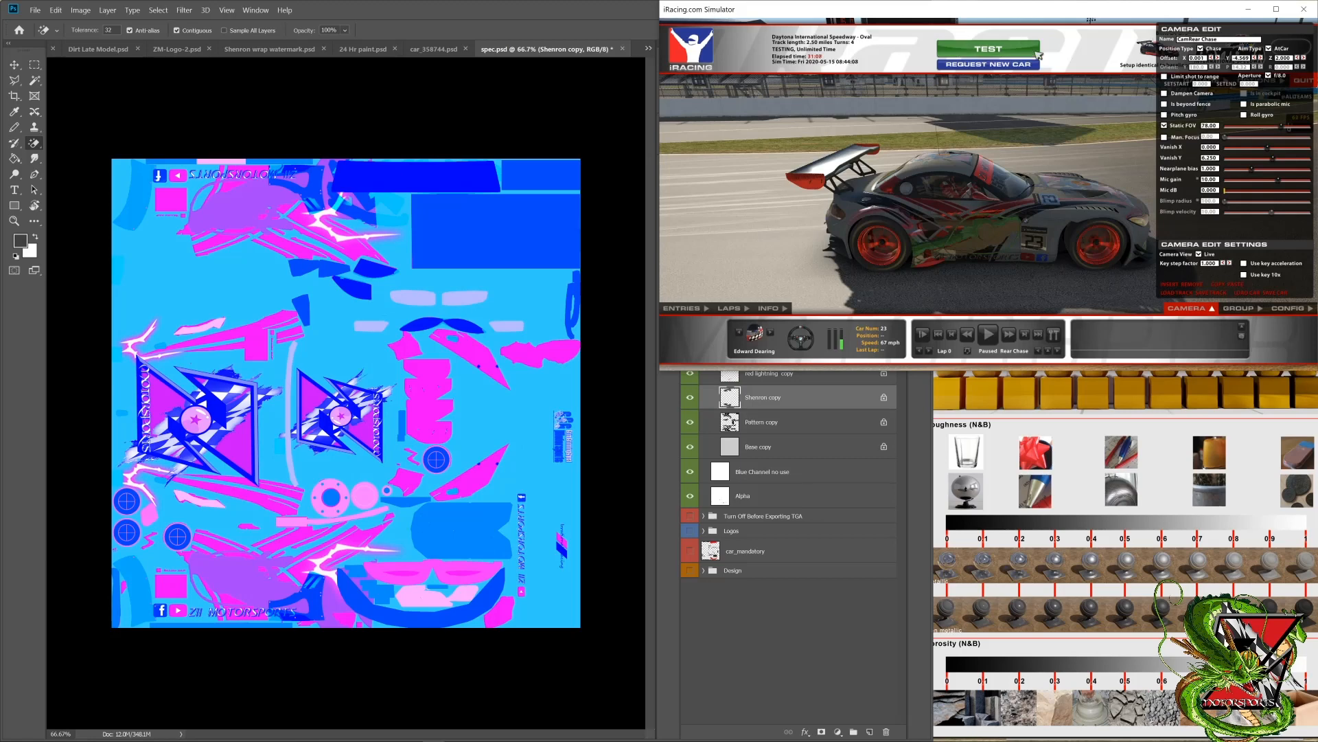
pyautogui.hotkey('ctrl', 'r')
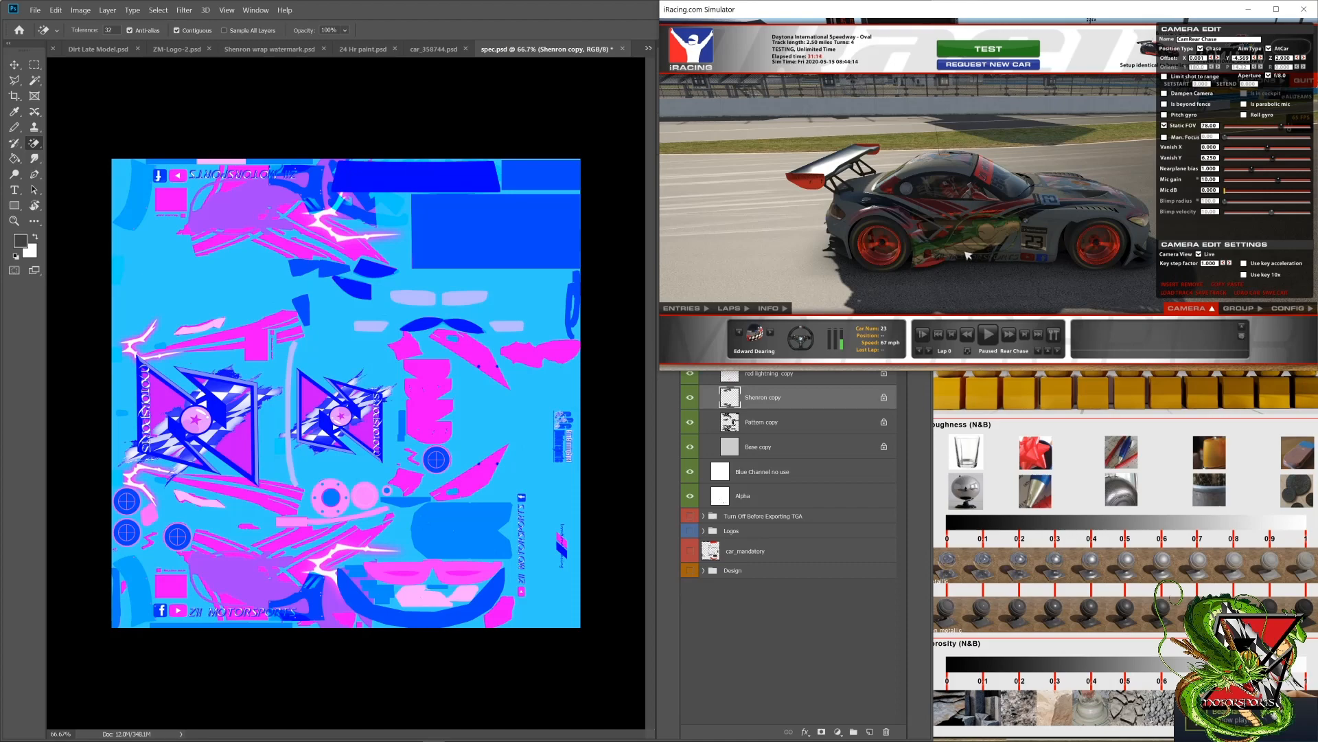
pyautogui.moveTo(965, 252); pyautogui.dragTo(990, 265)
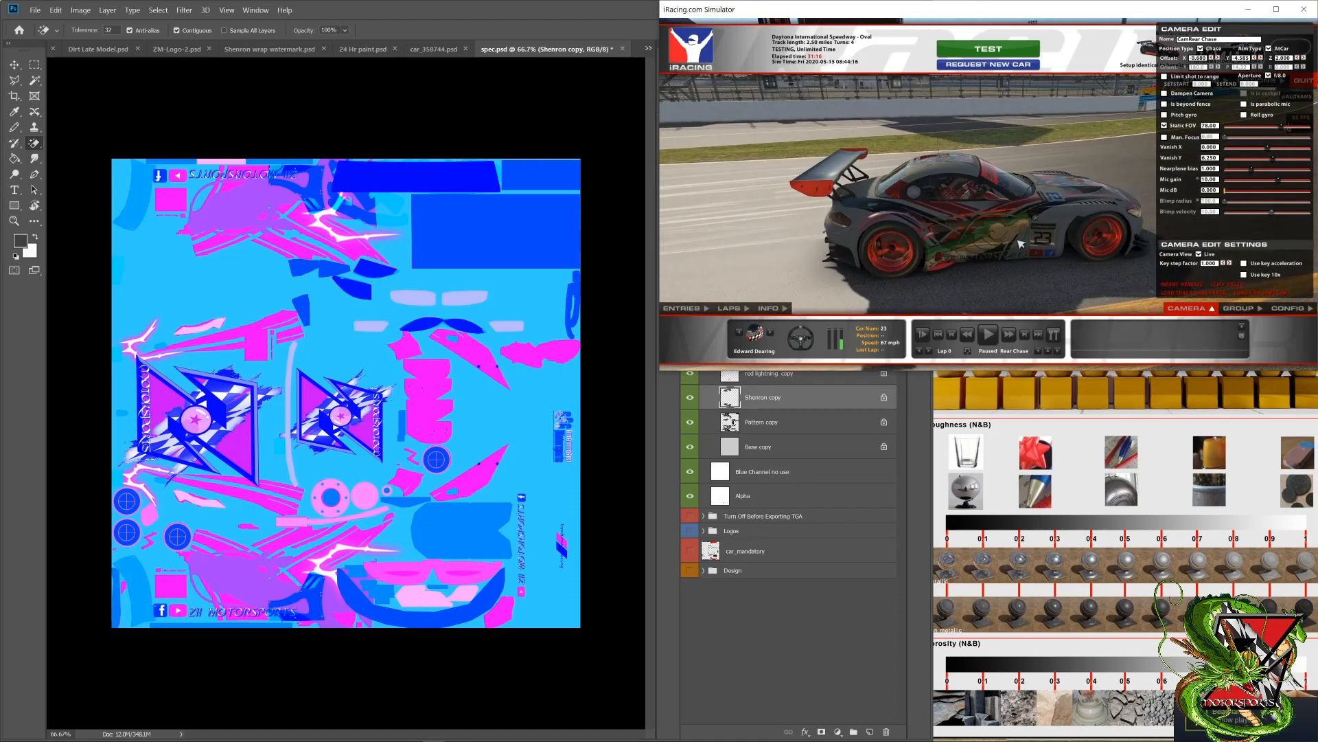
pyautogui.moveTo(1045, 232); pyautogui.dragTo(986, 240)
pyautogui.moveTo(963, 224); pyautogui.dragTo(1032, 214)
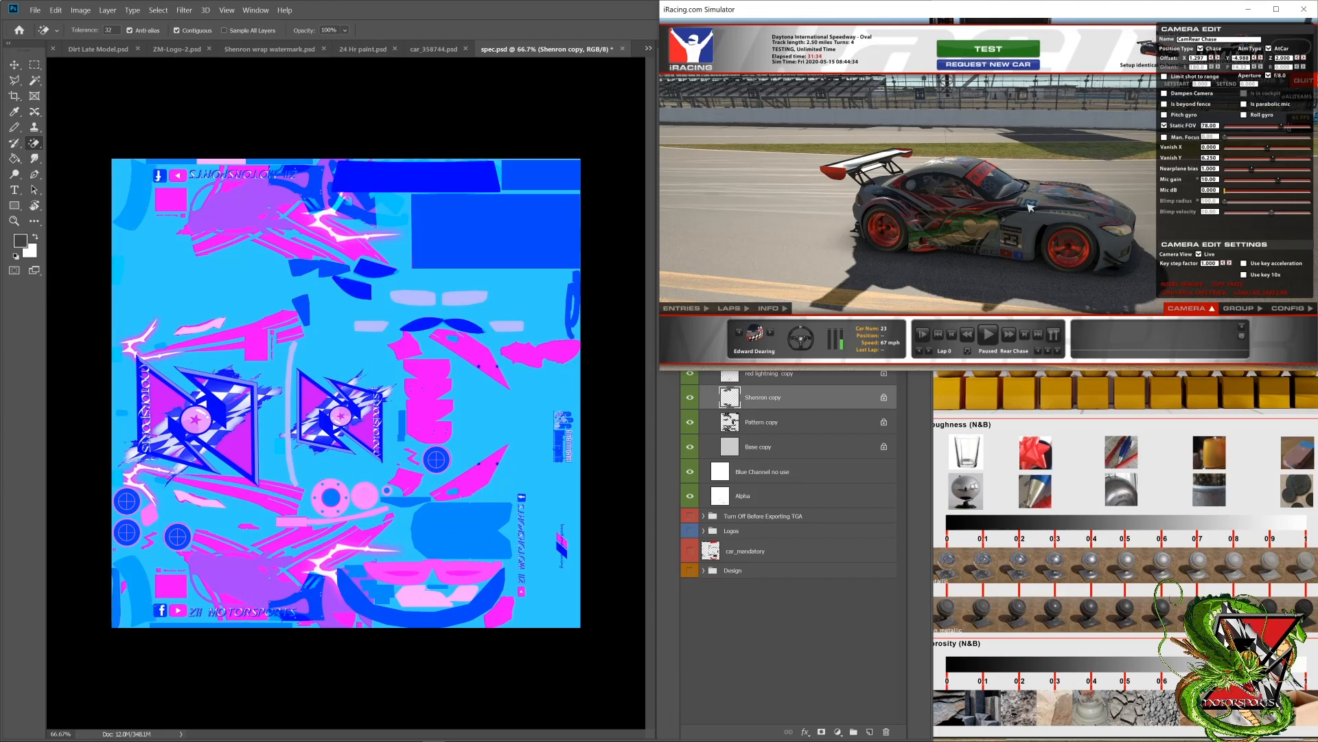
pyautogui.moveTo(1029, 207); pyautogui.dragTo(988, 230)
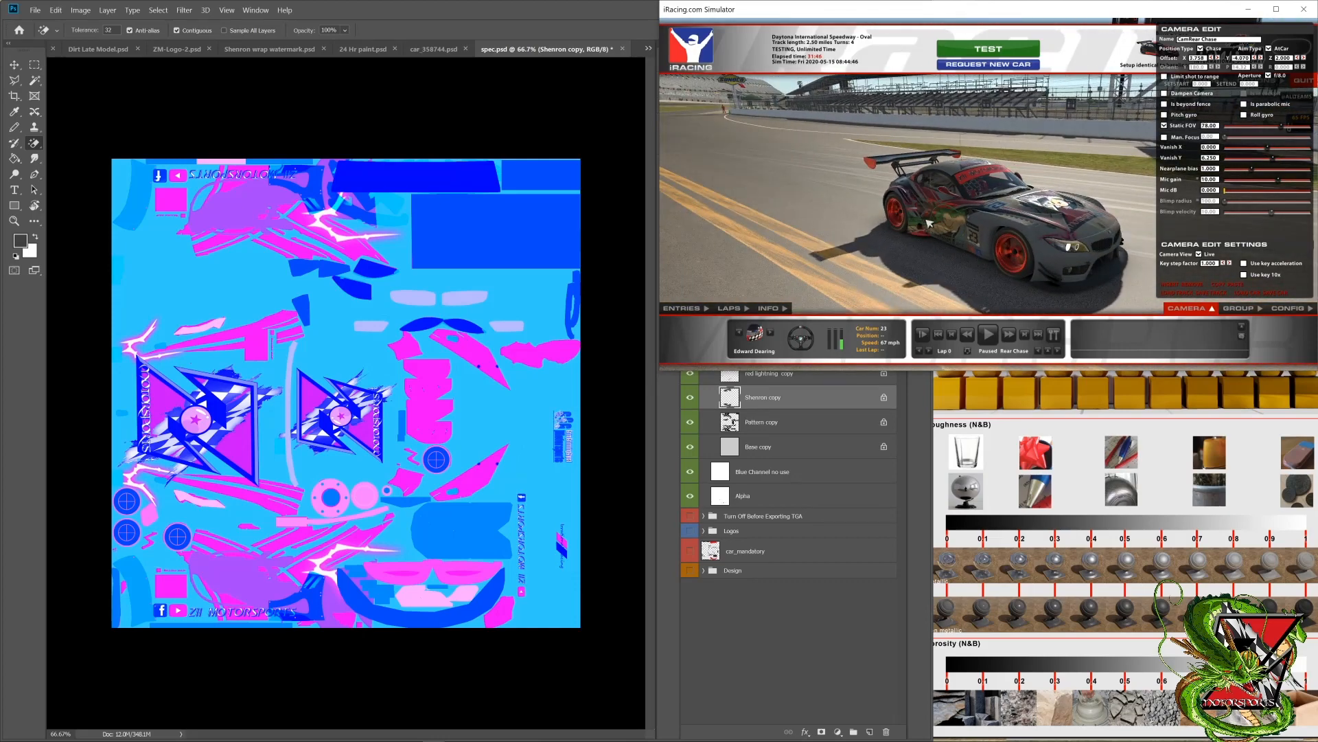
# Step: Select the red lightning layer in Photoshop's Red Channel Metallic group and examine the car's front in the simulator
pyautogui.click(695, 457)
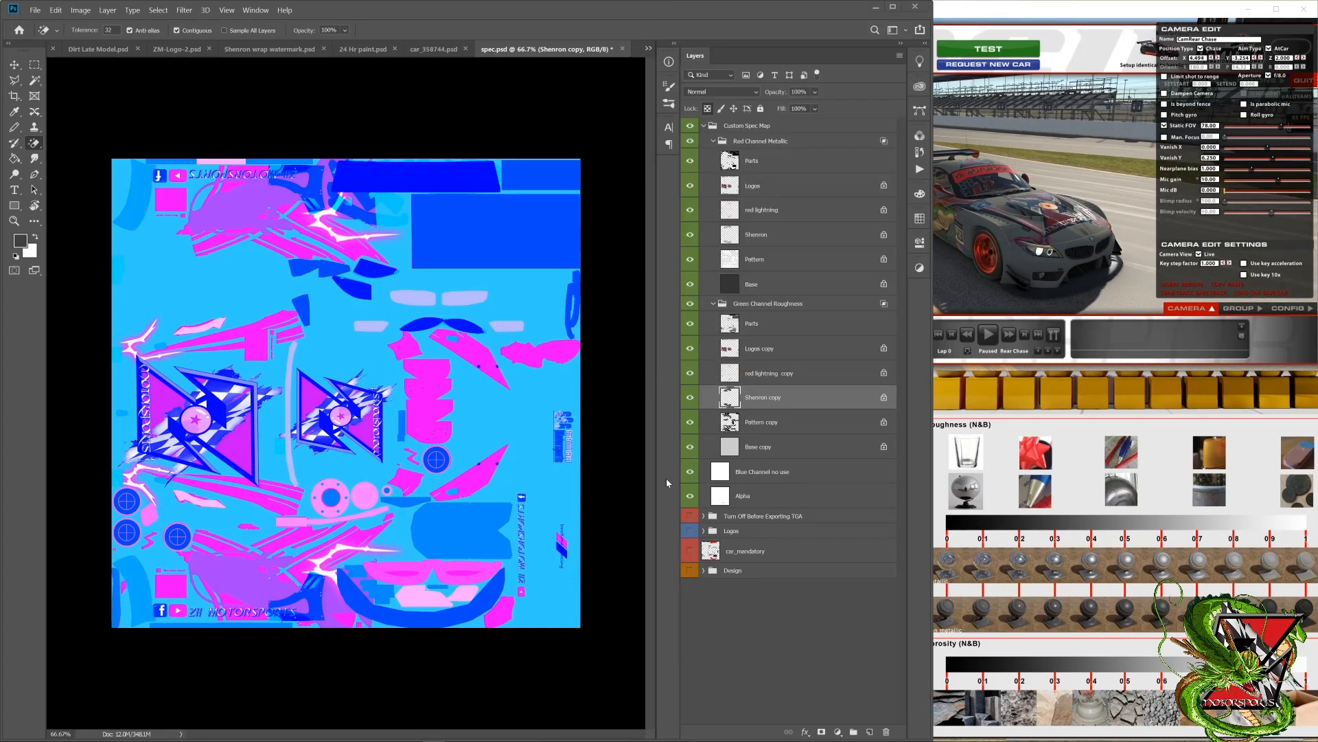
pyautogui.click(776, 210)
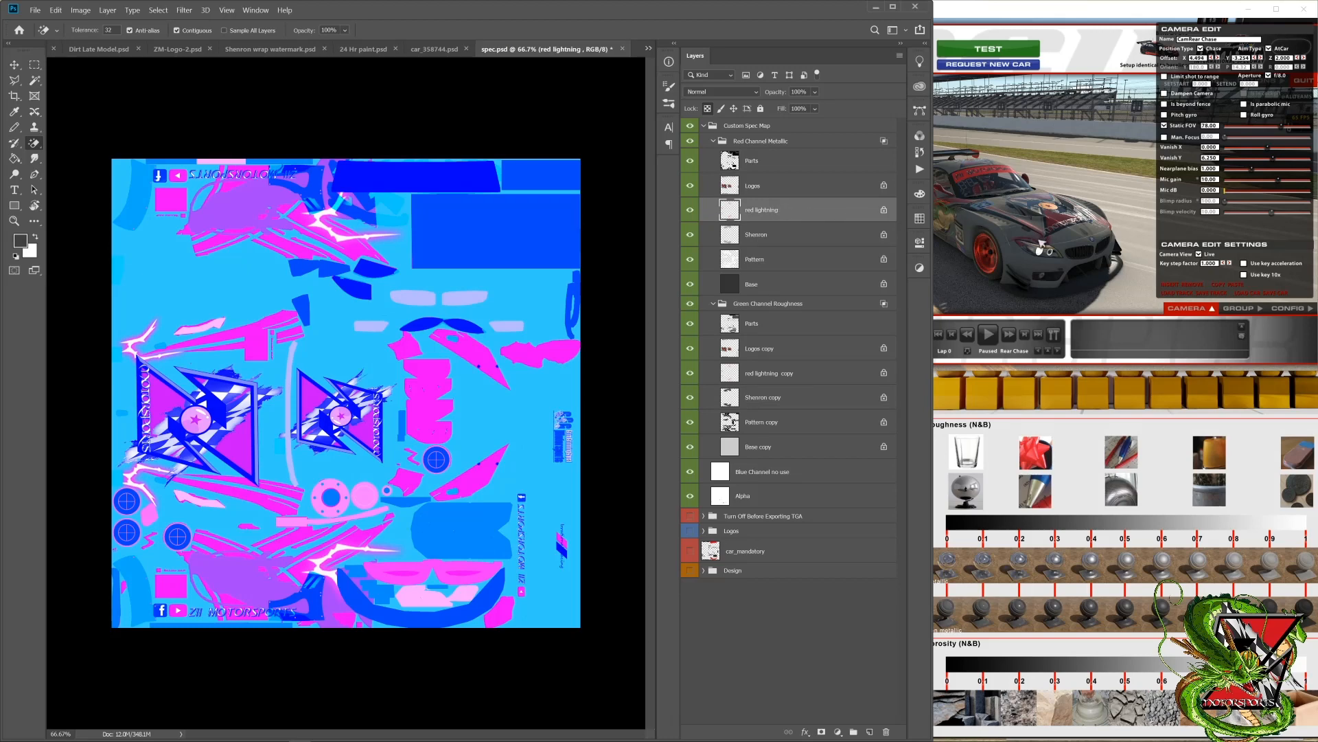
pyautogui.moveTo(1050, 241); pyautogui.dragTo(970, 264)
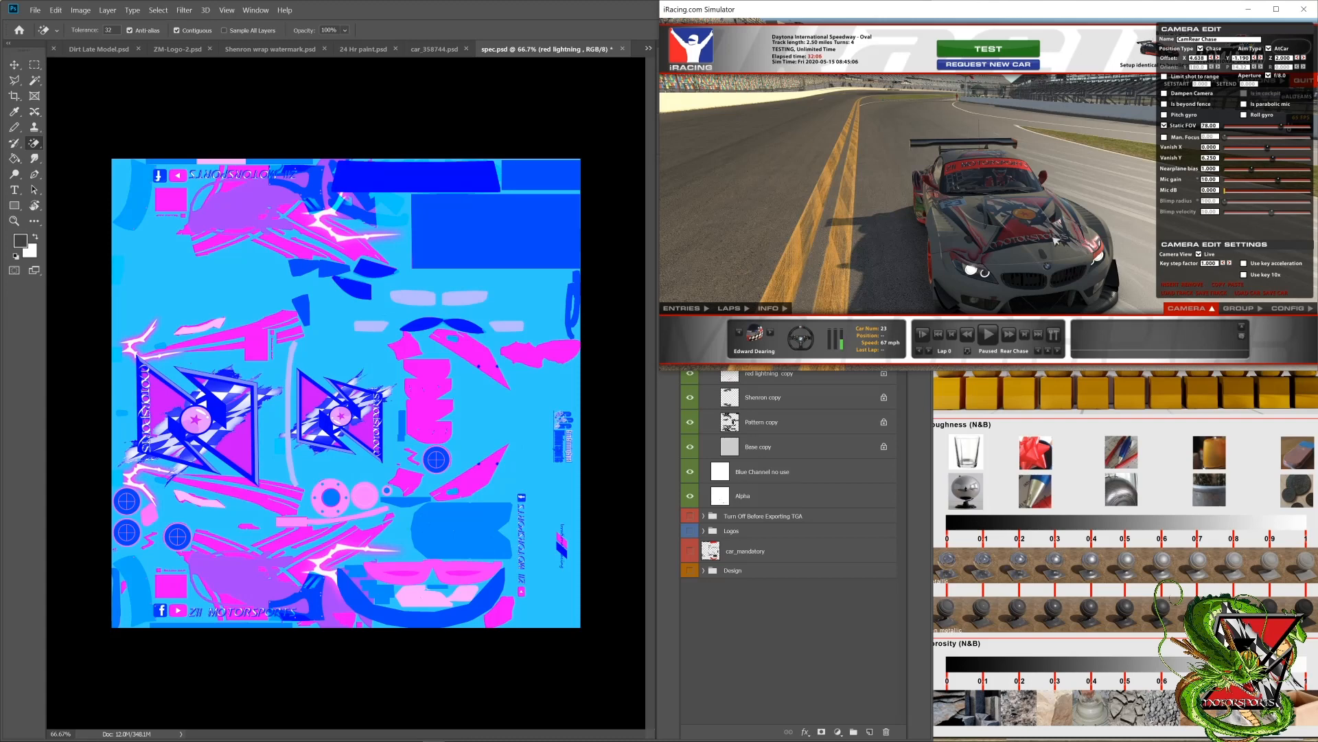
pyautogui.click(593, 320)
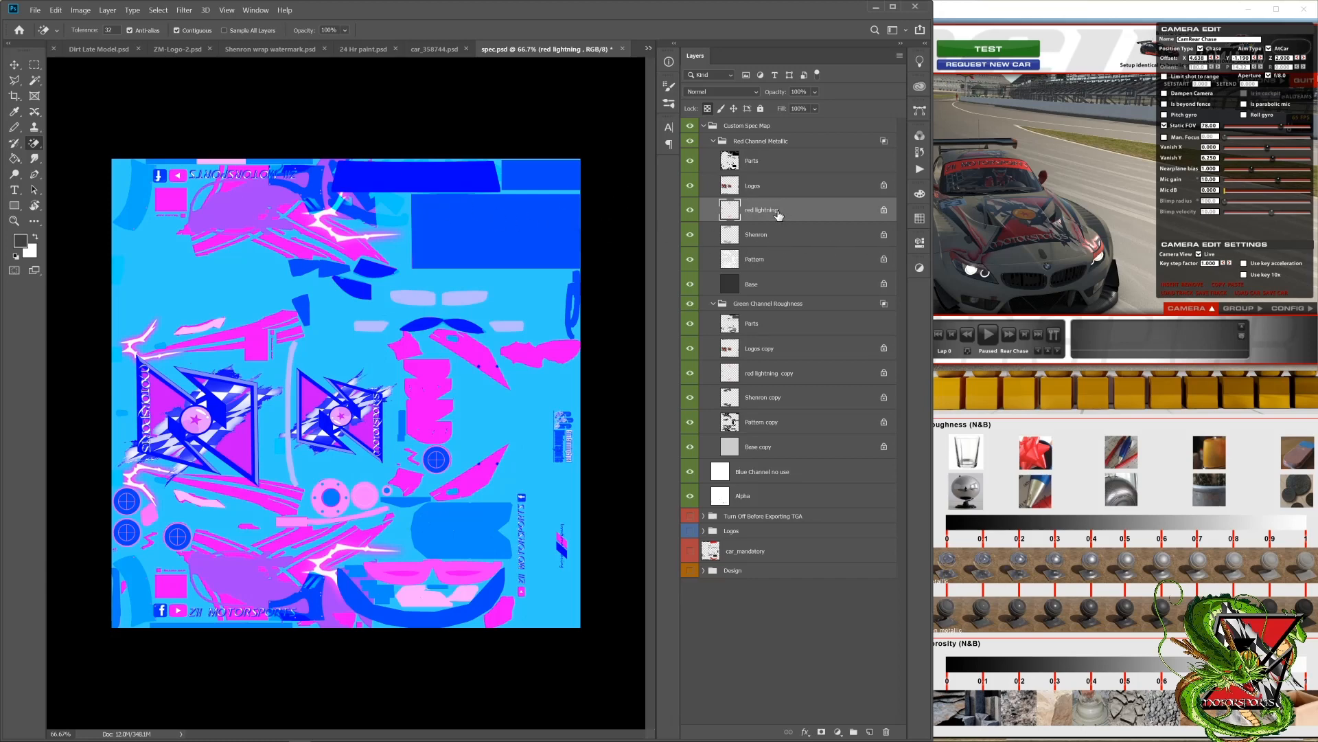
# Step: Consult the Metallic scale on the material chart and fill the red lightning layer with grey at 75% brightness
pyautogui.click(979, 420)
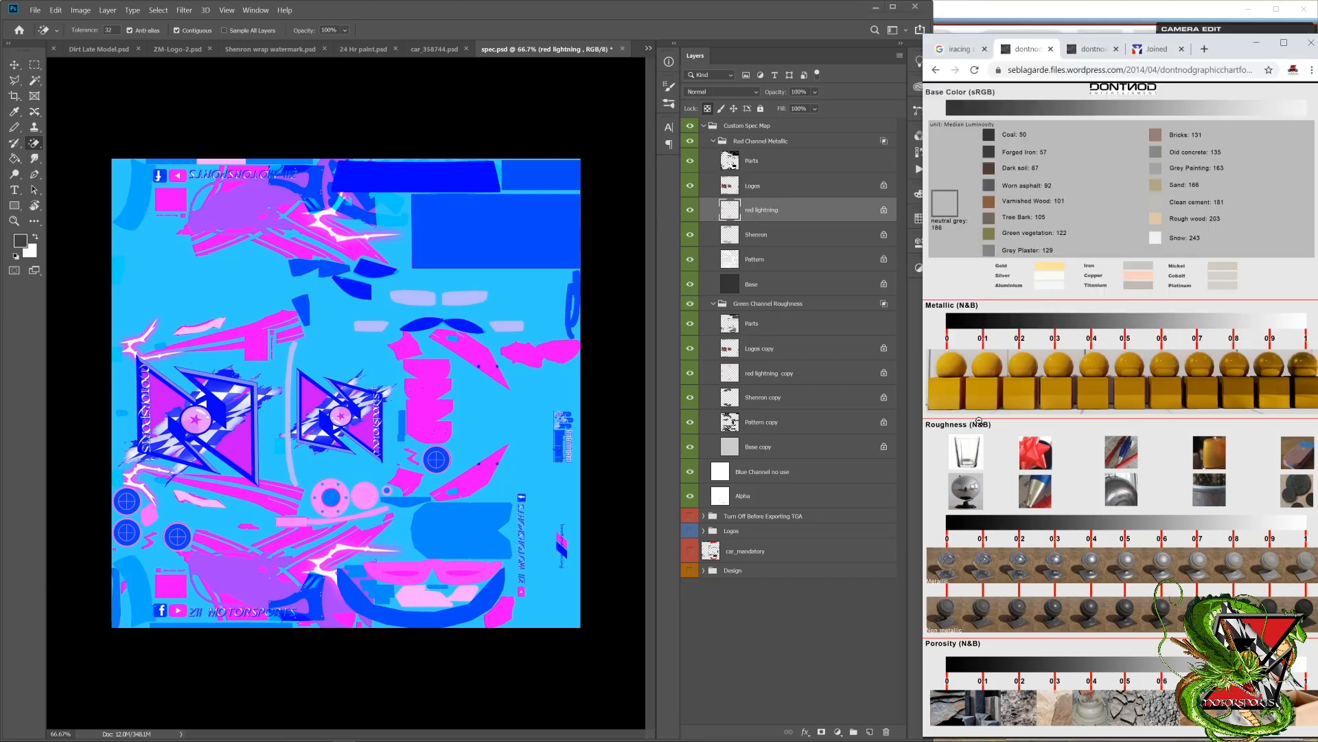
pyautogui.click(979, 421)
pyautogui.click(1021, 365)
pyautogui.click(21, 241)
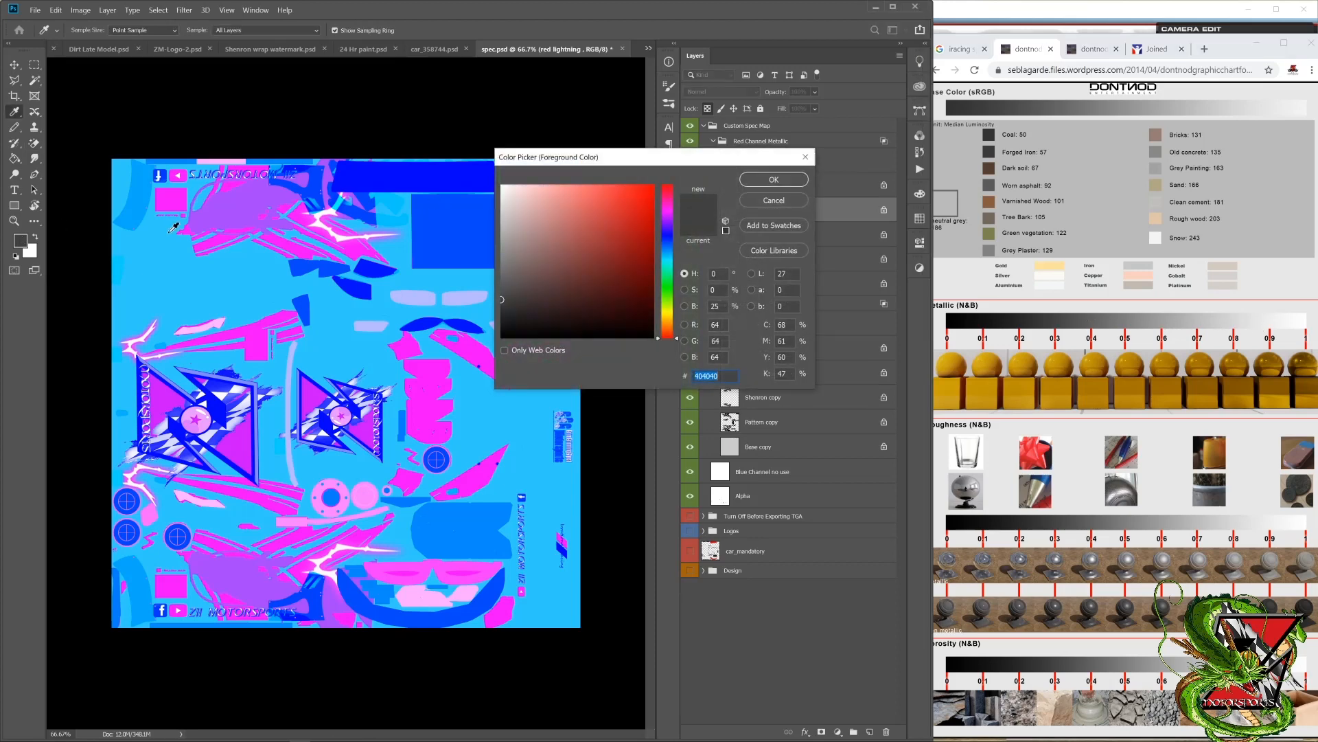
pyautogui.doubleClick(715, 306)
pyautogui.write('75')
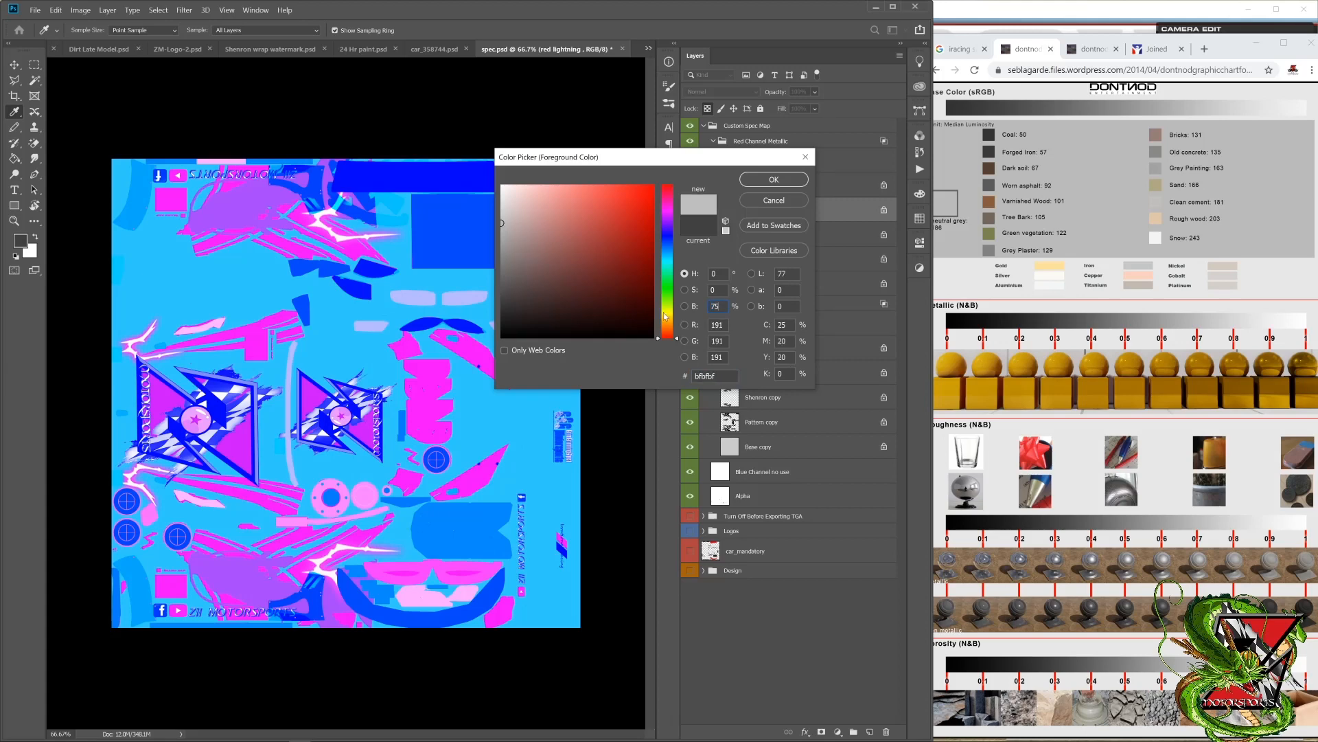
pyautogui.press('Return')
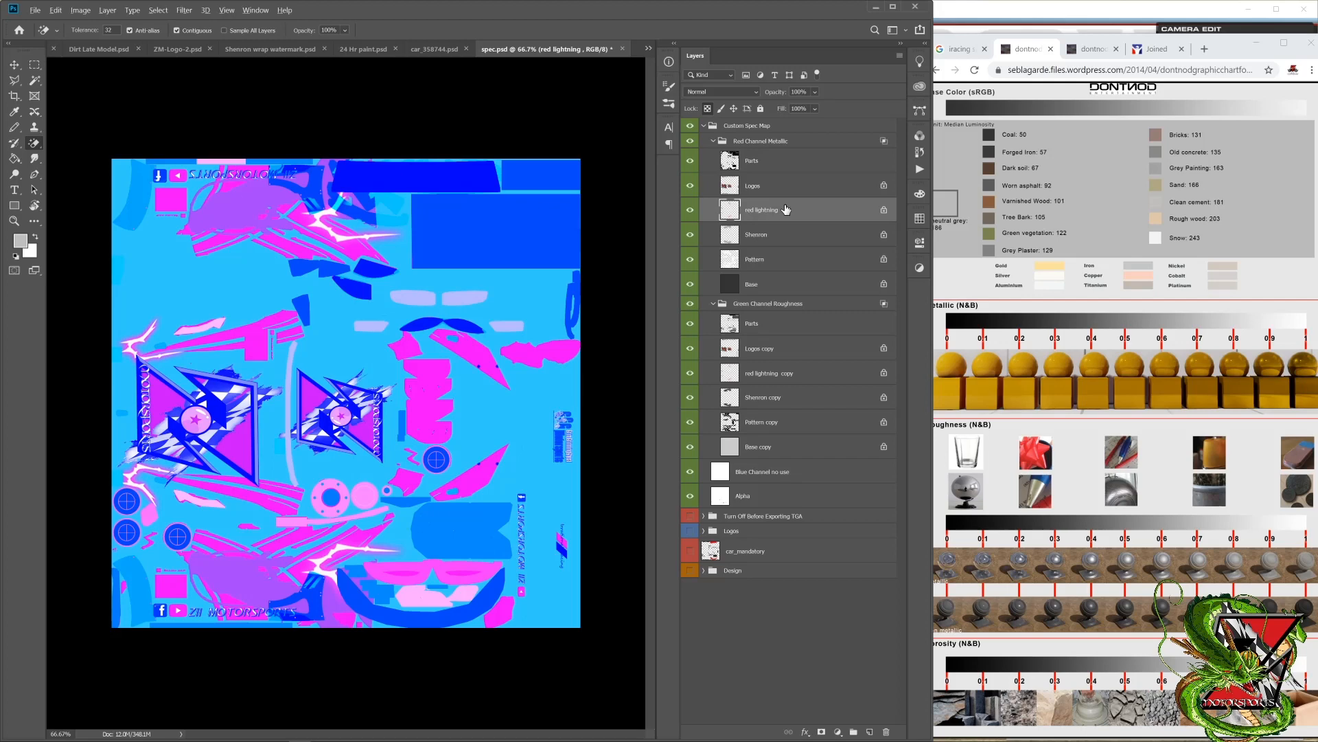
pyautogui.hotkey('alt', 'BackSpace')
# Step: Fill the red lightning copy layer in the Green Channel Roughness group with dark grey at 15% brightness
pyautogui.click(783, 379)
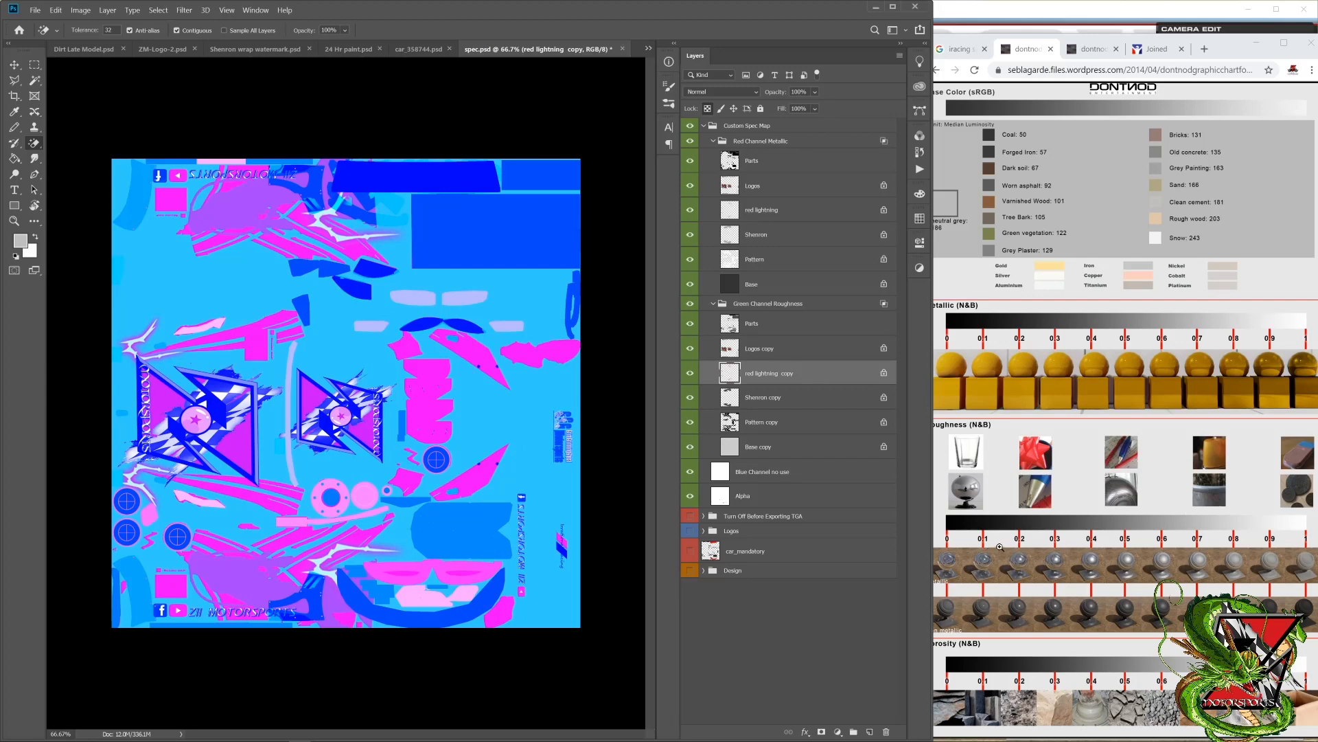
pyautogui.click(22, 245)
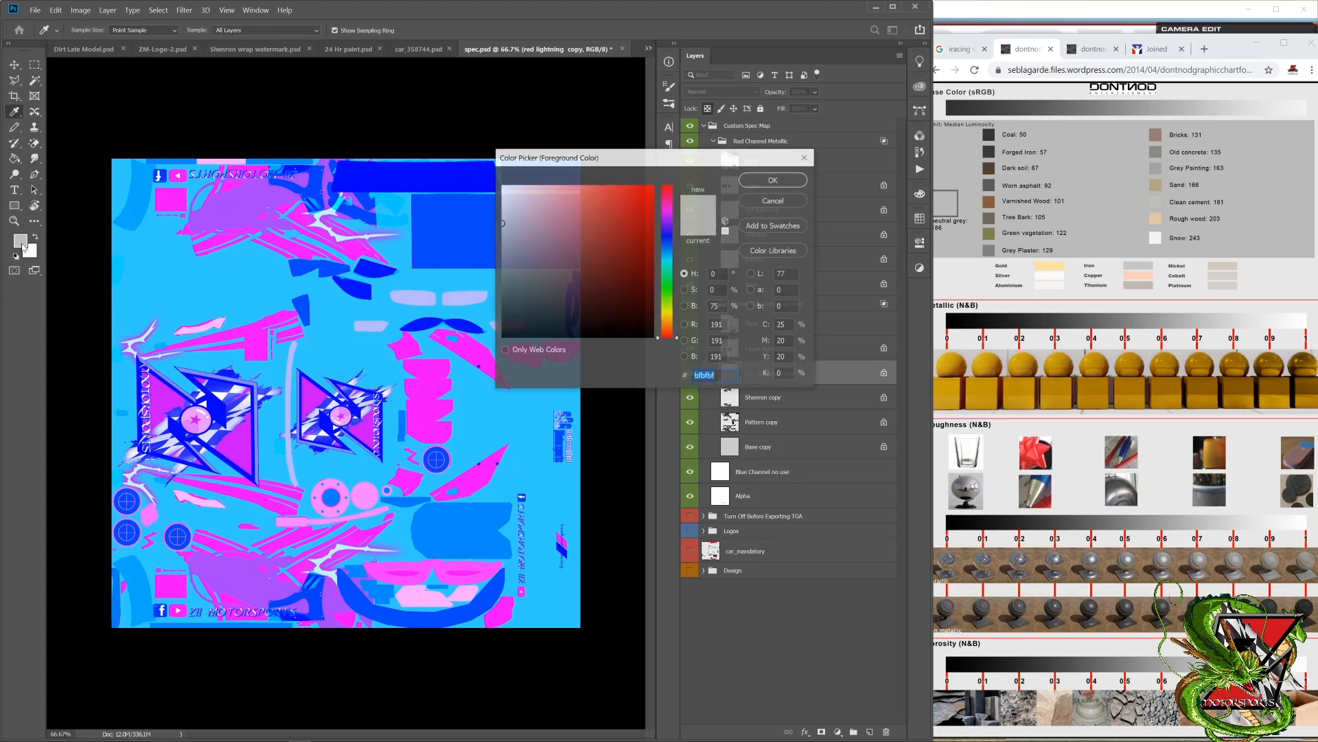
pyautogui.click(713, 306)
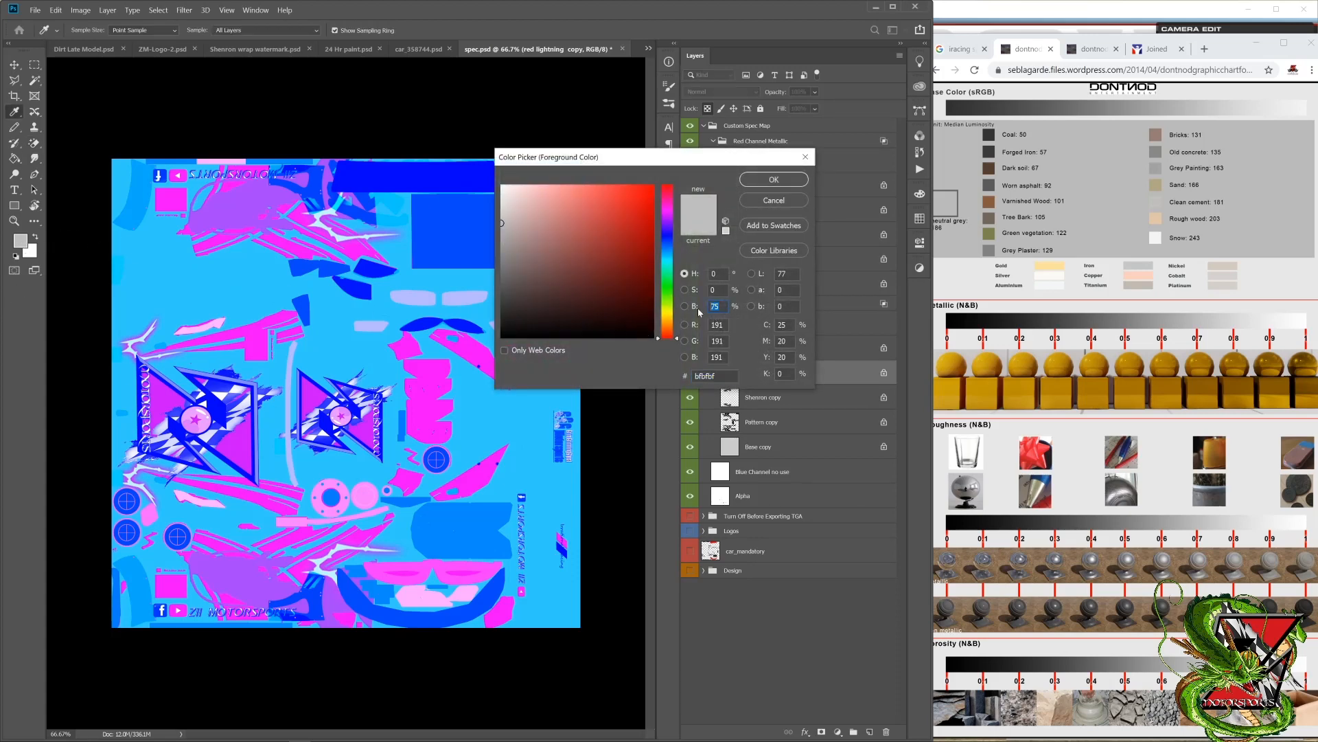
pyautogui.write('15')
pyautogui.press('Return')
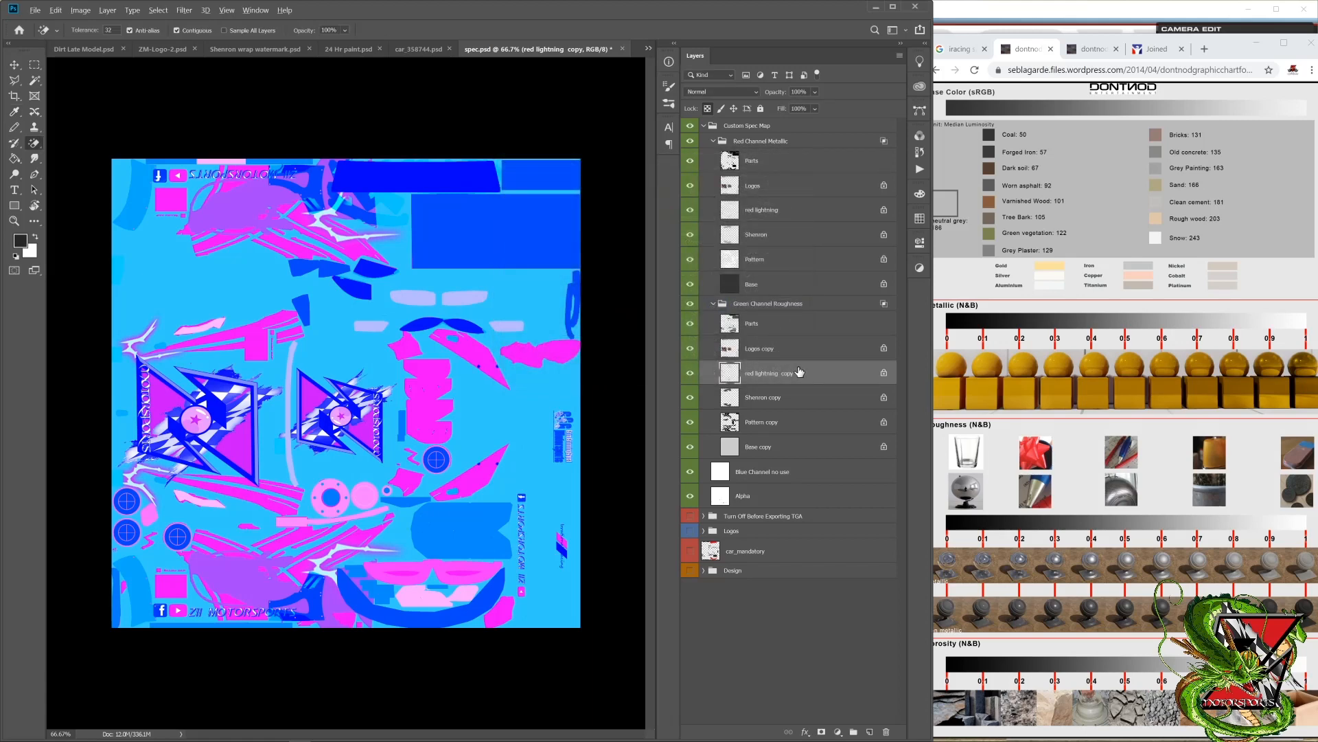
pyautogui.hotkey('alt', 'BackSpace')
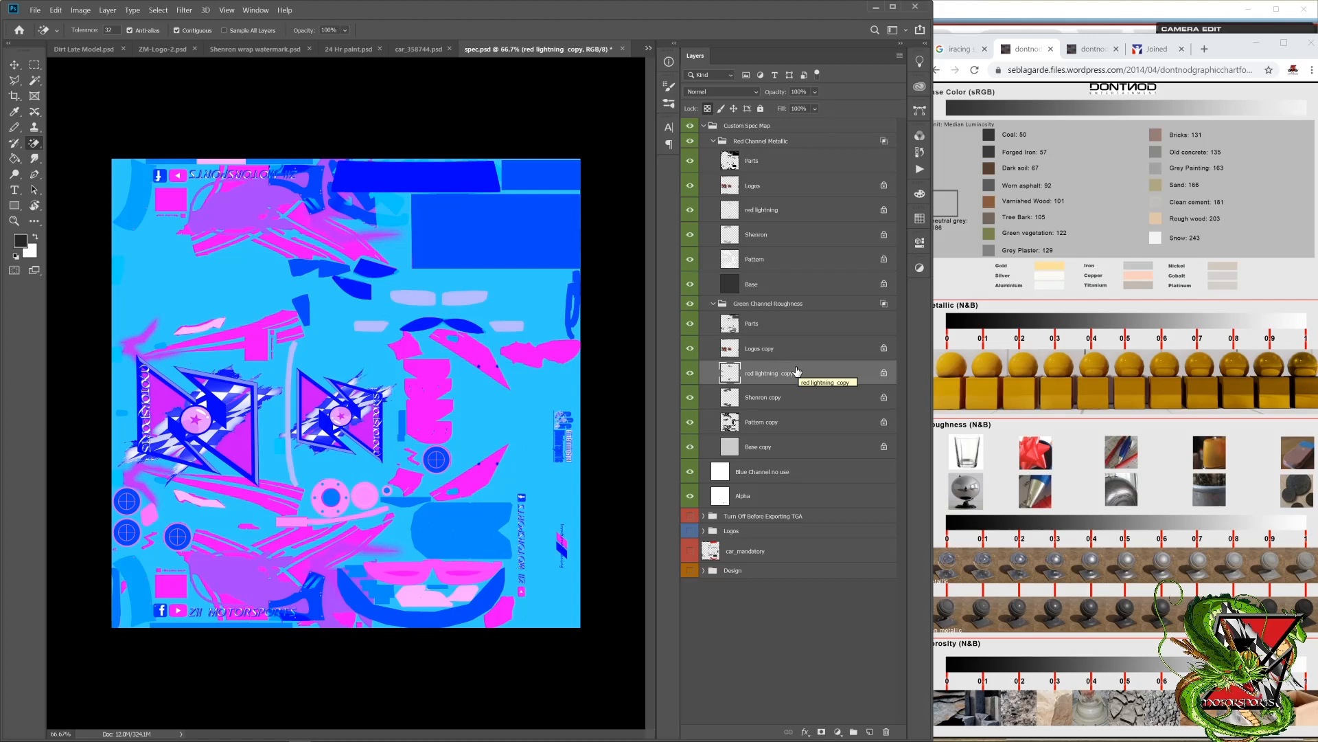
# Step: Fill the Logos layer in Red Channel Metallic and the Logos copy layer in Green Channel Roughness with 0% brightness black
pyautogui.click(769, 187)
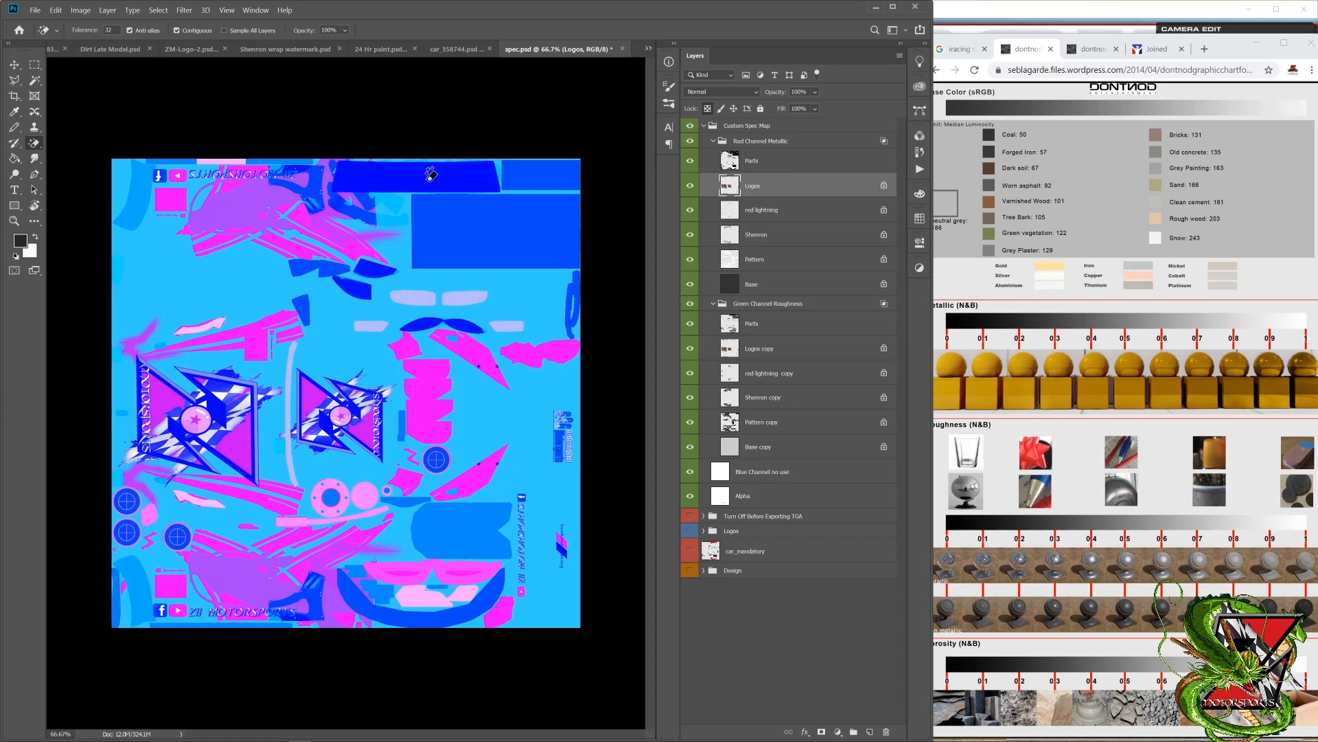
pyautogui.click(21, 243)
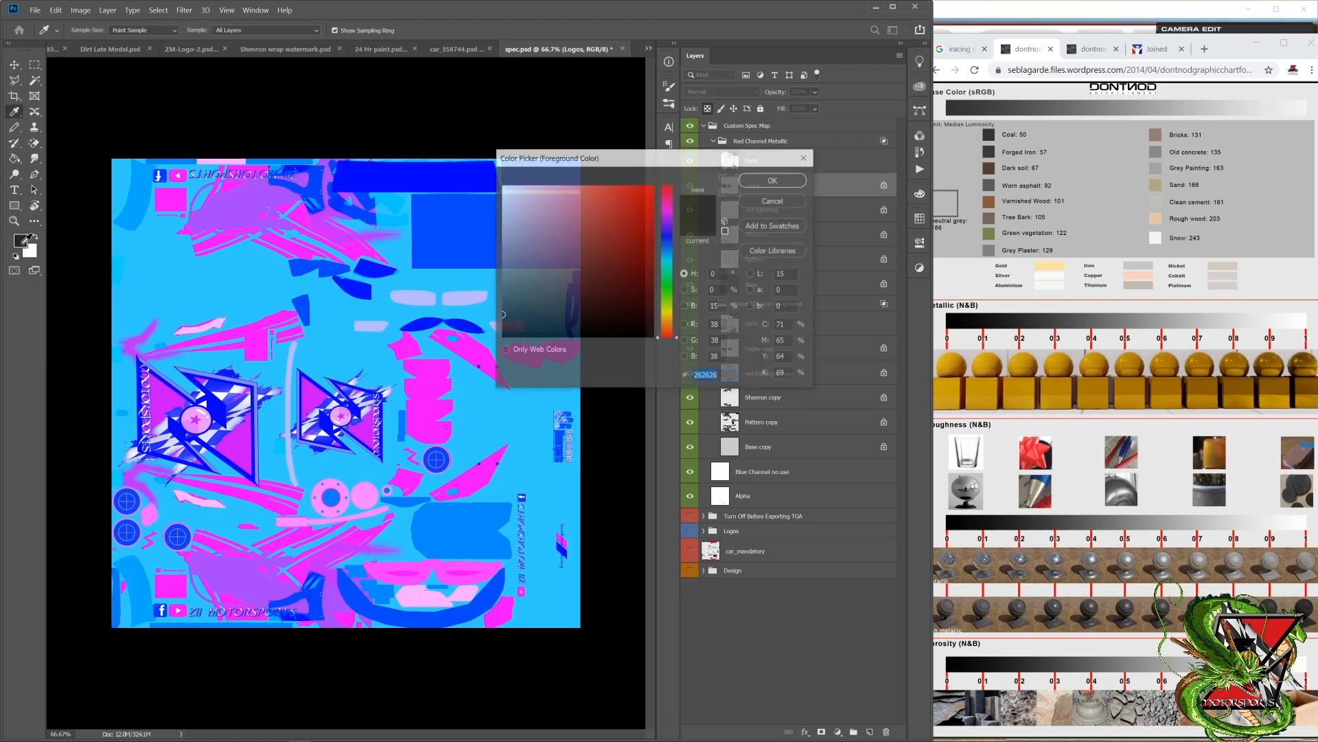
pyautogui.doubleClick(715, 306)
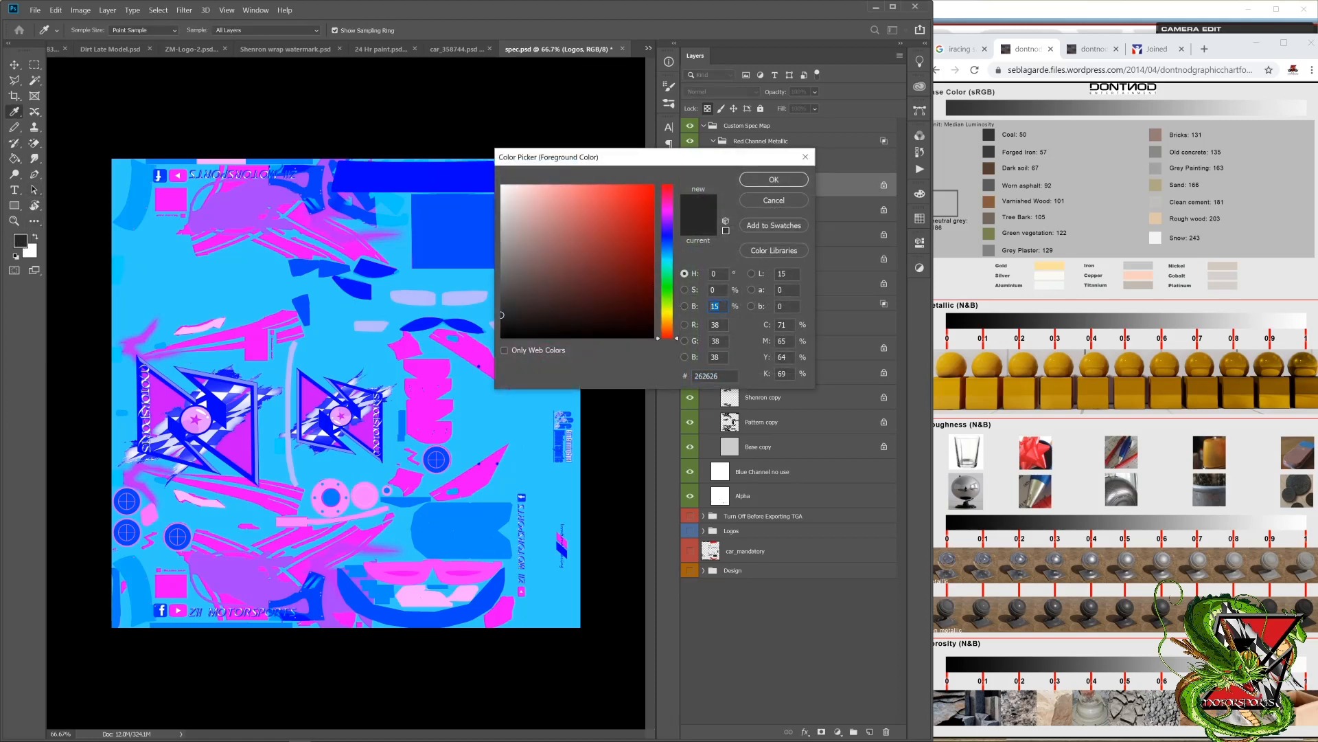
pyautogui.write('0')
pyautogui.press('Return')
pyautogui.press('e')
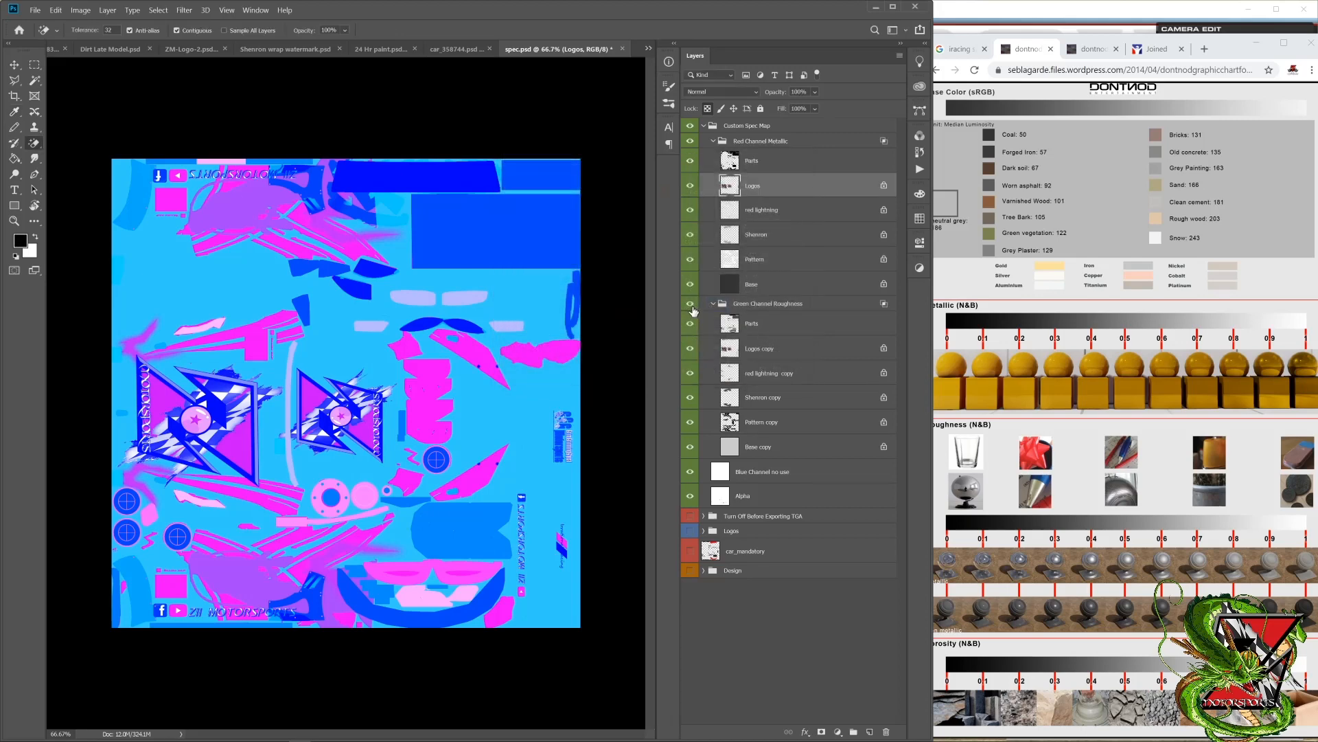
pyautogui.hotkey('alt', 'BackSpace')
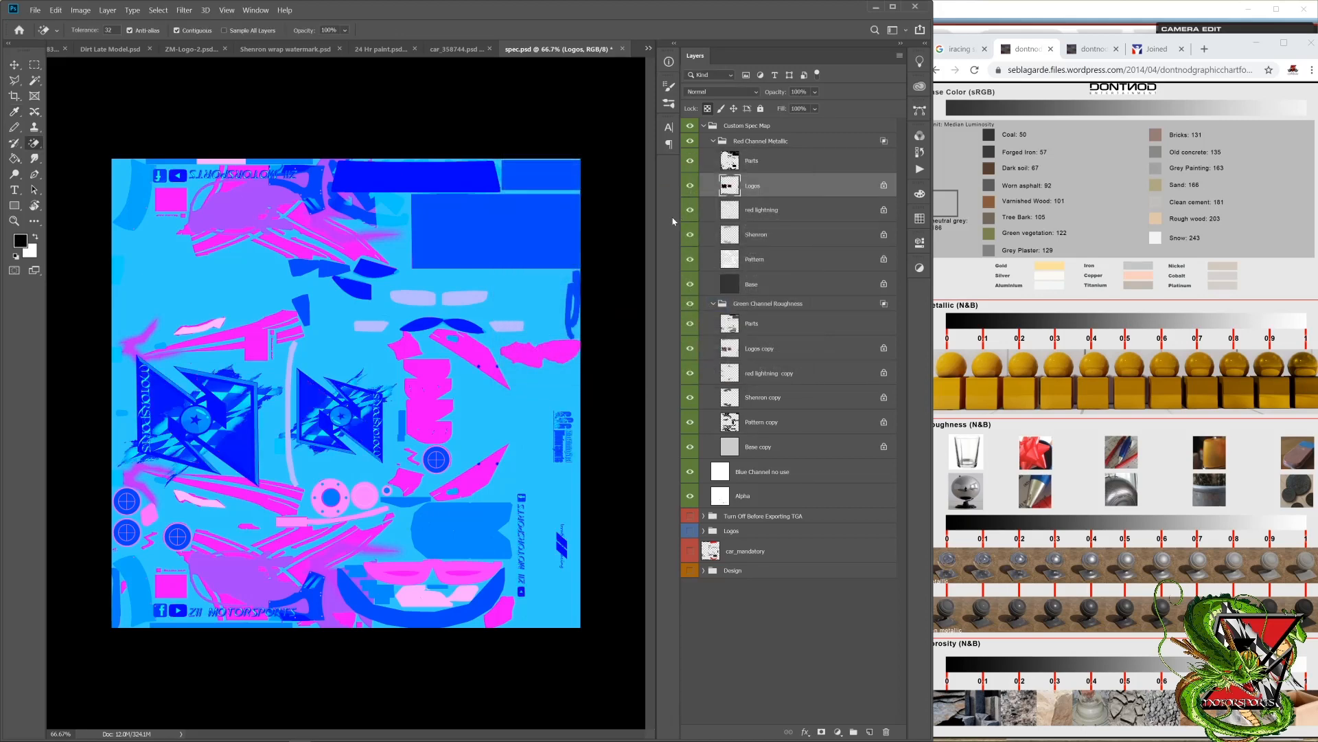
pyautogui.click(773, 354)
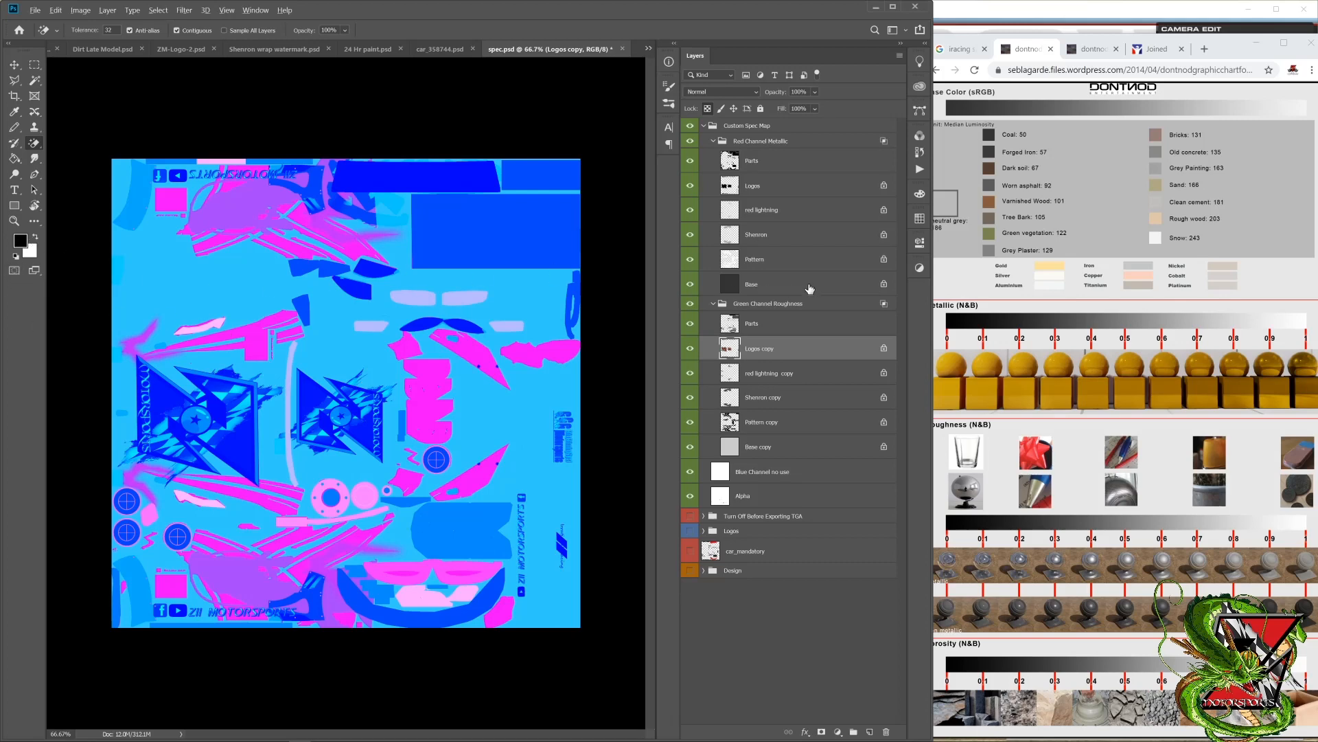
pyautogui.hotkey('alt', 'BackSpace')
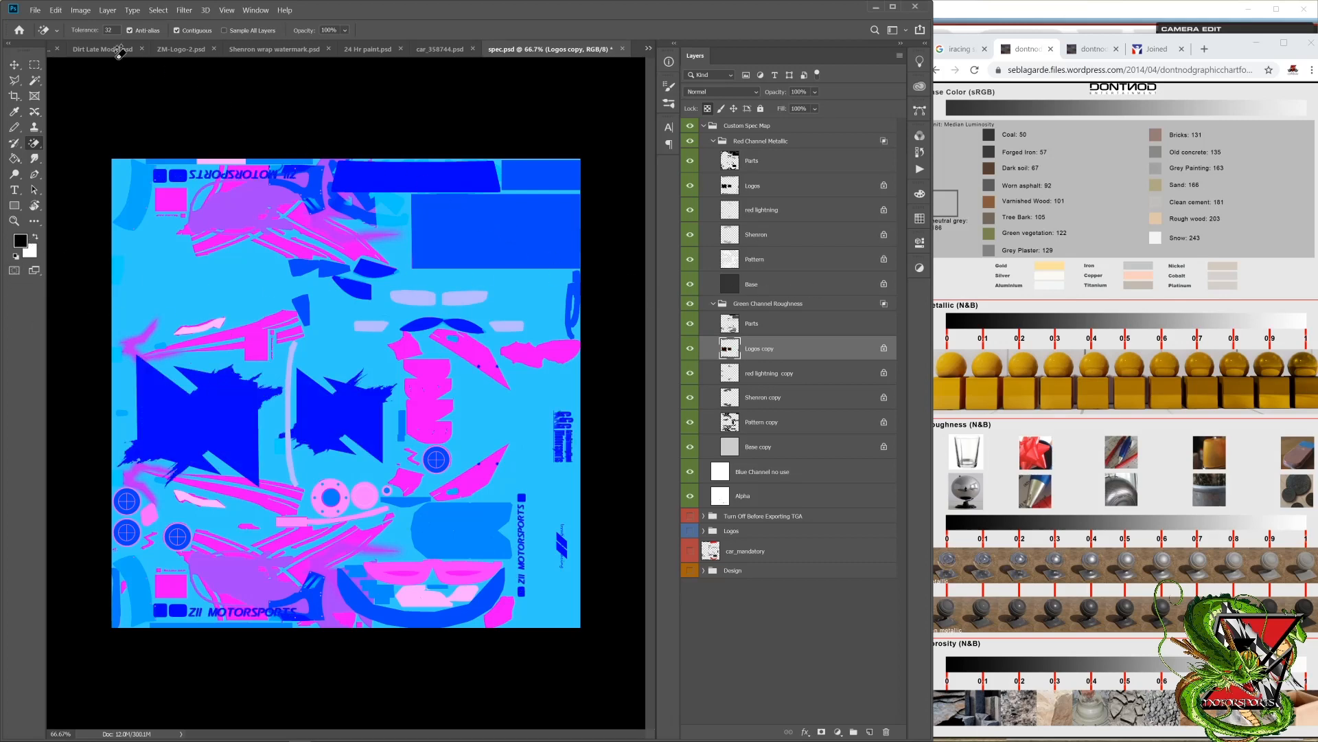
# Step: Export the spec map as a Targa file, overwriting the existing car_spec TGA at 32 bits/pixel with RLE compression
pyautogui.click(36, 10)
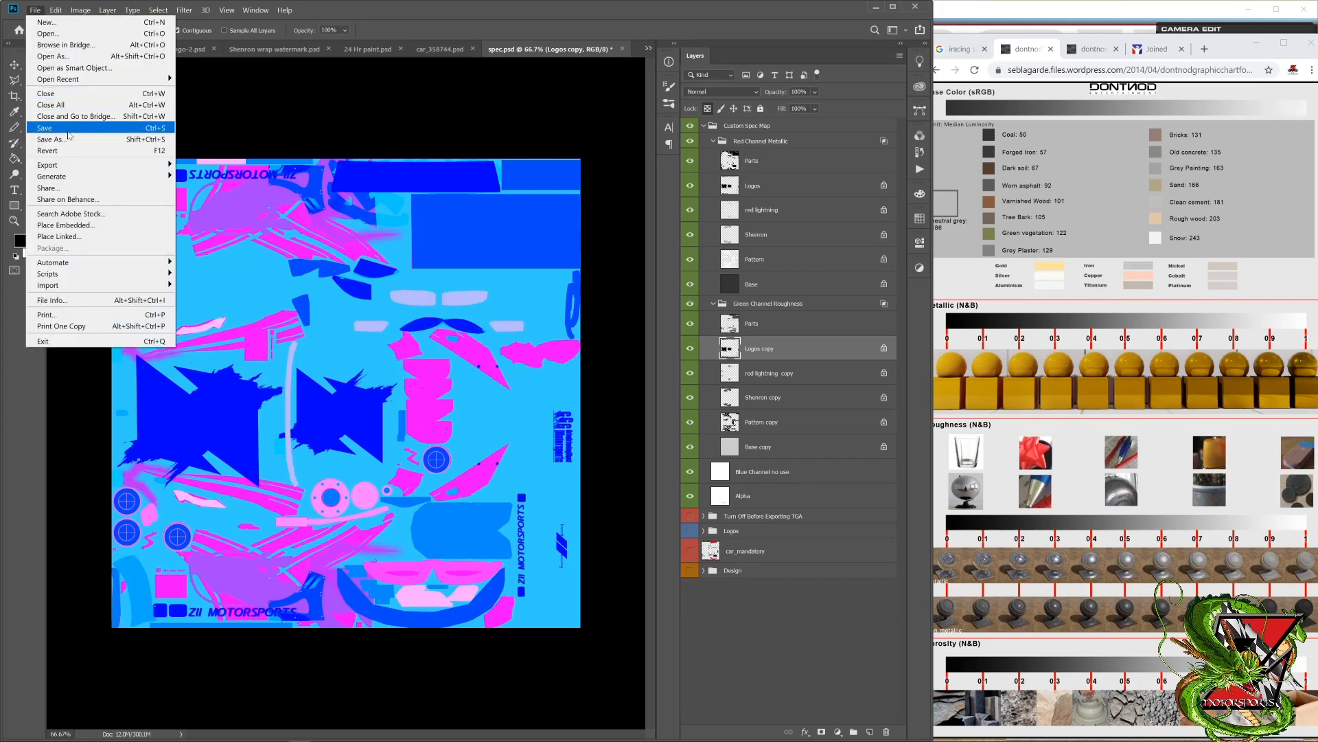
pyautogui.click(69, 138)
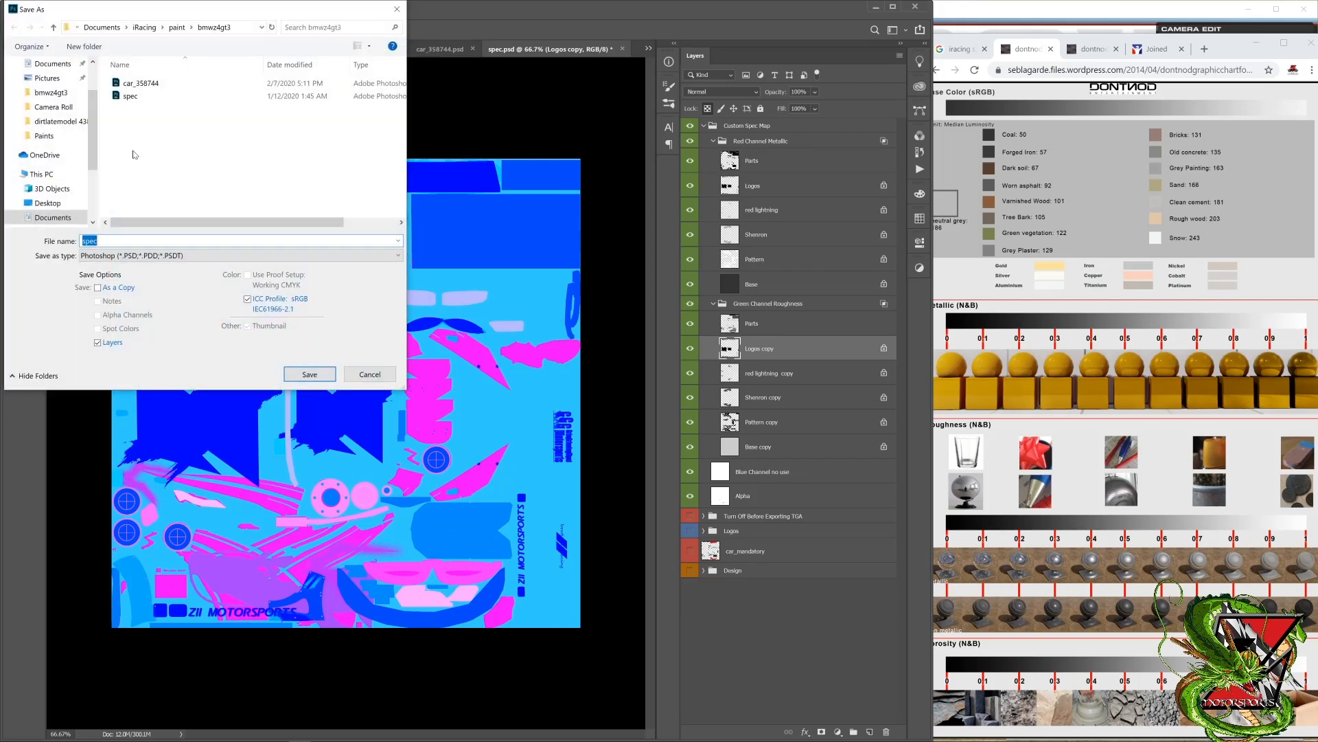
pyautogui.click(134, 254)
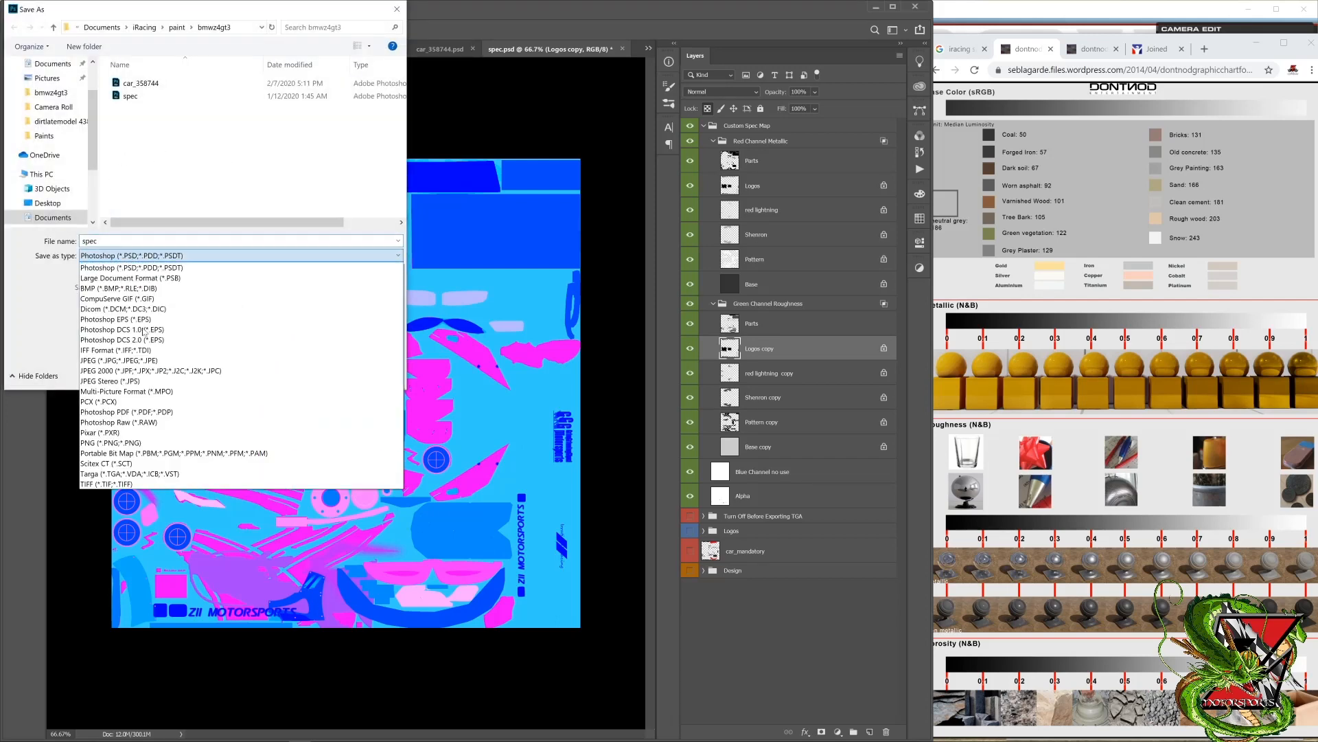
pyautogui.click(131, 475)
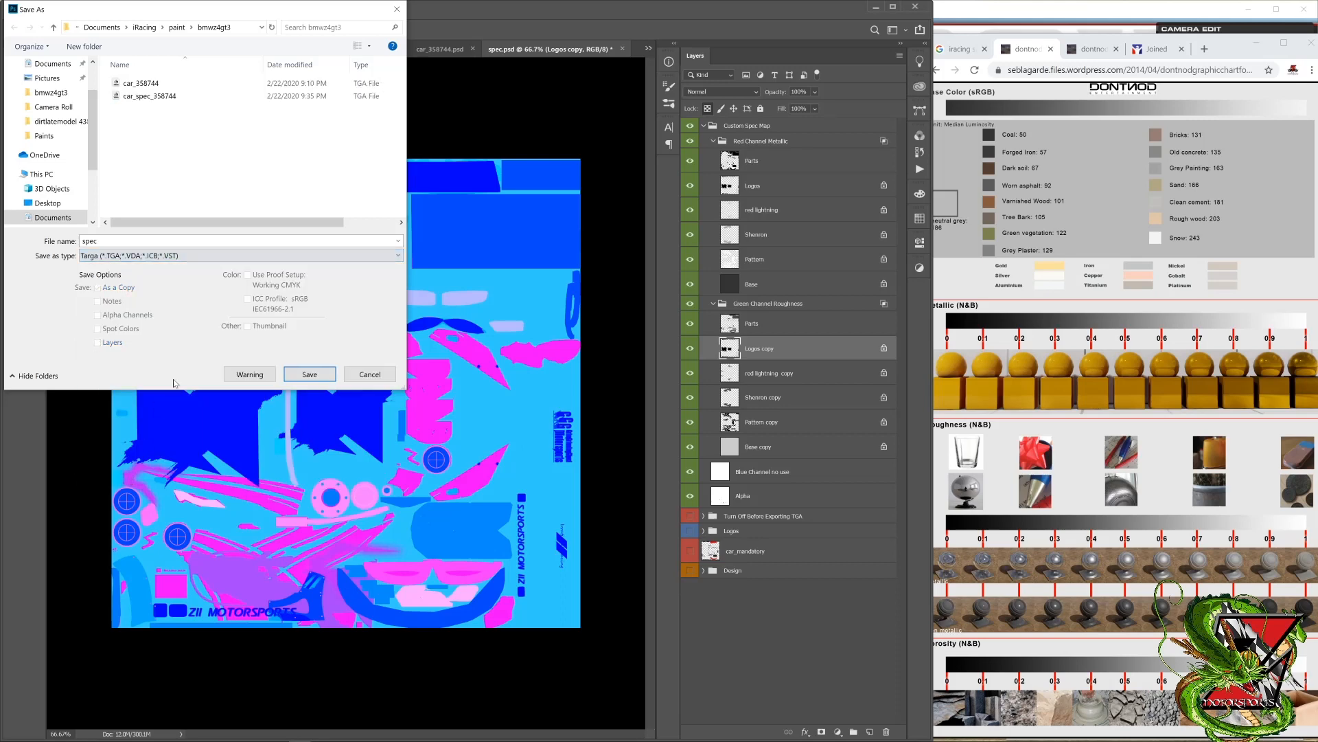
pyautogui.doubleClick(148, 97)
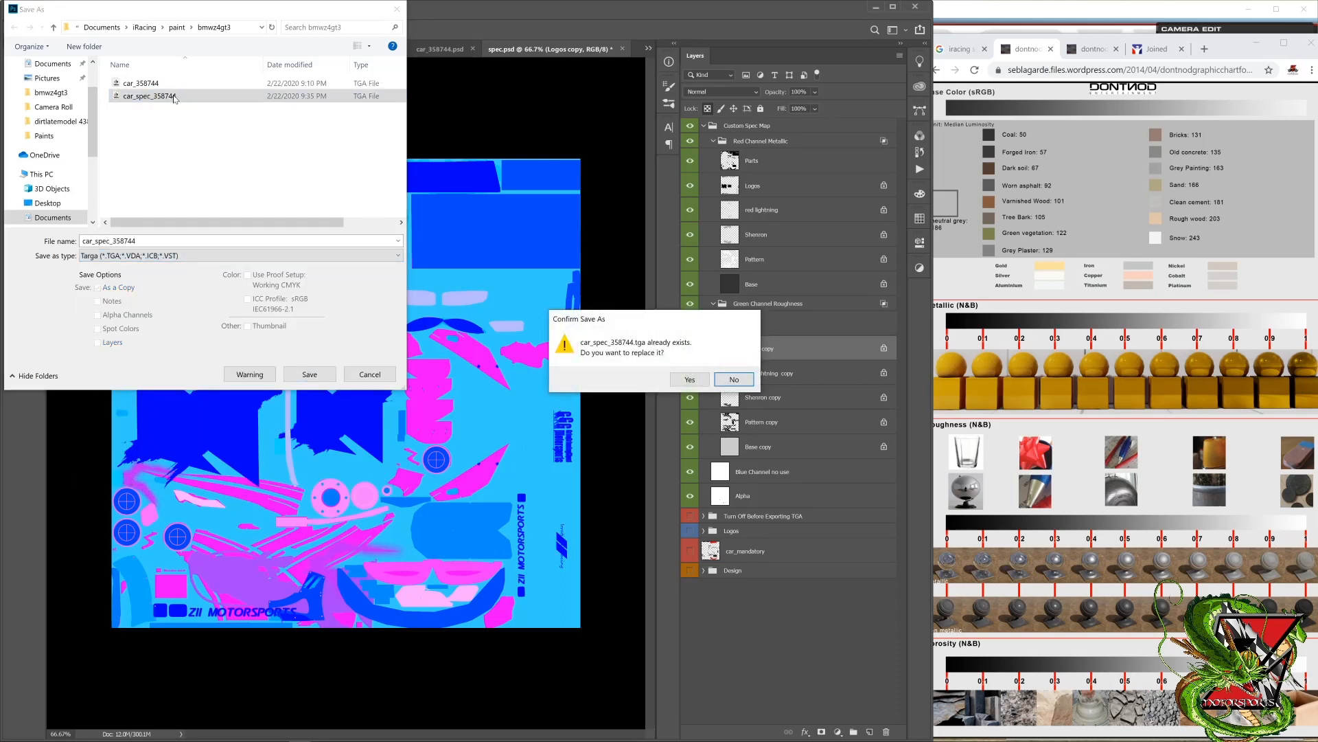
pyautogui.click(690, 379)
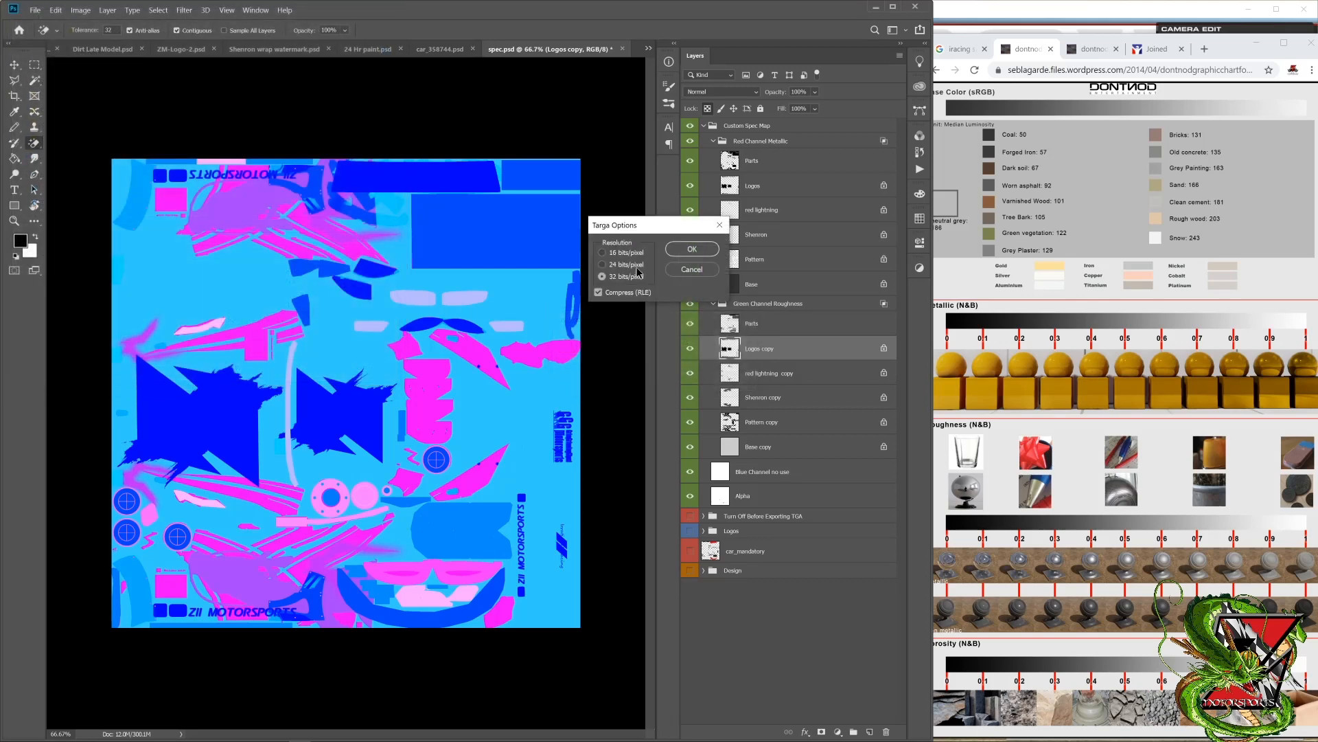
pyautogui.click(691, 249)
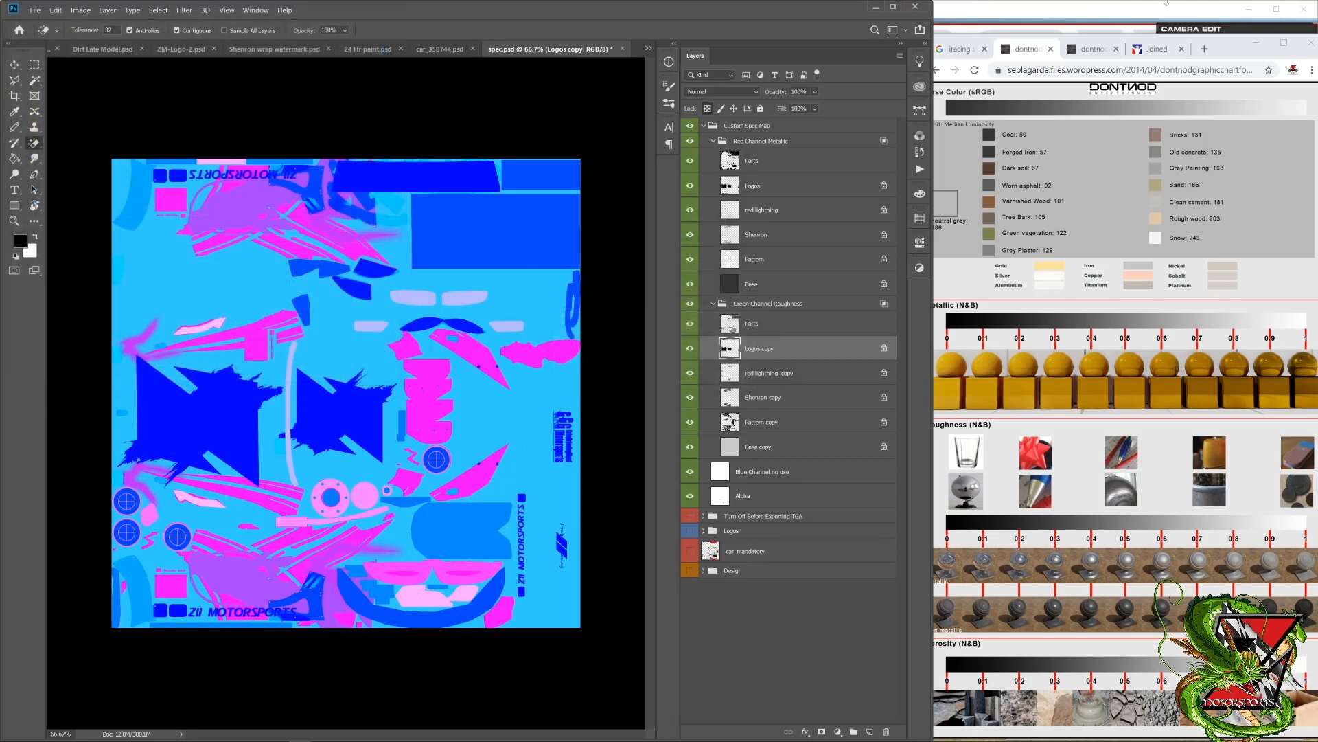
# Step: Switch to the iRacing simulator, reload the car's textures and inspect the paint on the front and side
pyautogui.click(1160, 12)
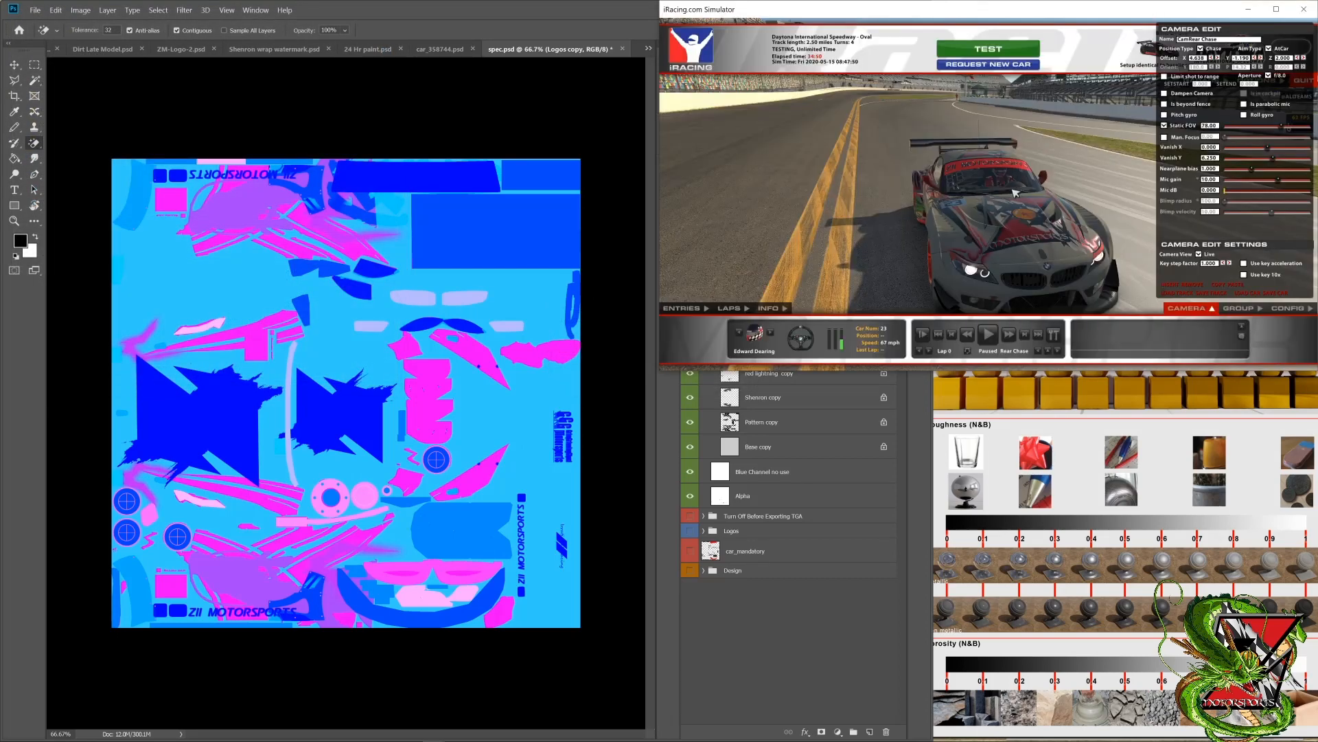
pyautogui.hotkey('ctrl', 'r')
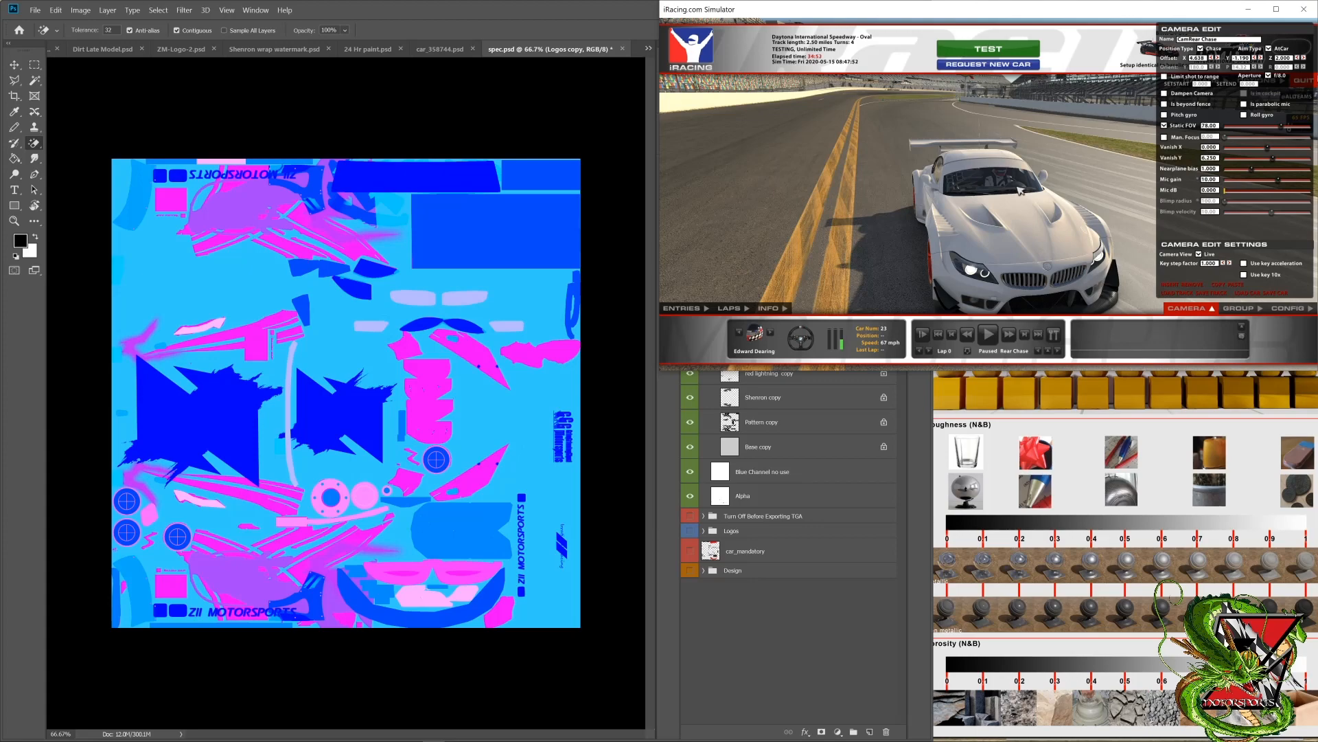
pyautogui.moveTo(1011, 200); pyautogui.dragTo(939, 394)
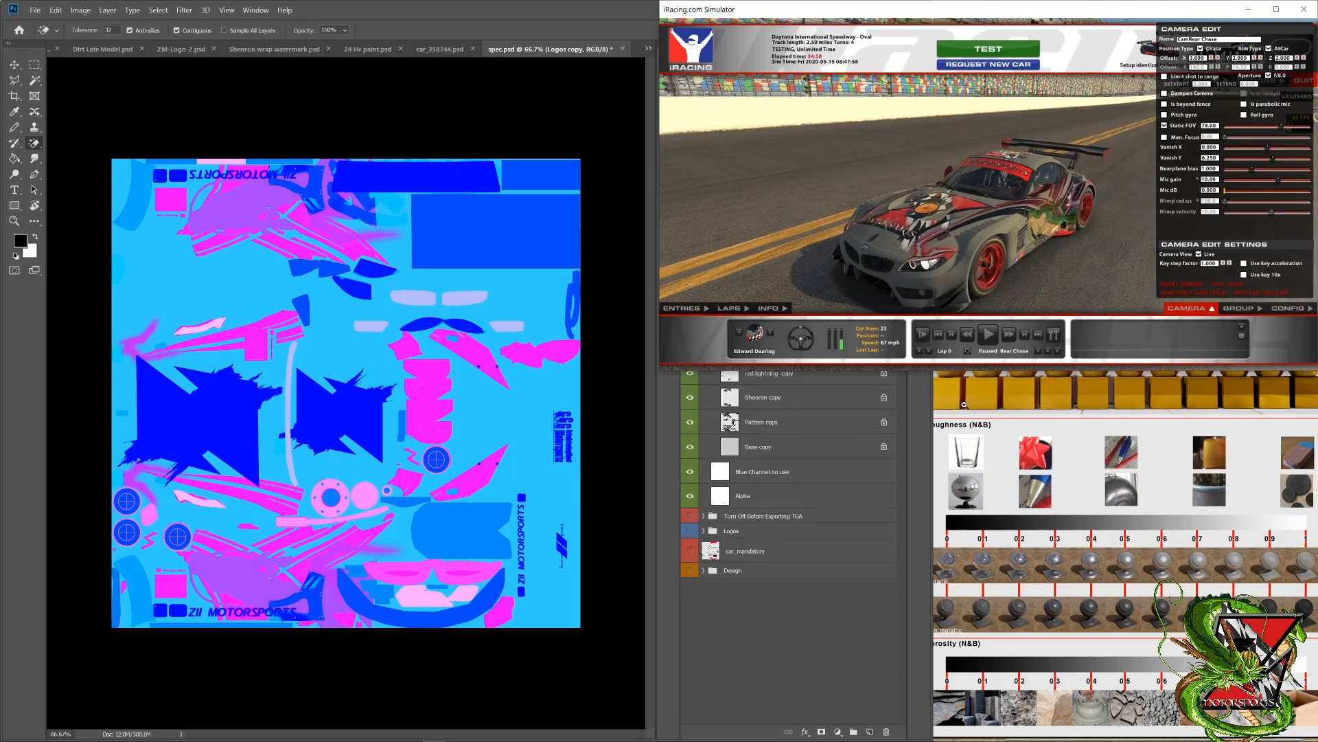
pyautogui.moveTo(969, 214); pyautogui.dragTo(885, 277)
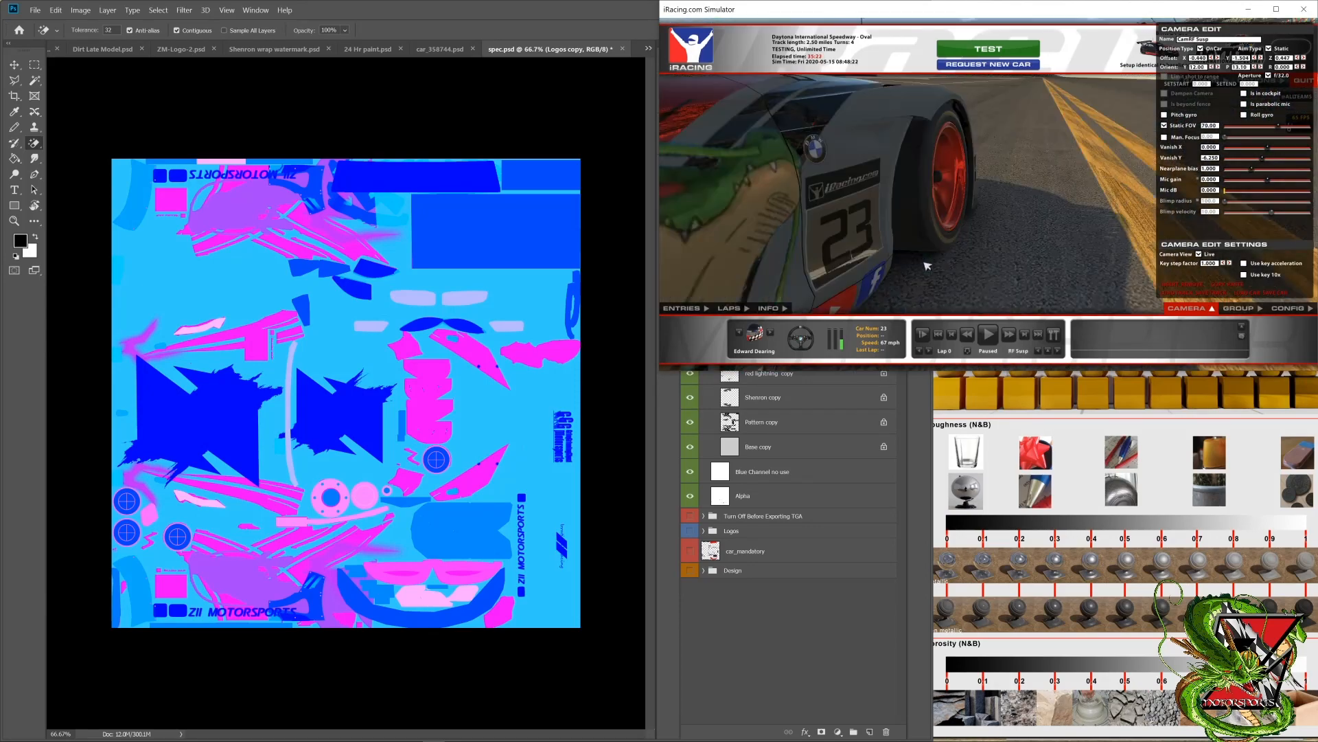
# Step: Examine the logos on the car's rear bumper and the rear wheel area through the suspension cameras
pyautogui.moveTo(897, 258); pyautogui.dragTo(876, 102)
pyautogui.press('d')
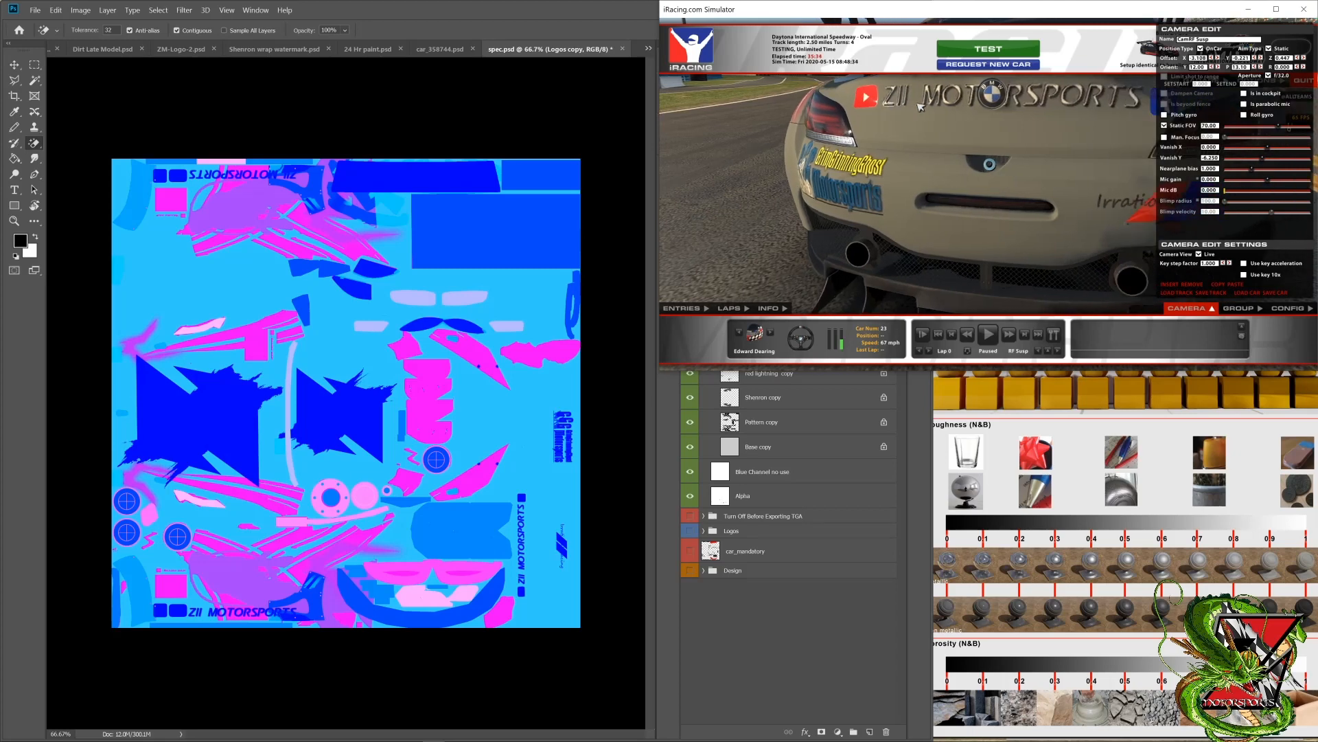
pyautogui.moveTo(917, 115); pyautogui.dragTo(833, 106)
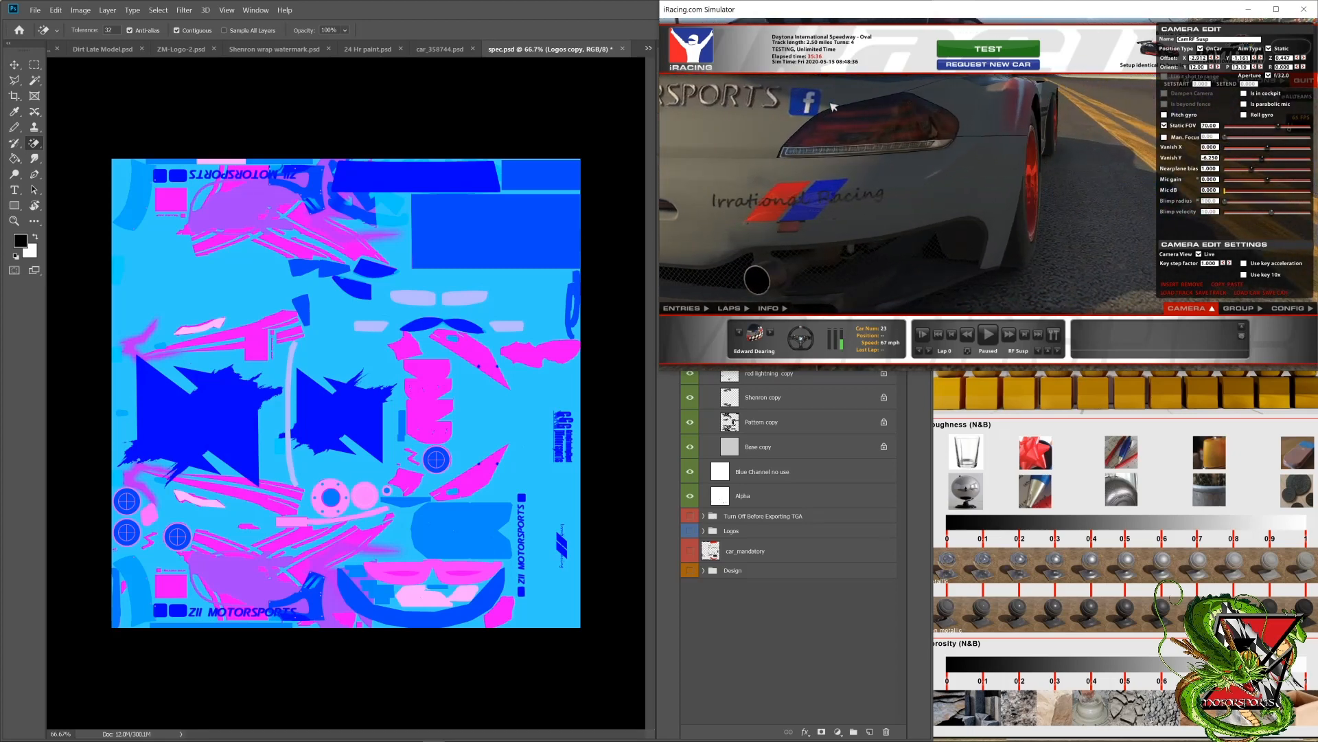
pyautogui.press('c')
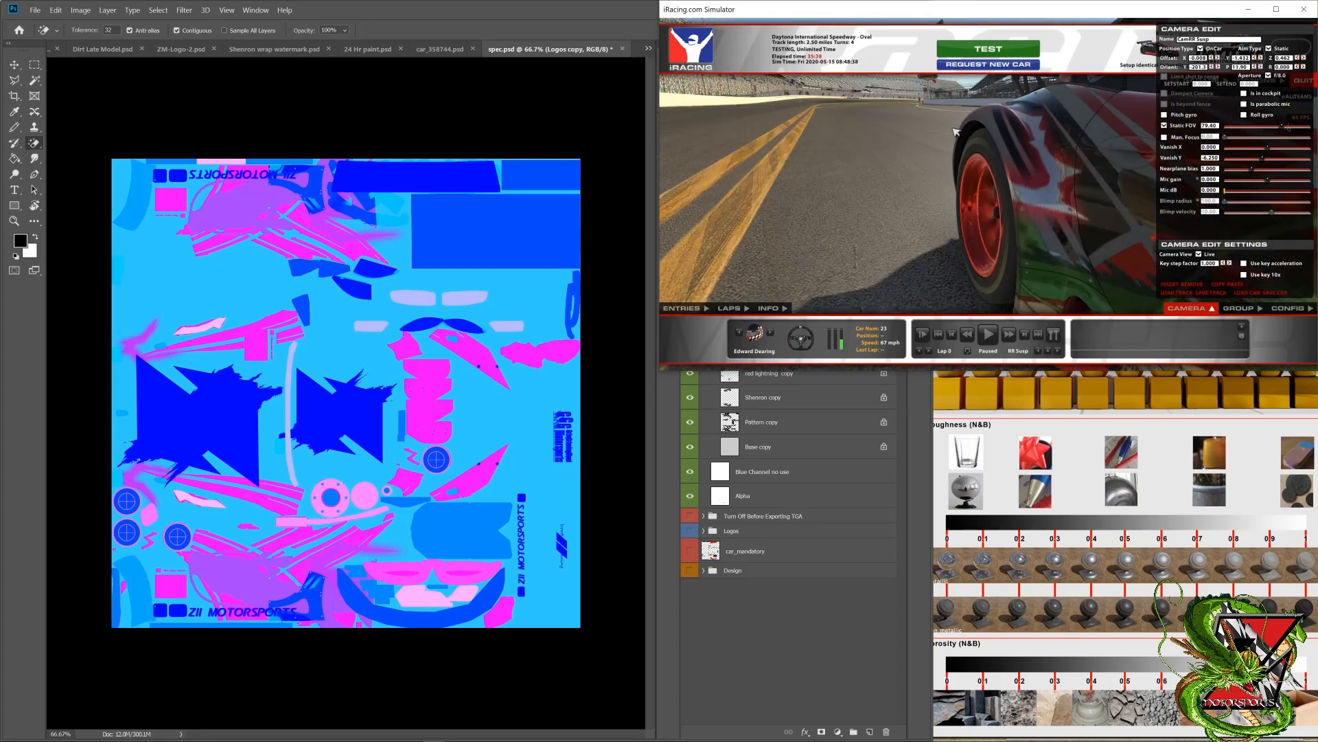
pyautogui.moveTo(1034, 142); pyautogui.dragTo(1080, 193)
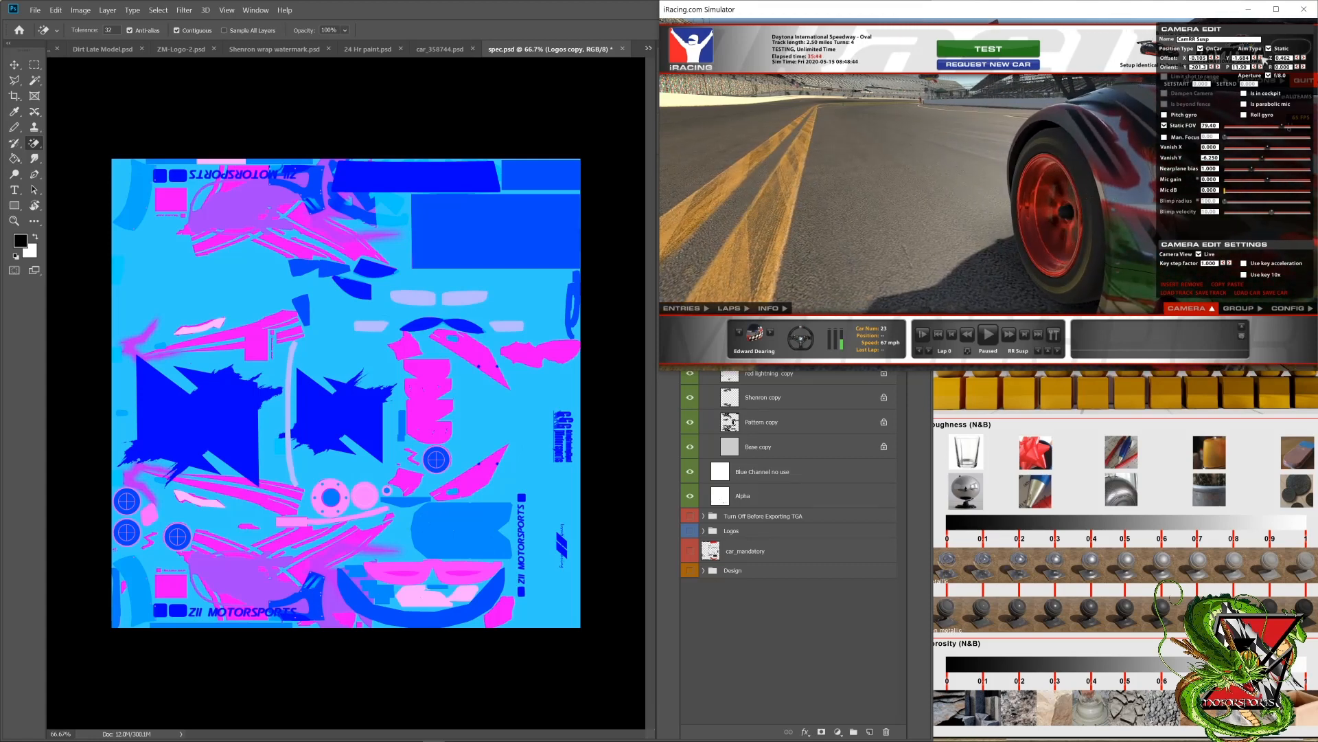
pyautogui.click(1261, 58)
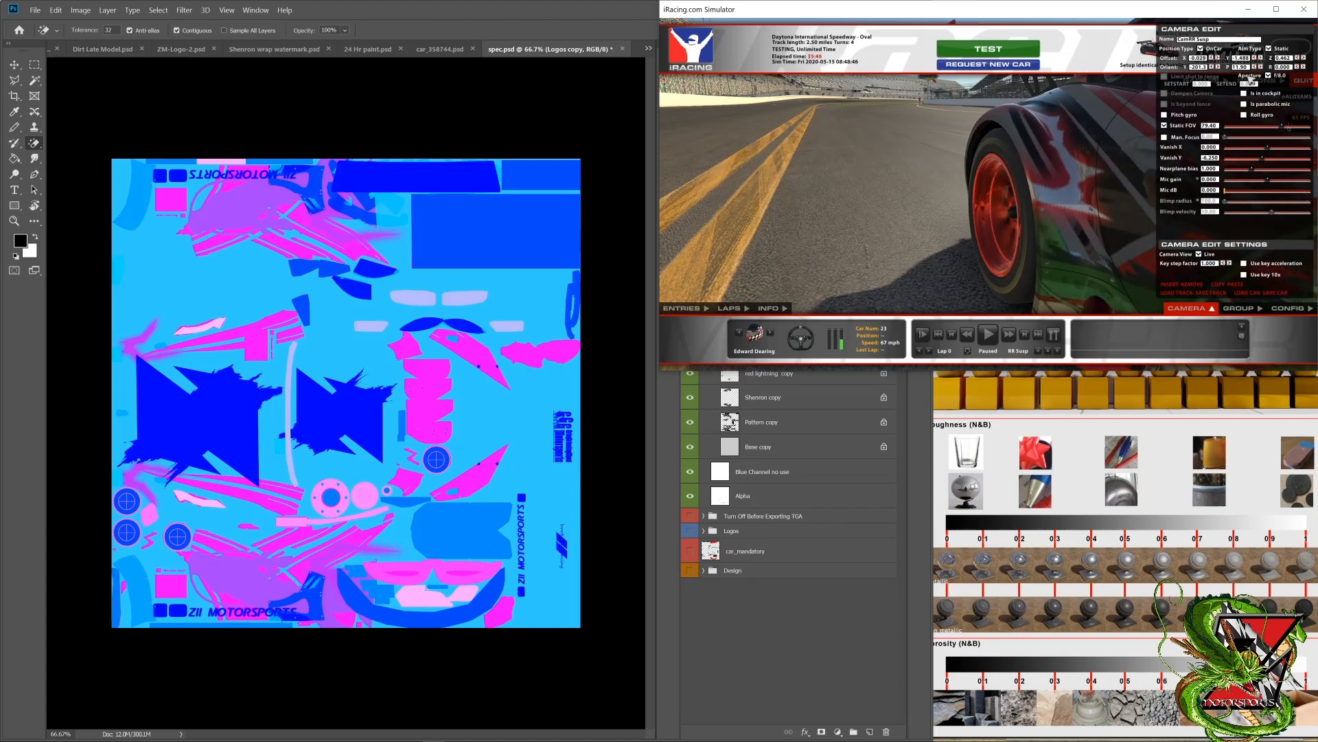
# Step: Cycle the simulator view to the Rear Chase camera and examine the car's side with its number panel
pyautogui.press('c')
pyautogui.press('c')
pyautogui.press('c')
pyautogui.press('c')
pyautogui.press('c')
pyautogui.press('c')
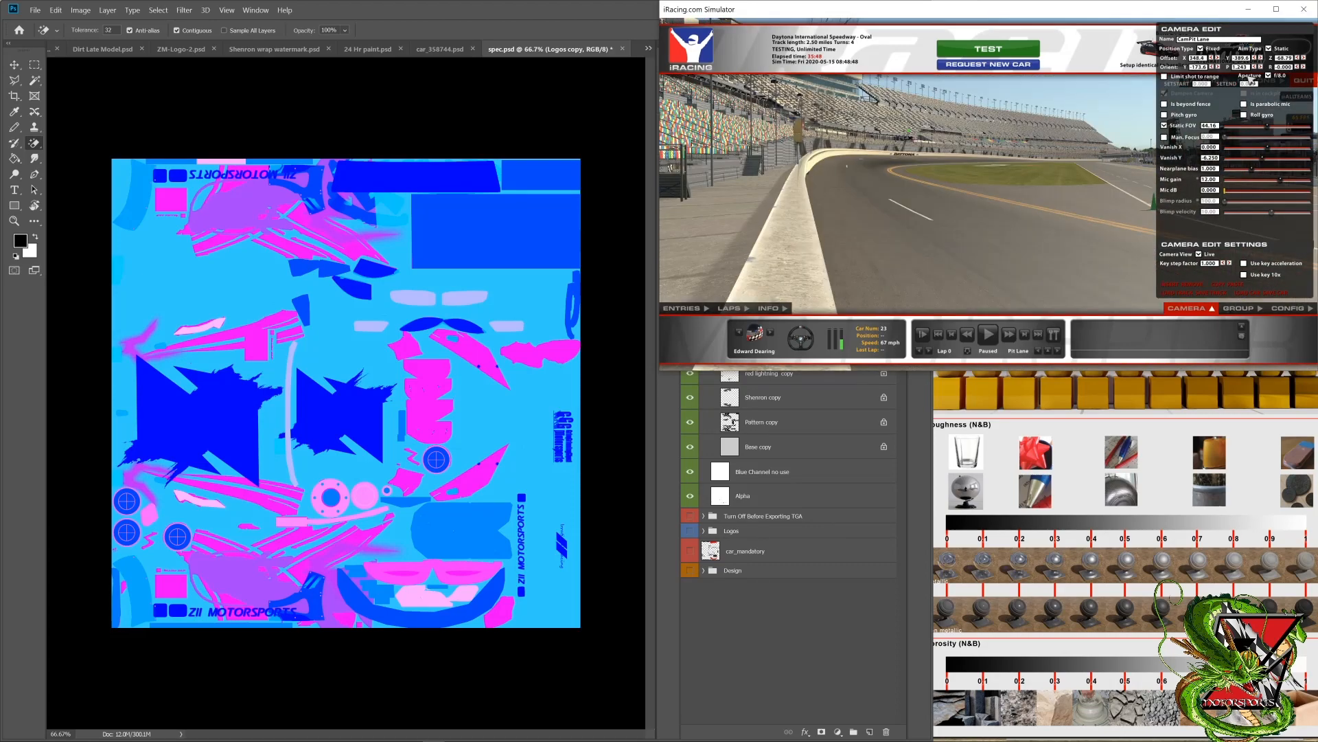
pyautogui.press('c')
pyautogui.press('c')
pyautogui.press('c')
pyautogui.press('c')
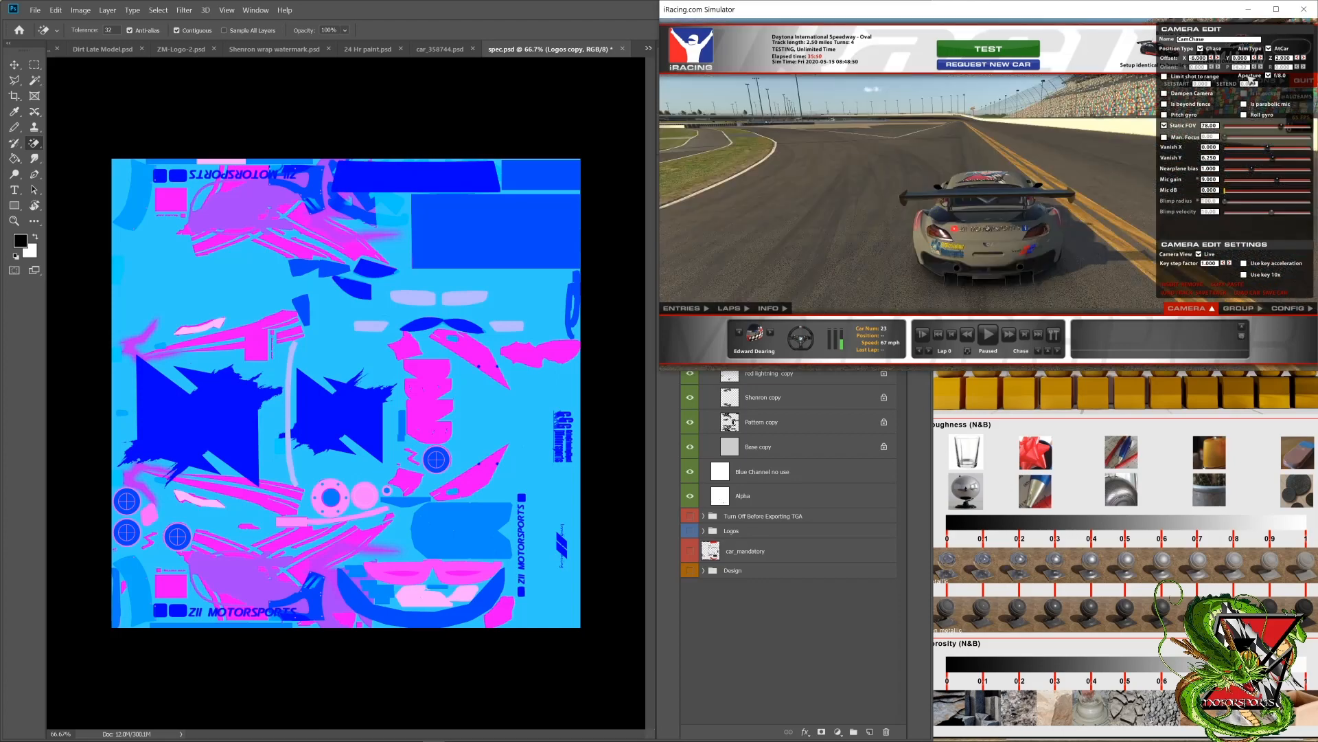
pyautogui.press('c')
pyautogui.press('c')
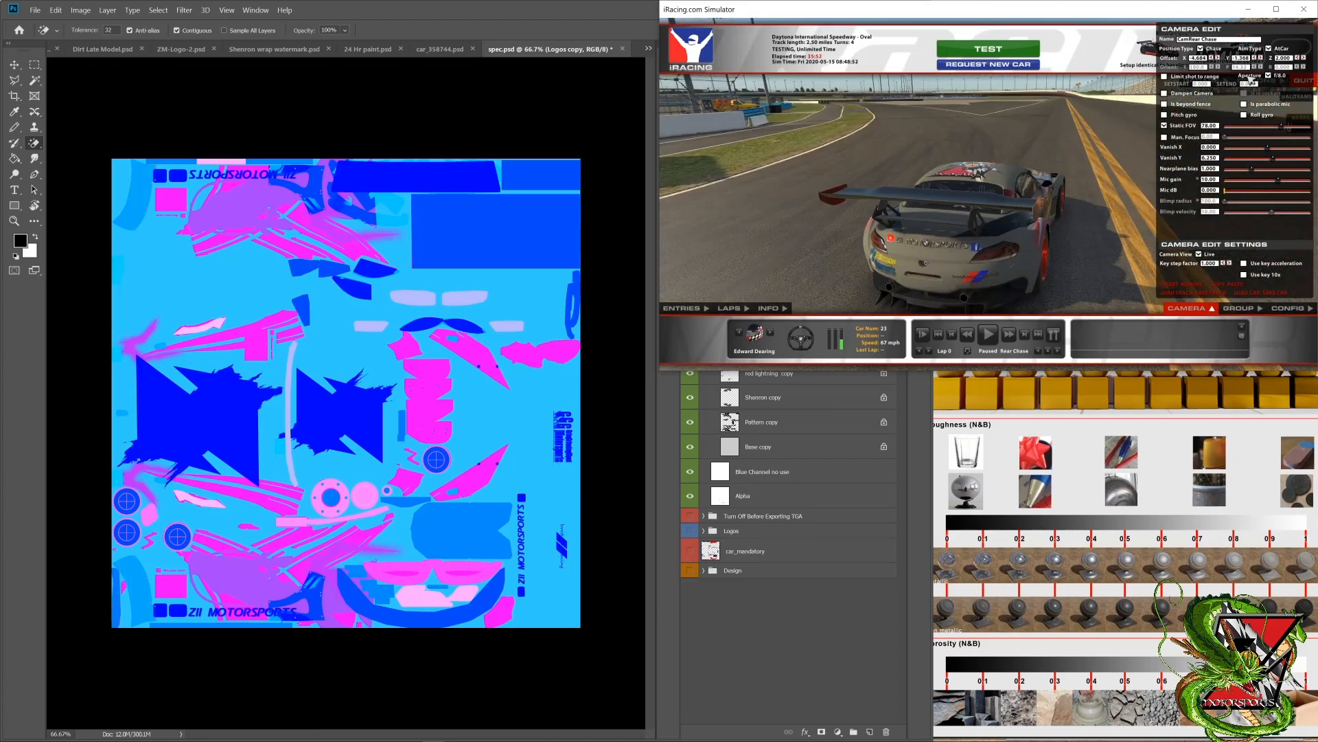
pyautogui.moveTo(1251, 80); pyautogui.dragTo(1061, 278)
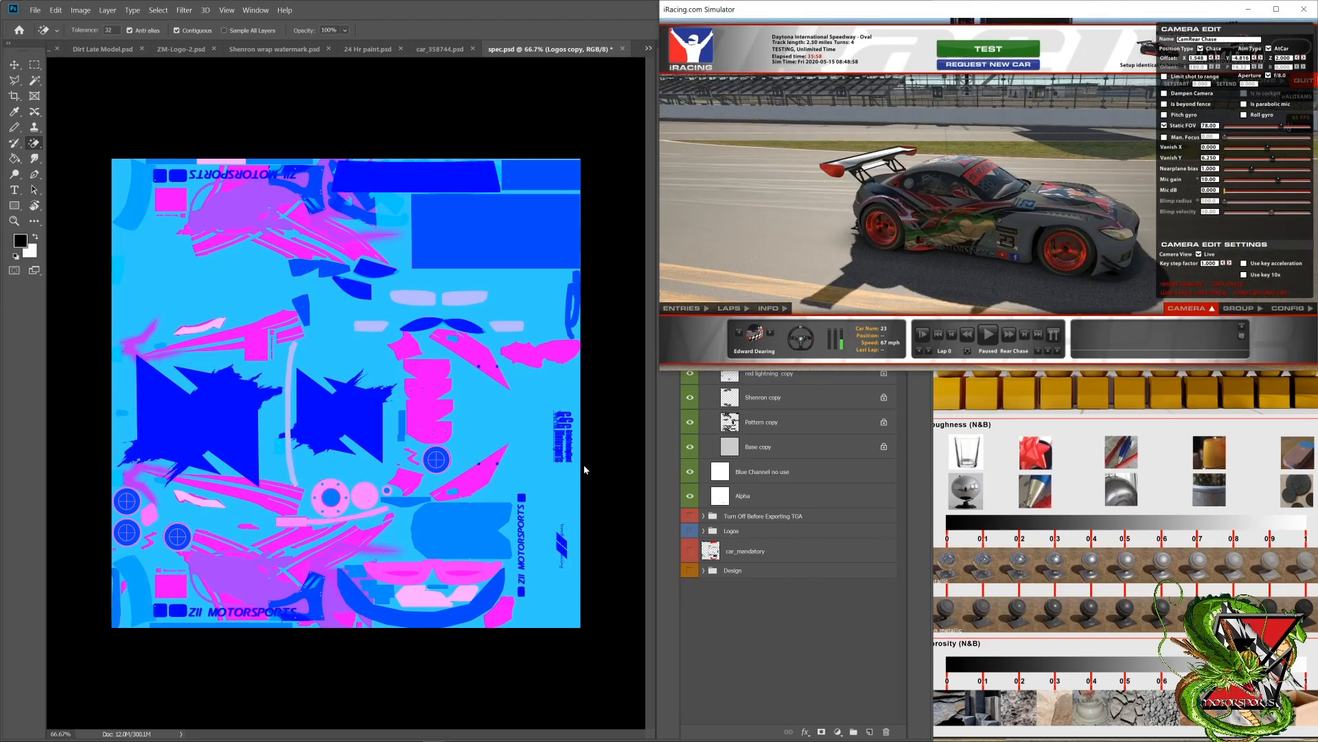
# Step: Switch to Photoshop and duplicate the Number Panels layer from the Turn Off Before Exporting TGA group
pyautogui.click(668, 484)
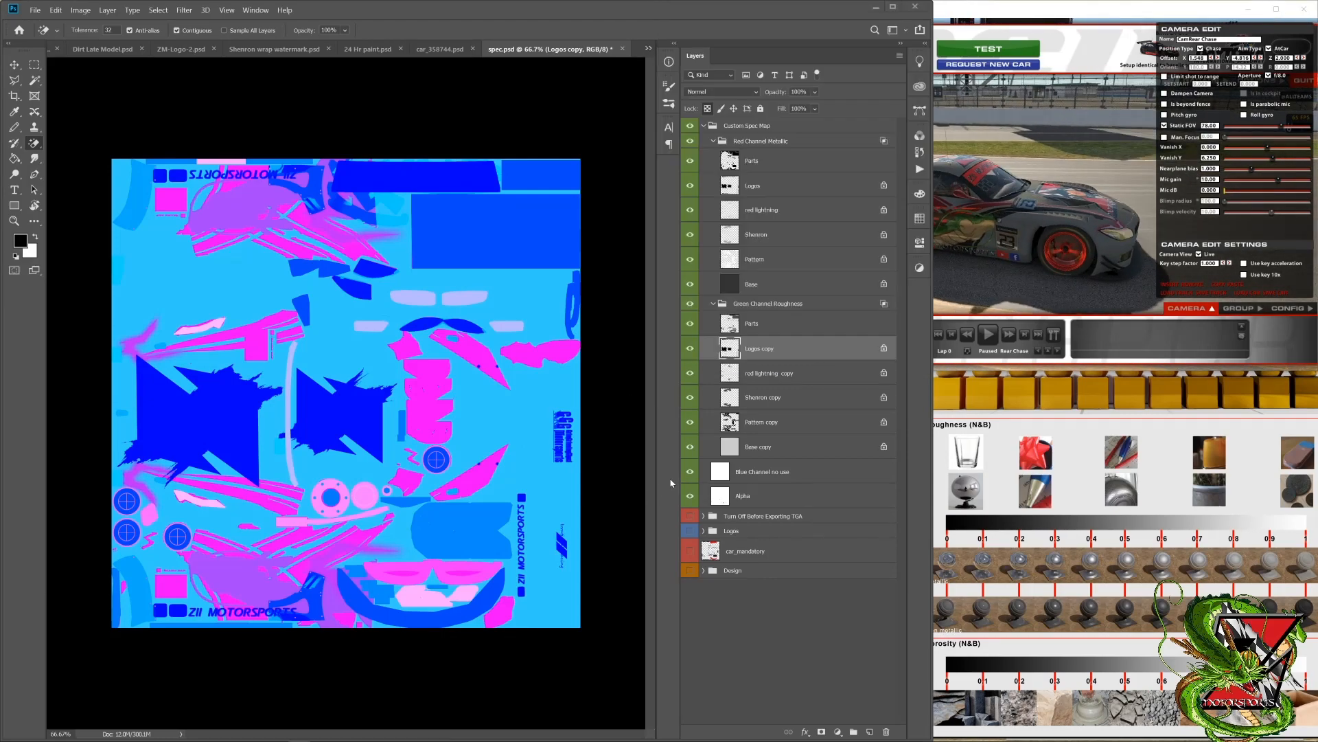
pyautogui.click(703, 532)
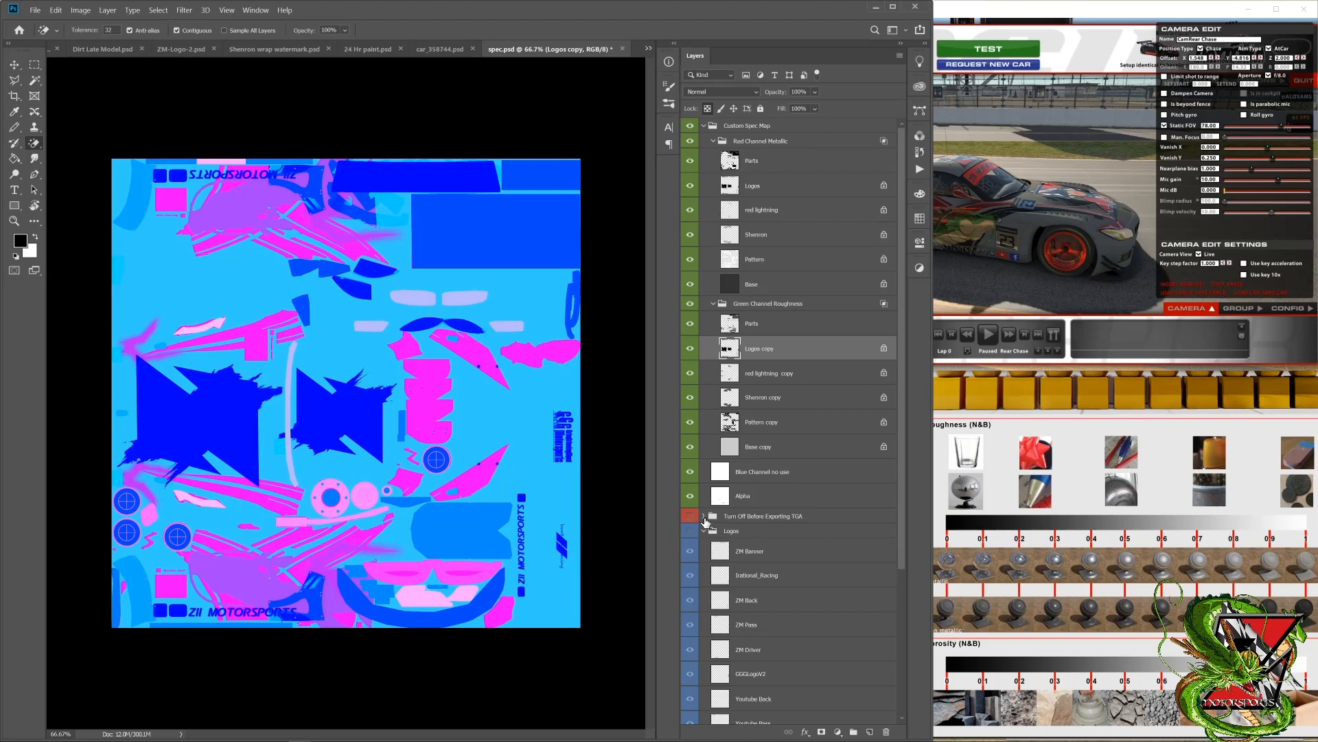
pyautogui.click(704, 516)
pyautogui.scroll(-2, 773, 547)
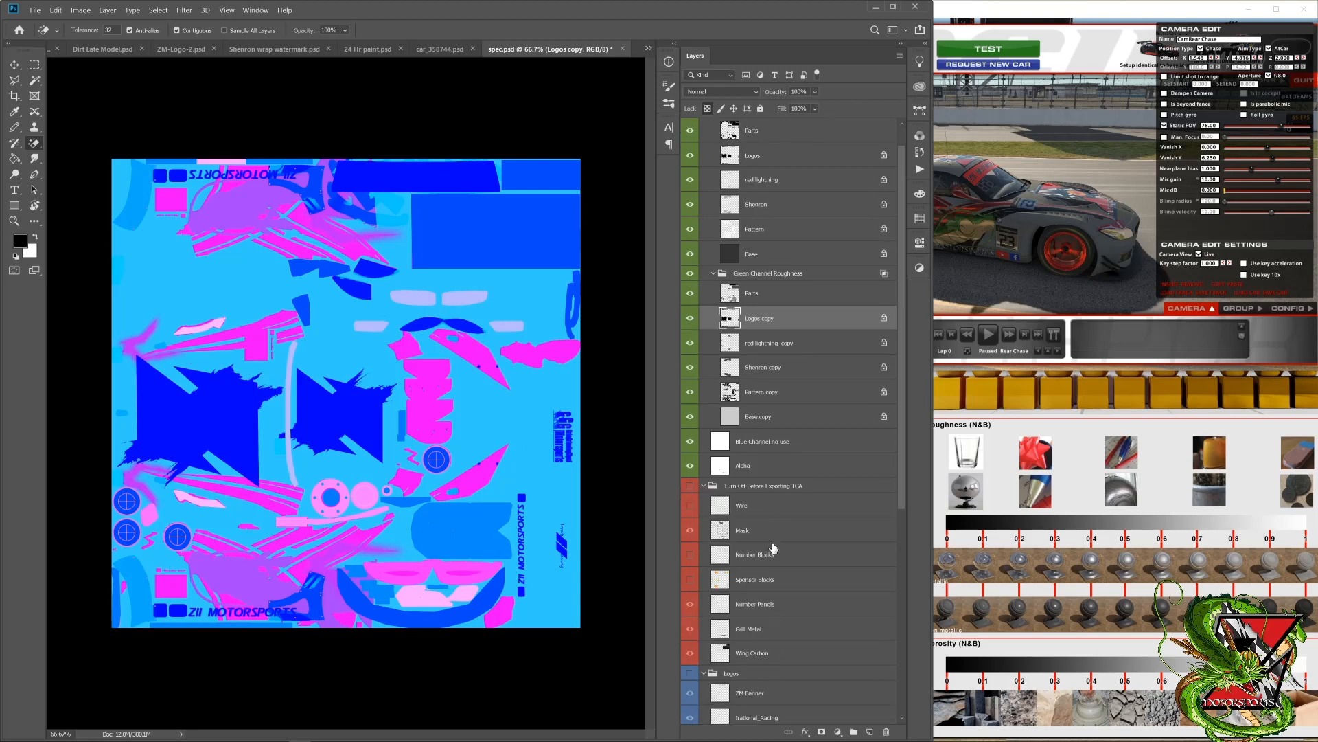
pyautogui.click(759, 608)
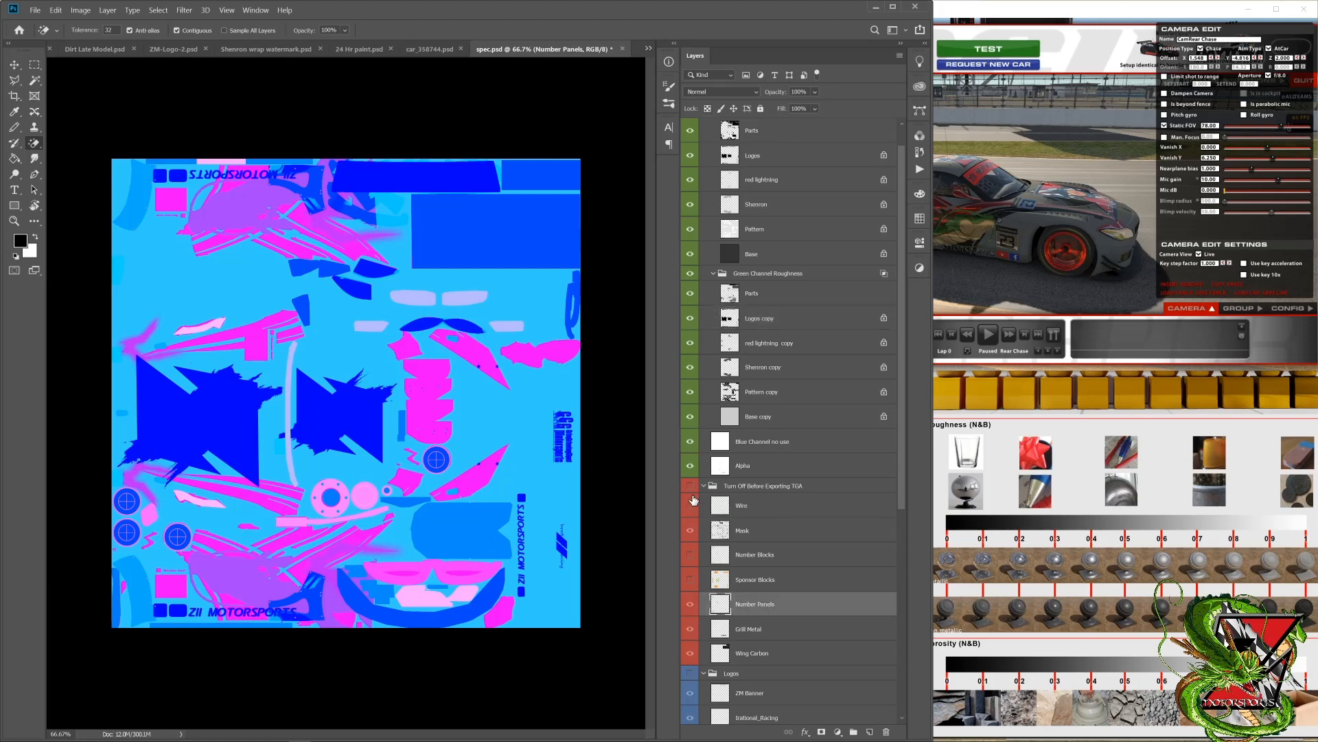
pyautogui.rightClick(750, 609)
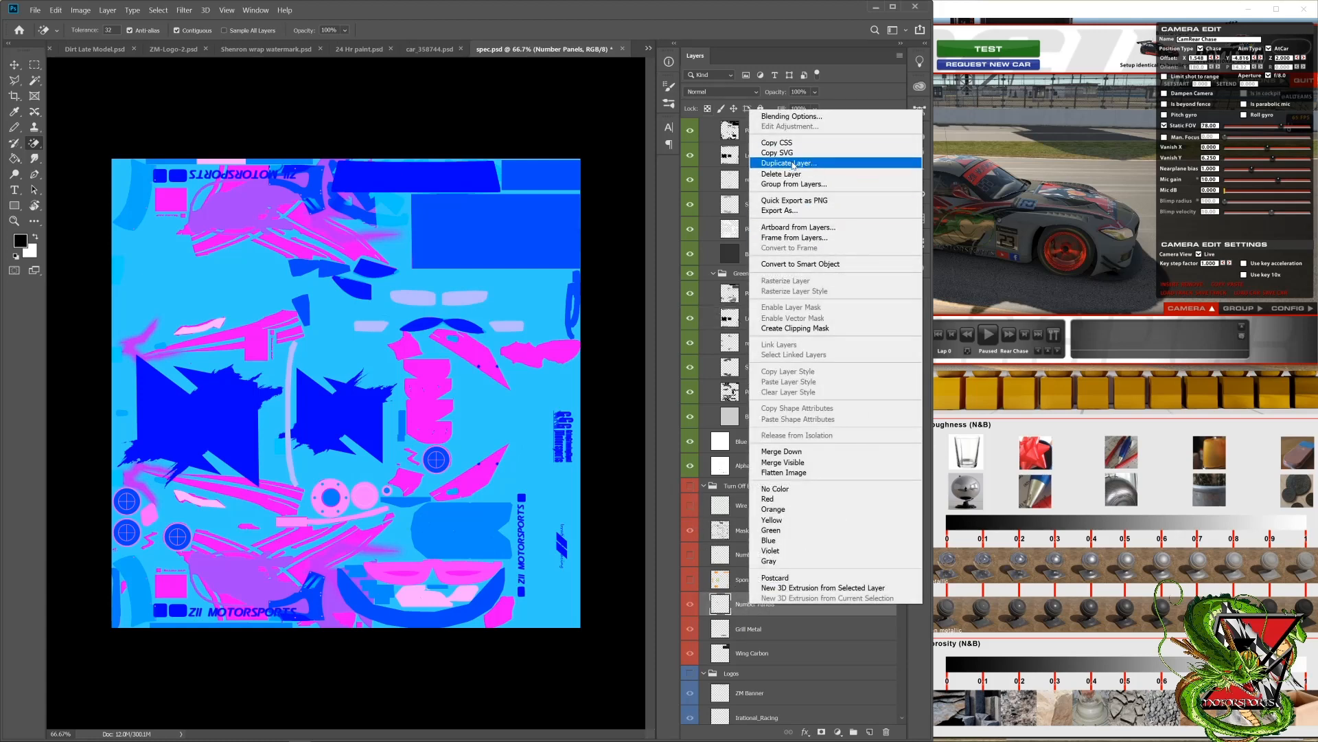
pyautogui.click(793, 163)
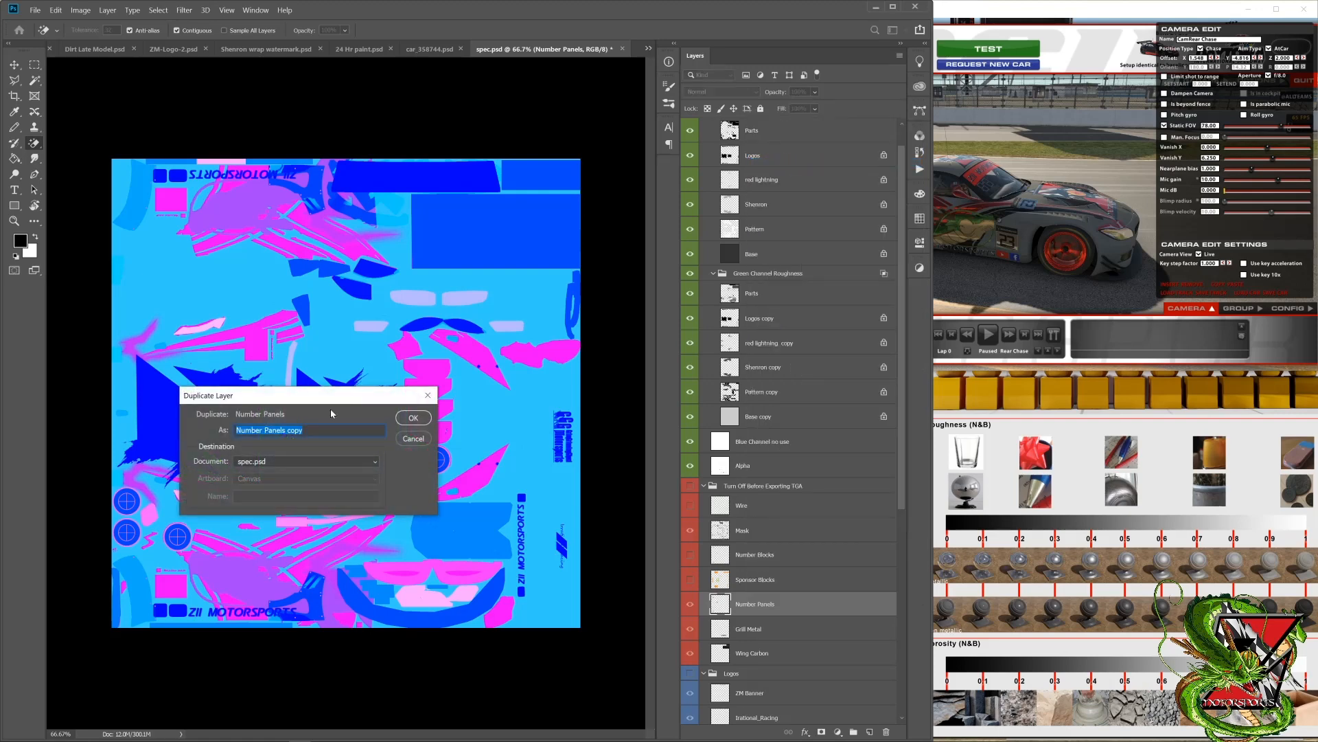
pyautogui.click(406, 421)
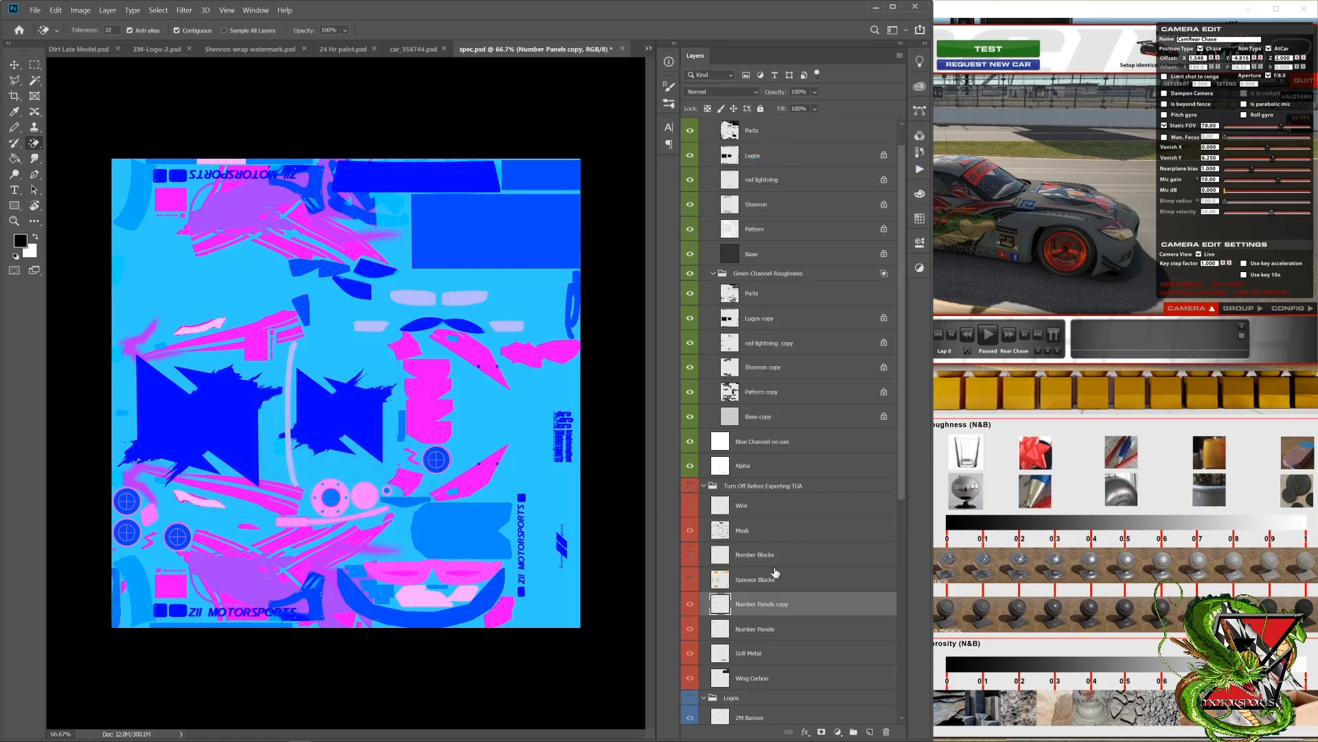
# Step: Move the Number Panels copy layer into the Red Channel Metallic group between Parts and Logos, and colour-label it green
pyautogui.moveTo(762, 606); pyautogui.dragTo(771, 179)
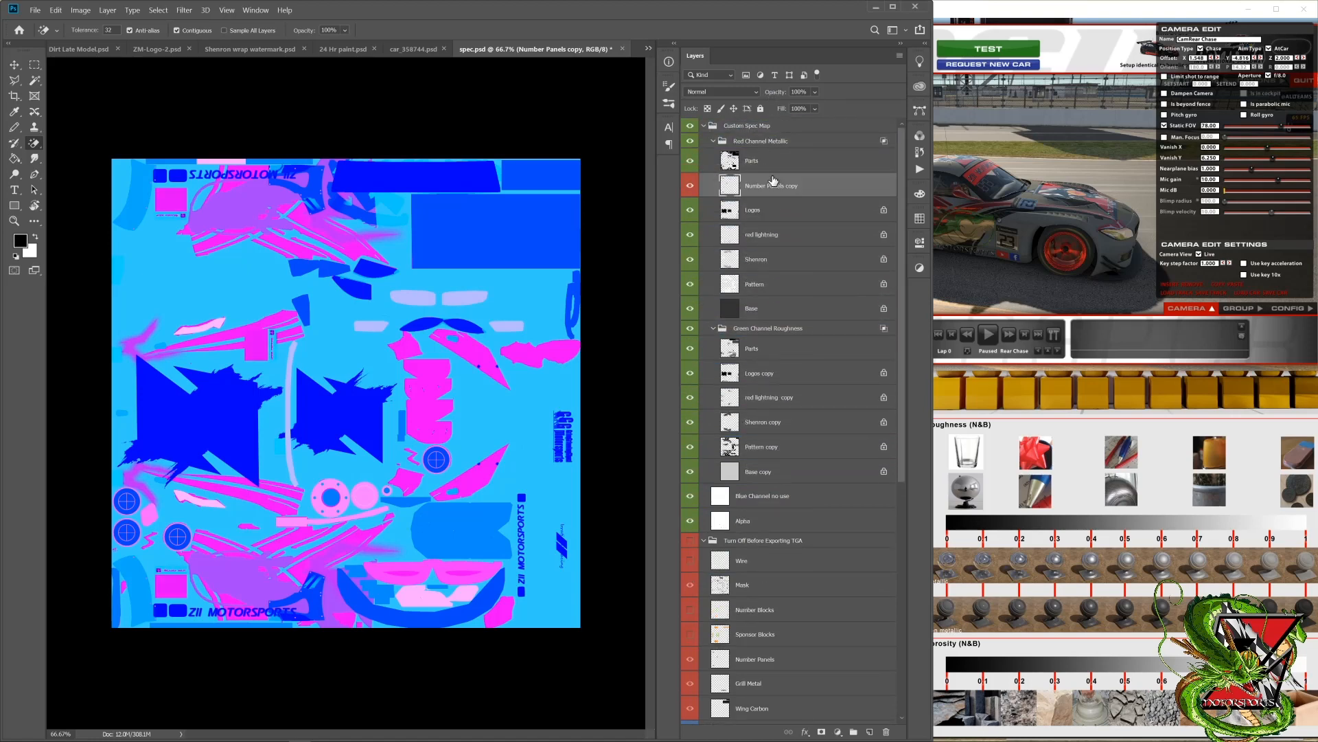
pyautogui.rightClick(690, 189)
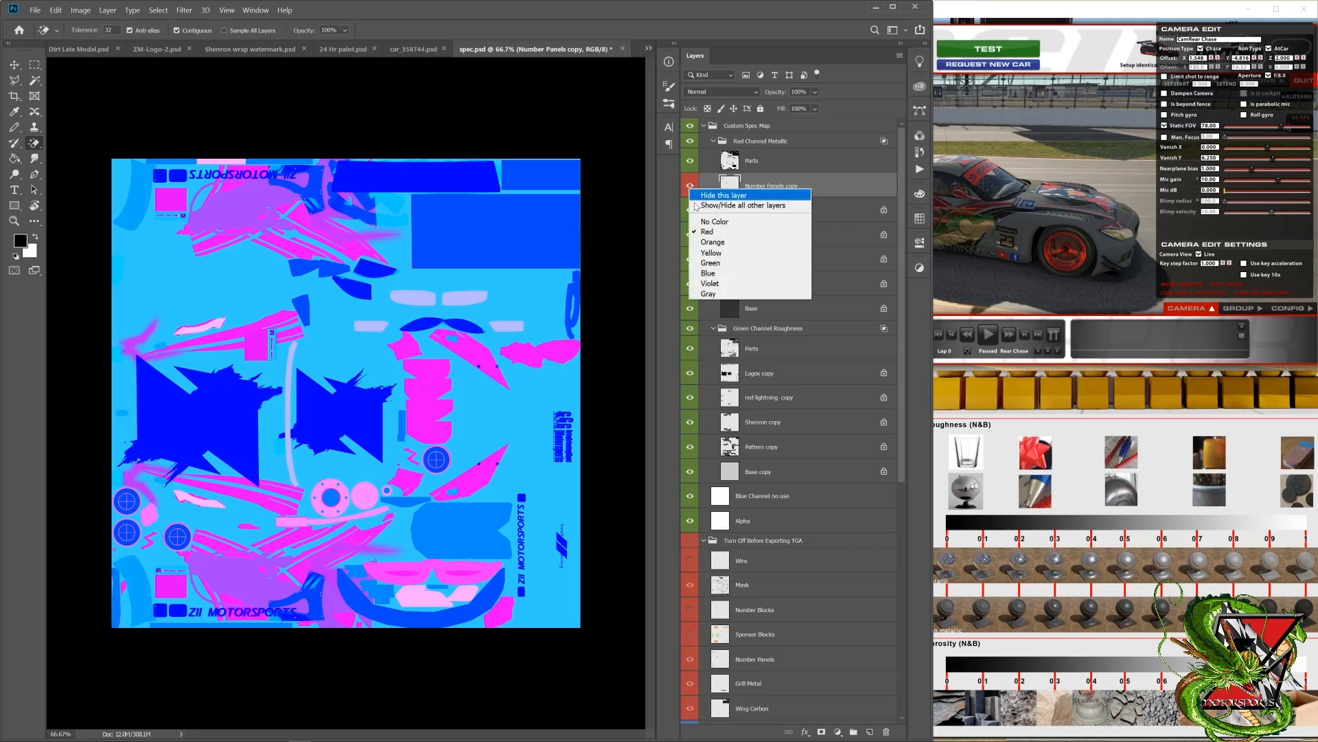
pyautogui.click(710, 262)
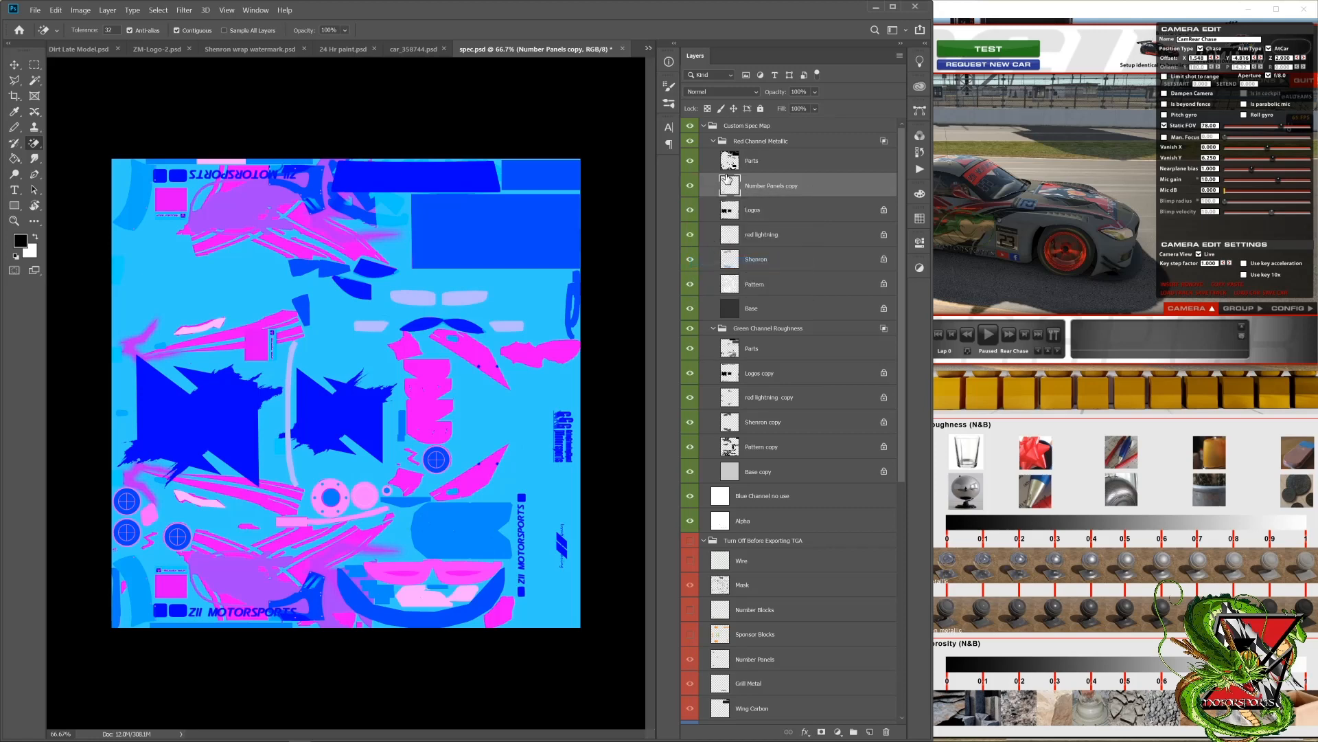
# Step: Duplicate the Number Panels copy layer and place the duplicate in the Green Channel Roughness group between Parts and Logos copy
pyautogui.rightClick(765, 187)
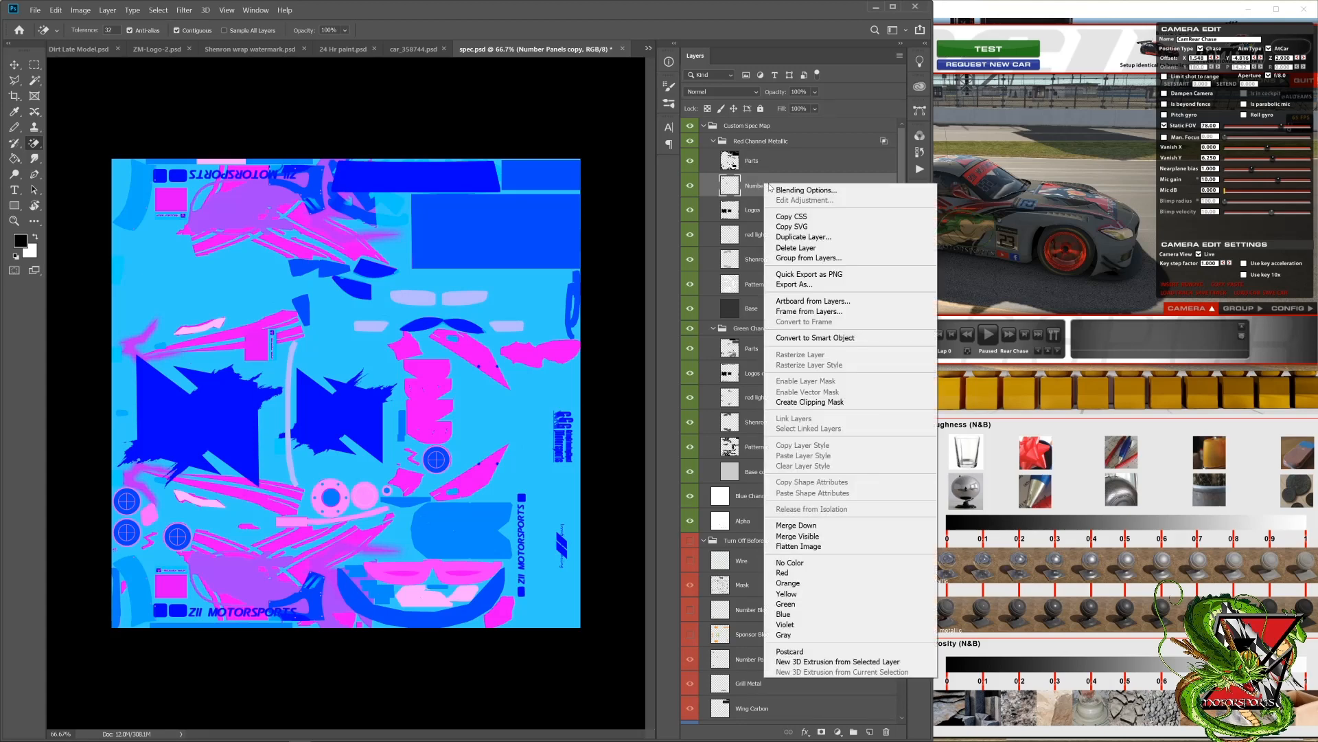
pyautogui.click(801, 238)
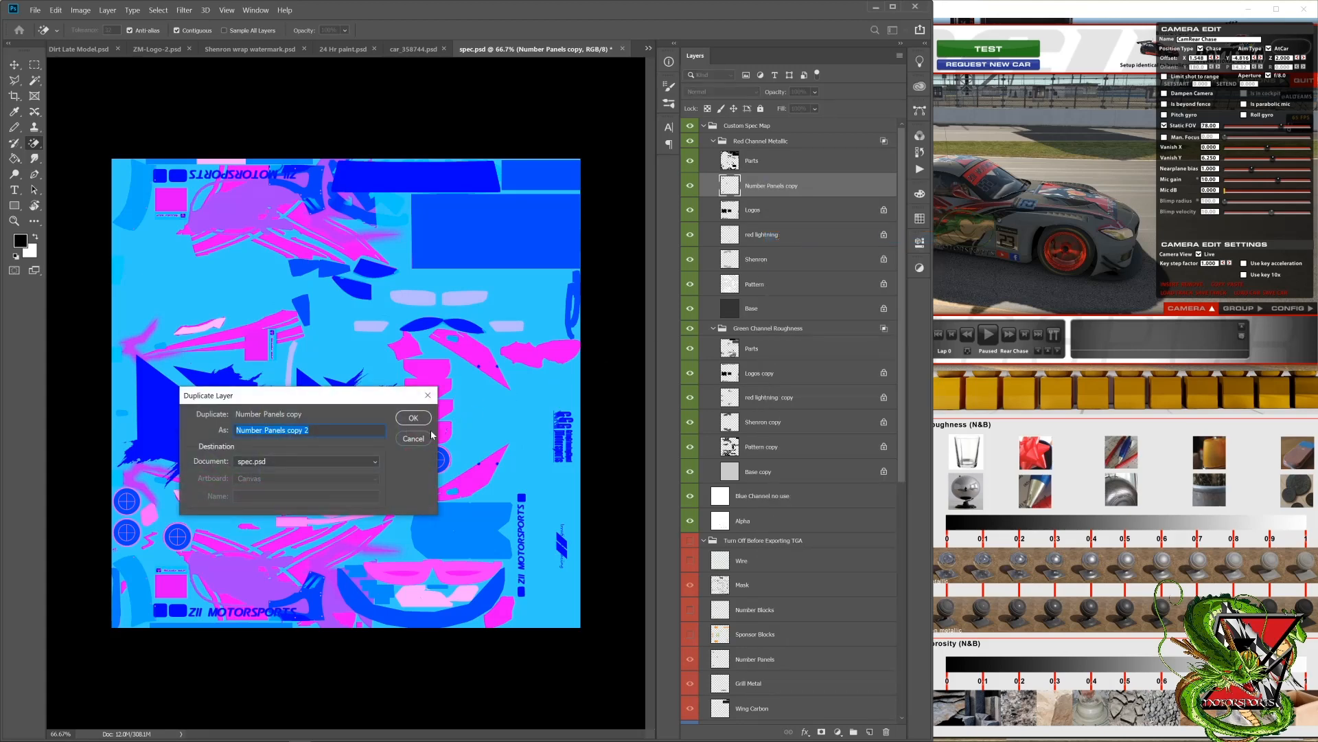
pyautogui.click(413, 418)
pyautogui.moveTo(830, 196); pyautogui.dragTo(809, 396)
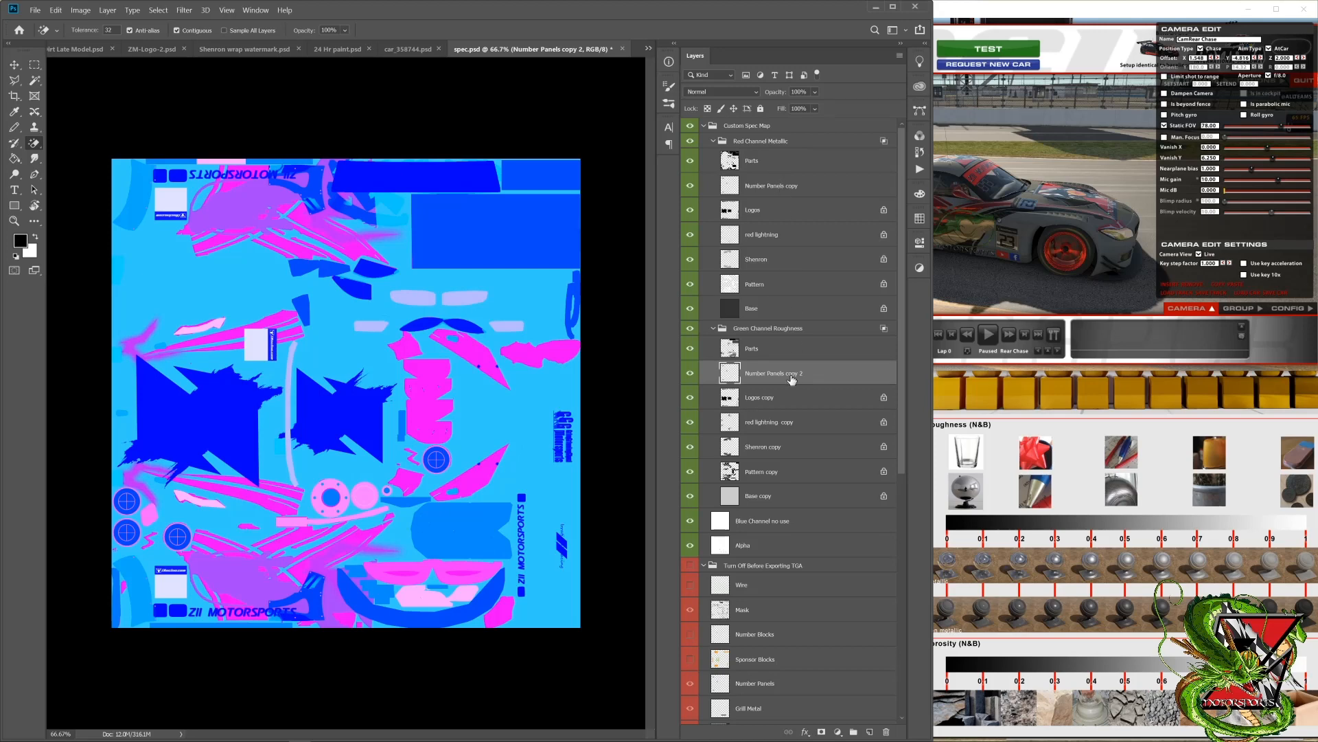
# Step: Lock transparent pixels on both Number Panels copies and select the one in the Red Channel Metallic group
pyautogui.keyDown('ctrl'); pyautogui.click(794, 190); pyautogui.keyUp('ctrl')
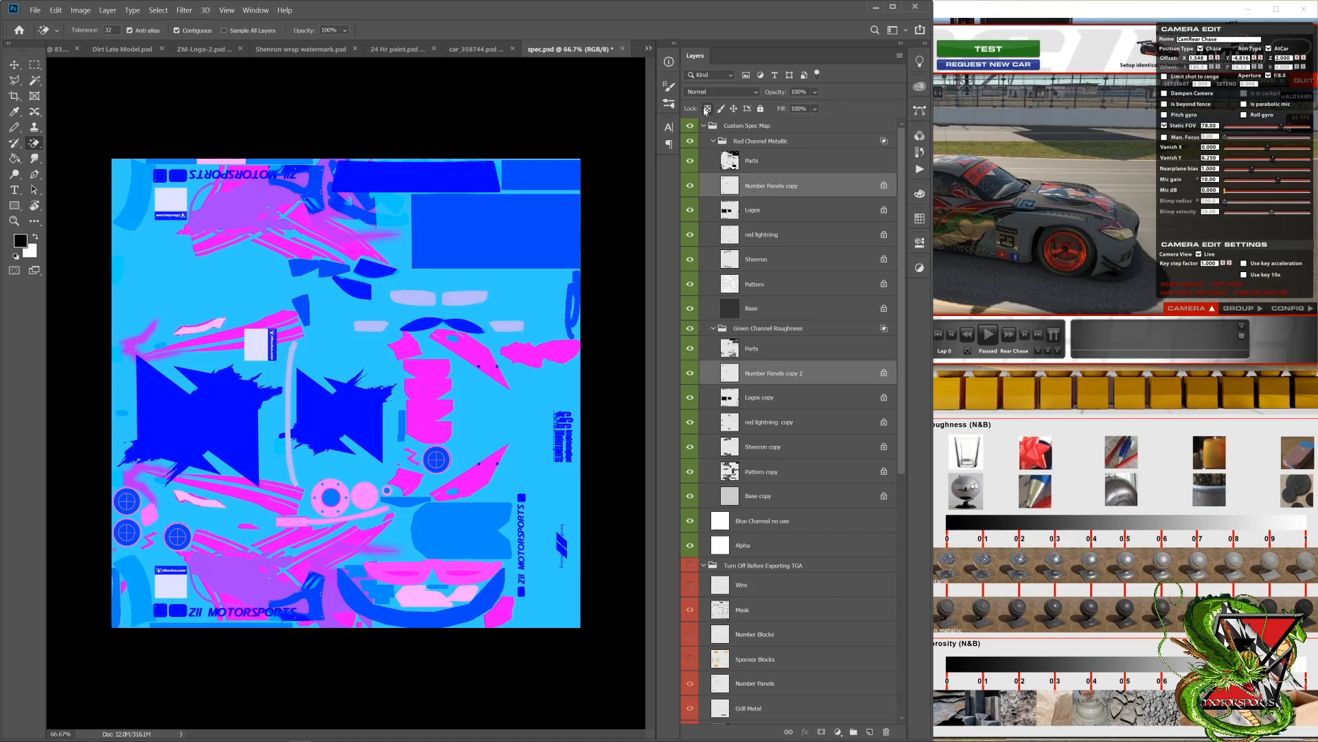
pyautogui.click(797, 185)
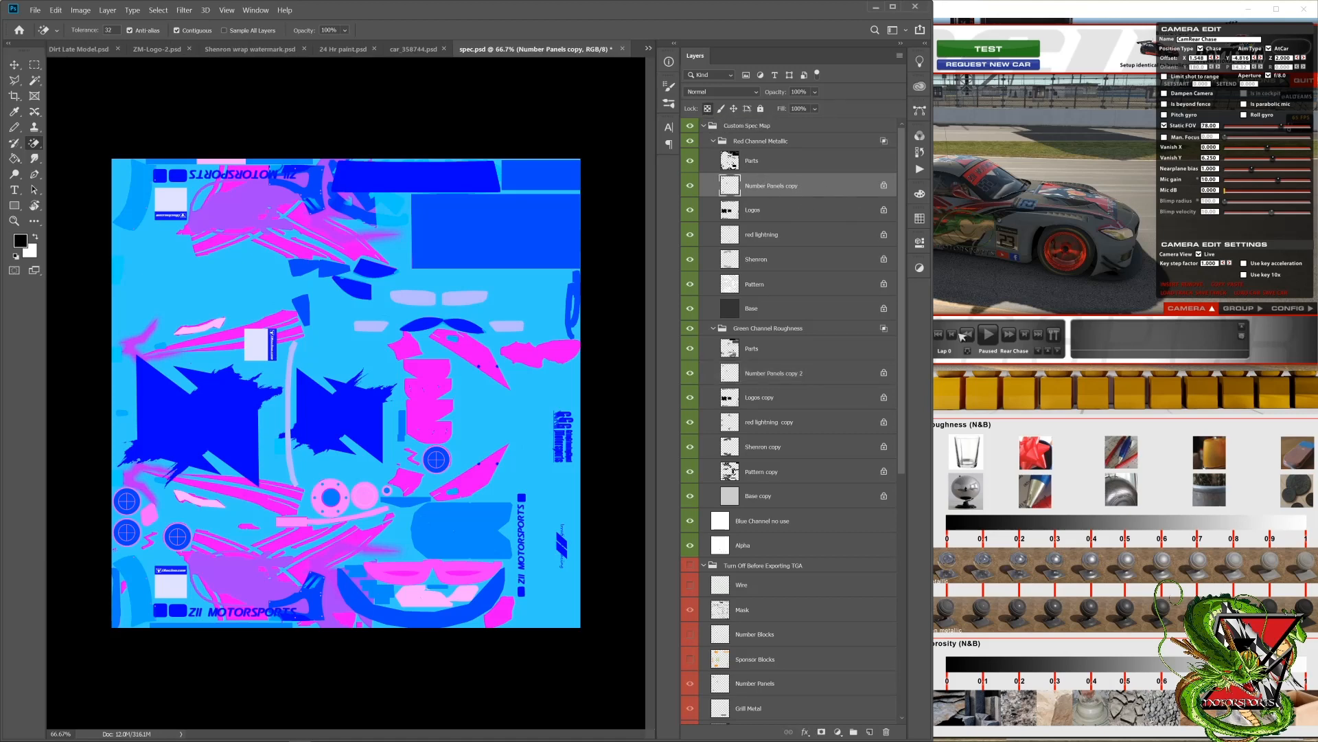
# Step: Bring up the material chart and fill both Number Panels copies, in the metallic and roughness groups, with black (000000)
pyautogui.click(1005, 447)
pyautogui.click(965, 368)
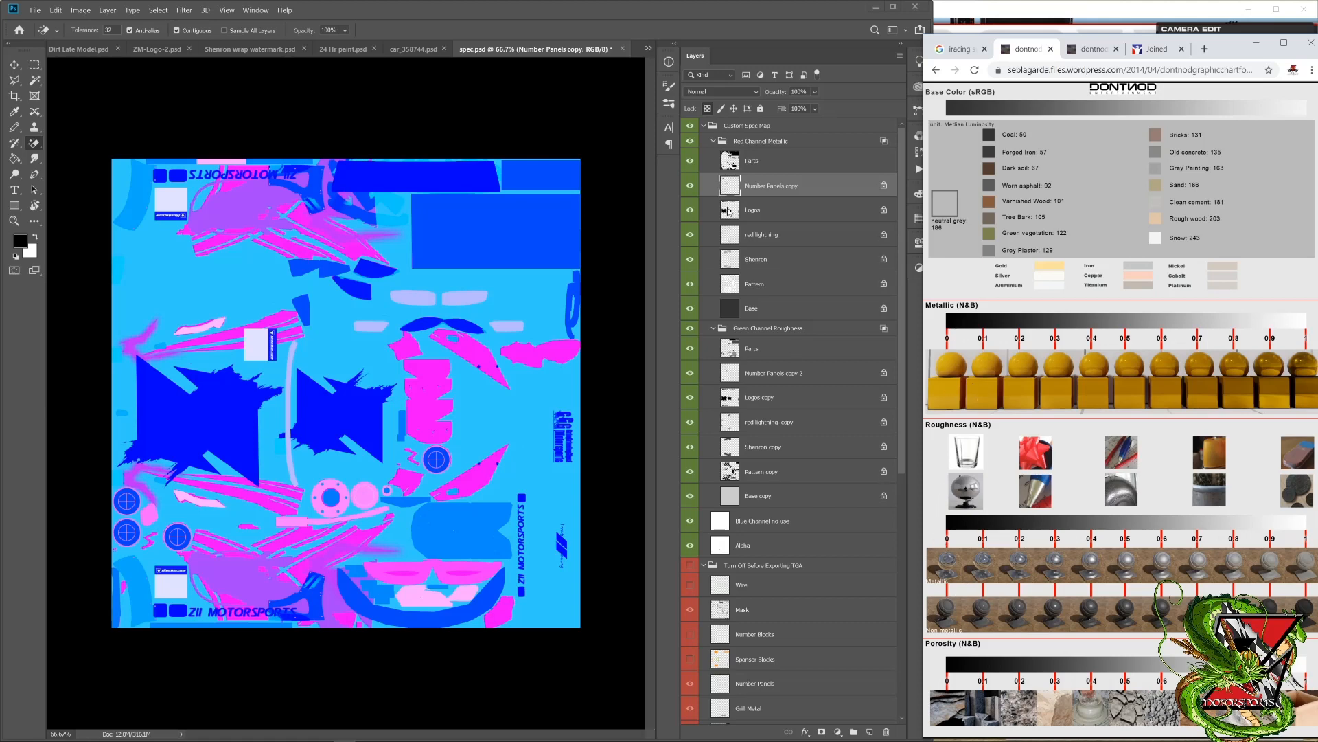
pyautogui.click(753, 189)
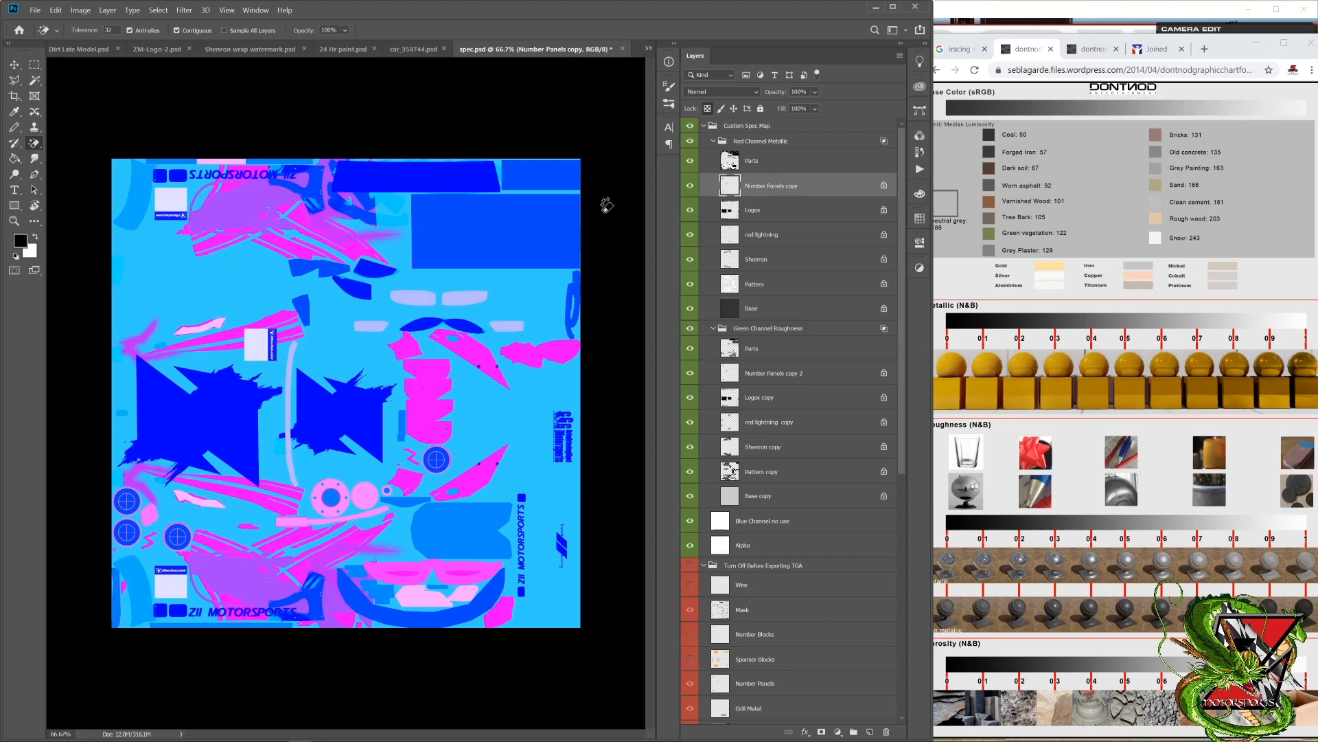
pyautogui.click(20, 240)
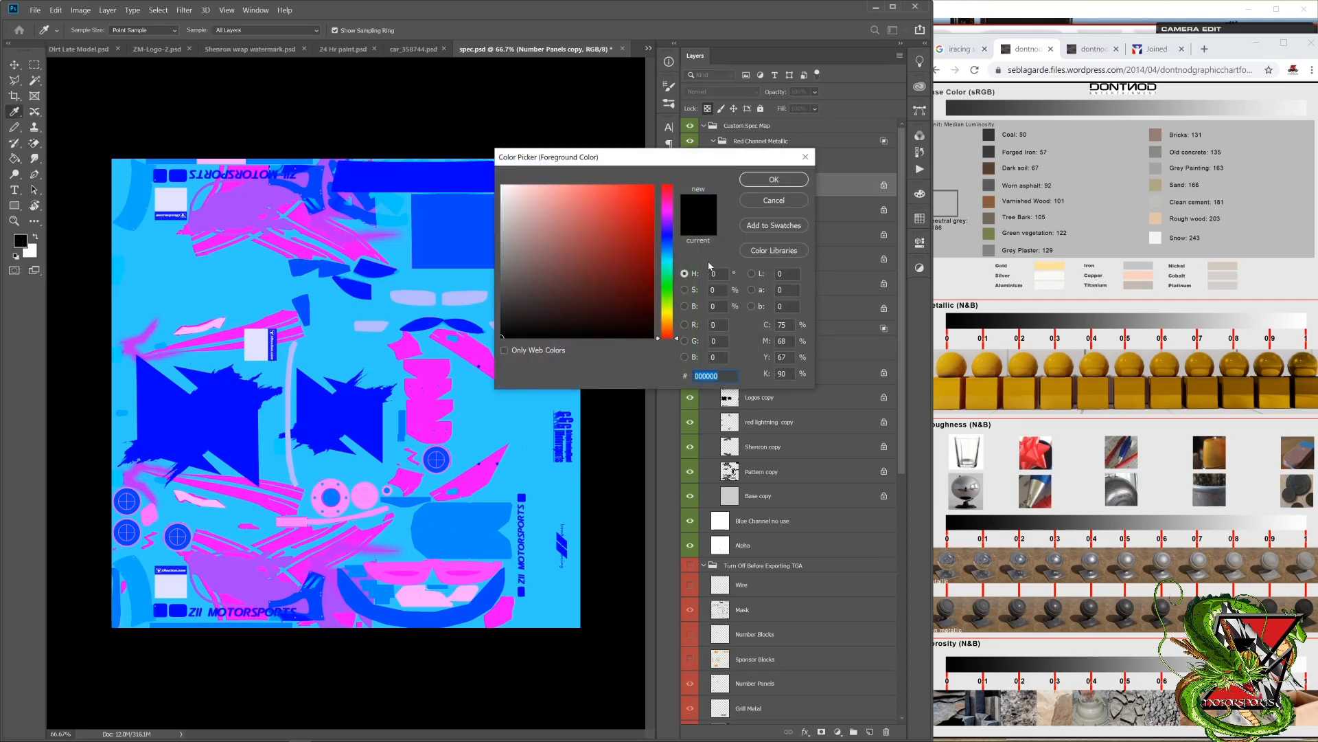
pyautogui.click(774, 180)
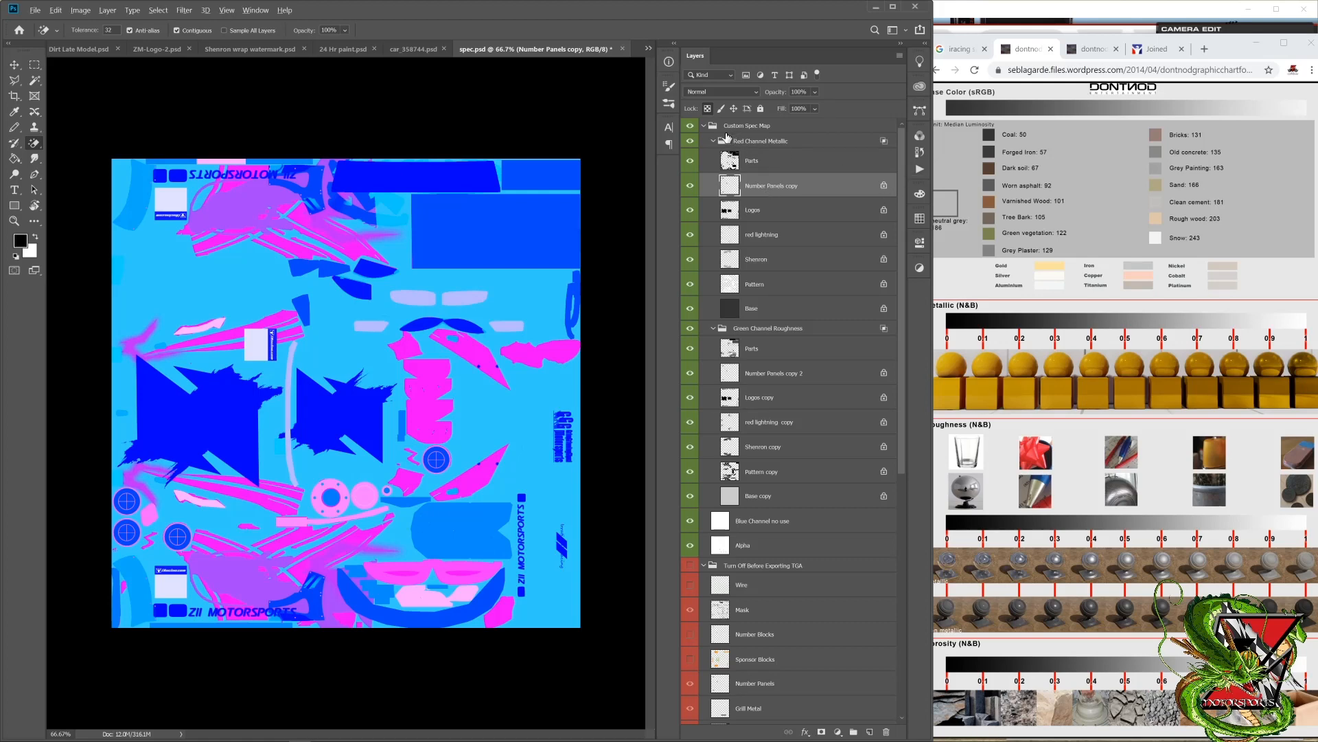
pyautogui.hotkey('alt', 'BackSpace')
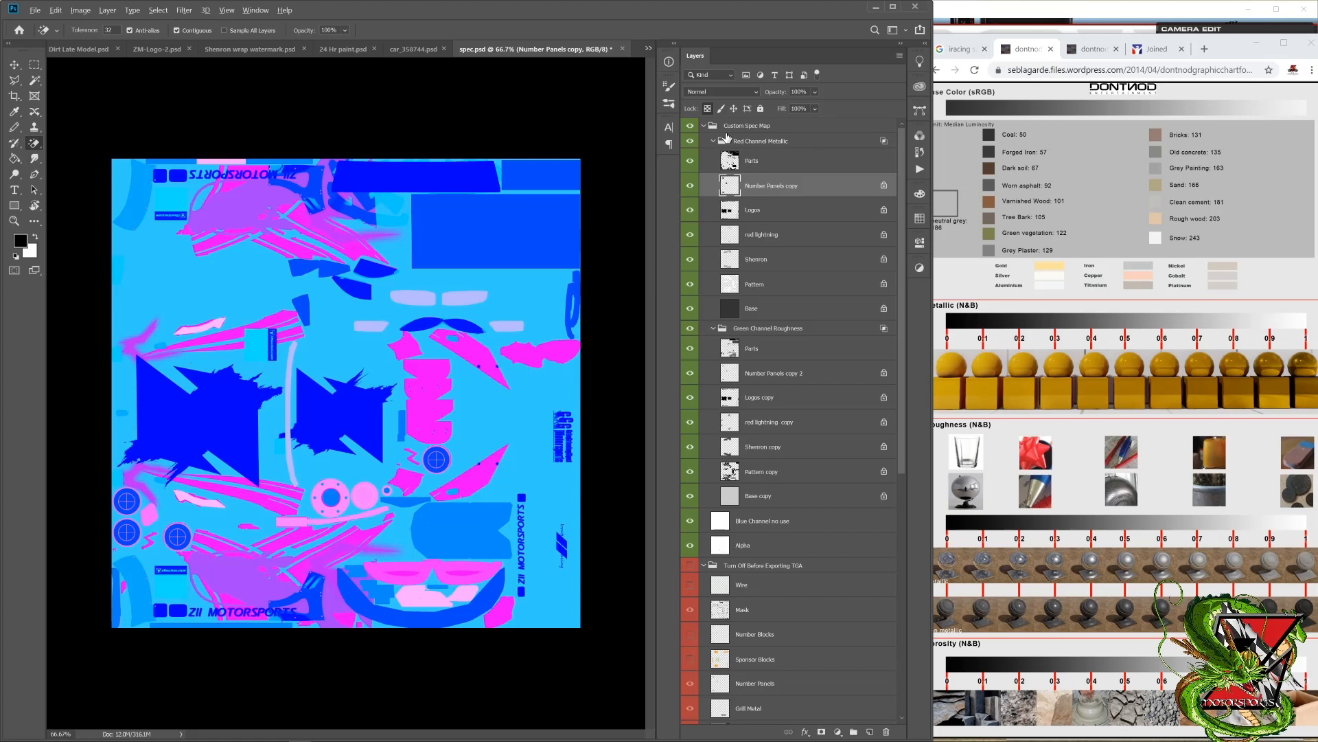
pyautogui.click(765, 376)
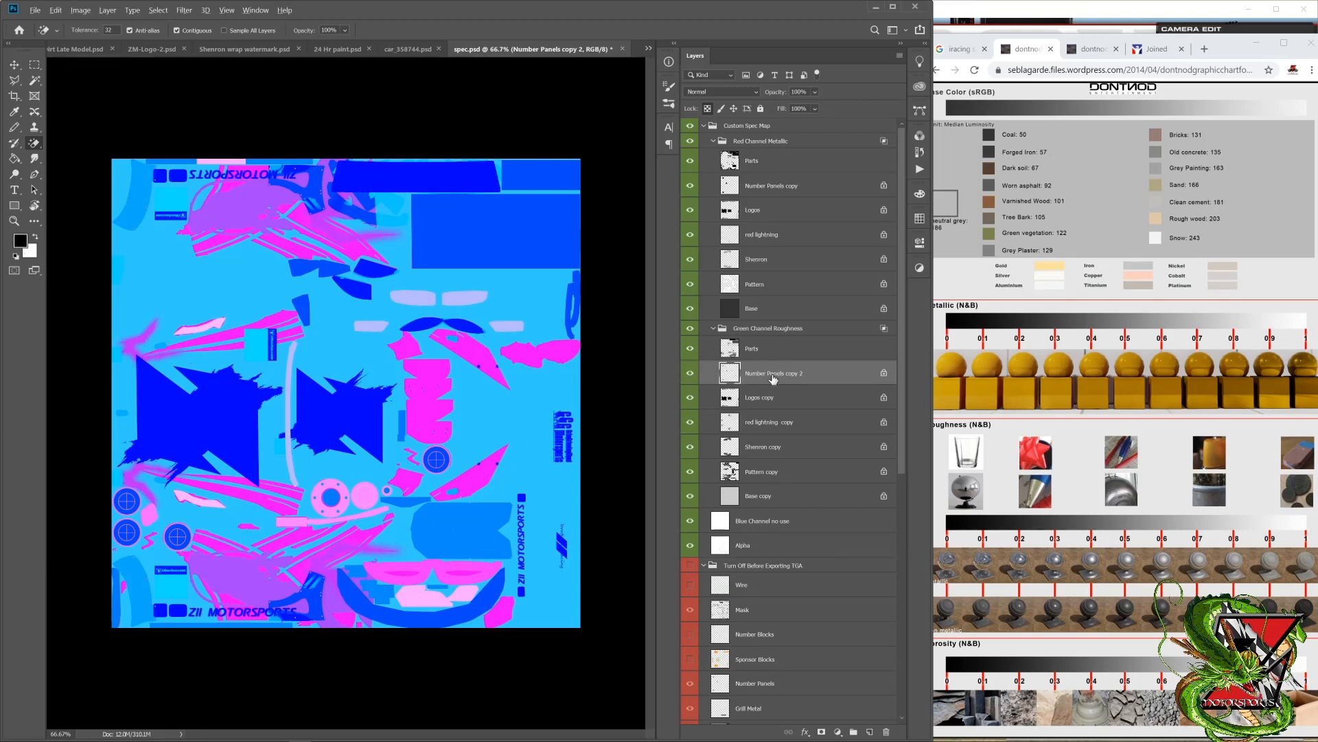
pyautogui.hotkey('alt', 'BackSpace')
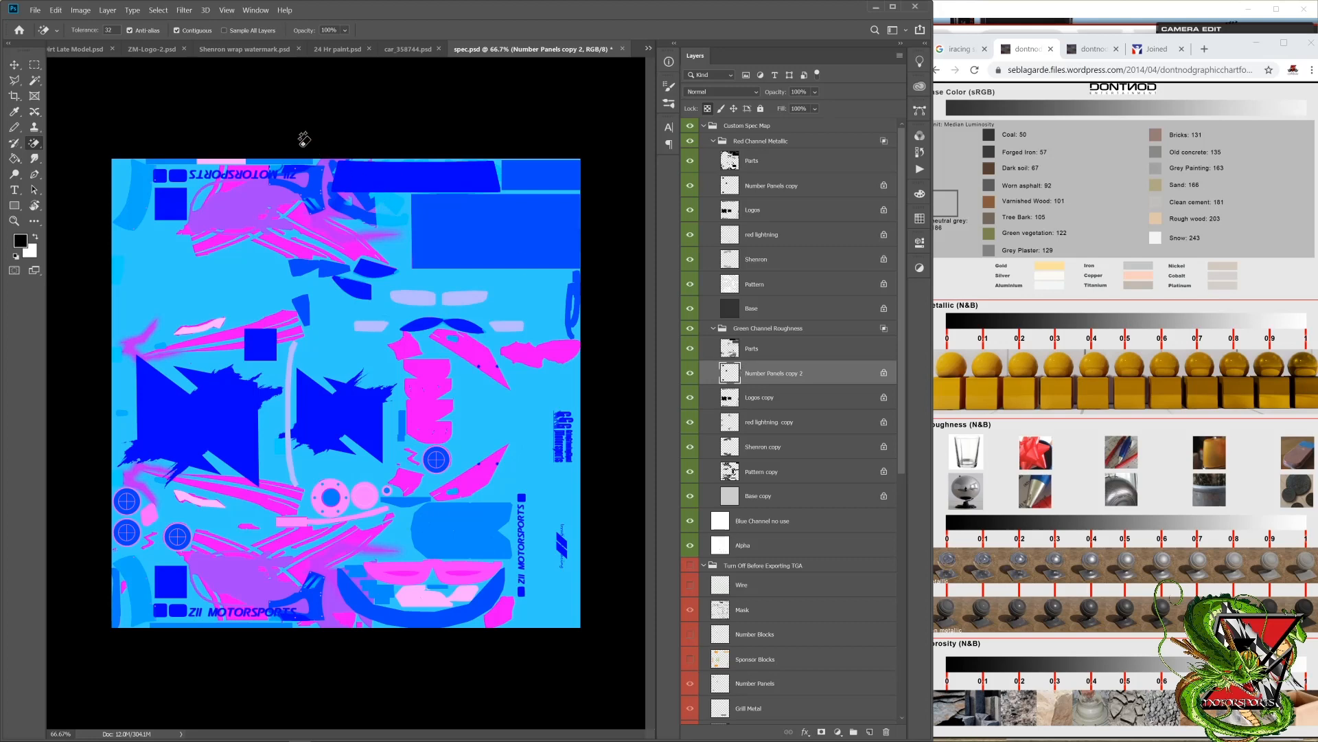
# Step: Save the spec map in Targa format to the bmwz4gt3 paint folder, replacing the existing car_spec TGA file
pyautogui.click(36, 11)
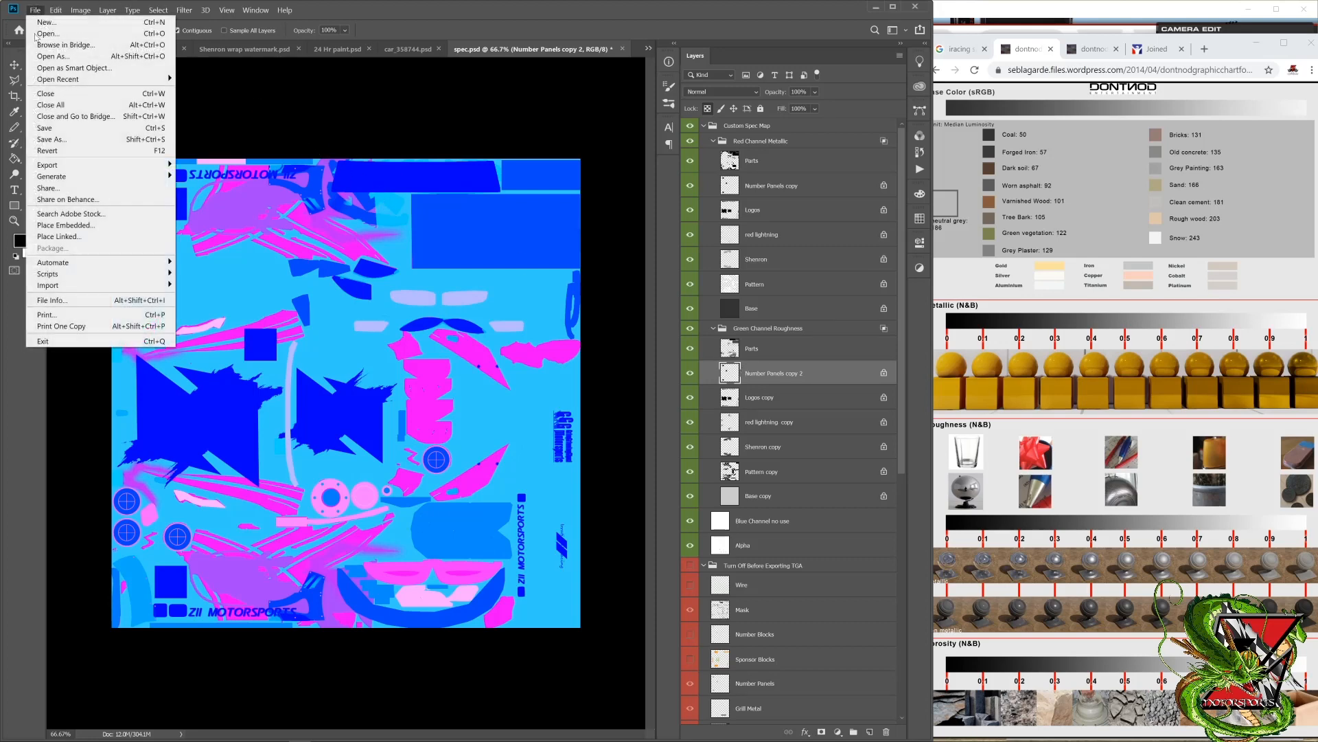
pyautogui.click(136, 138)
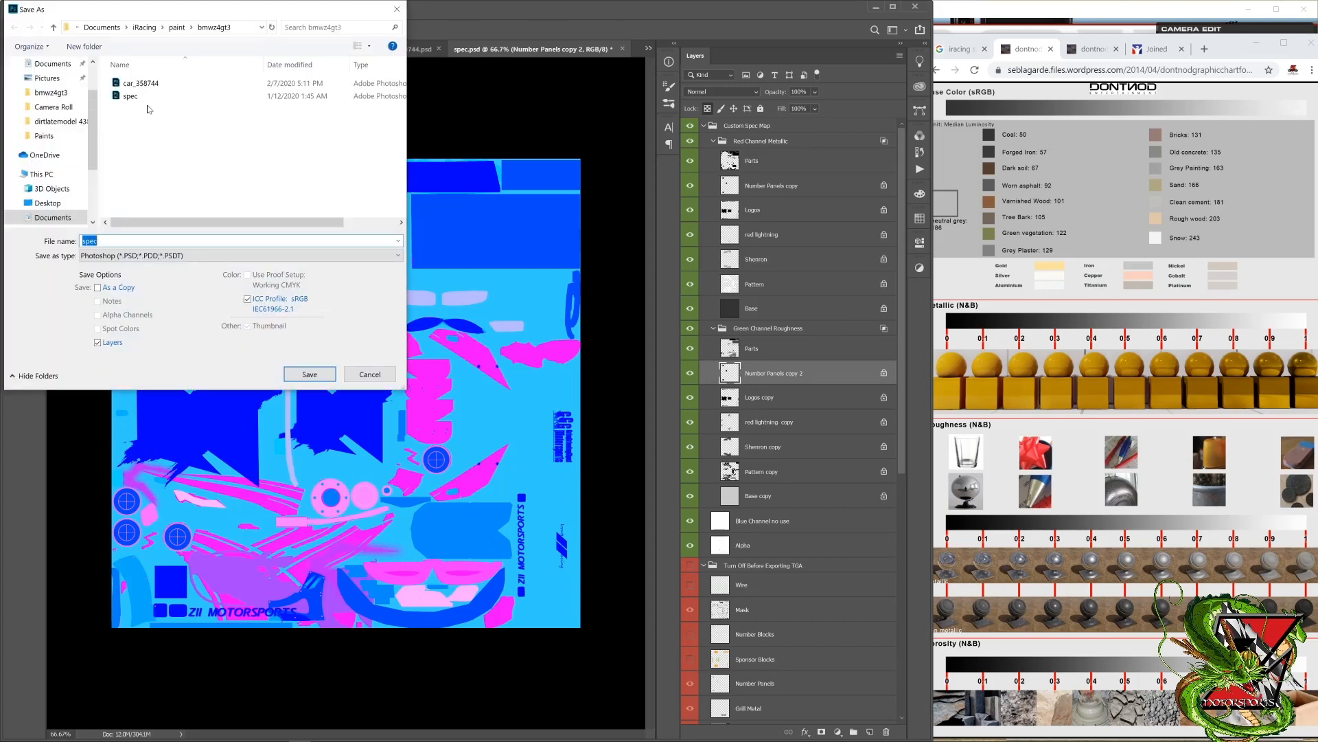
pyautogui.click(142, 255)
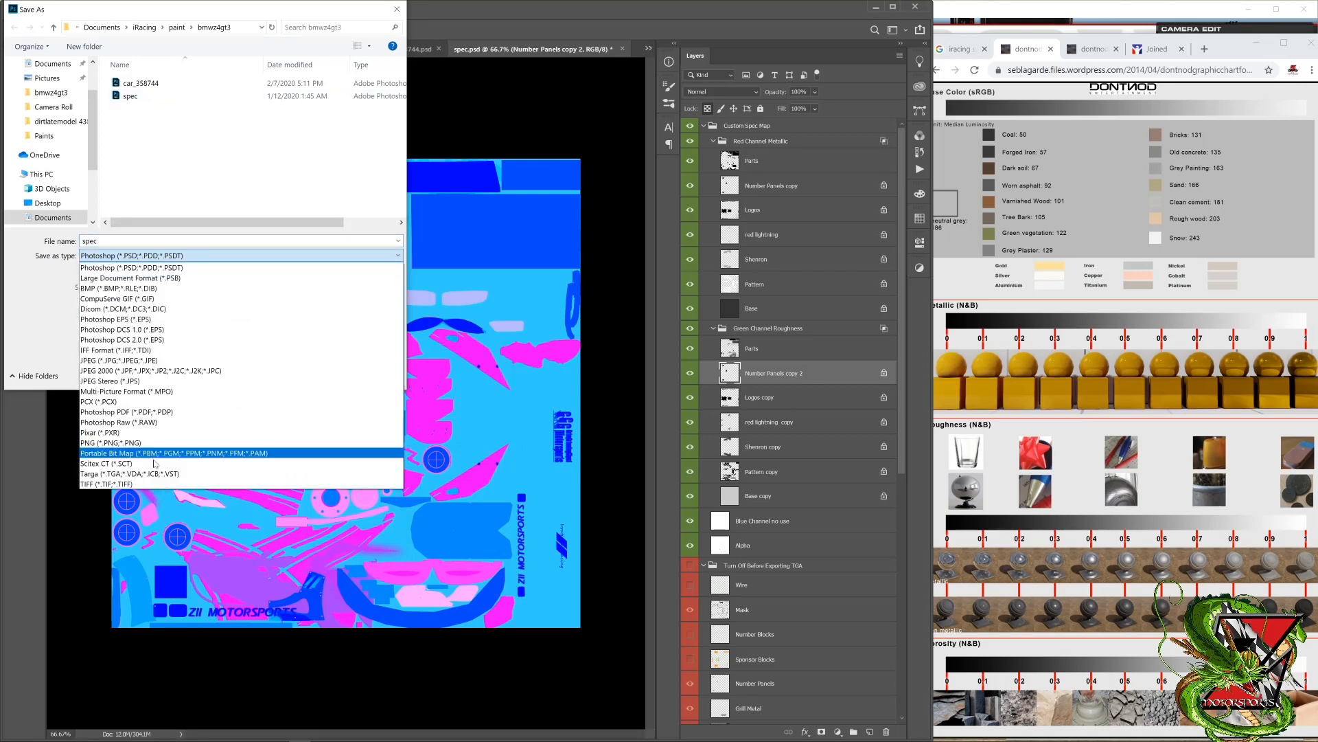
pyautogui.click(140, 473)
pyautogui.doubleClick(158, 97)
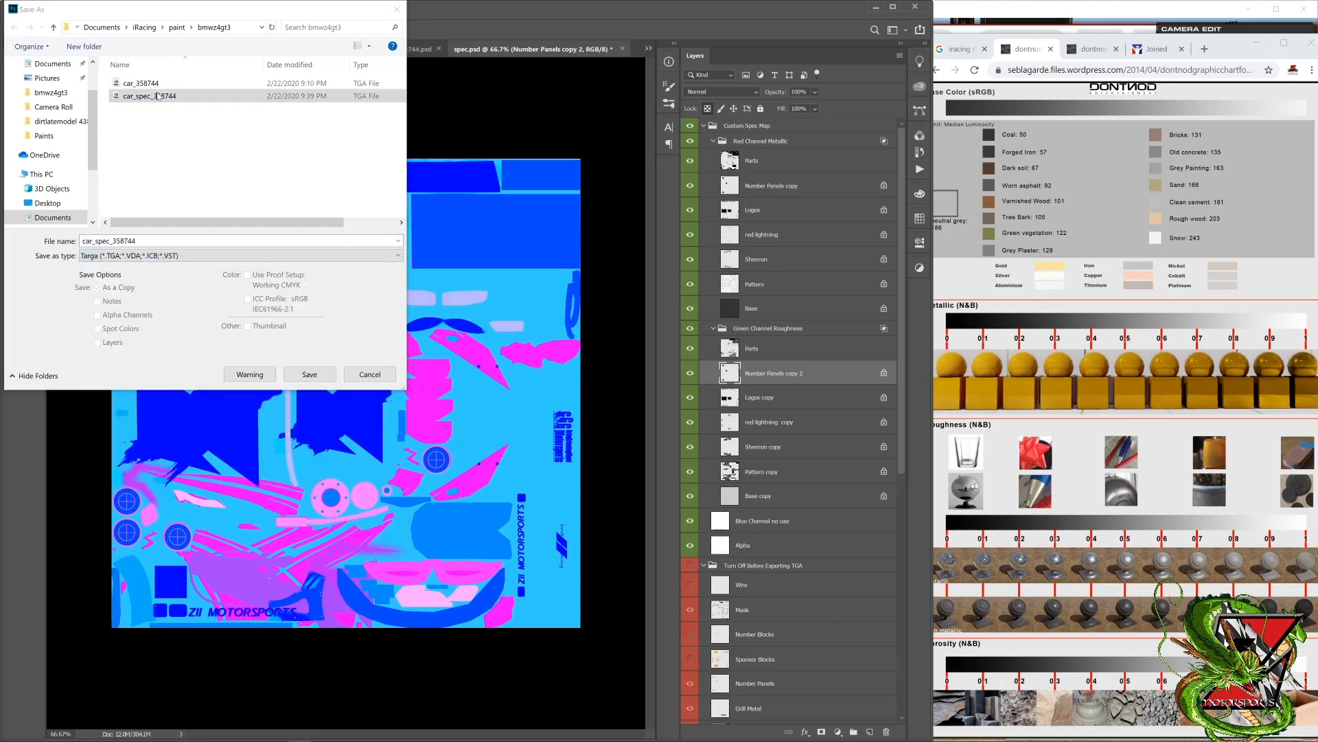
pyautogui.click(693, 382)
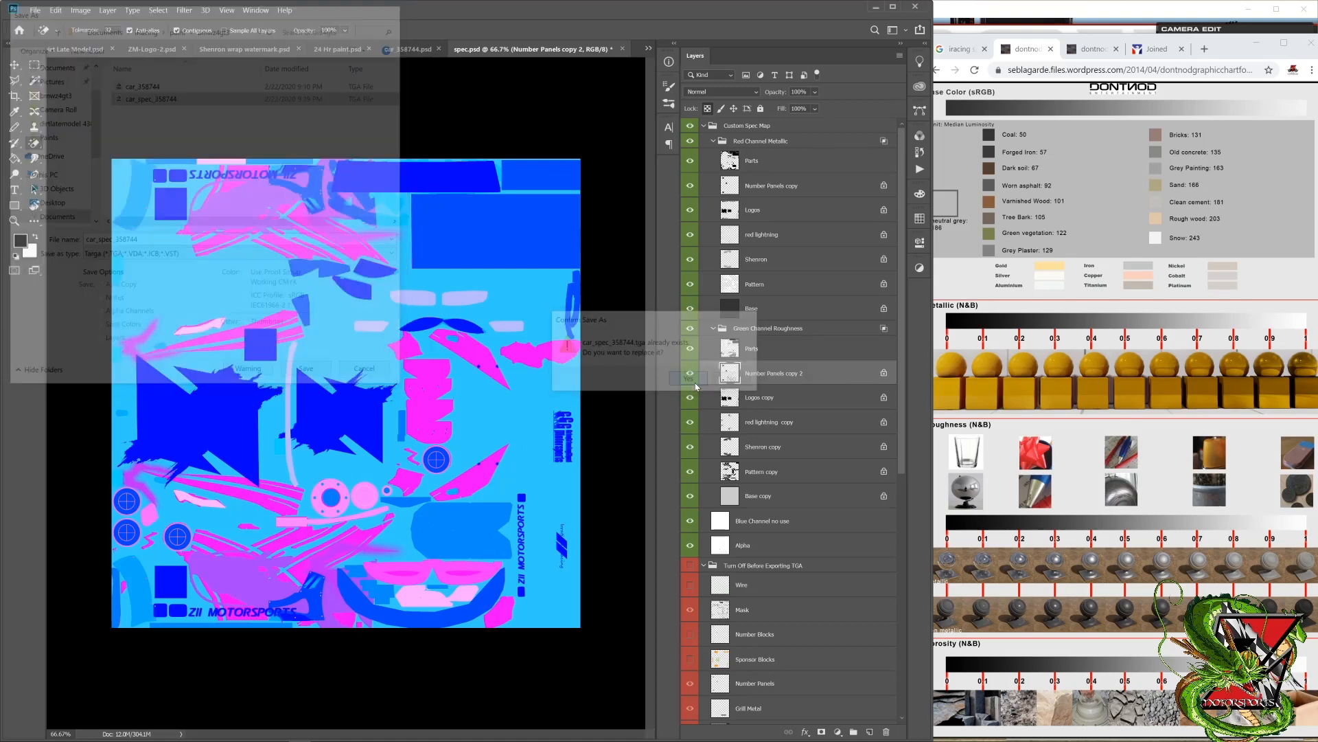
pyautogui.click(721, 242)
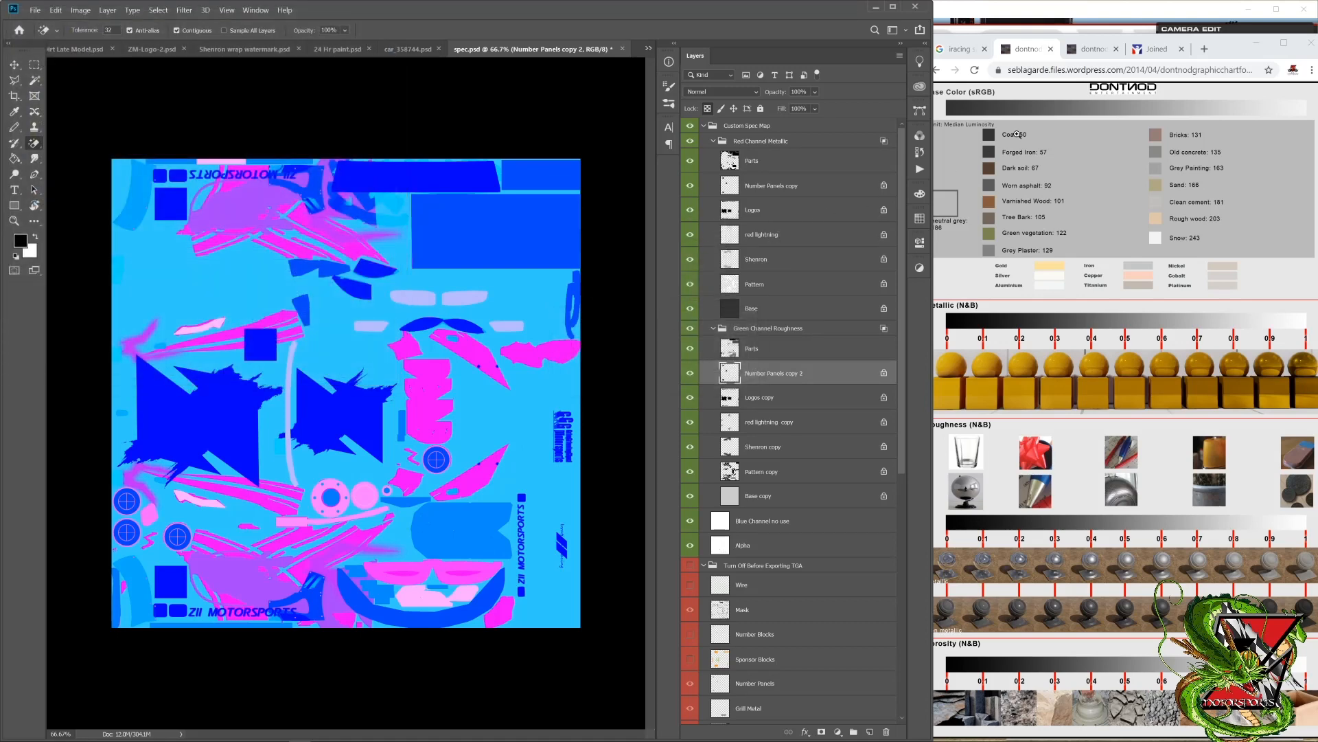
# Step: Switch to the iRacing simulator, reload the car textures, and examine the number panels' finish from several angles
pyautogui.click(1068, 15)
pyautogui.hotkey('ctrl', 'r')
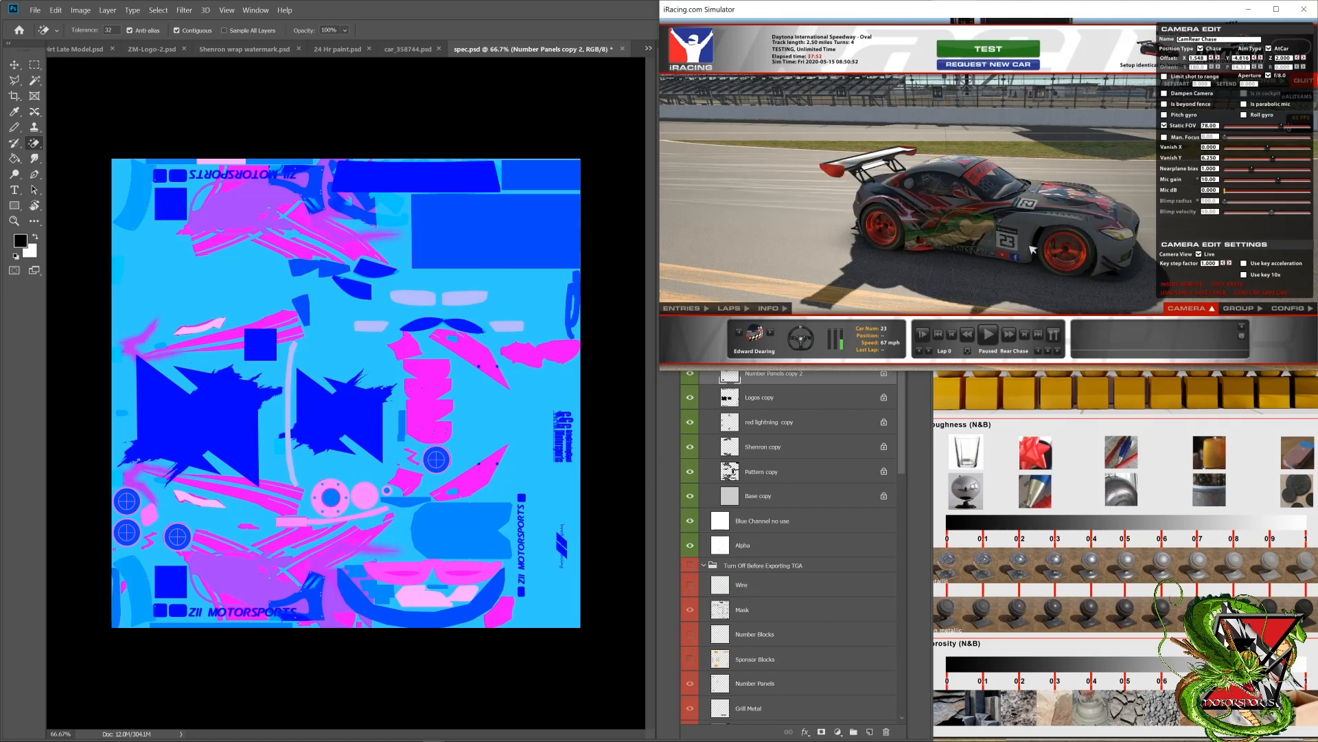
pyautogui.moveTo(1034, 249); pyautogui.dragTo(813, 256)
pyautogui.scroll(5, 1041, 244)
pyautogui.scroll(-2, 1038, 241)
pyautogui.click(668, 419)
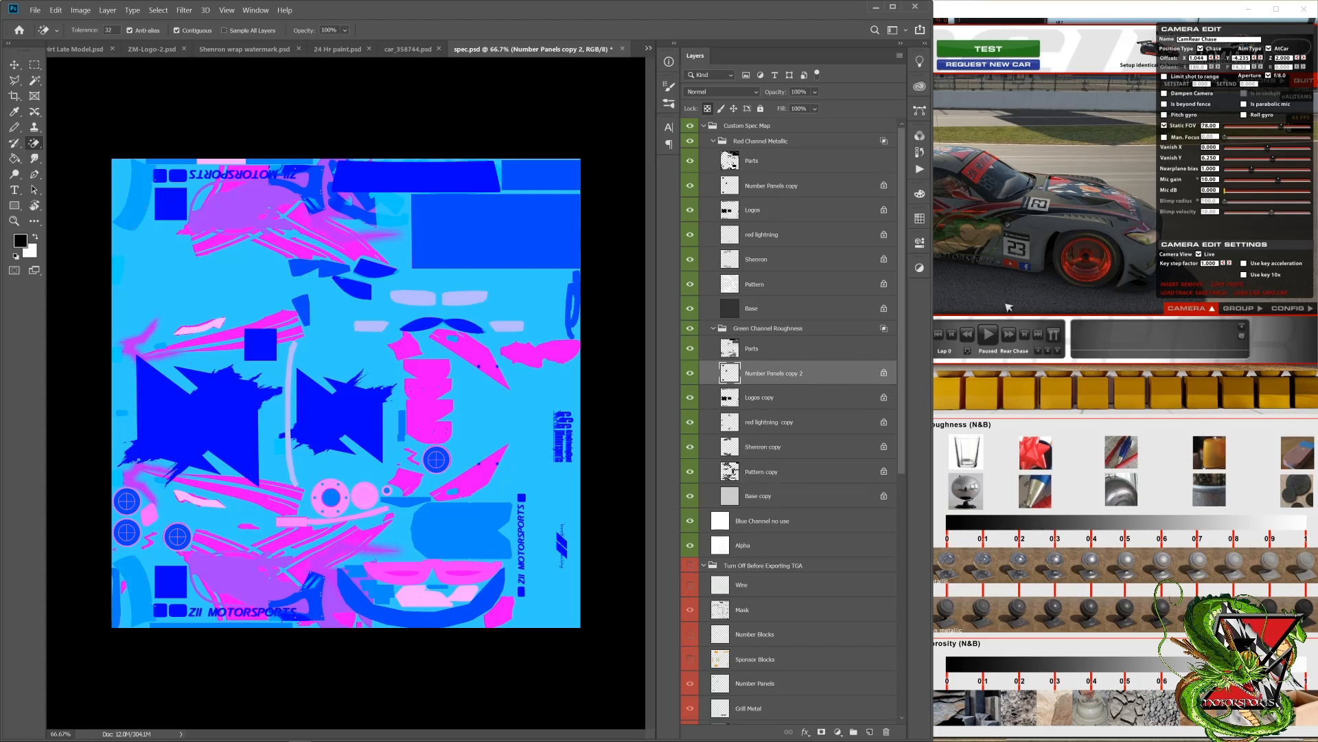
pyautogui.click(984, 245)
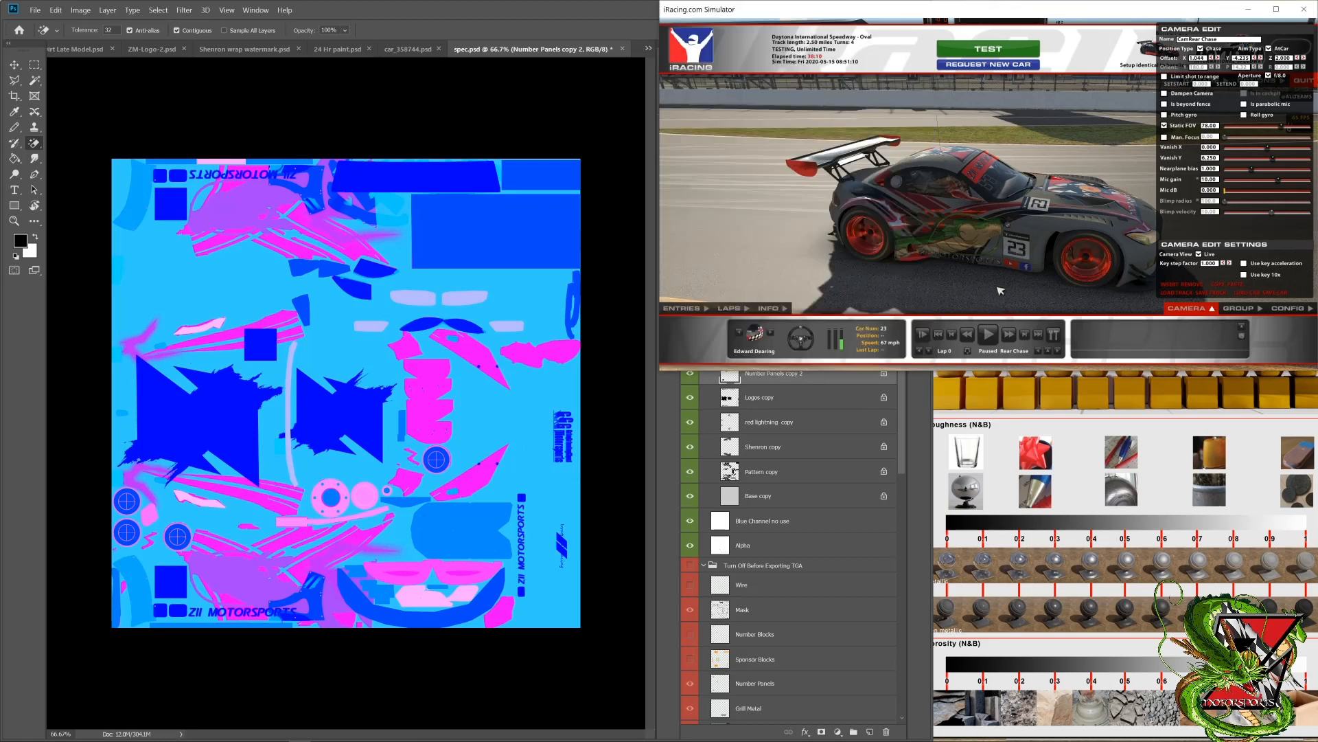
pyautogui.moveTo(1012, 256); pyautogui.dragTo(1075, 181)
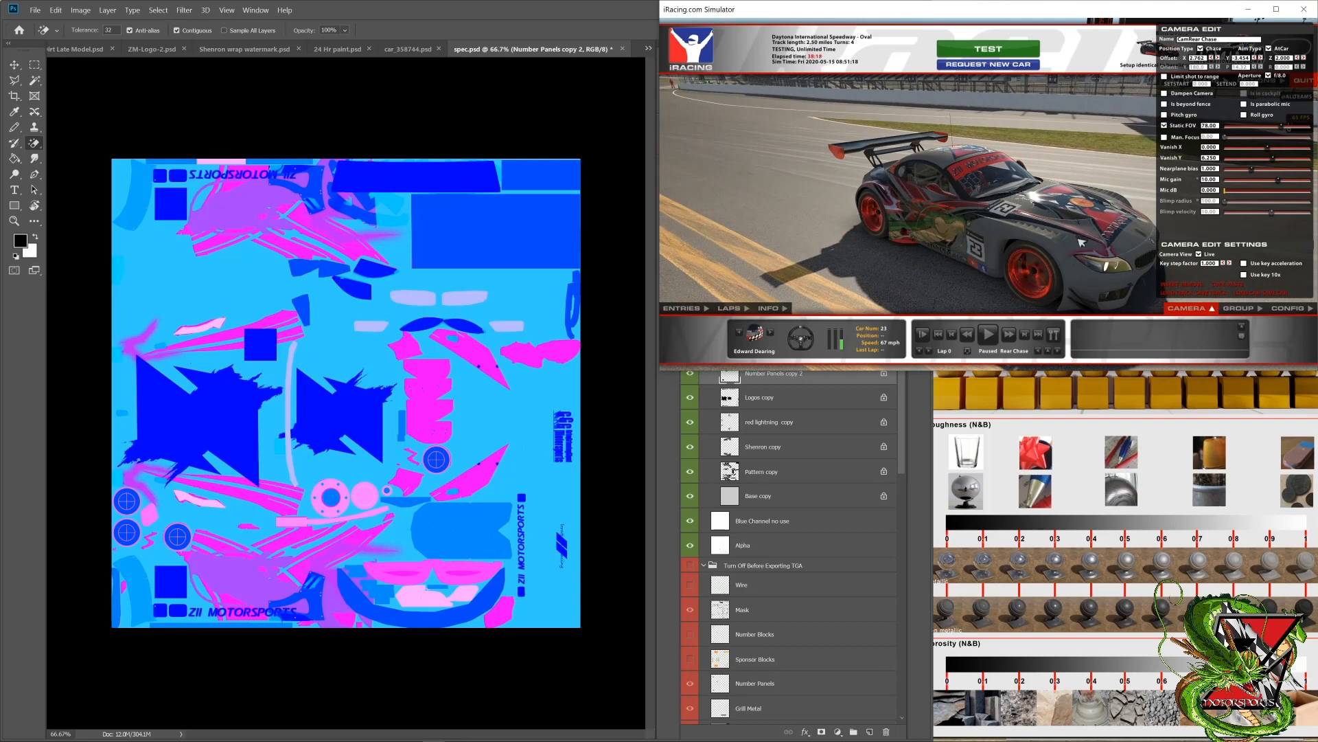
pyautogui.moveTo(924, 227); pyautogui.dragTo(972, 222)
# Step: Switch back to Photoshop, bring up the material chart beside it, and select Logos copy in the Green Channel Roughness group
pyautogui.click(665, 441)
pyautogui.click(997, 423)
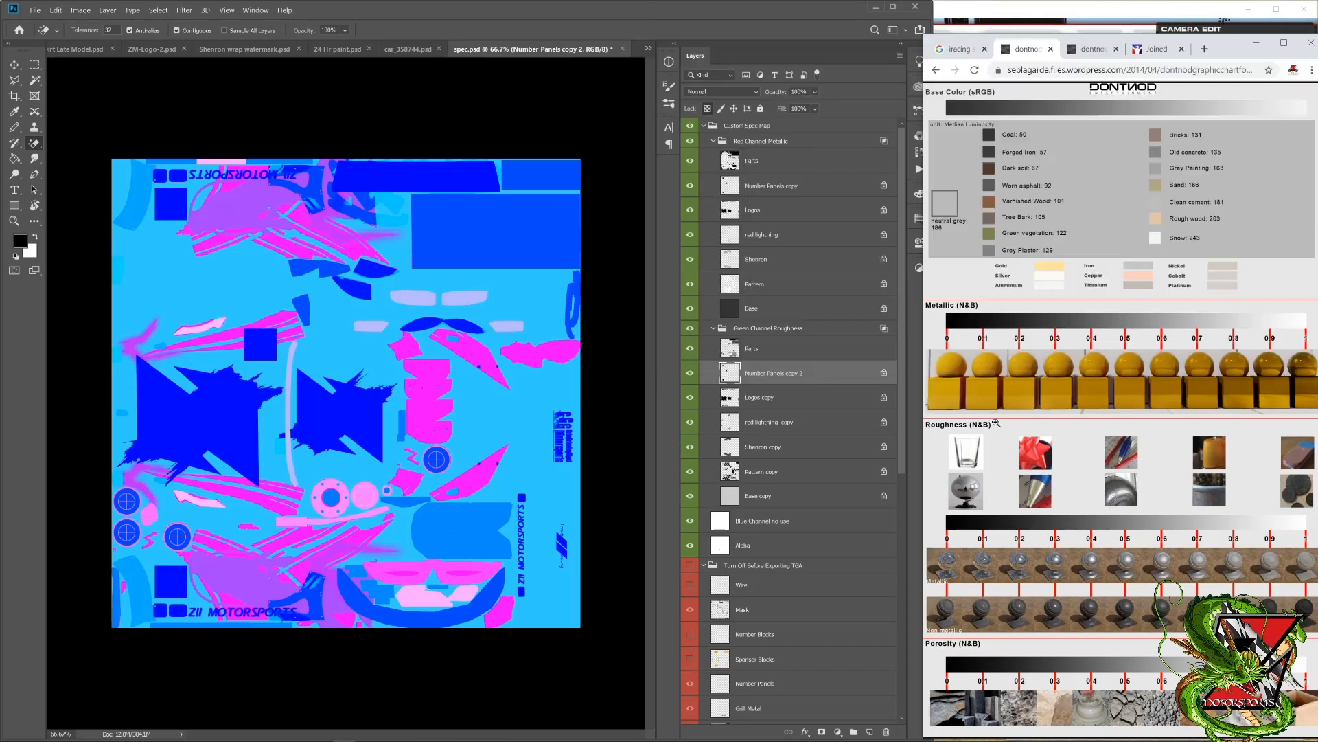
pyautogui.click(1009, 420)
pyautogui.click(771, 400)
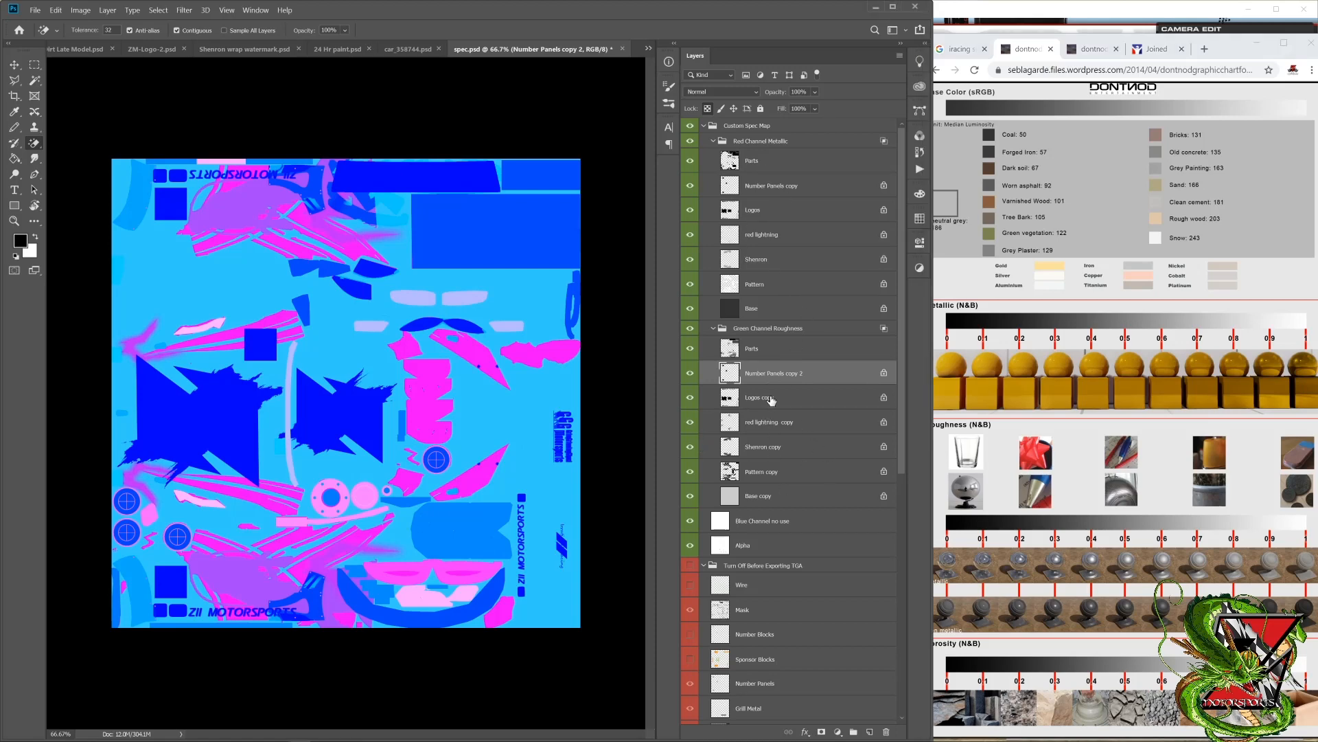
pyautogui.click(771, 399)
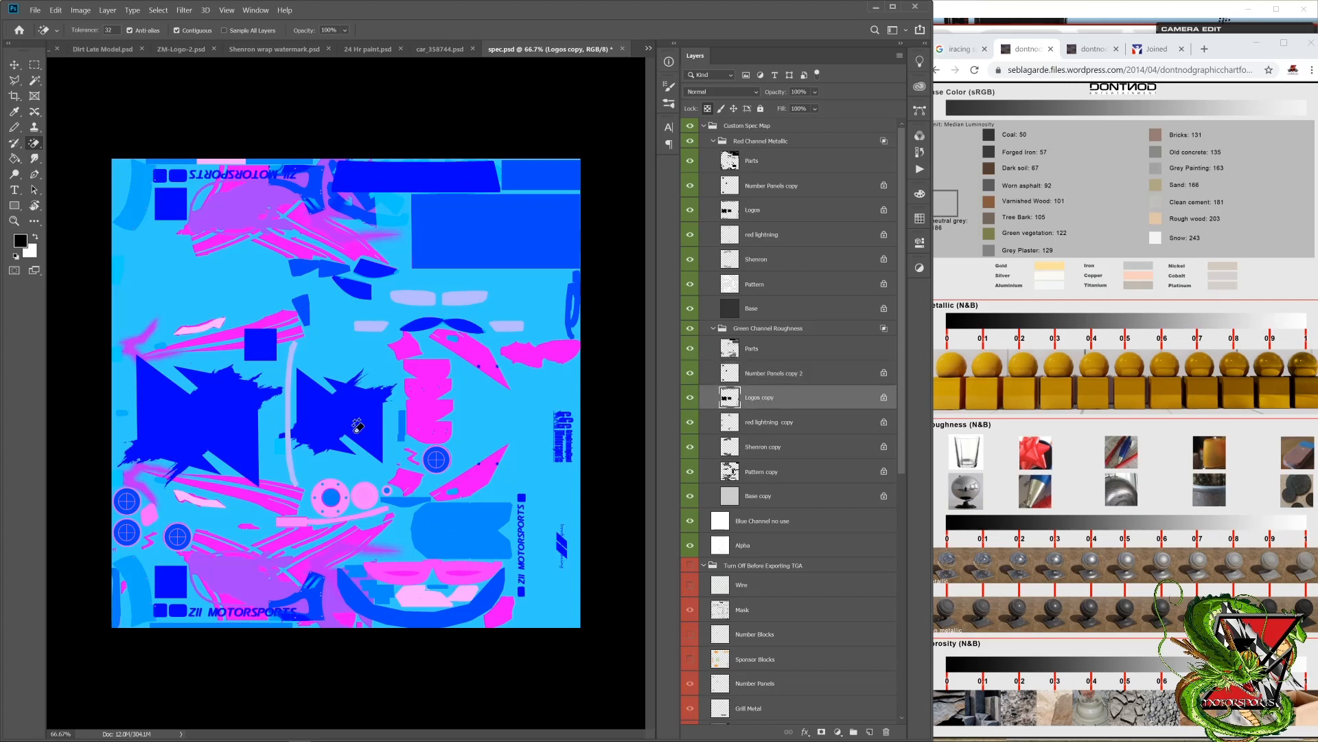
# Step: Review the layer stack across the Custom Spec Map, Turn Off Before Exporting TGA and Logos groups, keeping Logos copy selected
pyautogui.scroll(-3, 827, 535)
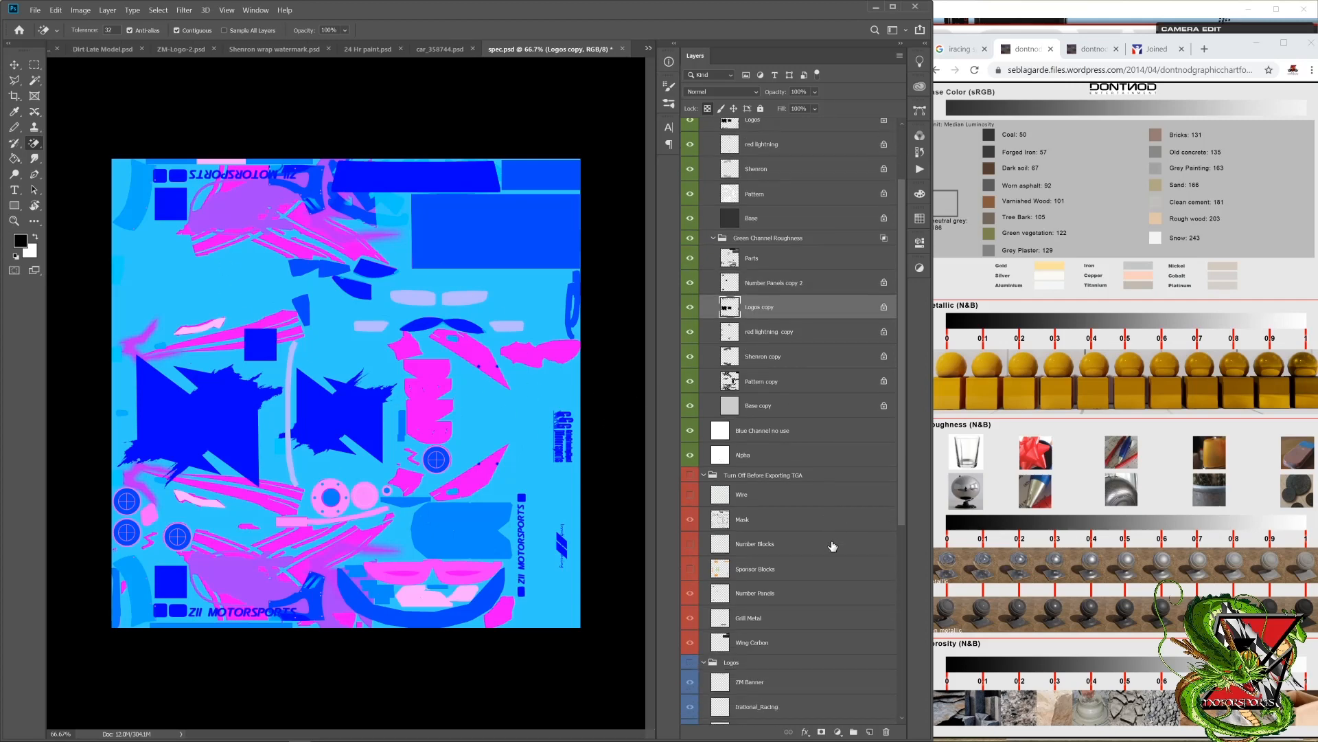
pyautogui.scroll(3, 778, 533)
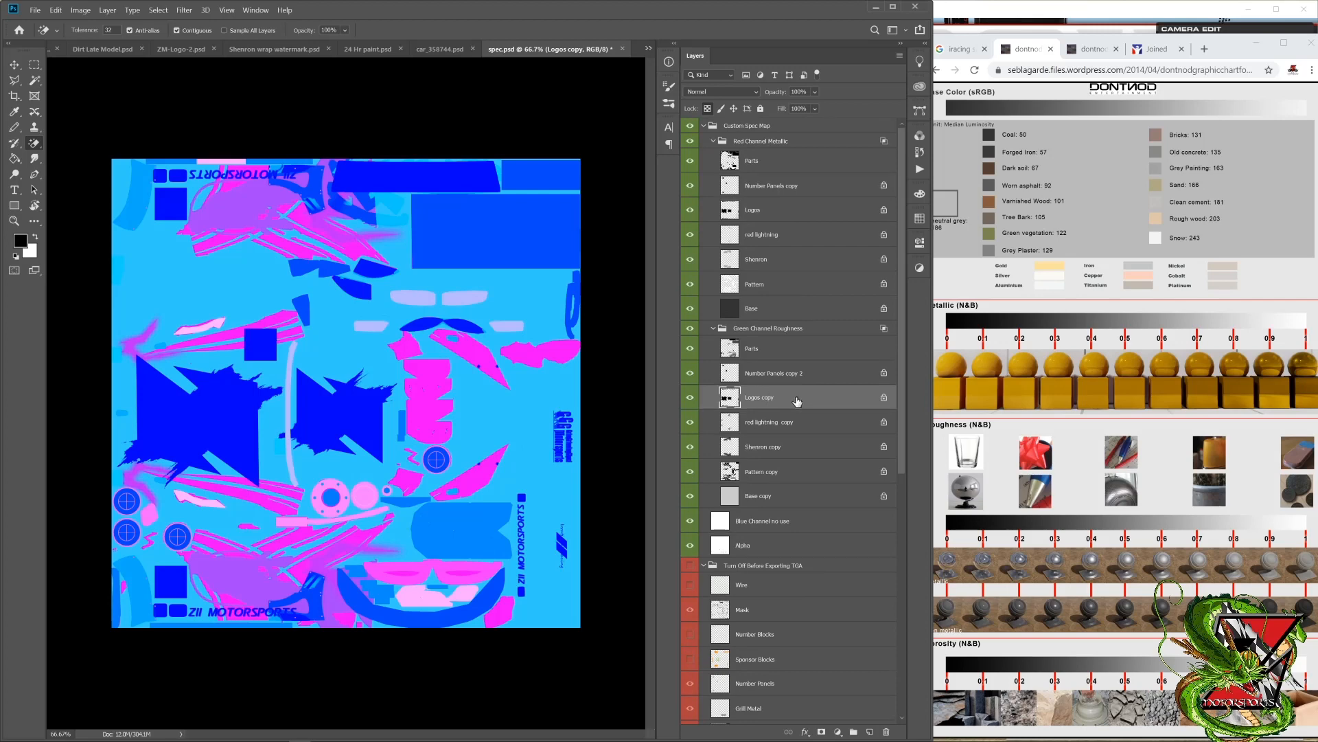
pyautogui.click(758, 427)
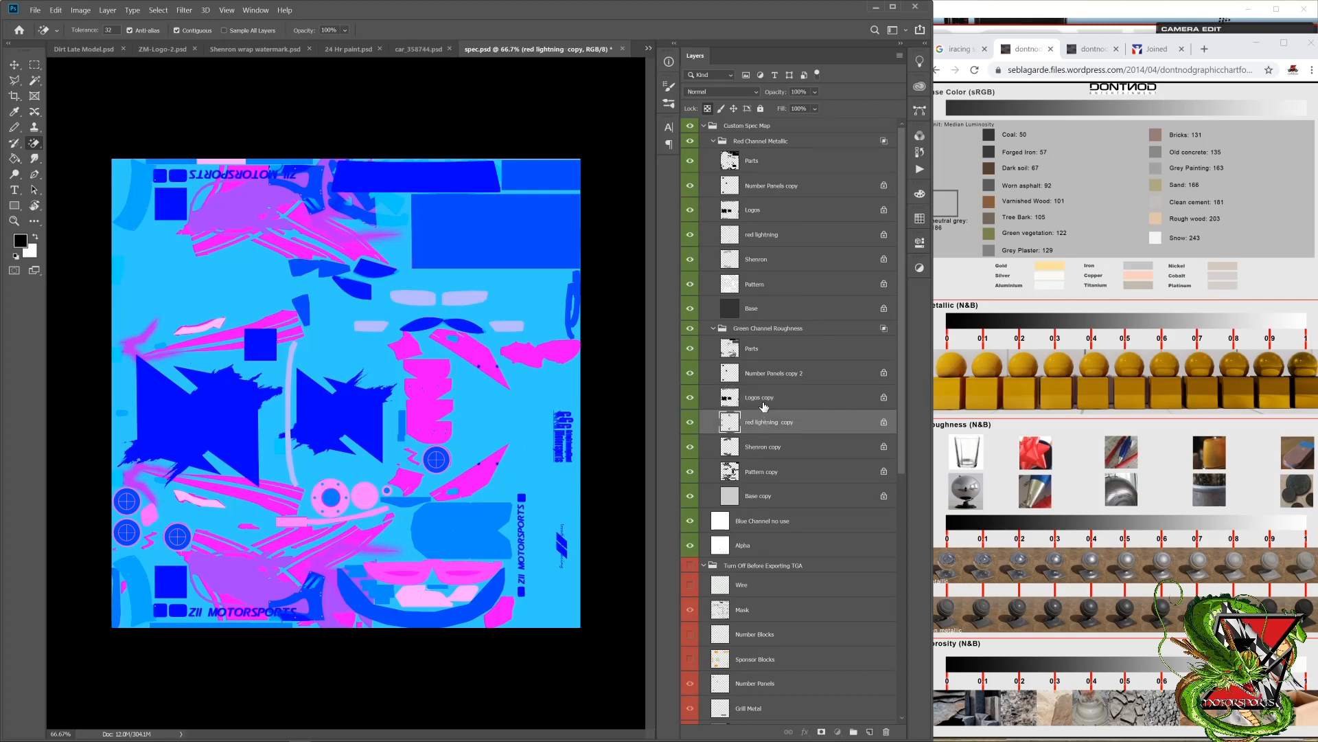
pyautogui.click(764, 404)
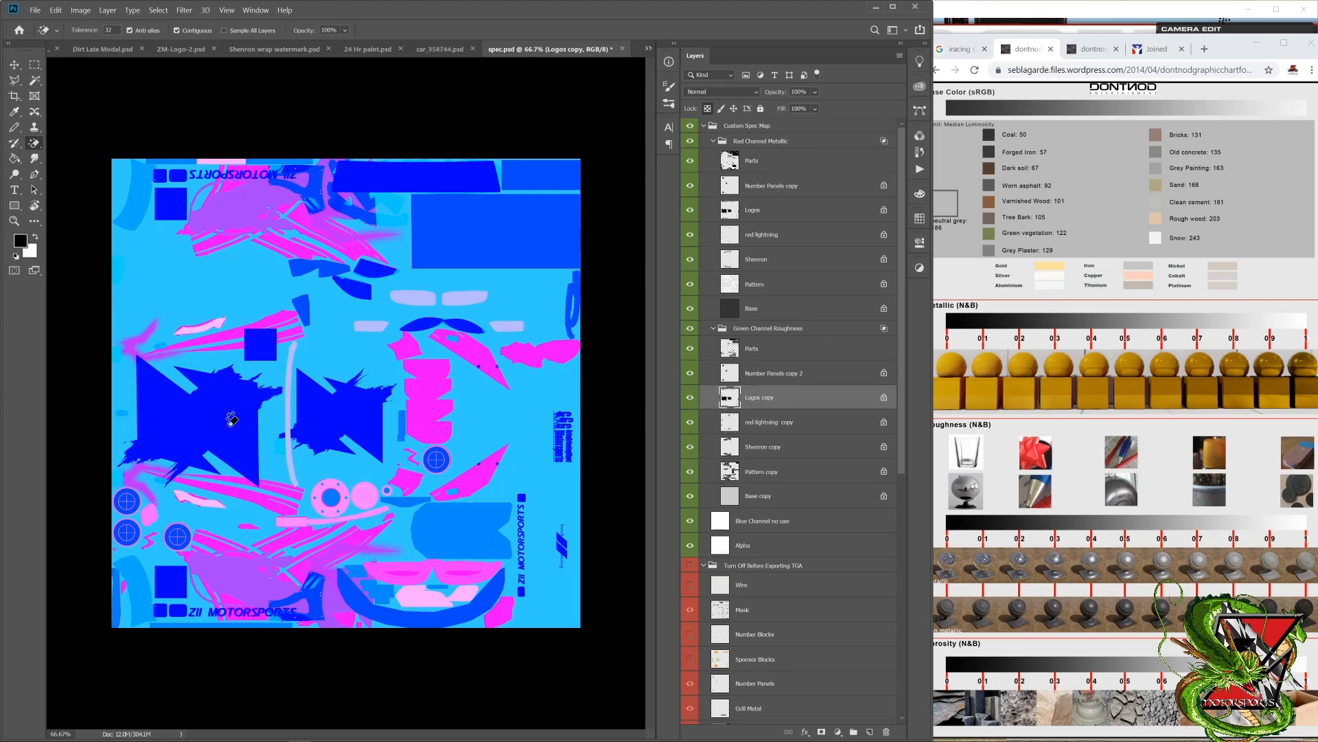
pyautogui.scroll(-10, 733, 457)
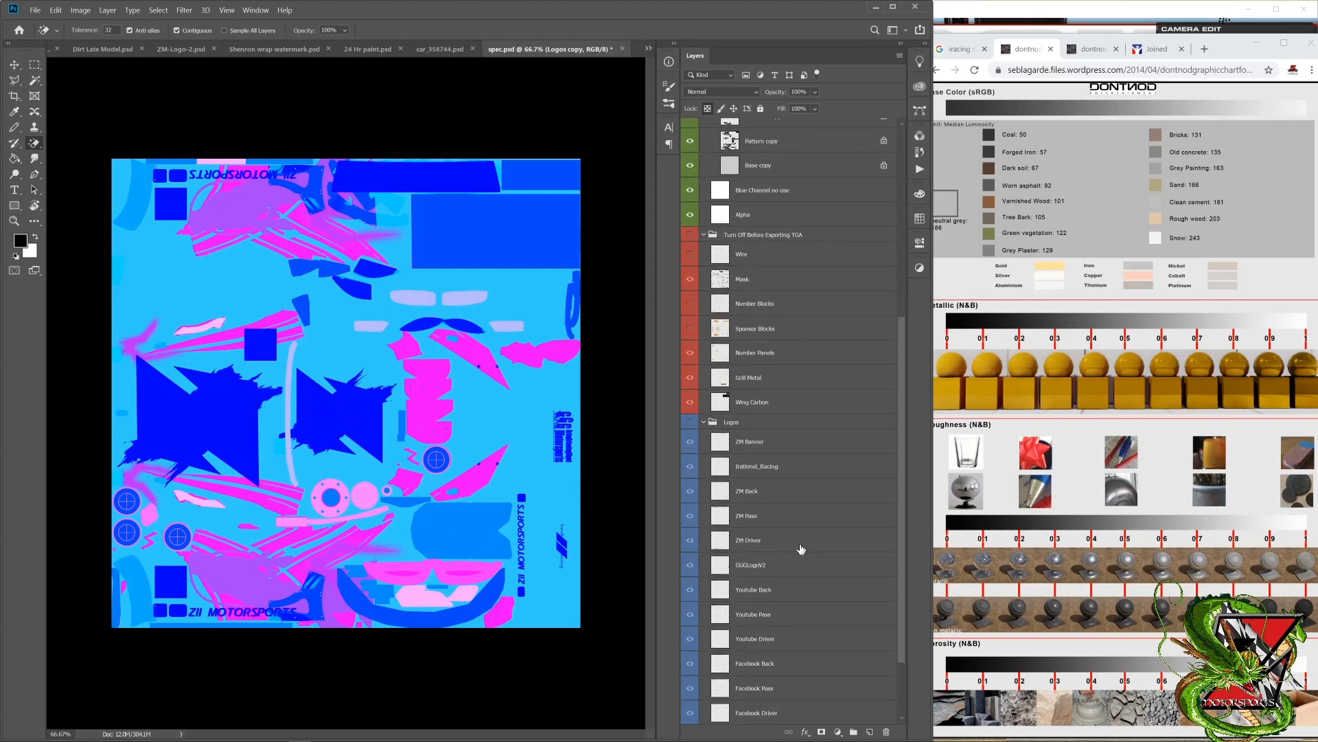
pyautogui.scroll(3, 780, 452)
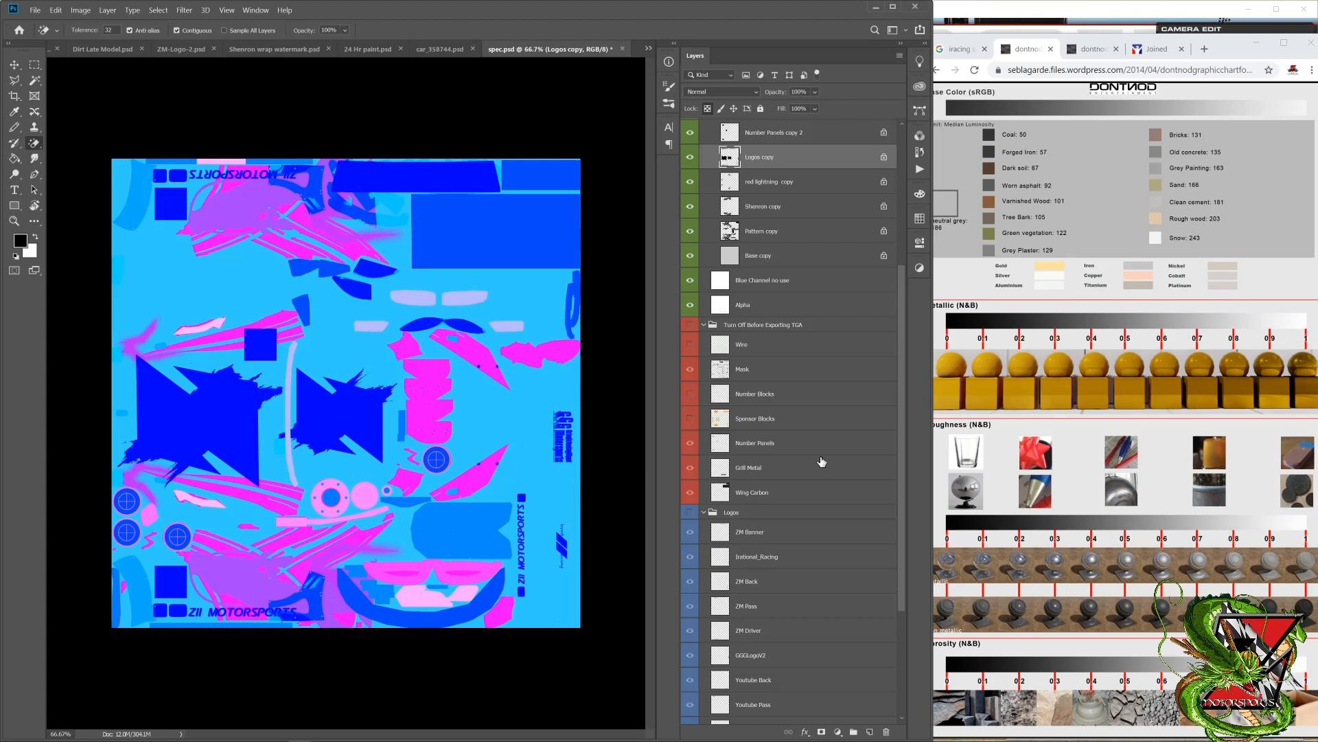
pyautogui.scroll(6, 762, 302)
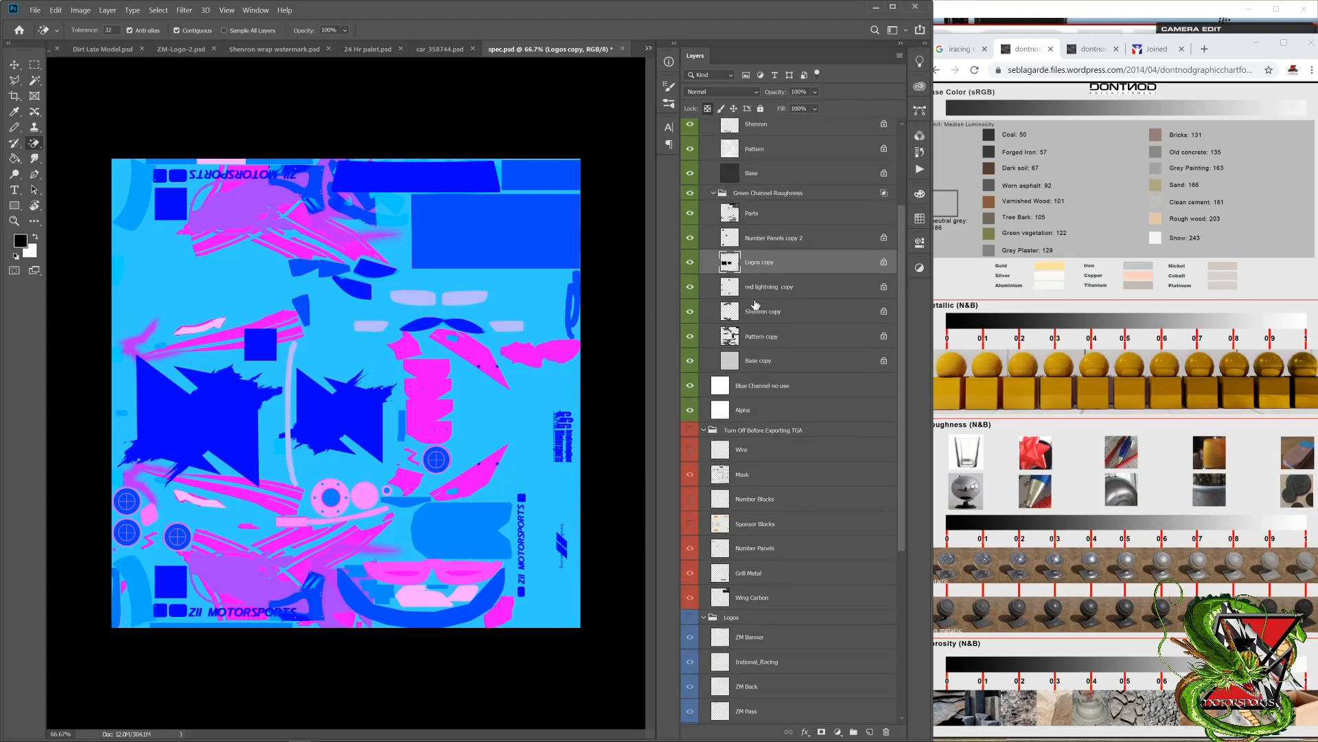
pyautogui.scroll(2, 766, 302)
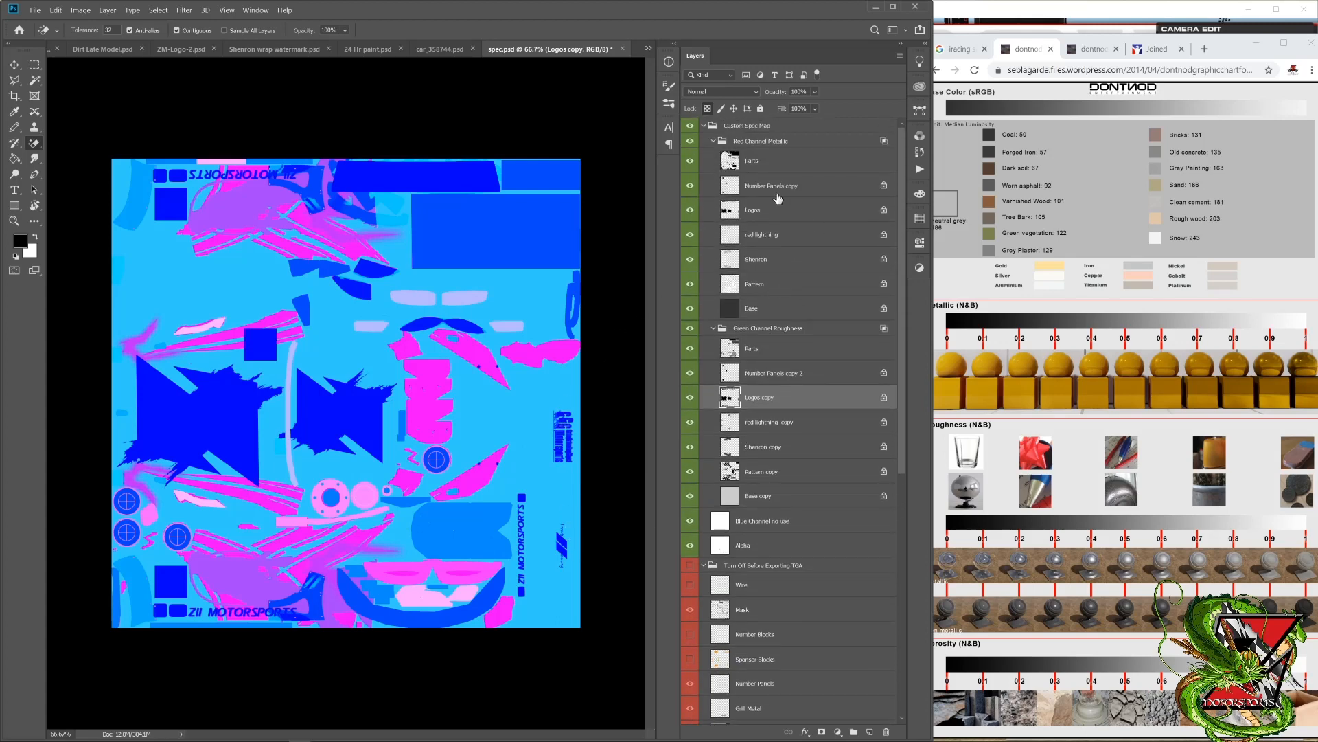